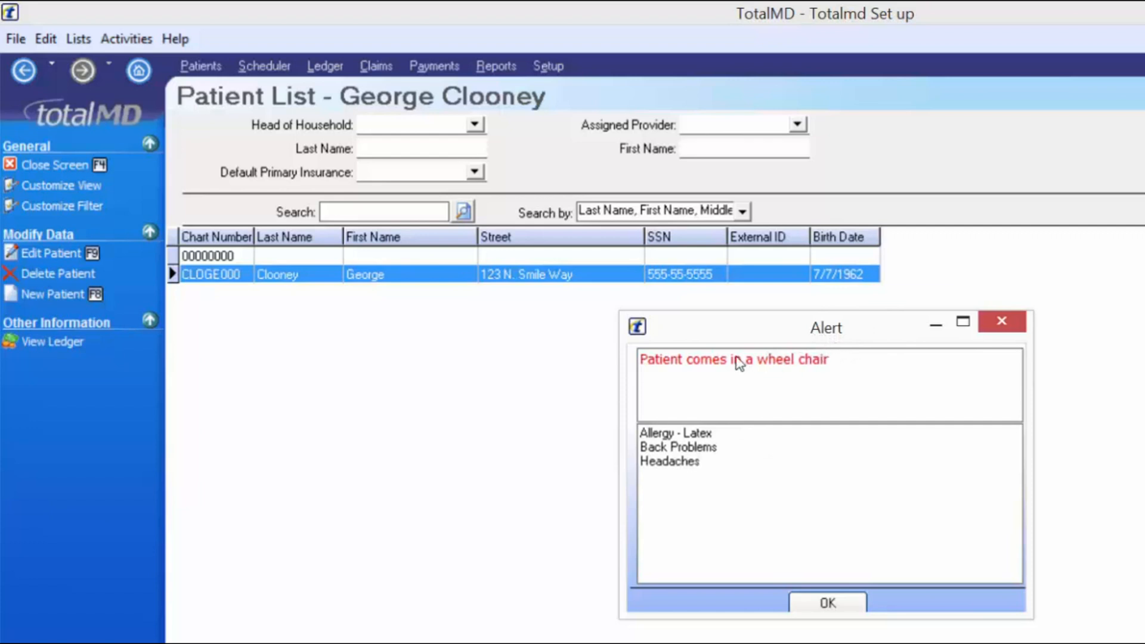
- Dismiss the wheelchair alert and view the patient's insurance, with Blue Cross Blue Shield as primary carrier
left_click(827, 603)
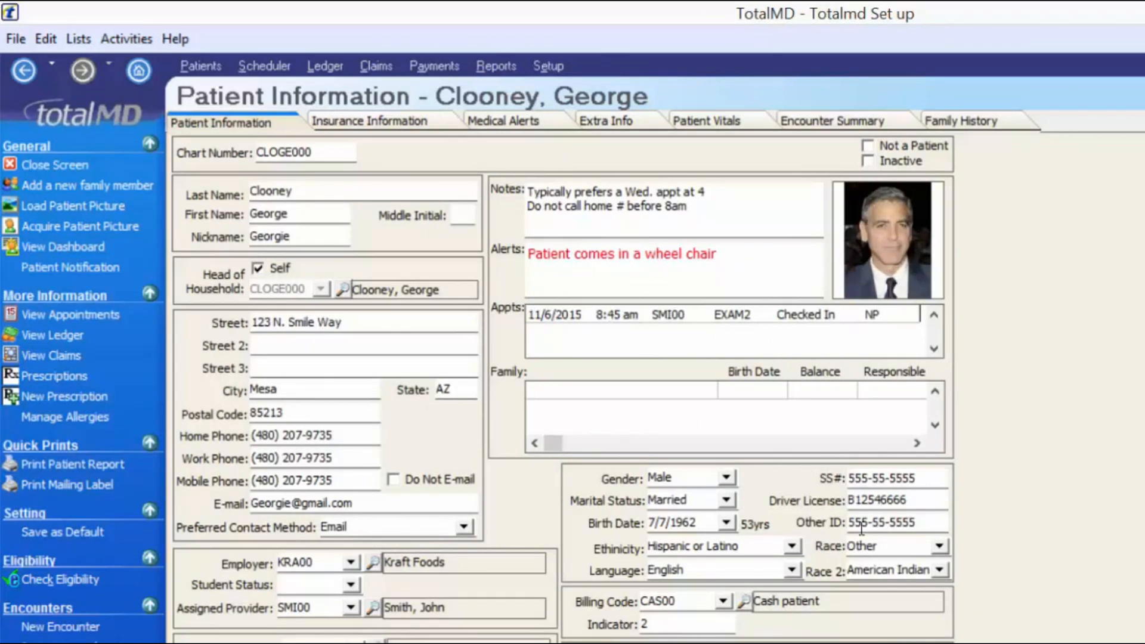
left_click(376, 124)
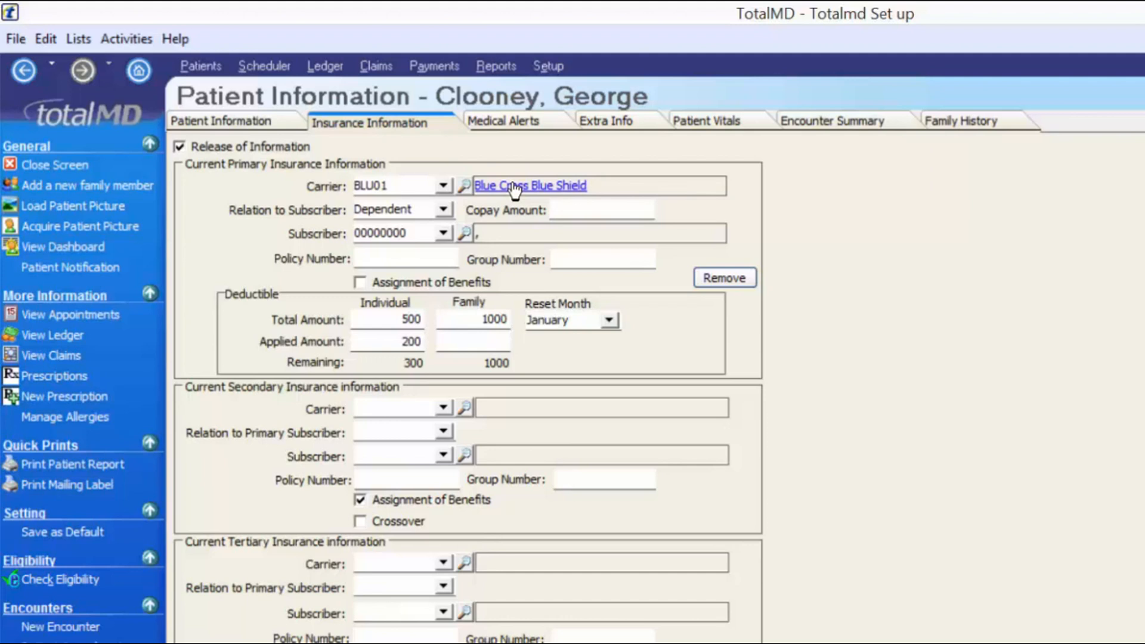
- Set the primary insurance relation to subscriber to Self with a 25.00 copay
left_click(443, 209)
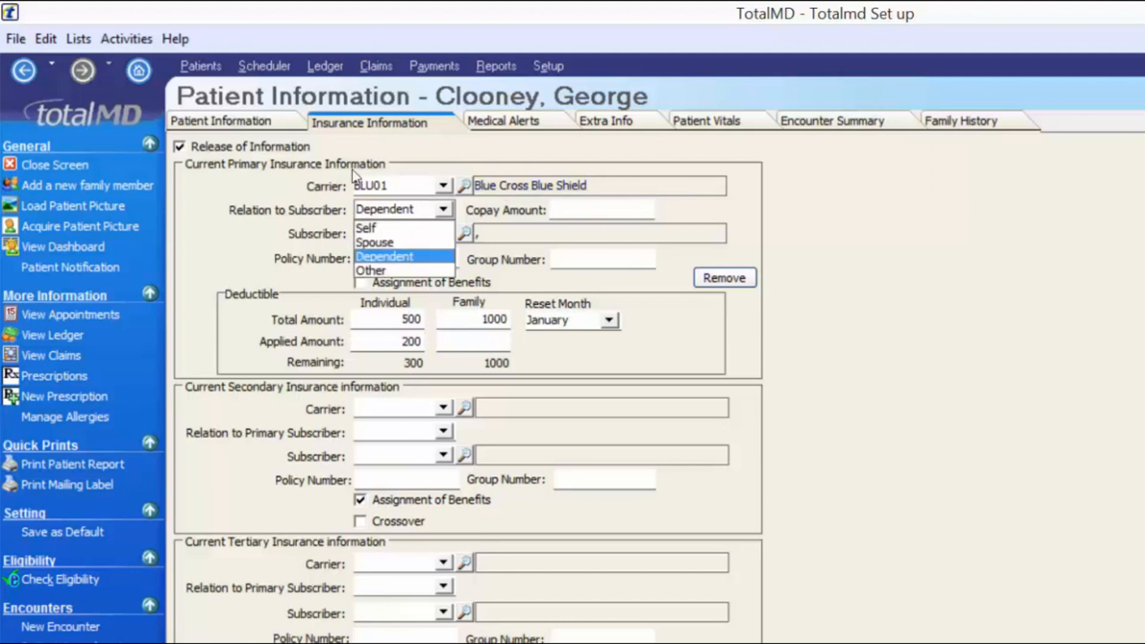
left_click(366, 227)
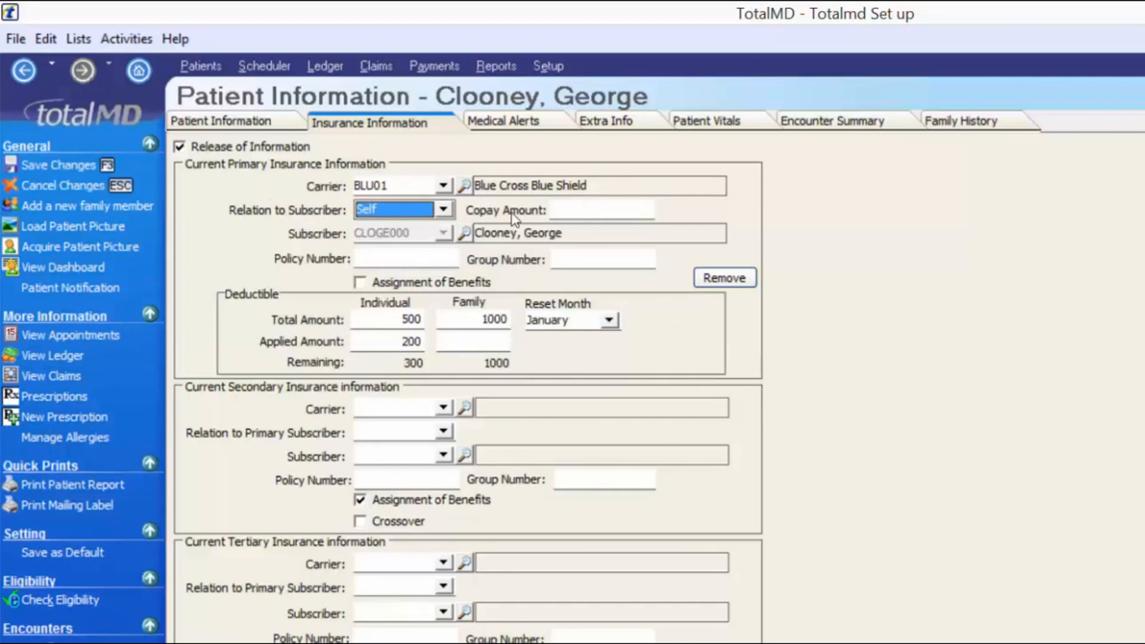
left_click(596, 209)
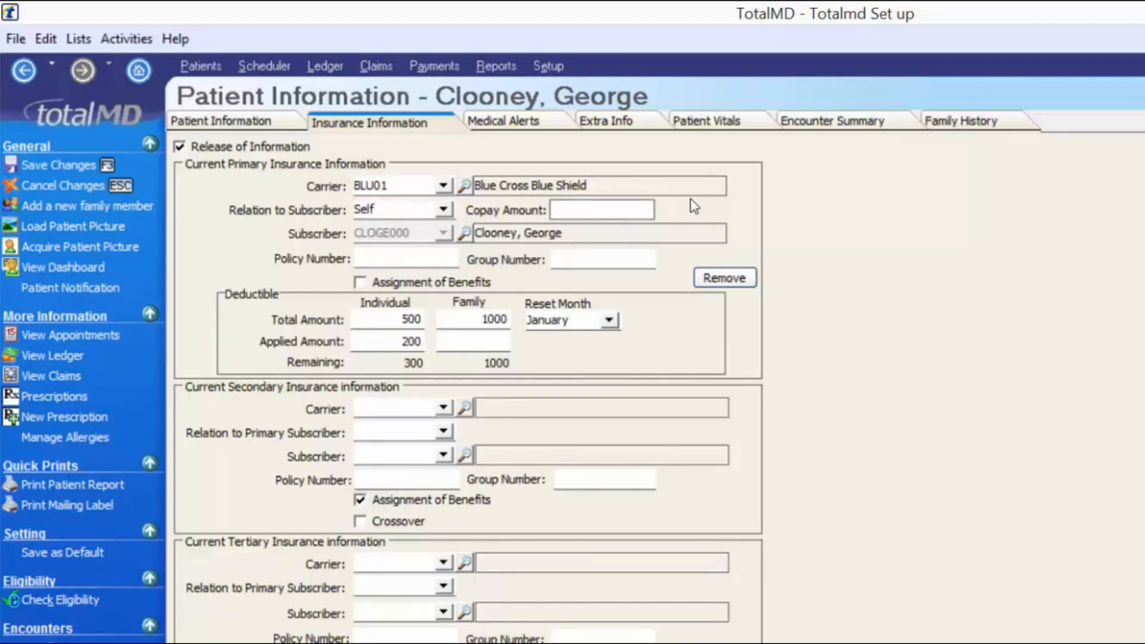
type("25")
- Enter the policy and group numbers and check Assignment of Benefits
left_click(421, 252)
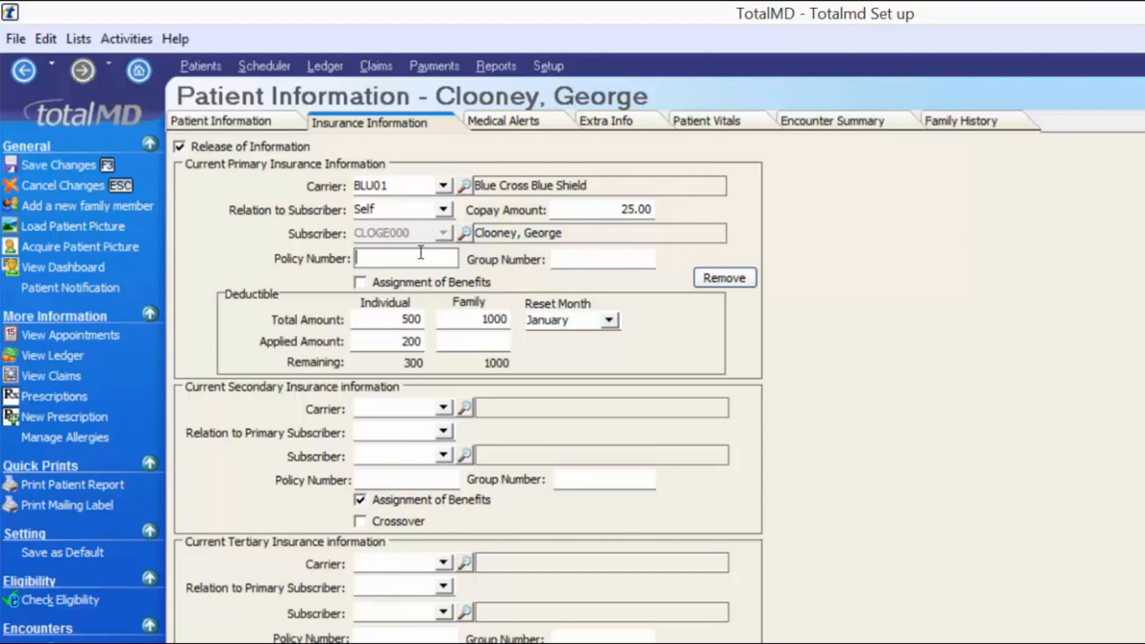
type("546333-45")
key("Tab")
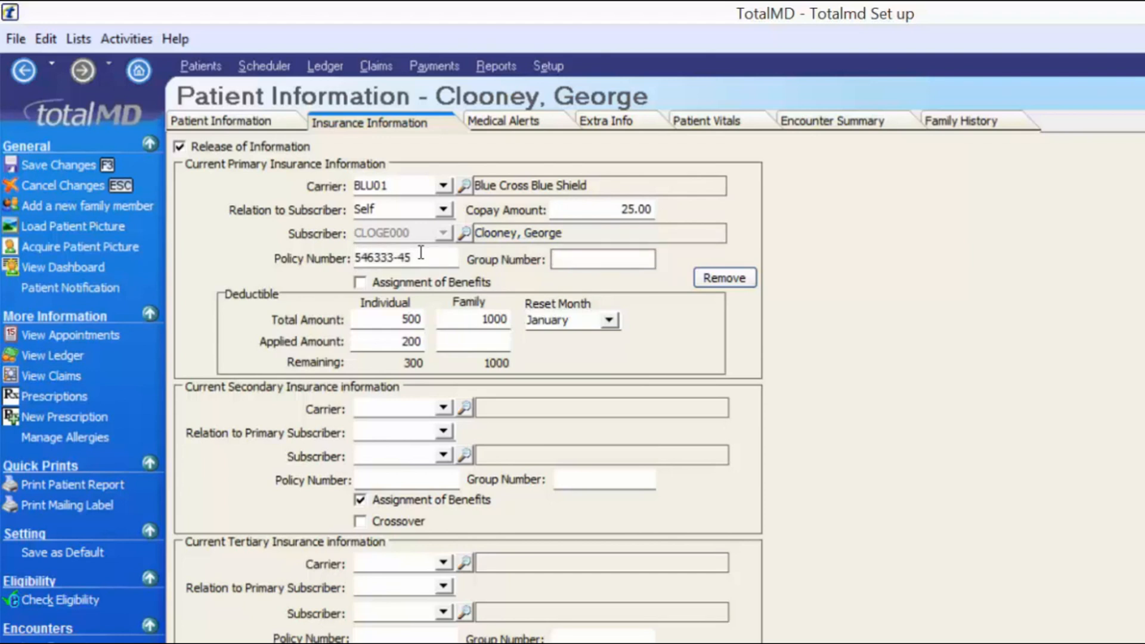
type("W46546")
key("Tab")
left_click(360, 282)
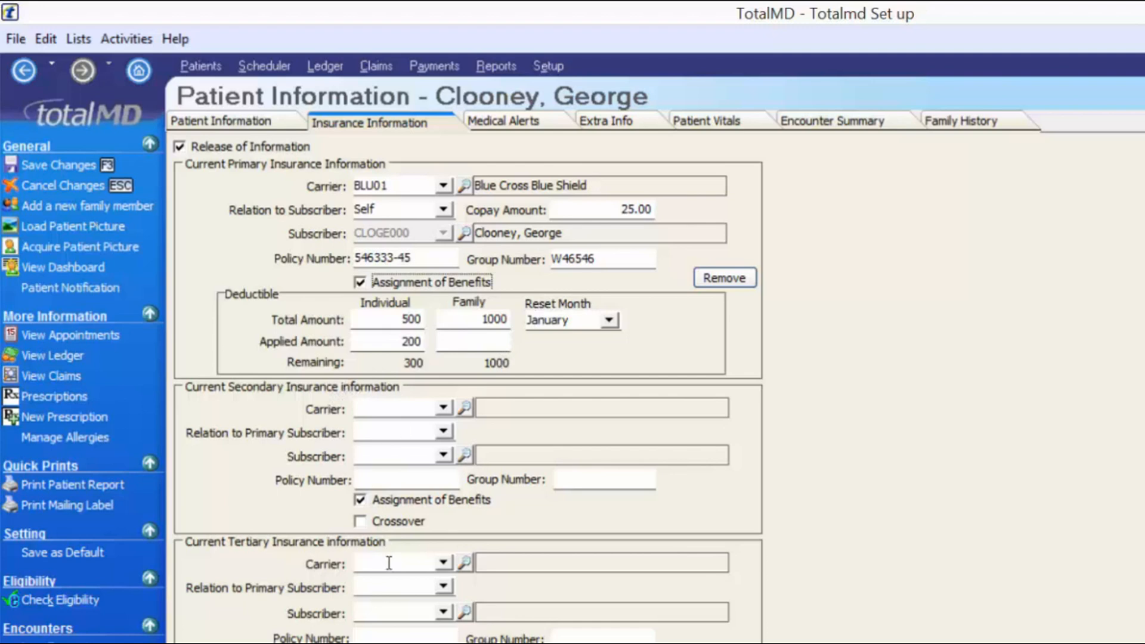
- Save the insurance changes, close the patient list, and bring up the Friday, November 6, 2015 schedule
left_click(74, 161)
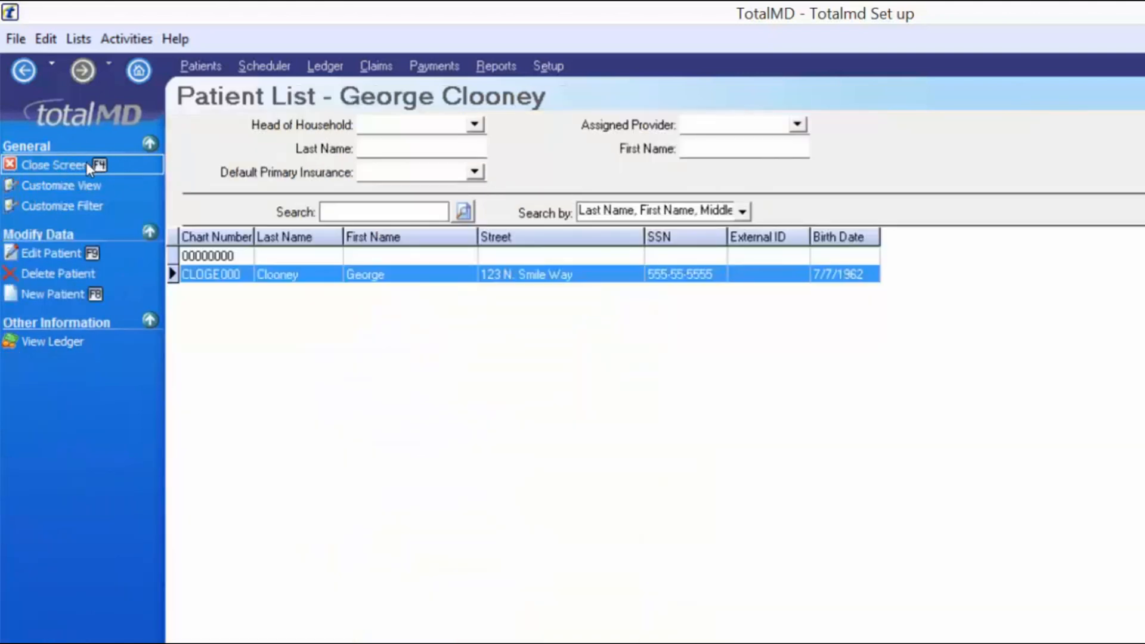
left_click(86, 163)
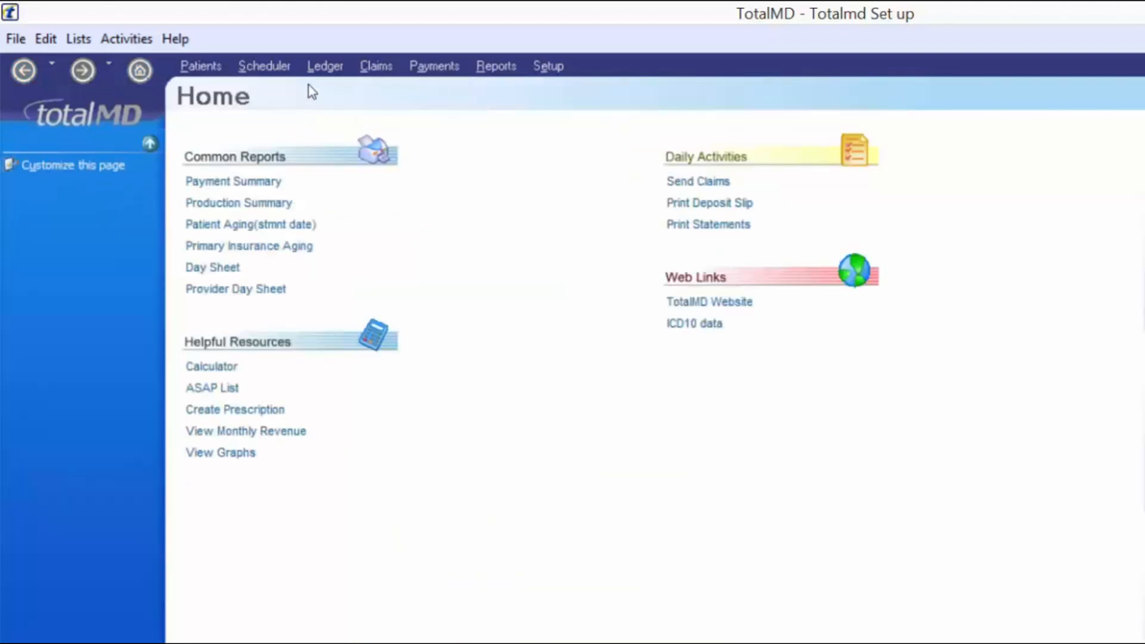
left_click(280, 67)
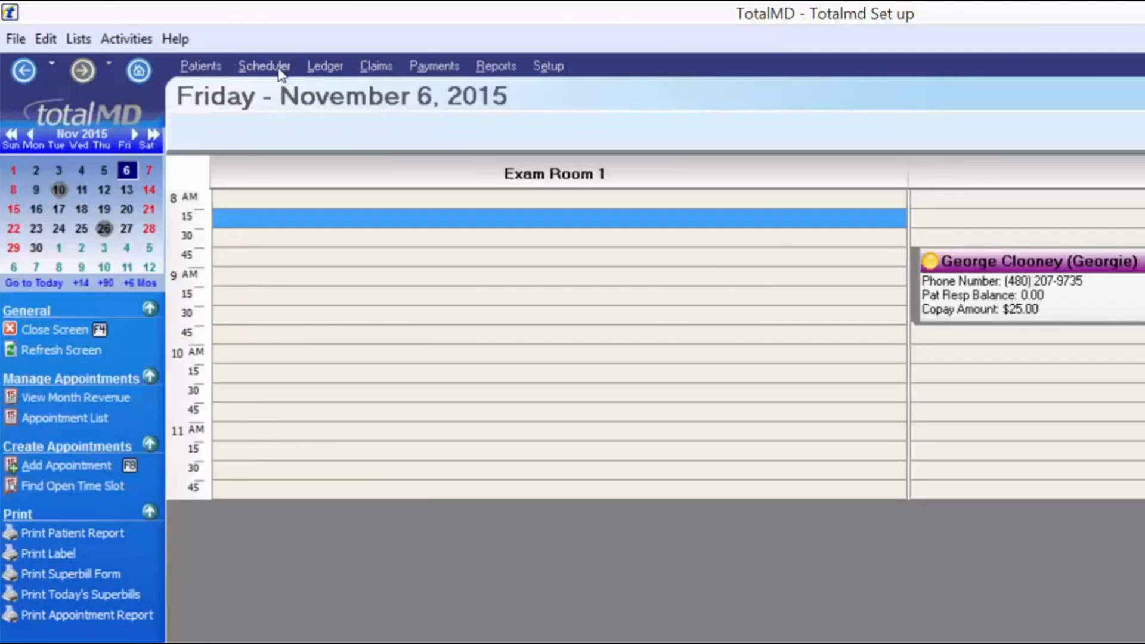
mouse_move(504, 259)
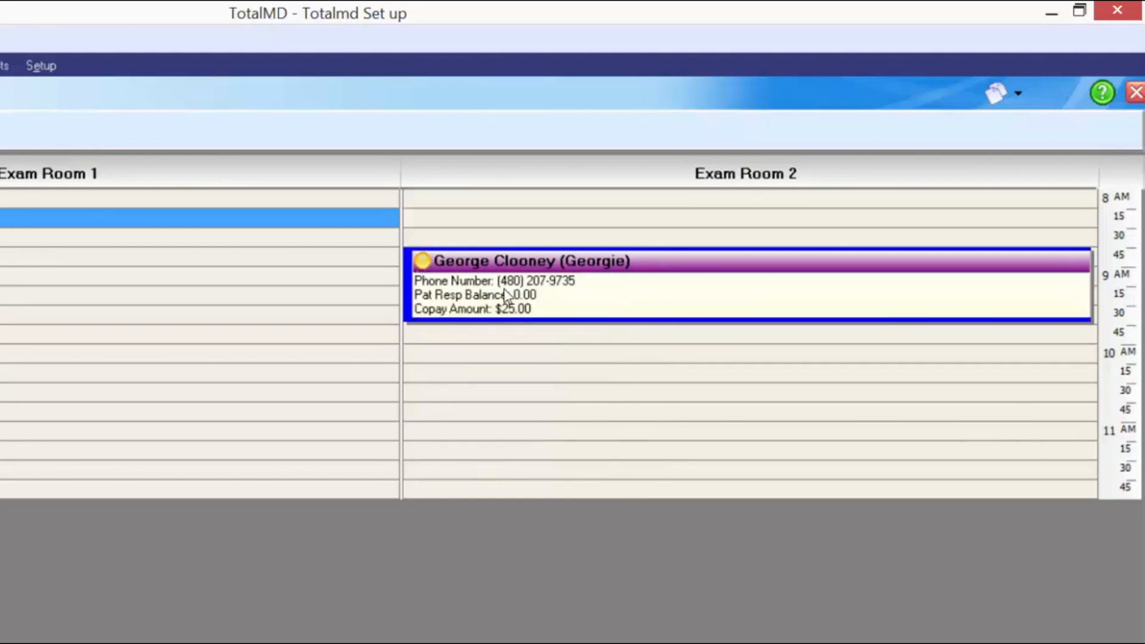
mouse_move(506, 295)
mouse_move(576, 283)
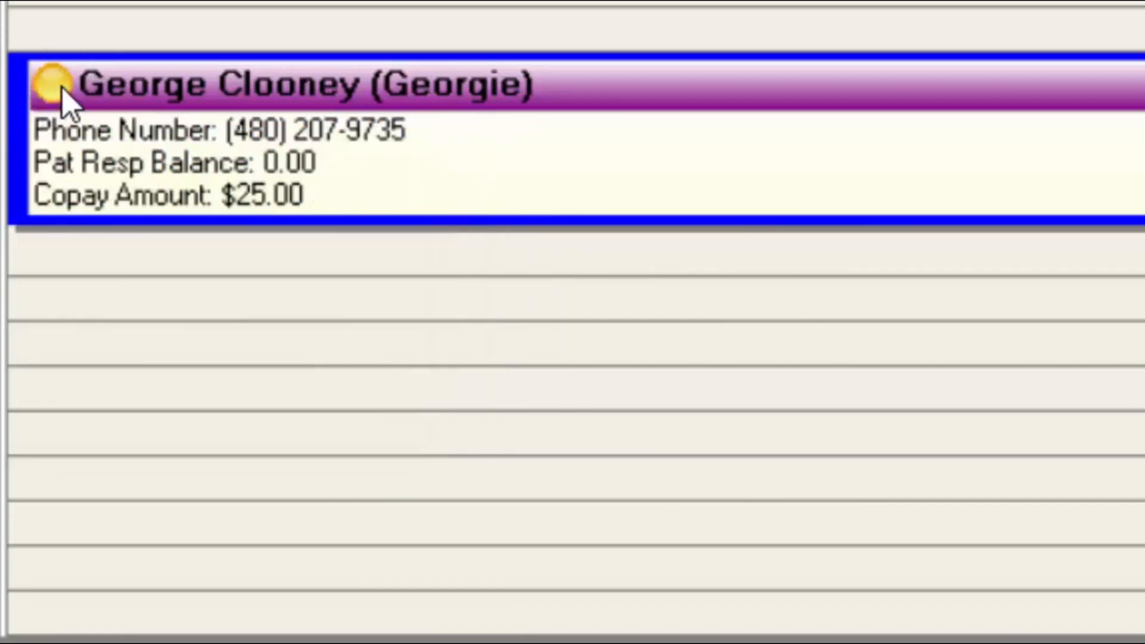
mouse_move(67, 100)
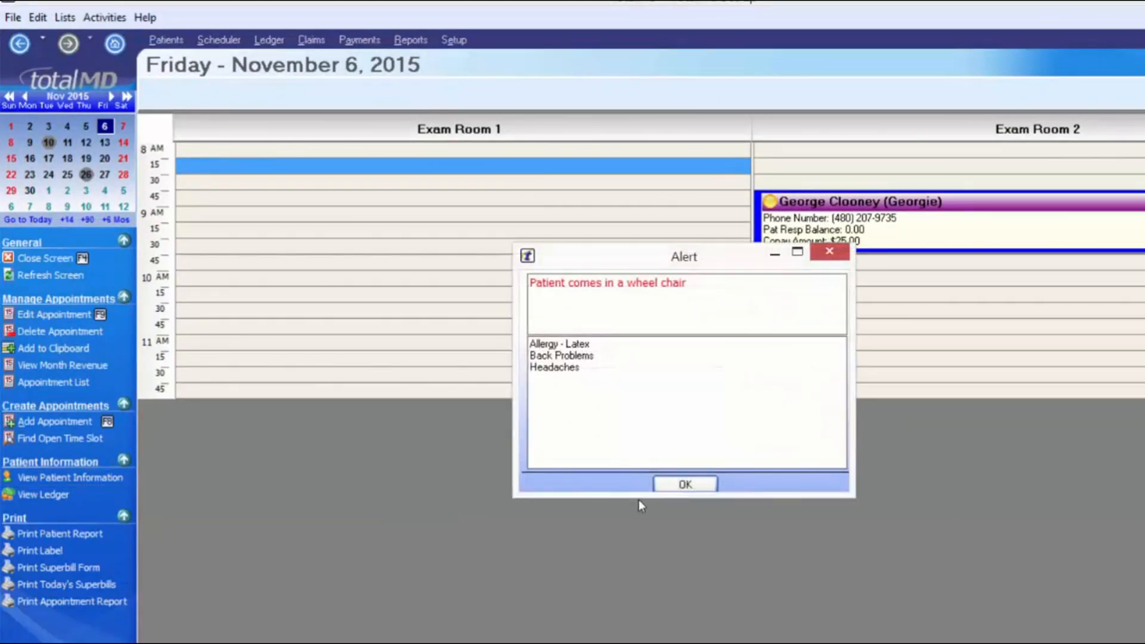
- Dismiss the alert, review the Medical Alerts, Extra Info and Vitals tabs, then close the record
left_click(678, 484)
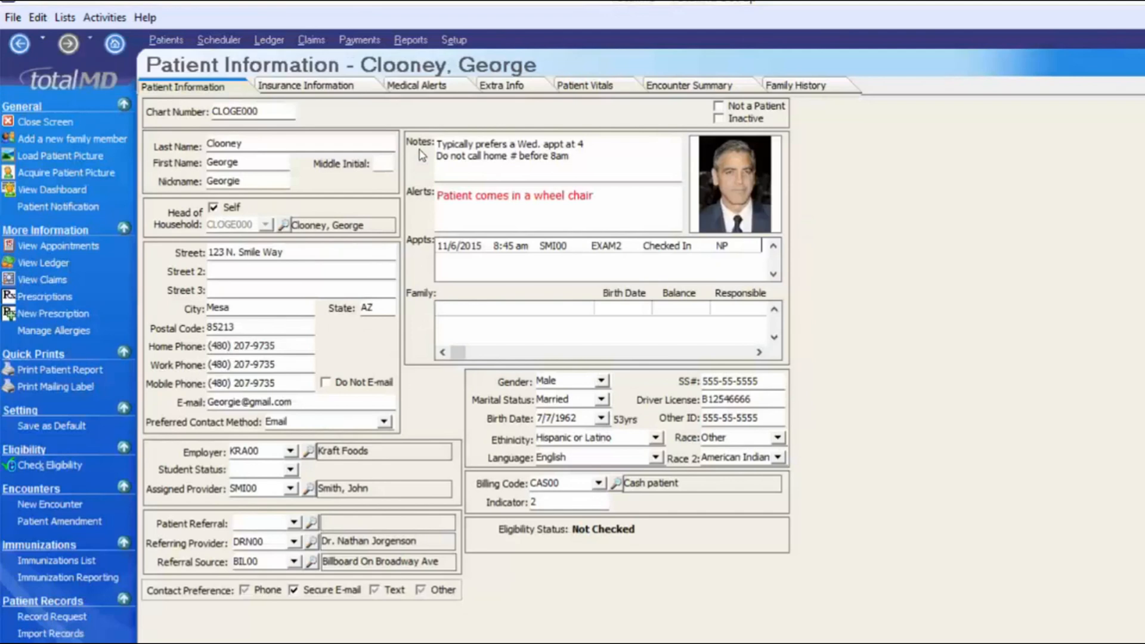
left_click(453, 89)
left_click(516, 90)
left_click(584, 85)
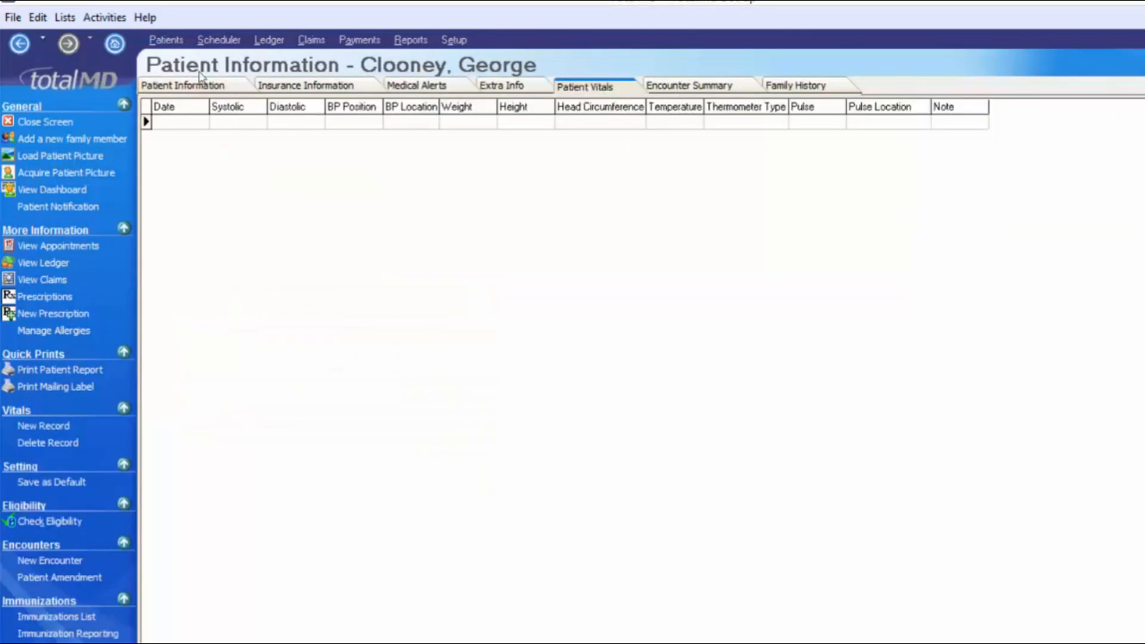
left_click(169, 85)
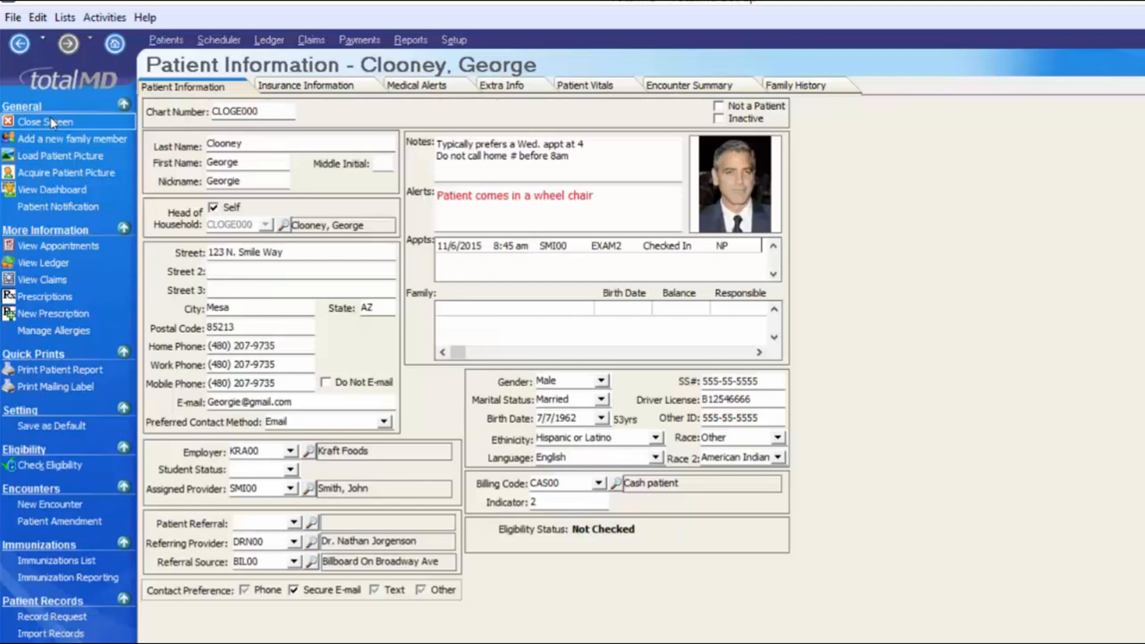
left_click(59, 124)
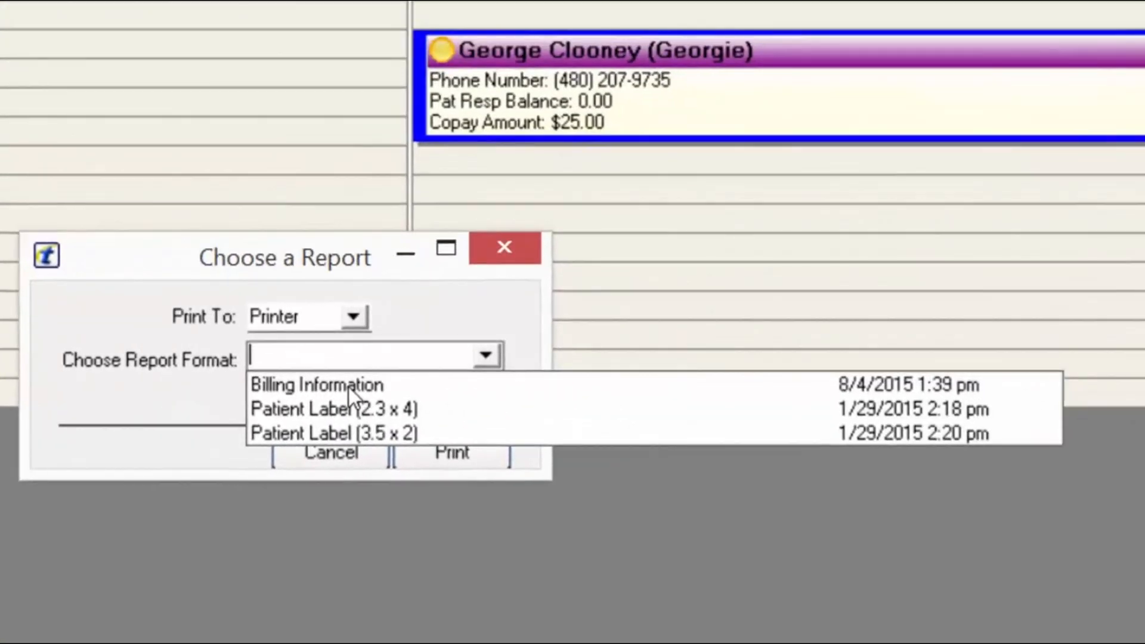
- Browse the patient report and patient label formats, cancelling both without printing
left_click(357, 386)
left_click(420, 355)
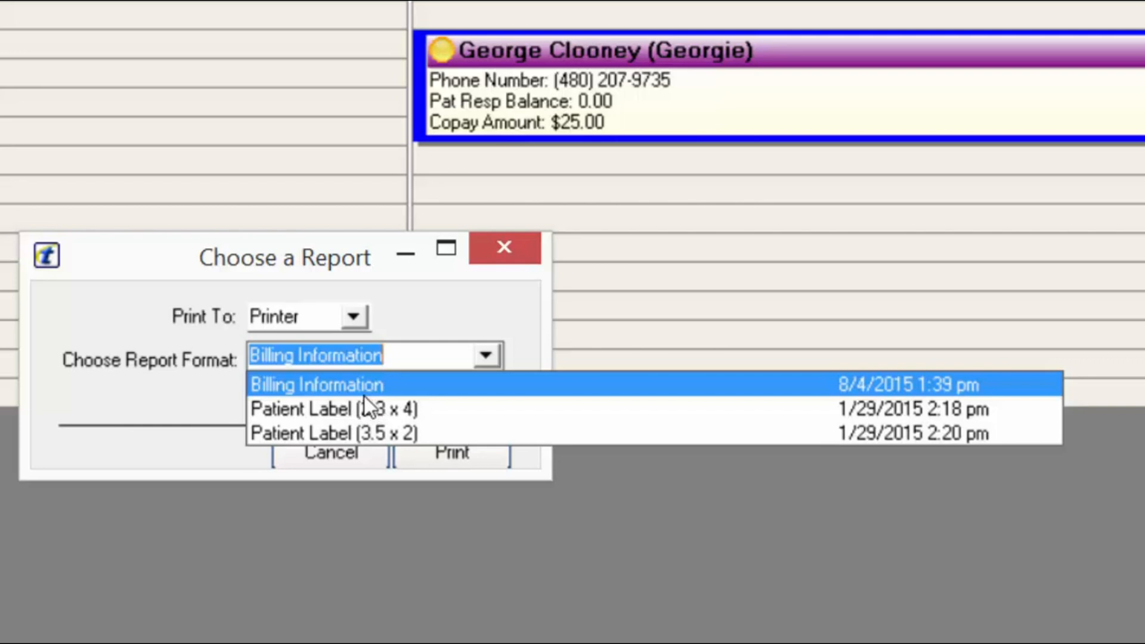
left_click(148, 416)
left_click(349, 457)
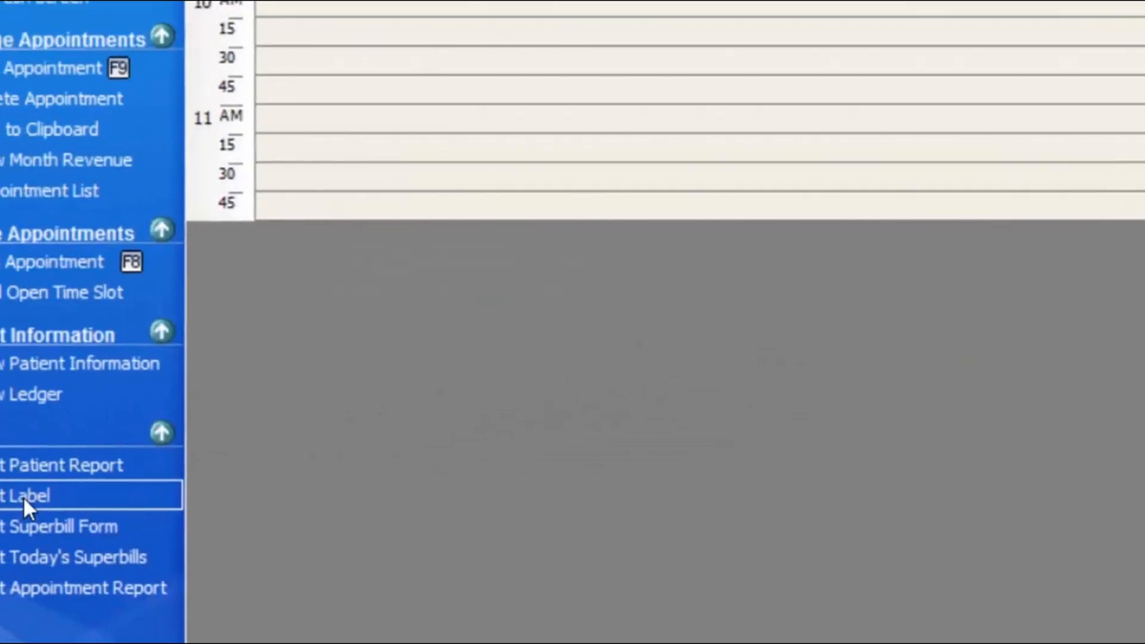
left_click(84, 484)
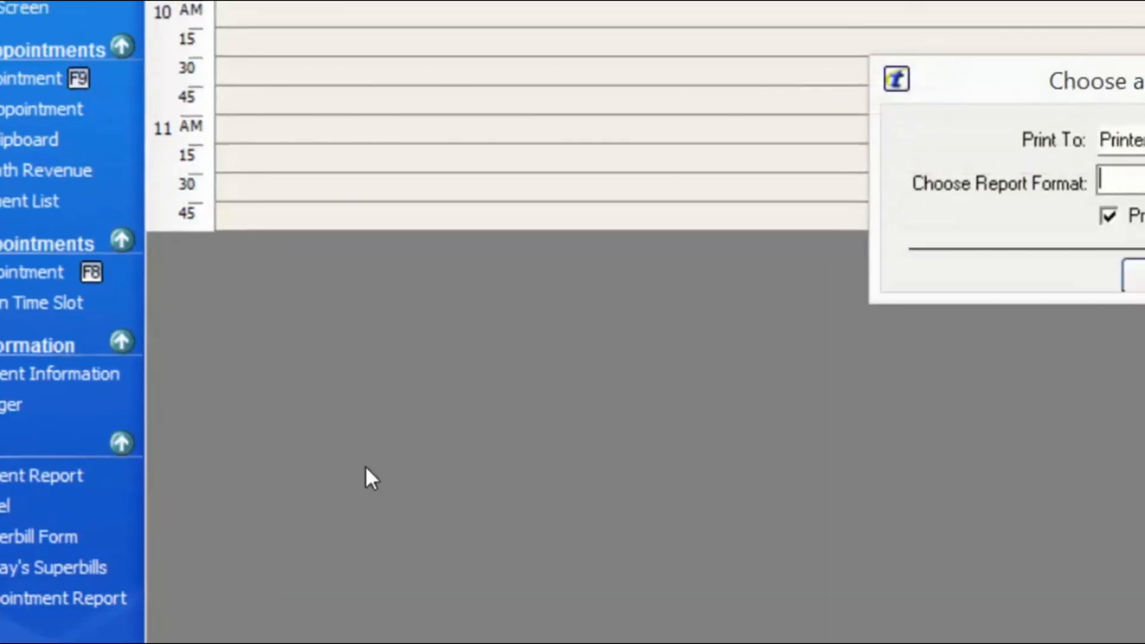
left_click(1045, 245)
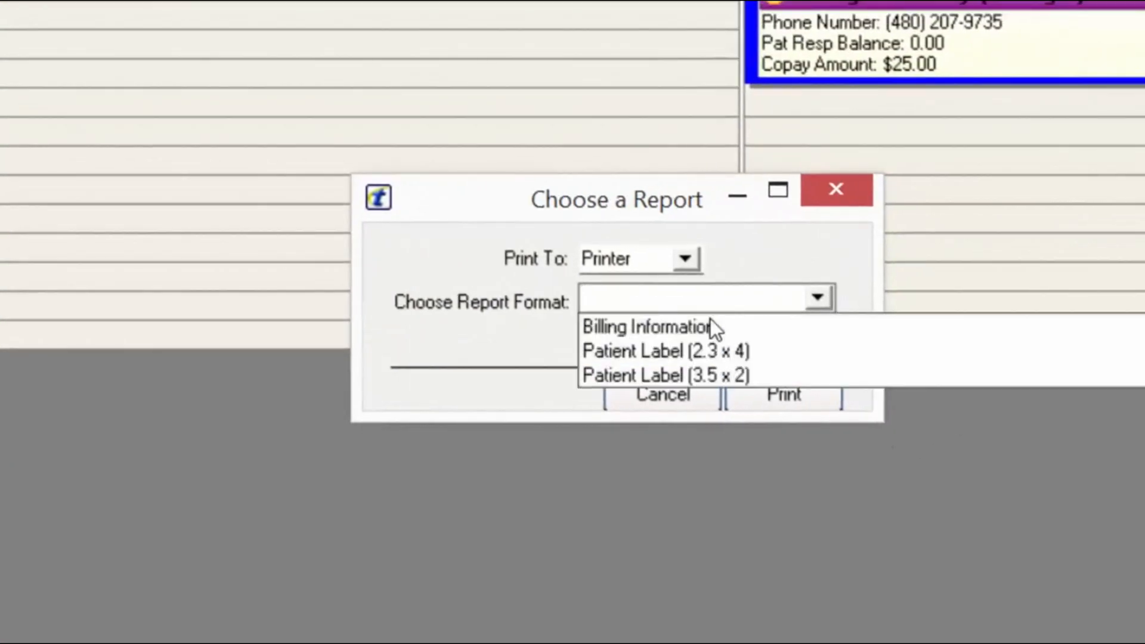
left_click(425, 361)
left_click(662, 394)
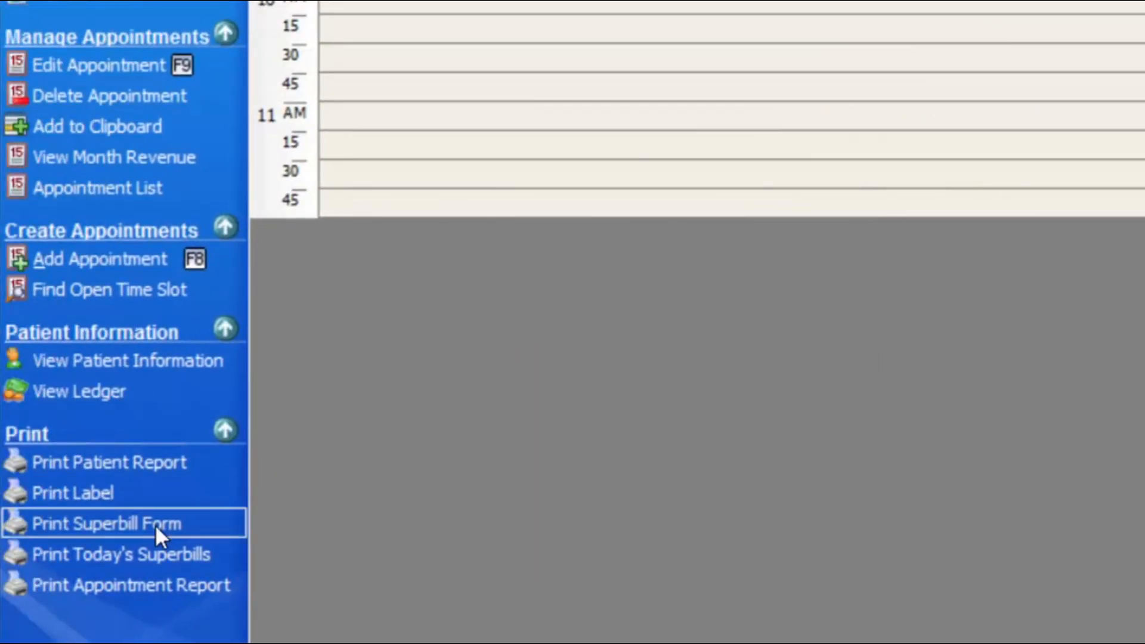
- Browse the superbill formats and cancel without printing
left_click(158, 528)
left_click(894, 284)
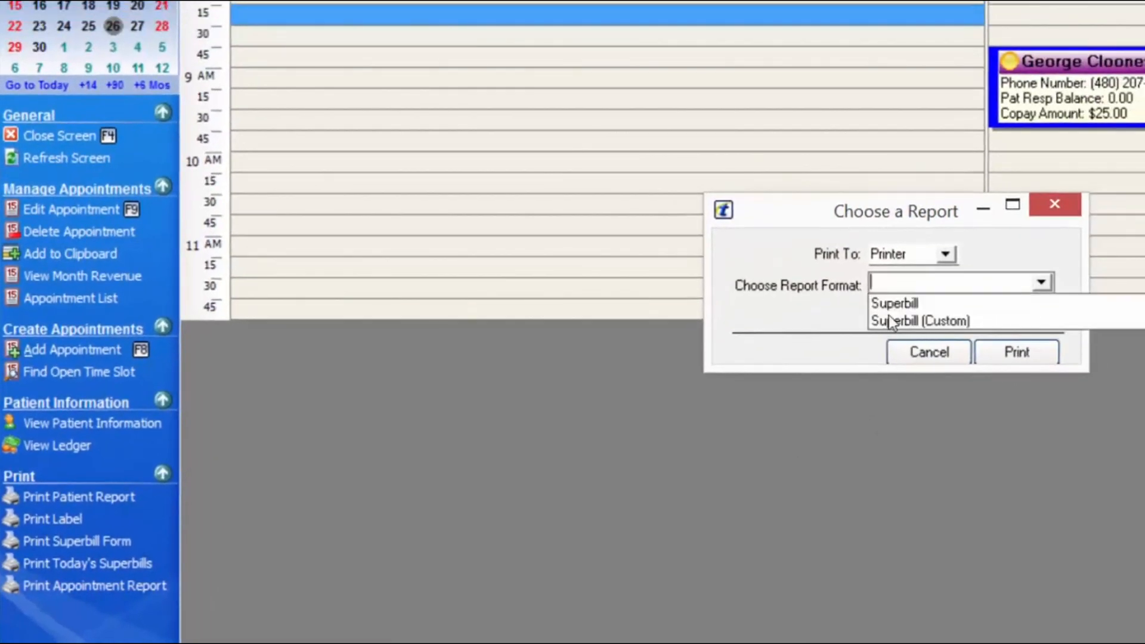
left_click(798, 343)
key("Escape")
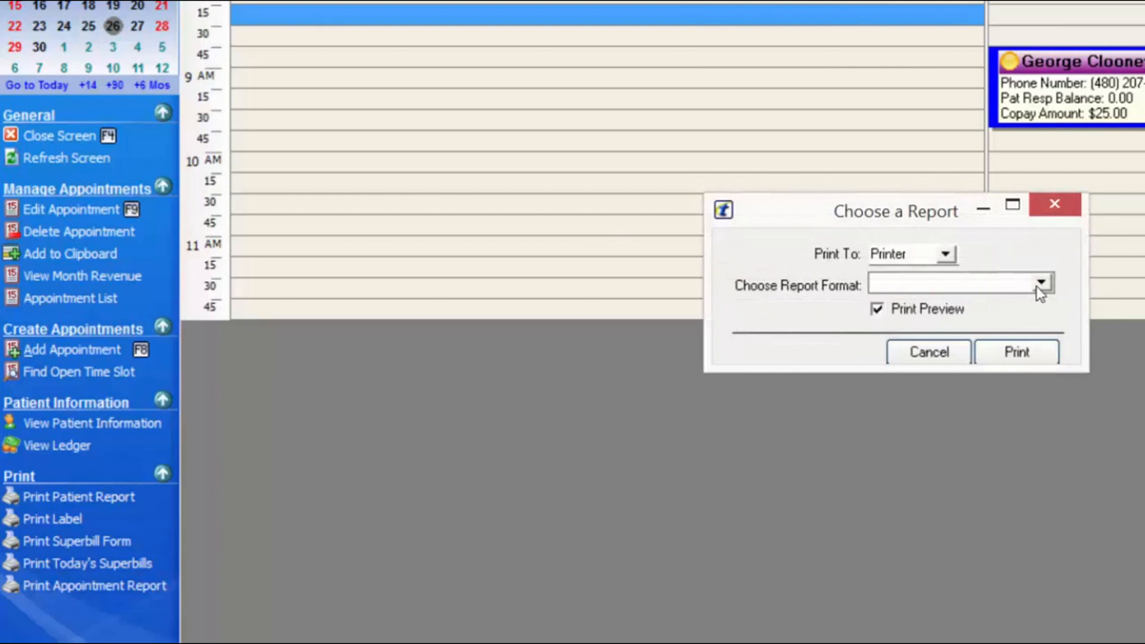
- Bring up the appointment report formats list and scroll through its options
left_click(1040, 283)
left_click(1042, 281)
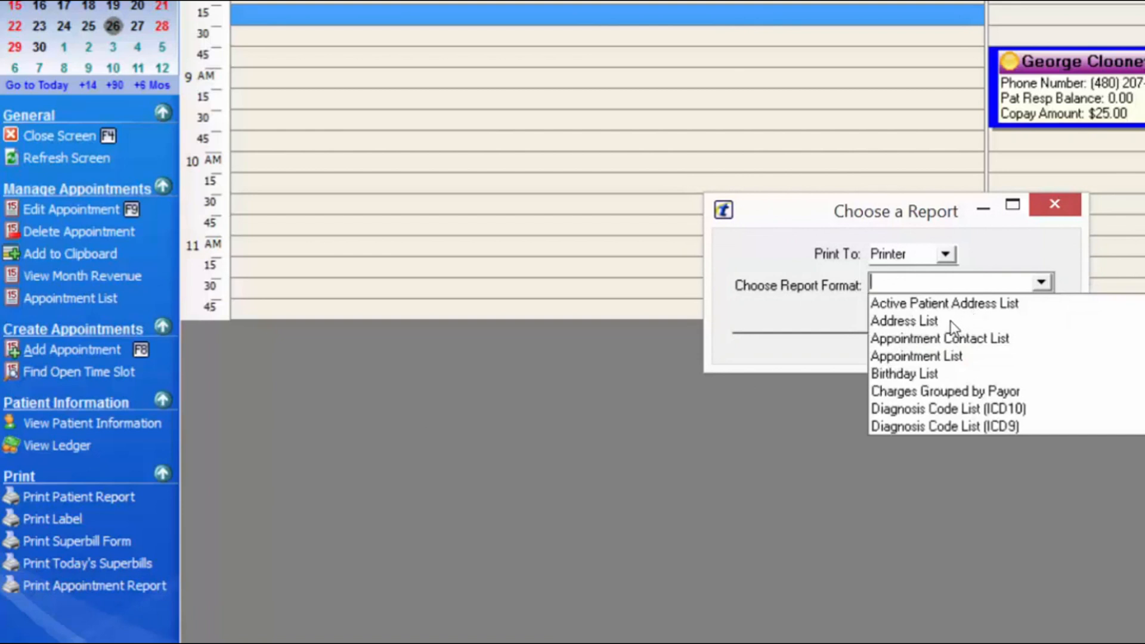
scroll(948, 364, "down", 1)
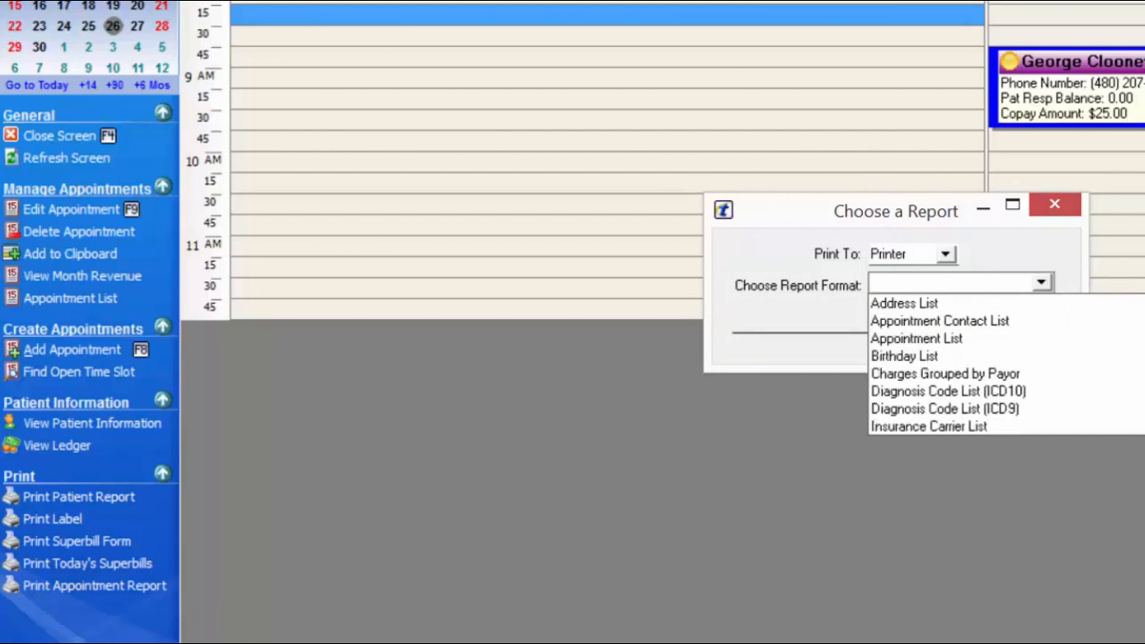
scroll(954, 364, "down", 4)
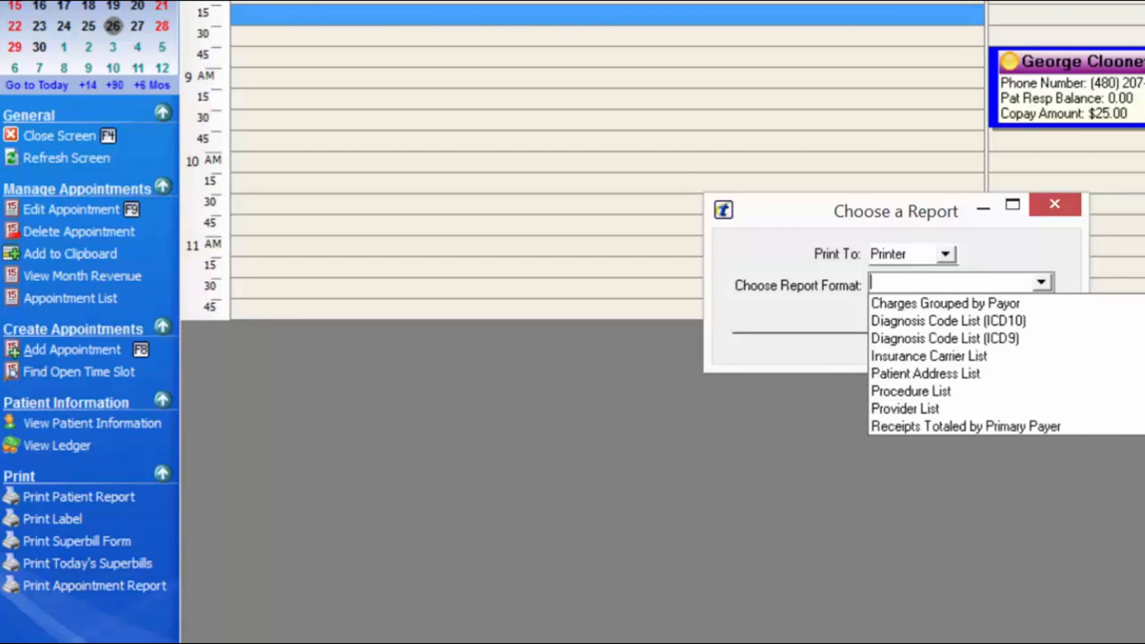
scroll(948, 363, "up", 5)
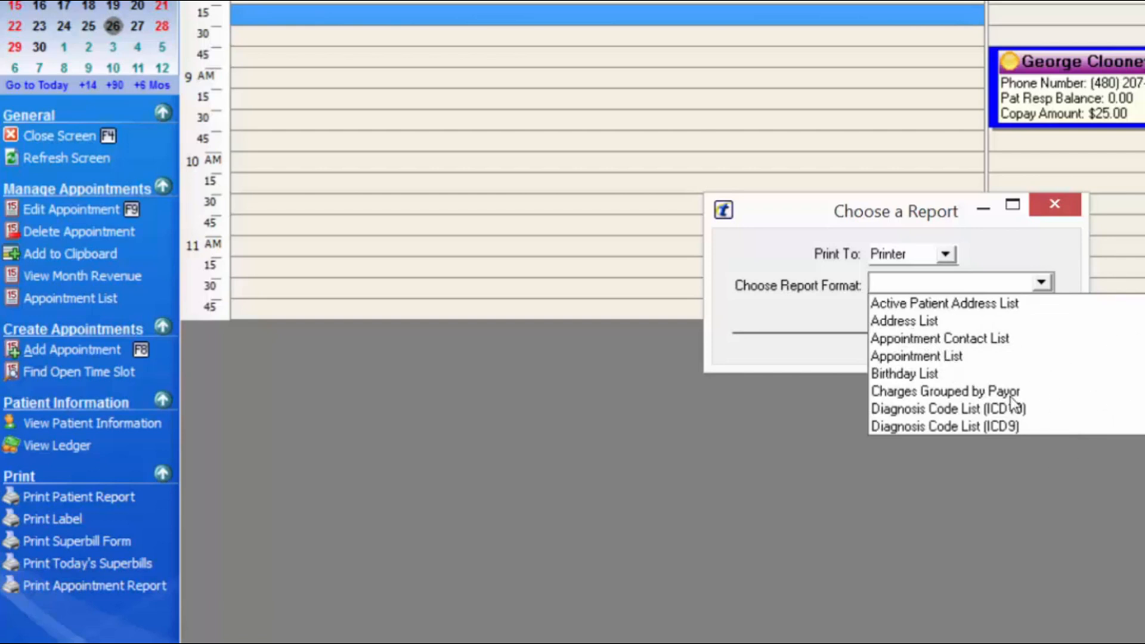
- Close the report dialog and open the patient's 8:45 AM 11/6/2015 appointment for editing
left_click(805, 296)
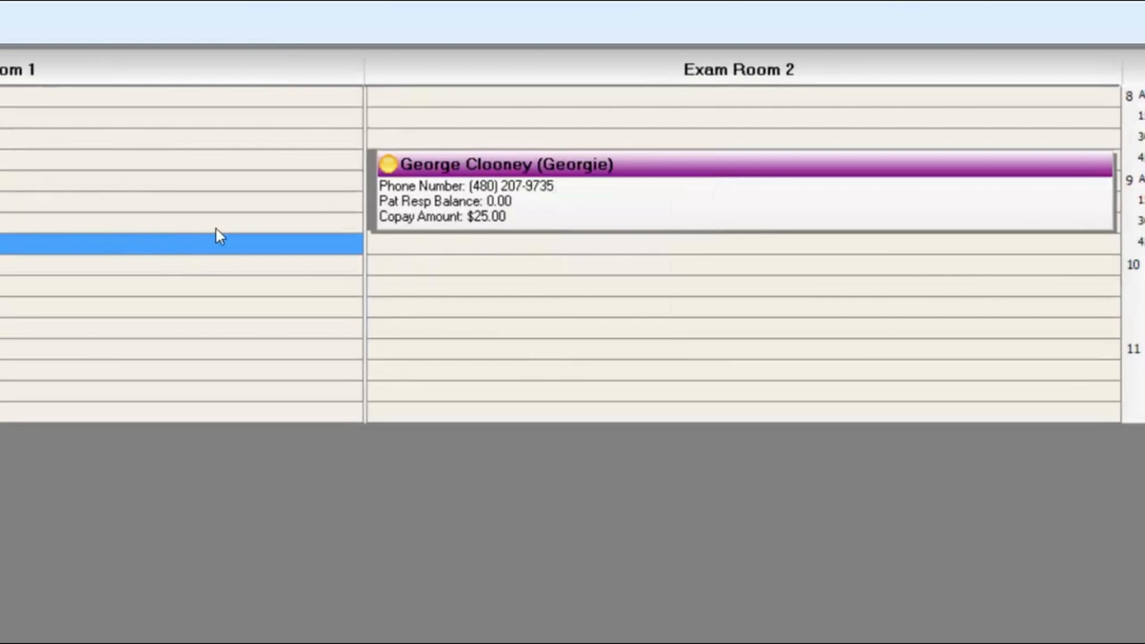
right_click(247, 249)
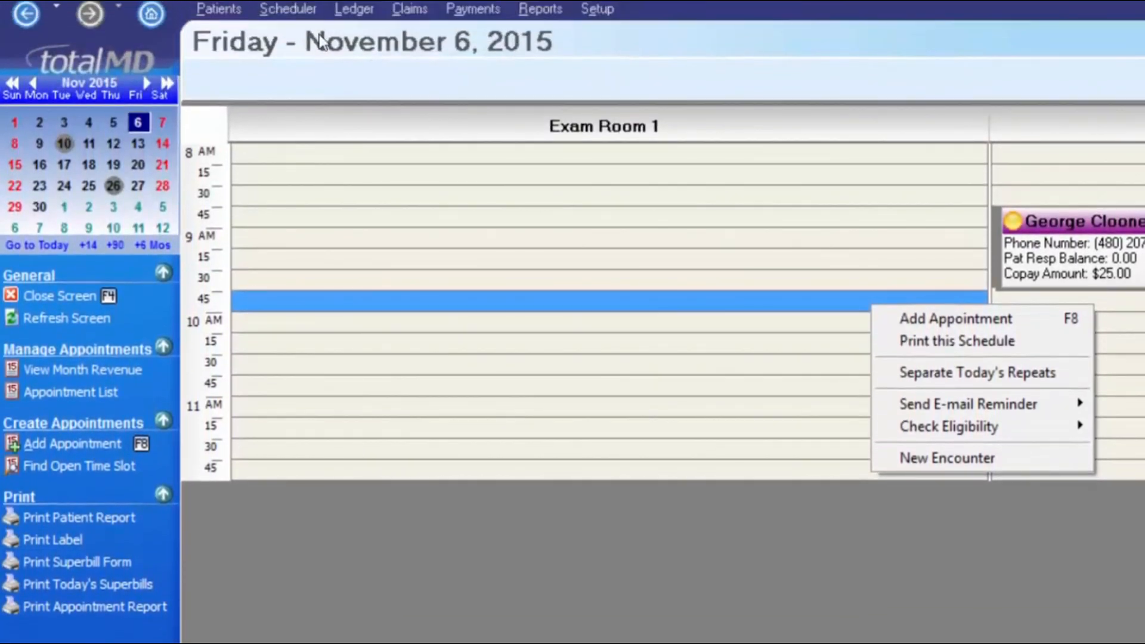
right_click(604, 295)
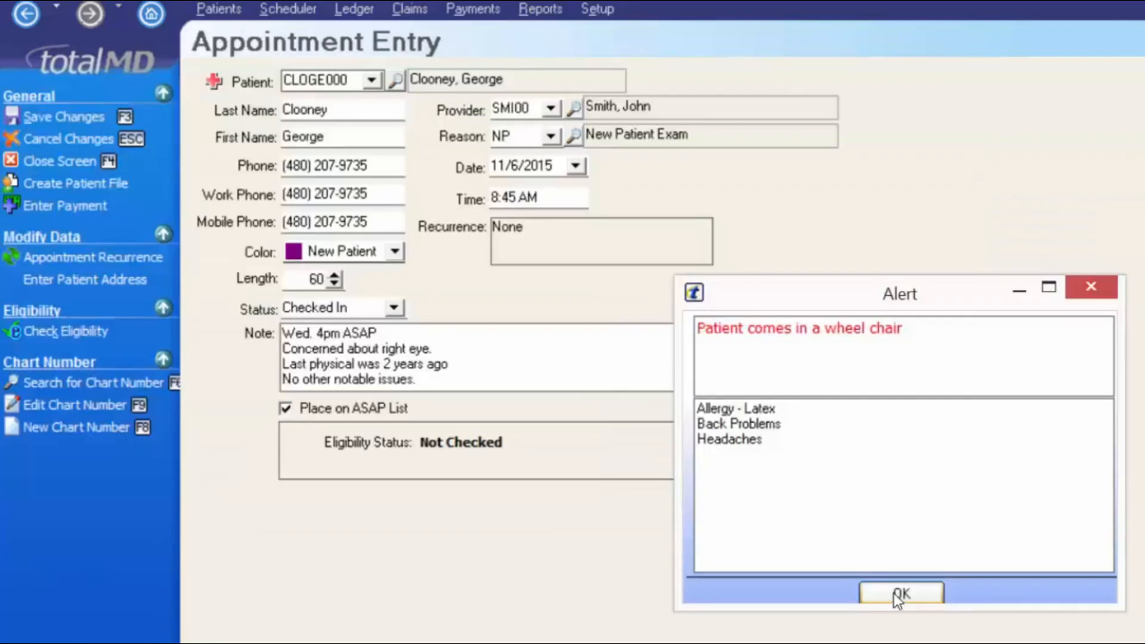
key("Return")
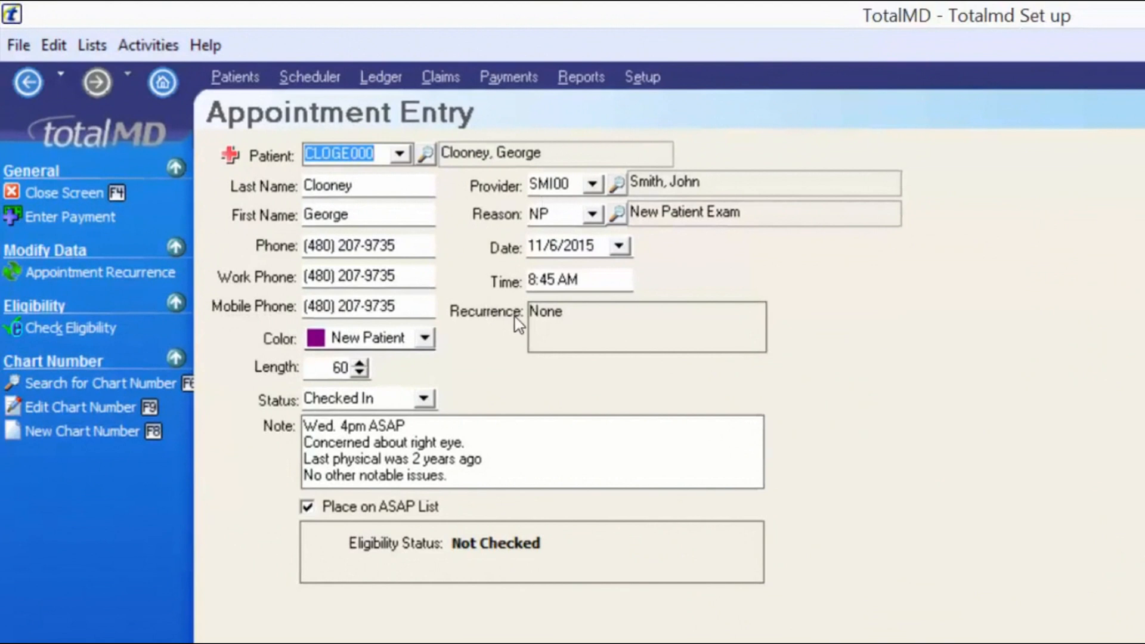
- Make the appointment recur weekly, every 1 week, with an end date
left_click(546, 313)
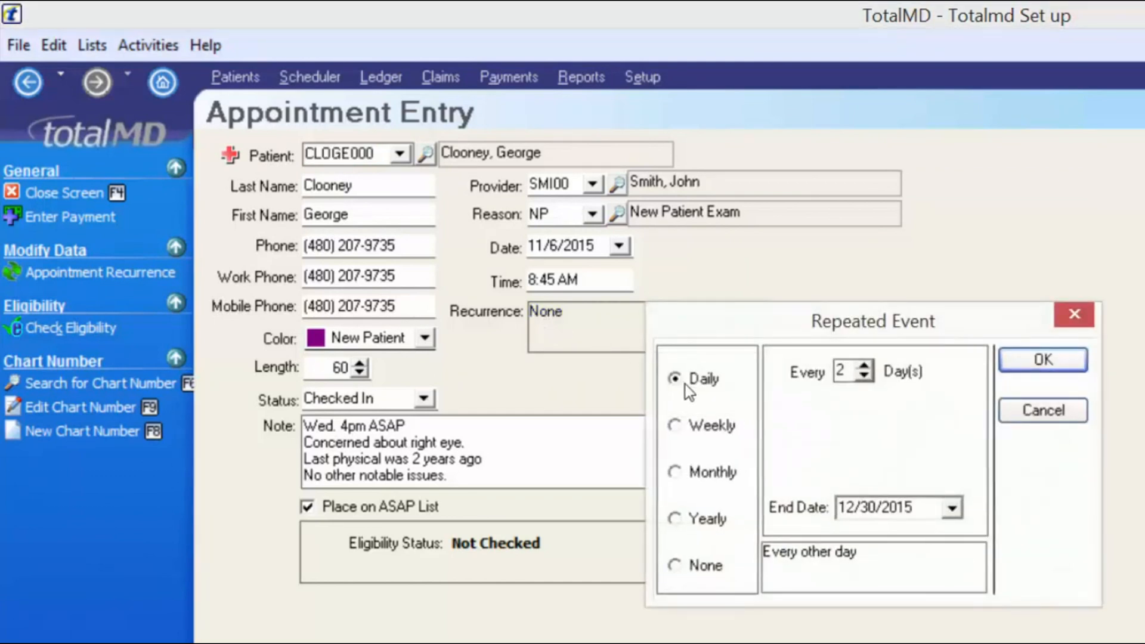
left_click(683, 432)
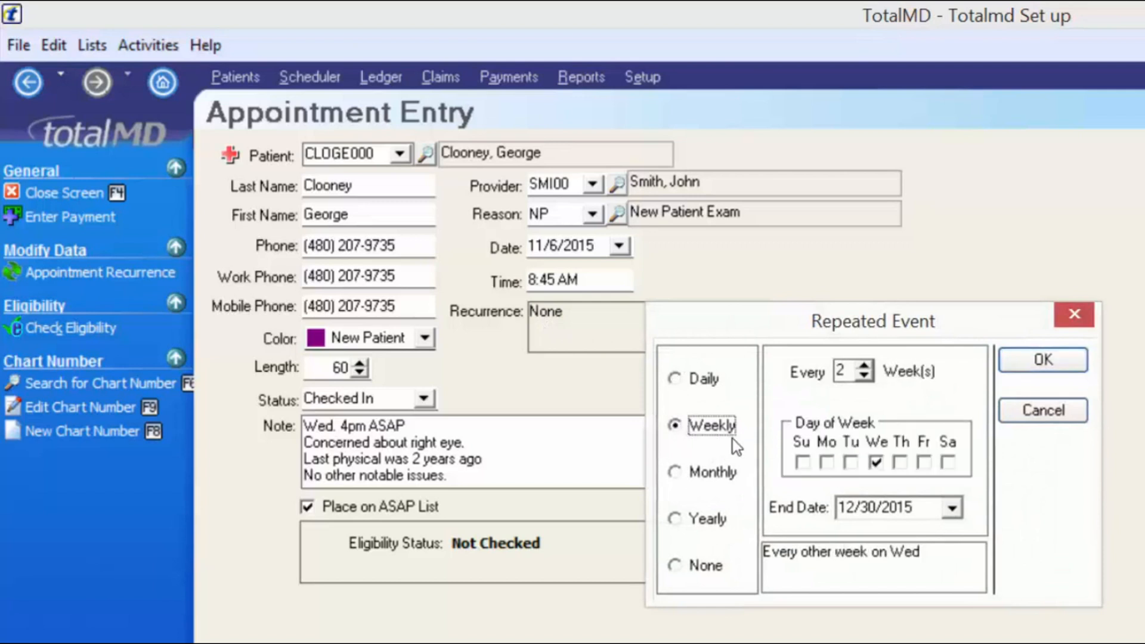
left_click(864, 376)
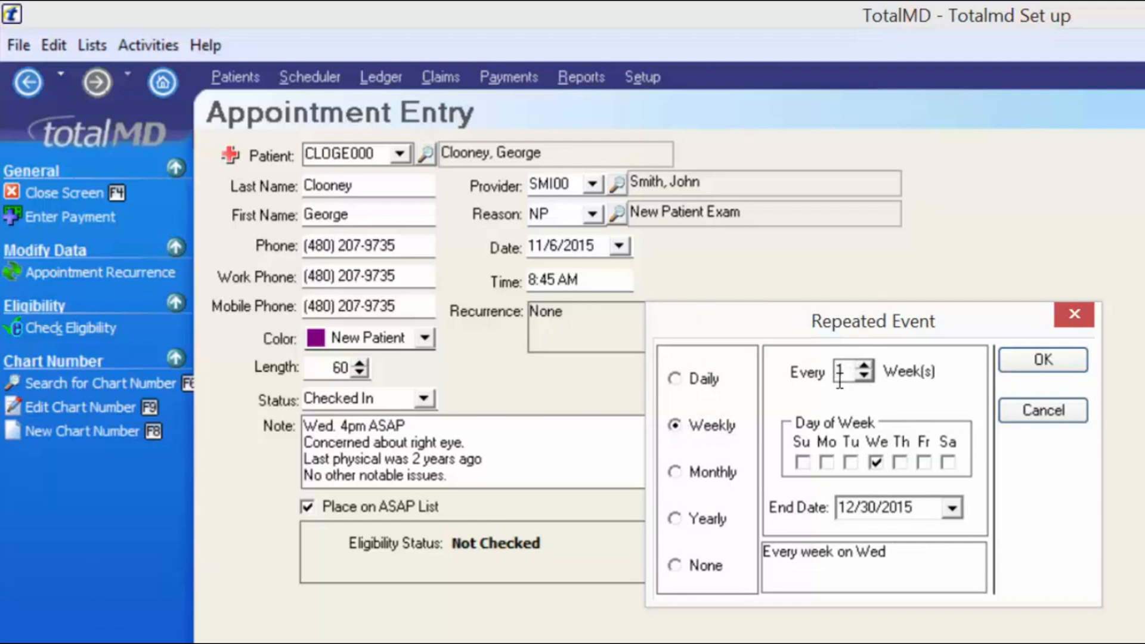
left_click(952, 508)
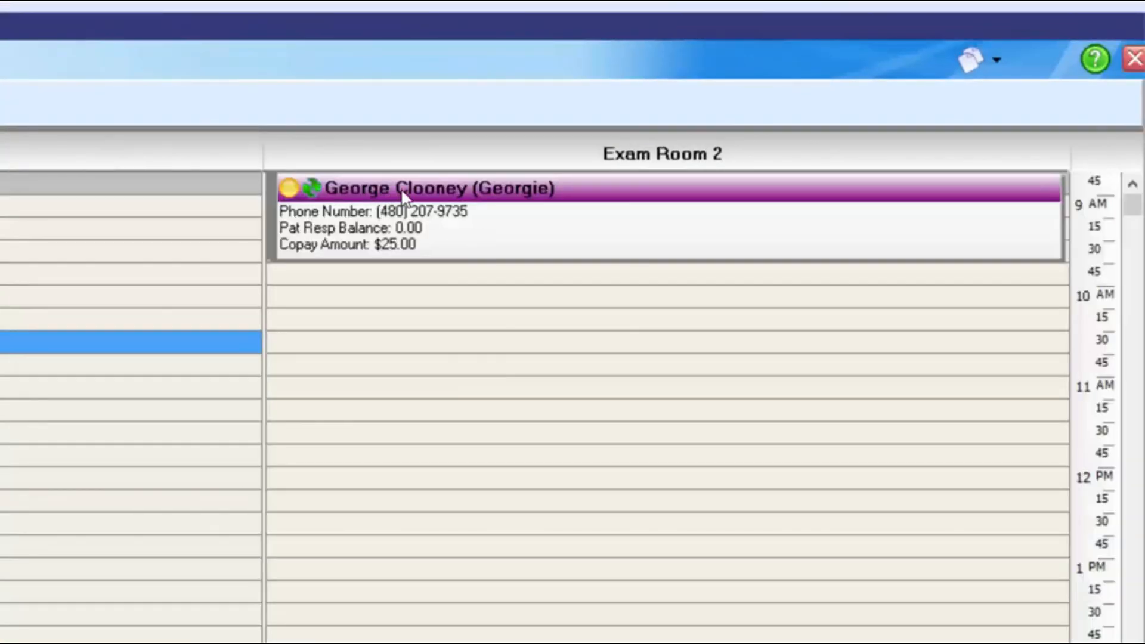
- Review the patient's 9:15 am and 10:30 am appointments in his record
left_click_drag(406, 186, 318, 346)
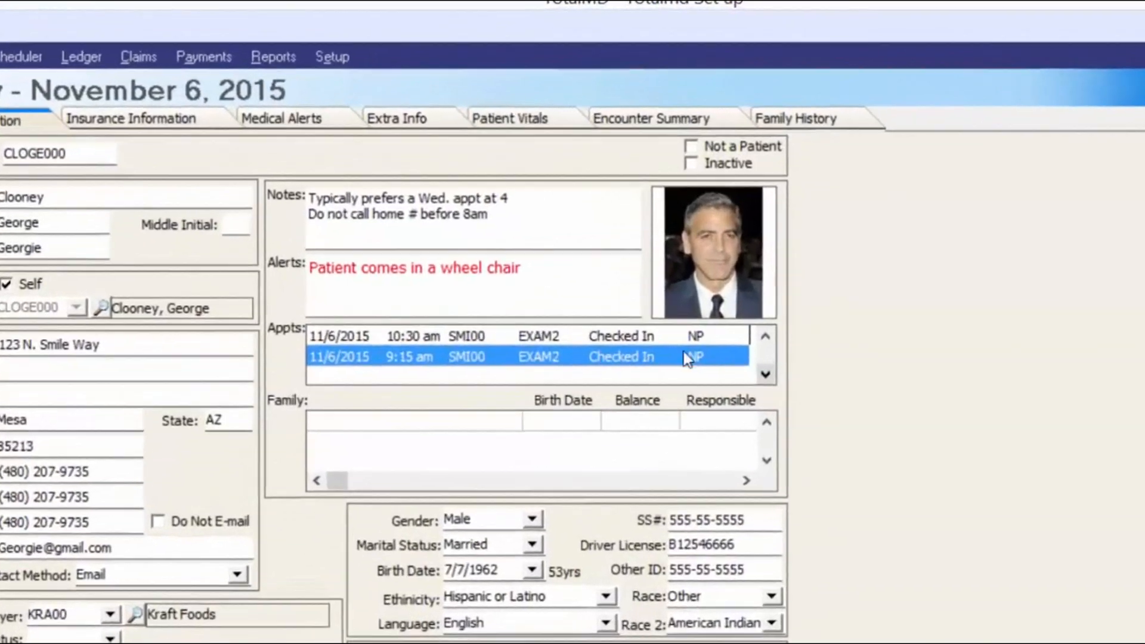
left_click(649, 279)
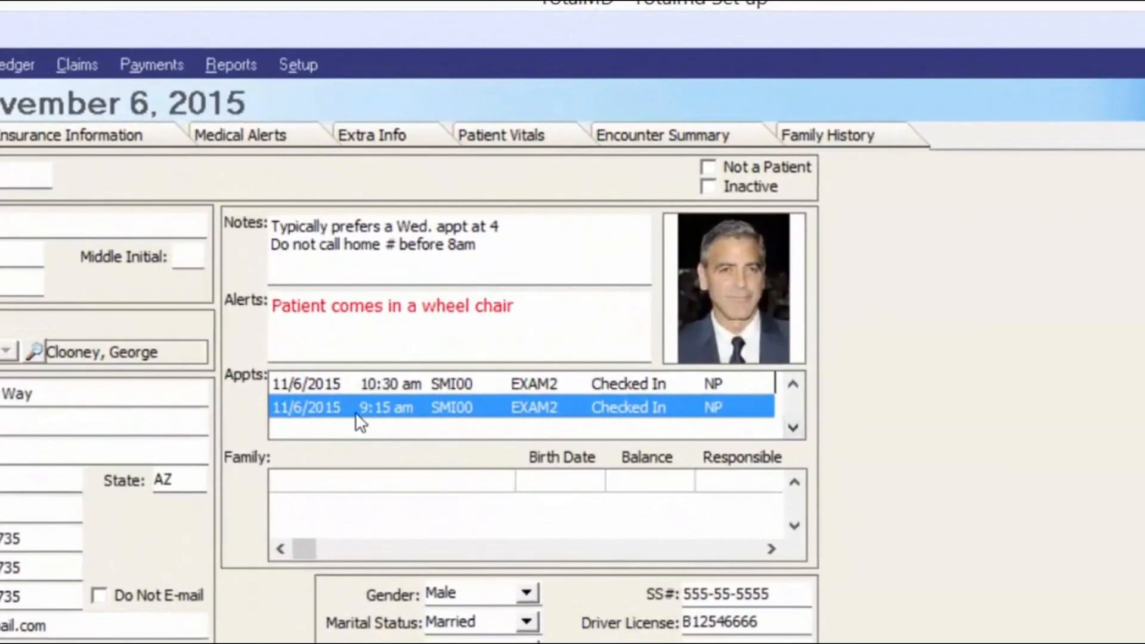
left_click(791, 383)
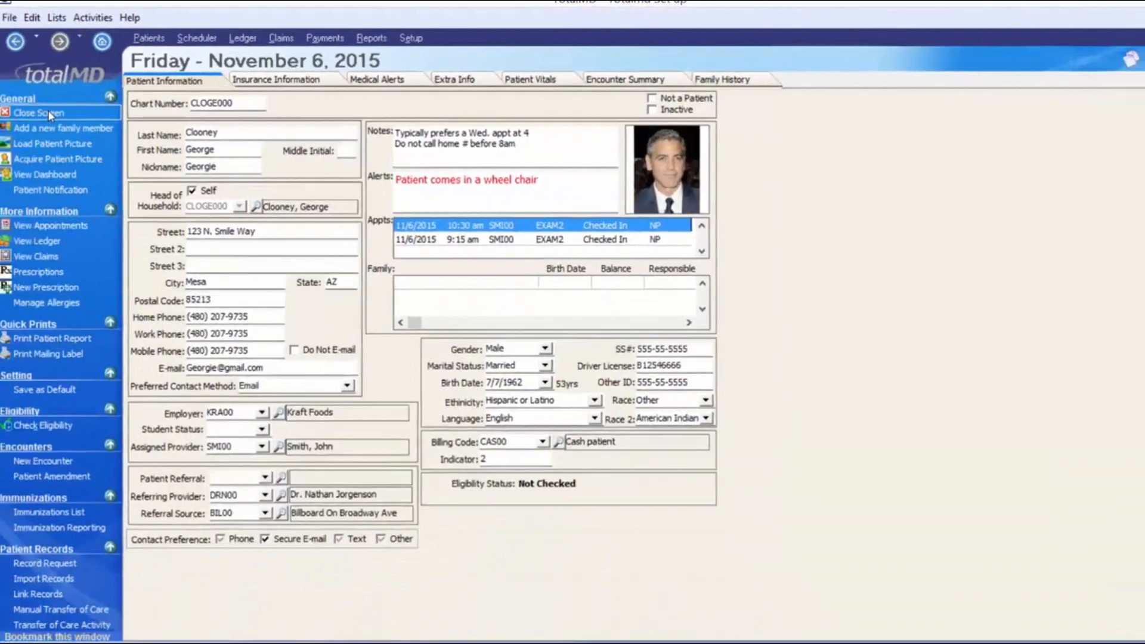
- Close the patient screen and separate today's appointment from its weekly series
left_click(52, 114)
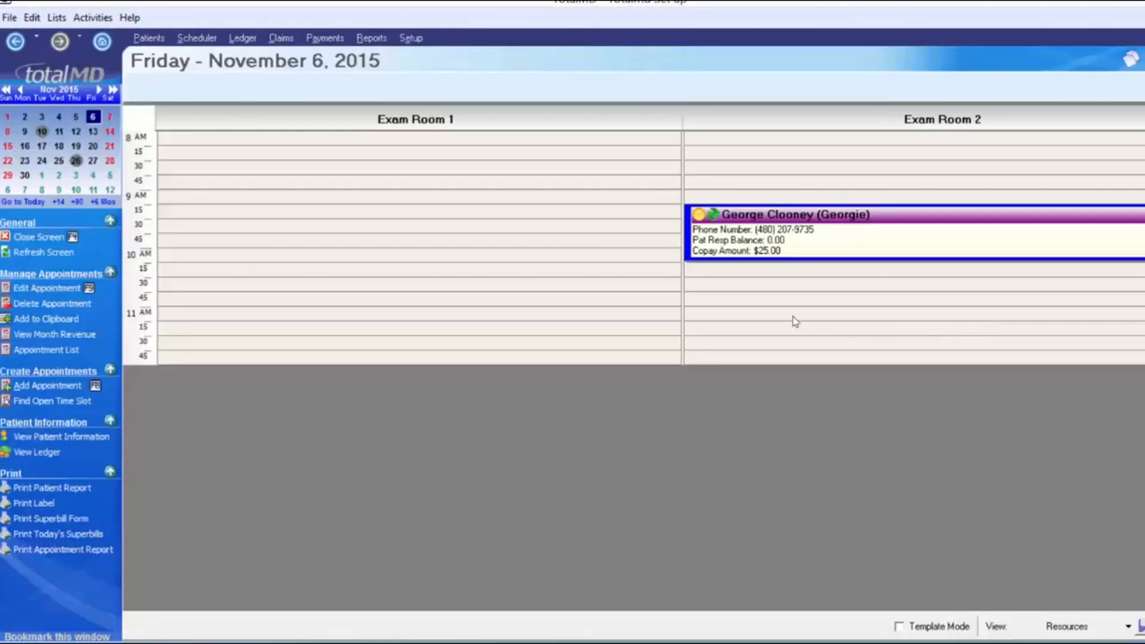
right_click(746, 294)
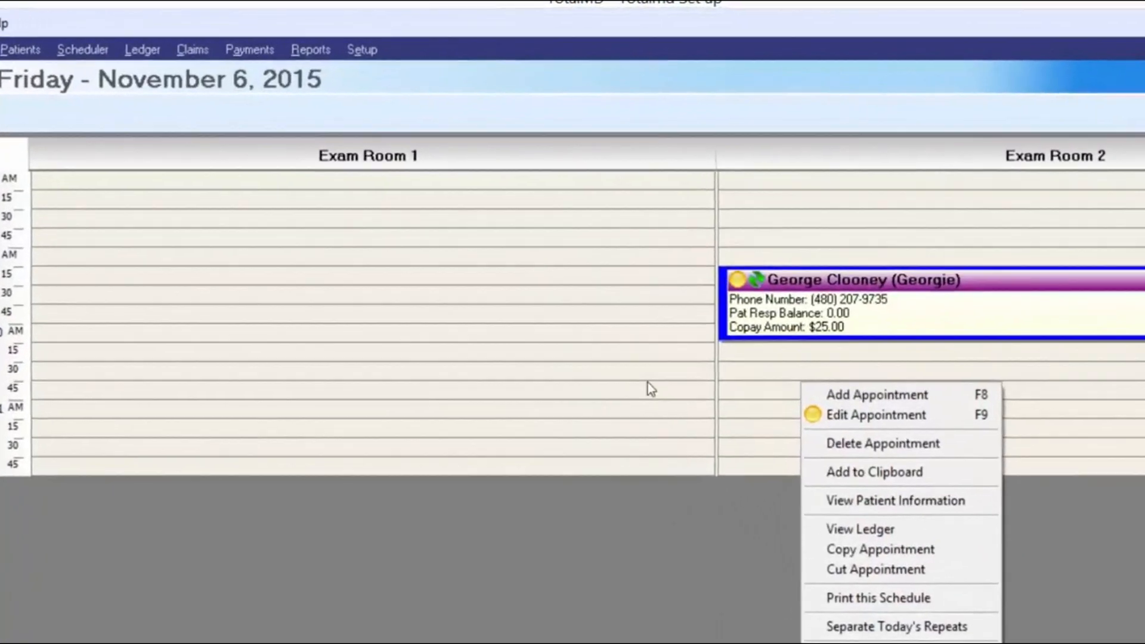
left_click(628, 312)
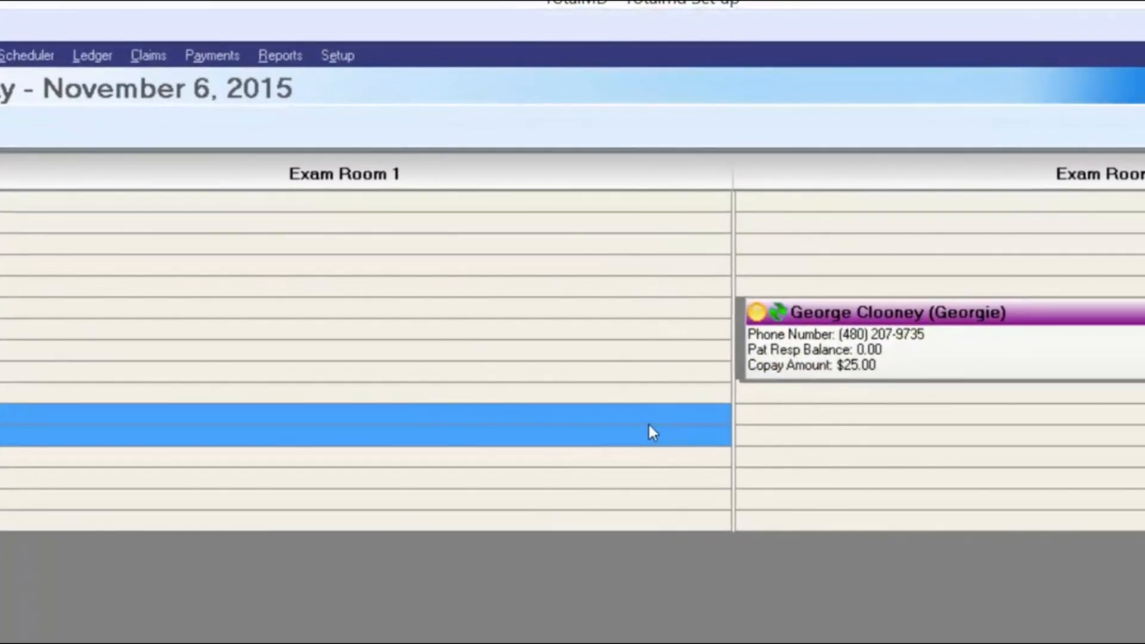
right_click(628, 315)
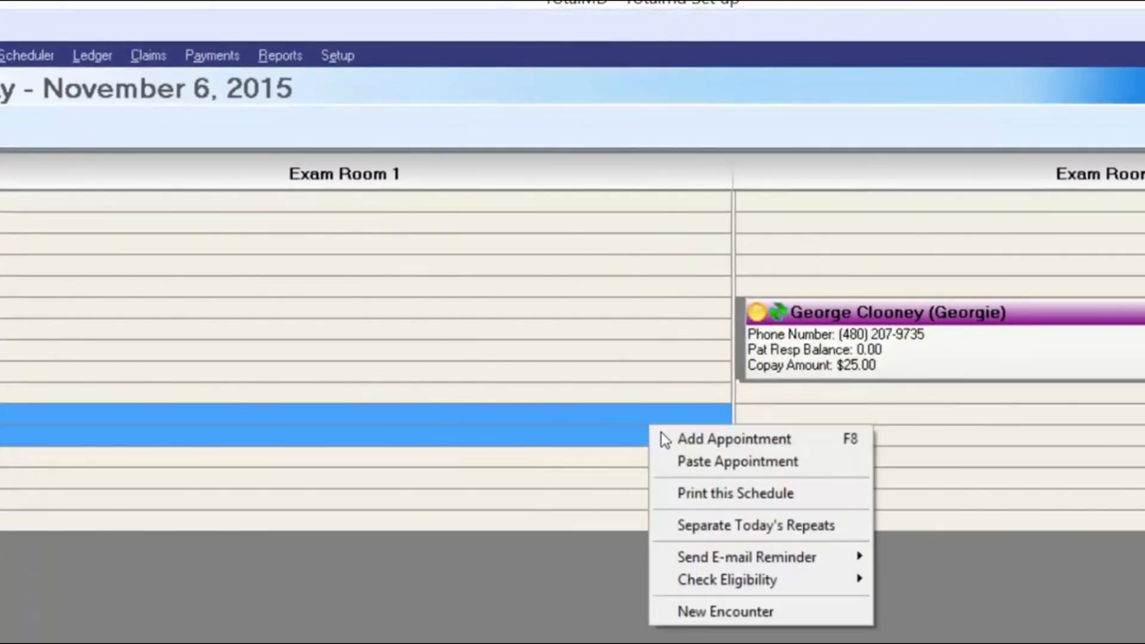
left_click(785, 525)
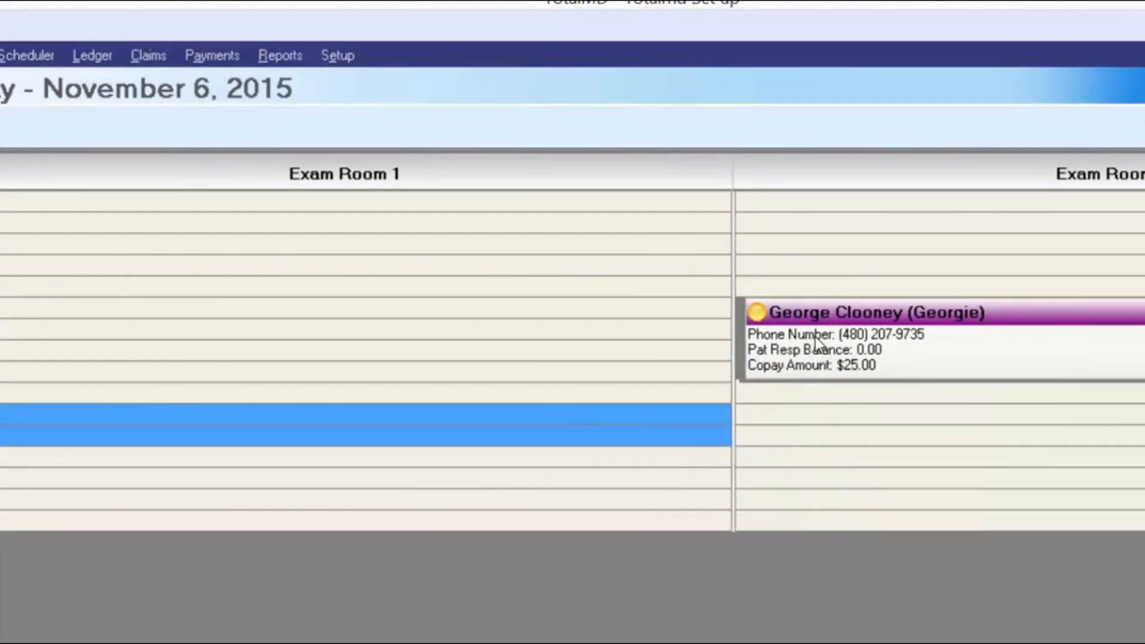
- Move the appointment to Exam Room 1 at 8:45, then back to Exam Room 2 at 9:15
mouse_move(815, 335)
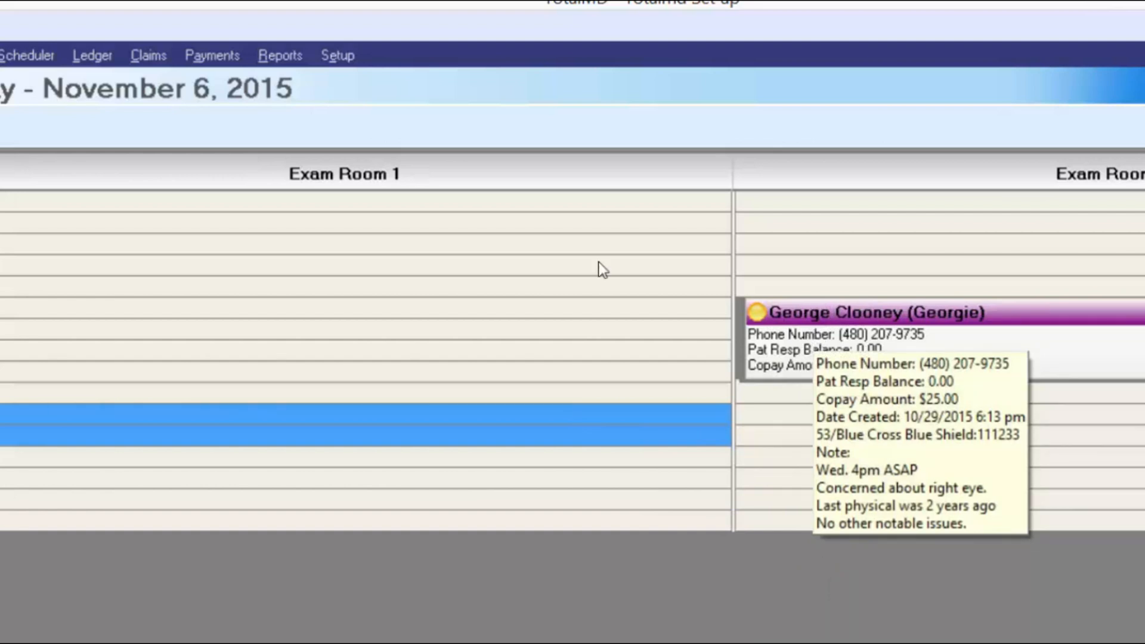
left_click(814, 331)
mouse_move(788, 361)
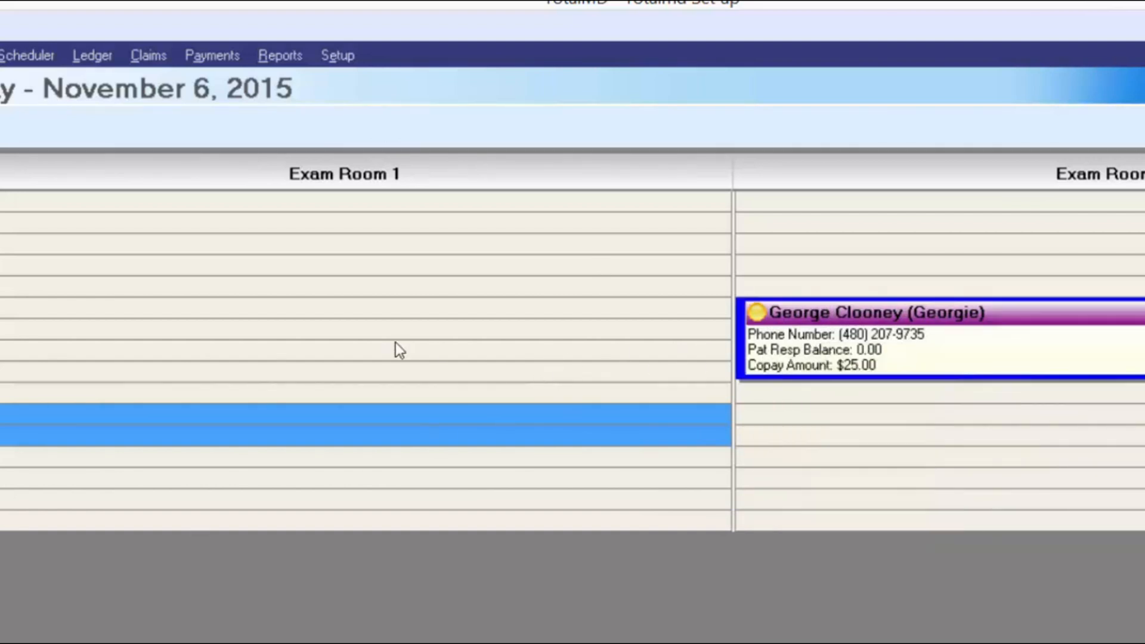
left_click_drag(807, 311, 196, 200)
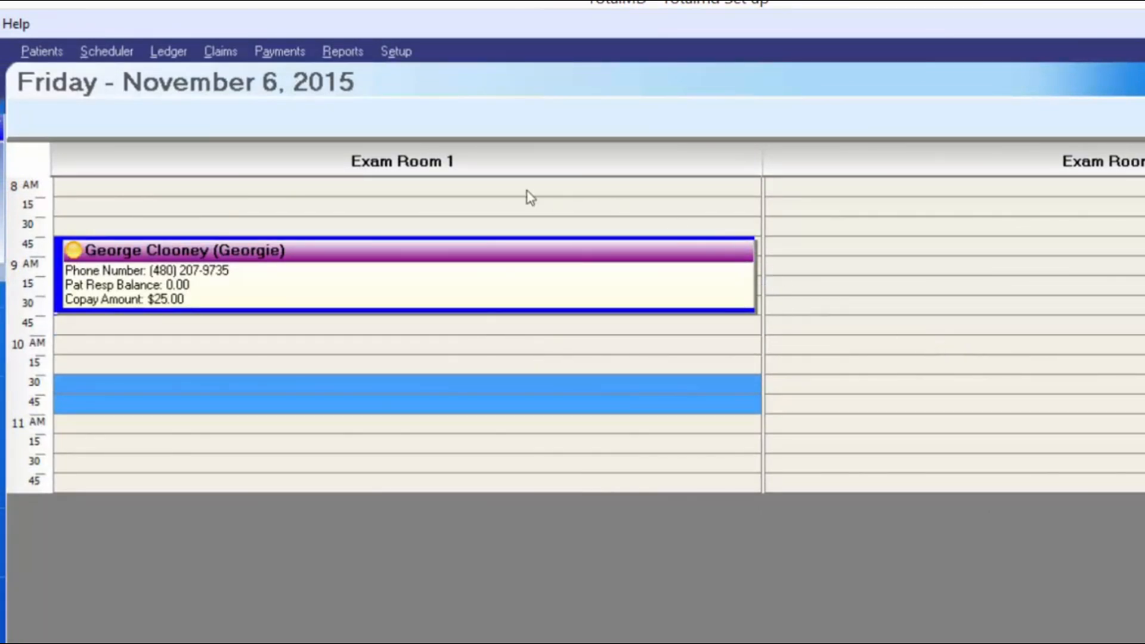
left_click_drag(529, 248, 916, 290)
right_click(598, 325)
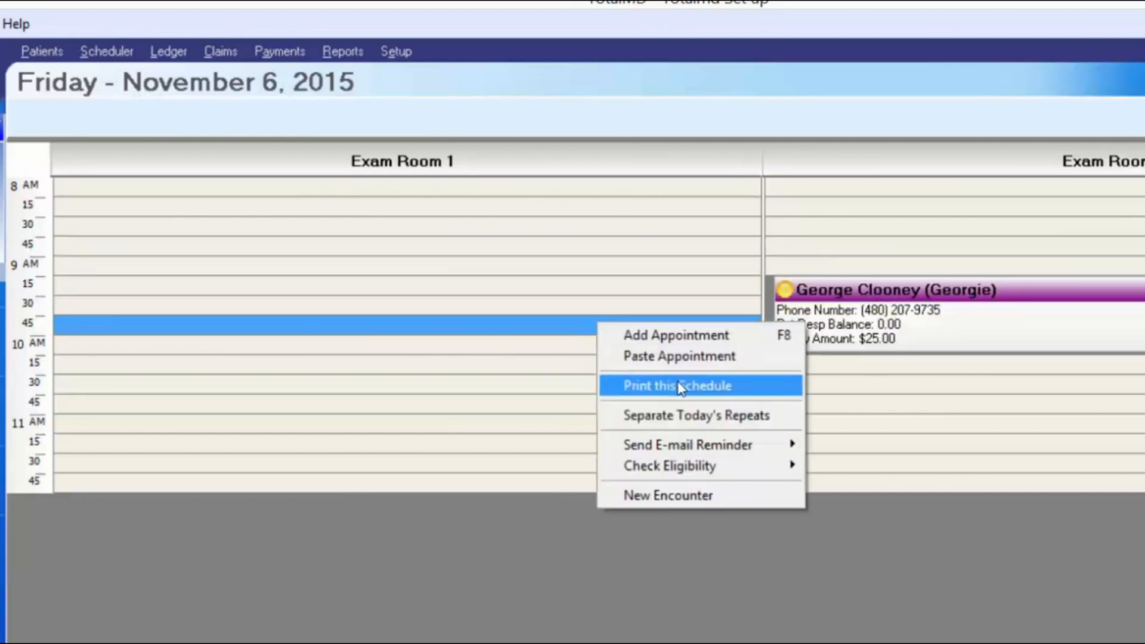
mouse_move(710, 449)
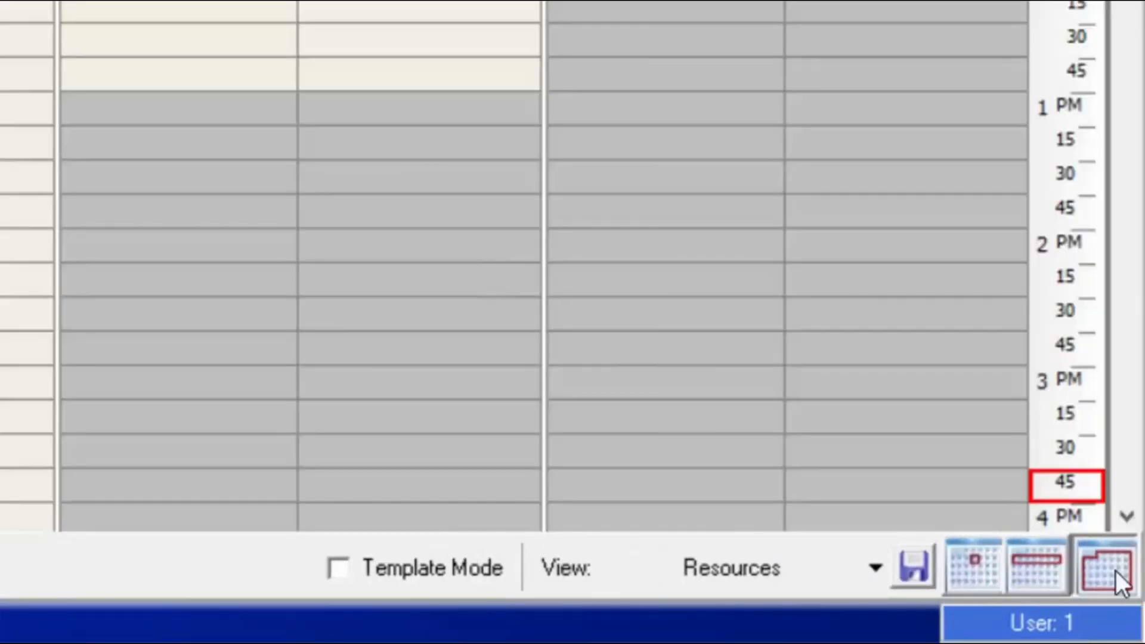
- Send e-mail reminders for all appointments in the multi-day November 2015 view, then browse December
left_click(1104, 573)
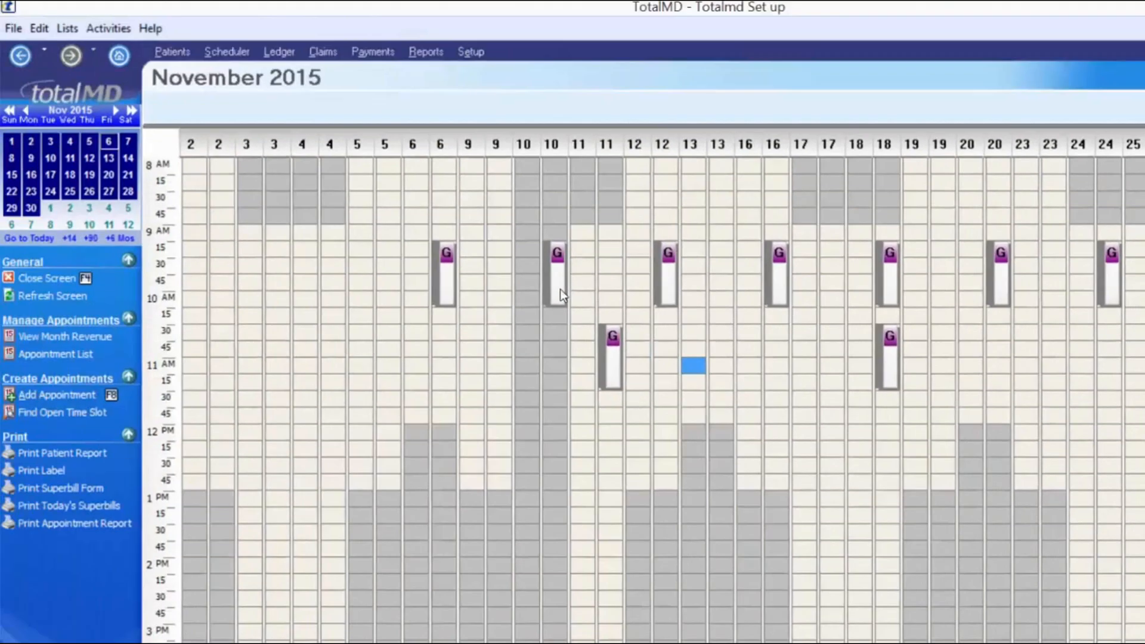
right_click(704, 364)
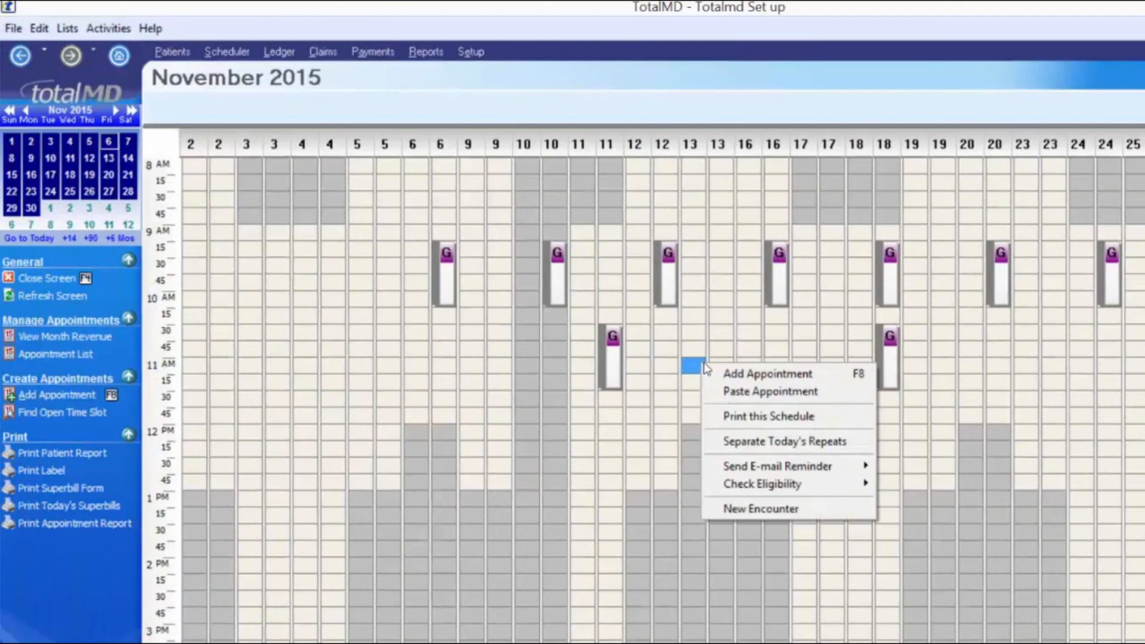
mouse_move(829, 471)
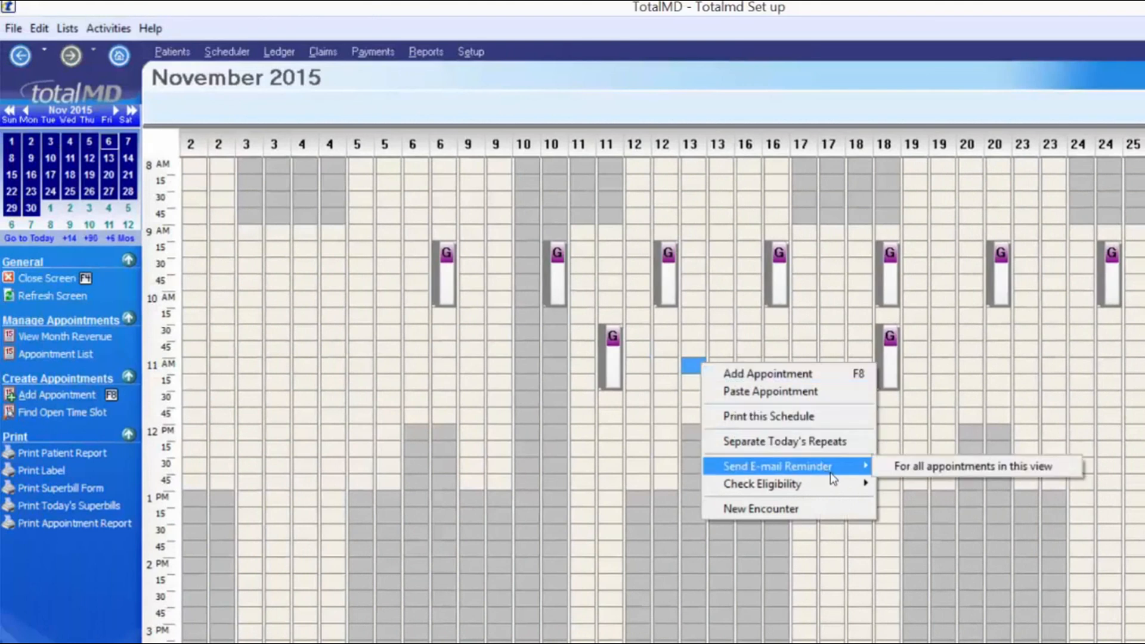
left_click(915, 473)
left_click(116, 111)
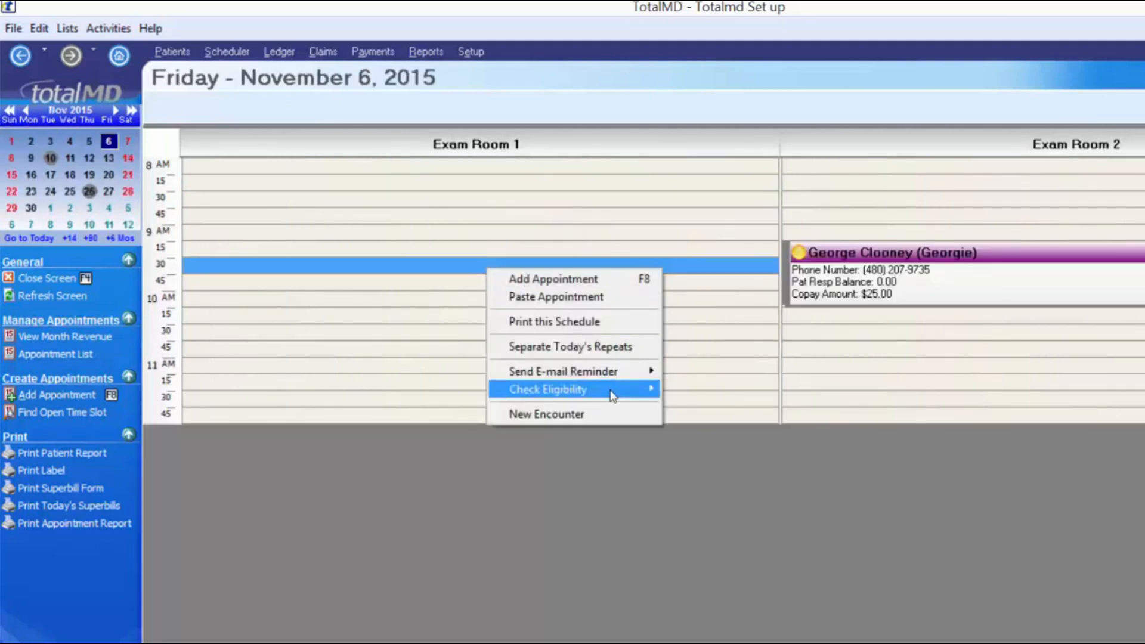
mouse_move(613, 395)
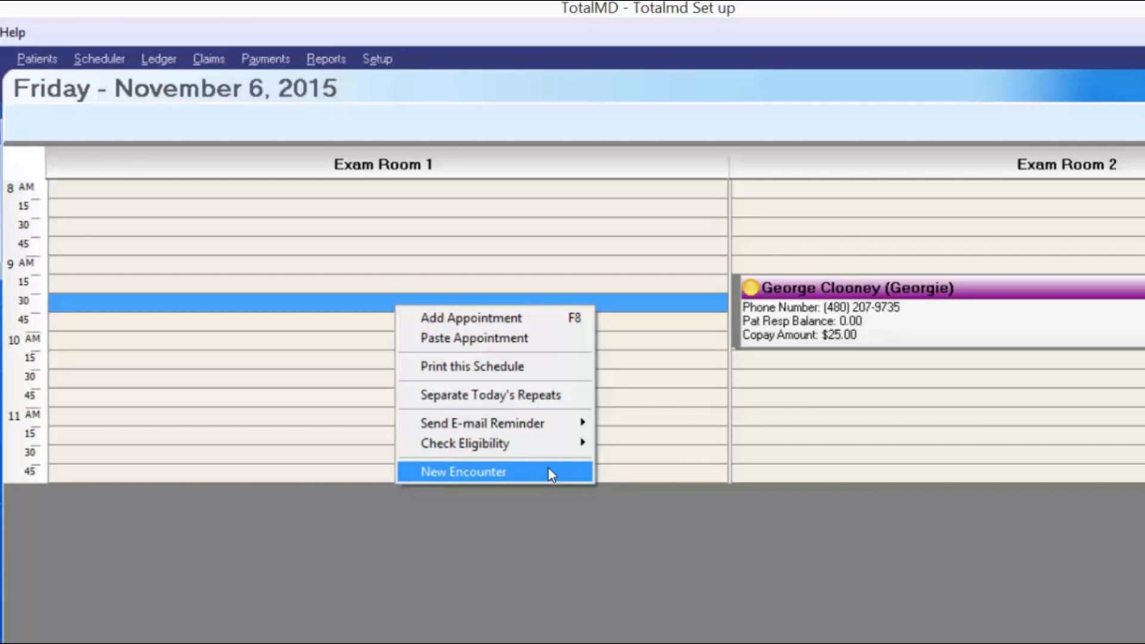
- Select the patient's 9:15 appointment and check its insurance eligibility
left_click(505, 473)
left_click(663, 435)
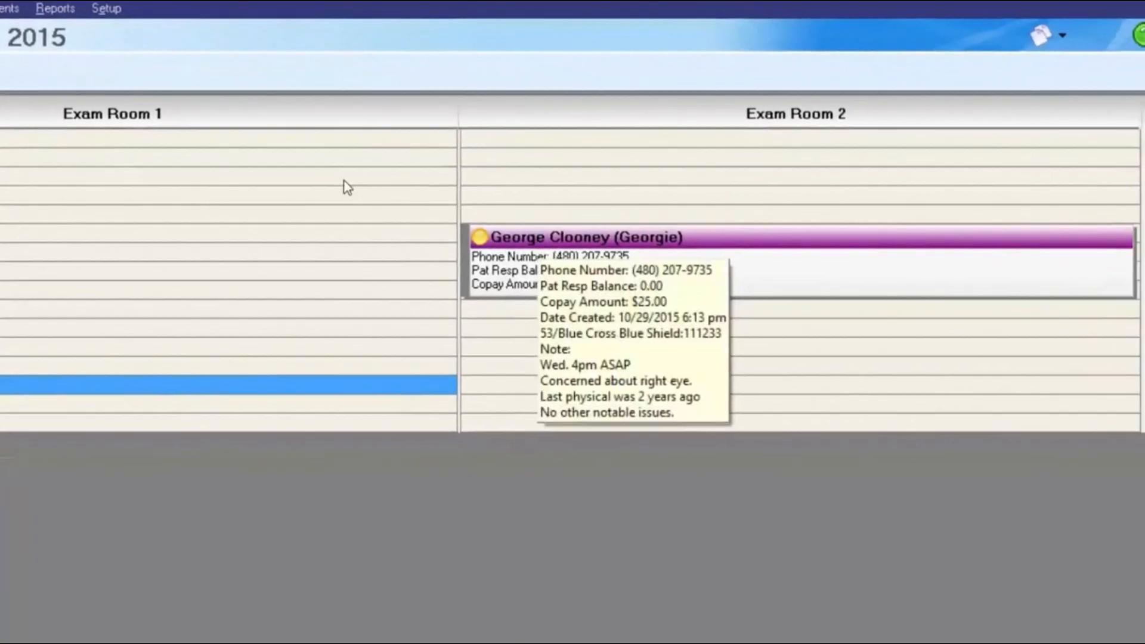
left_click(476, 239)
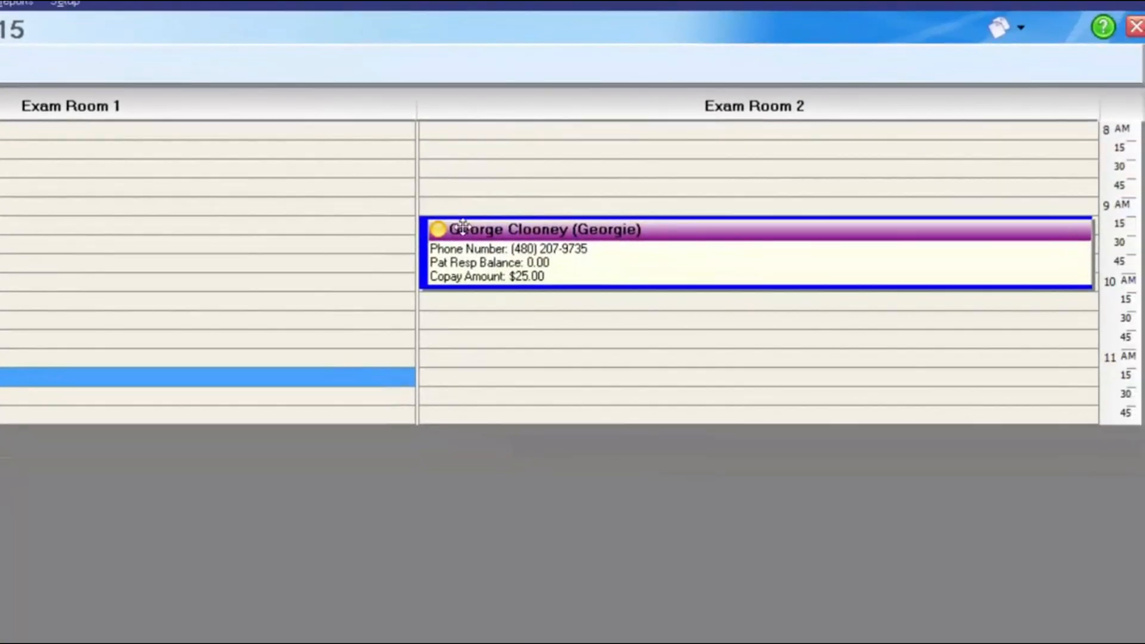
right_click(494, 251)
left_click(703, 577)
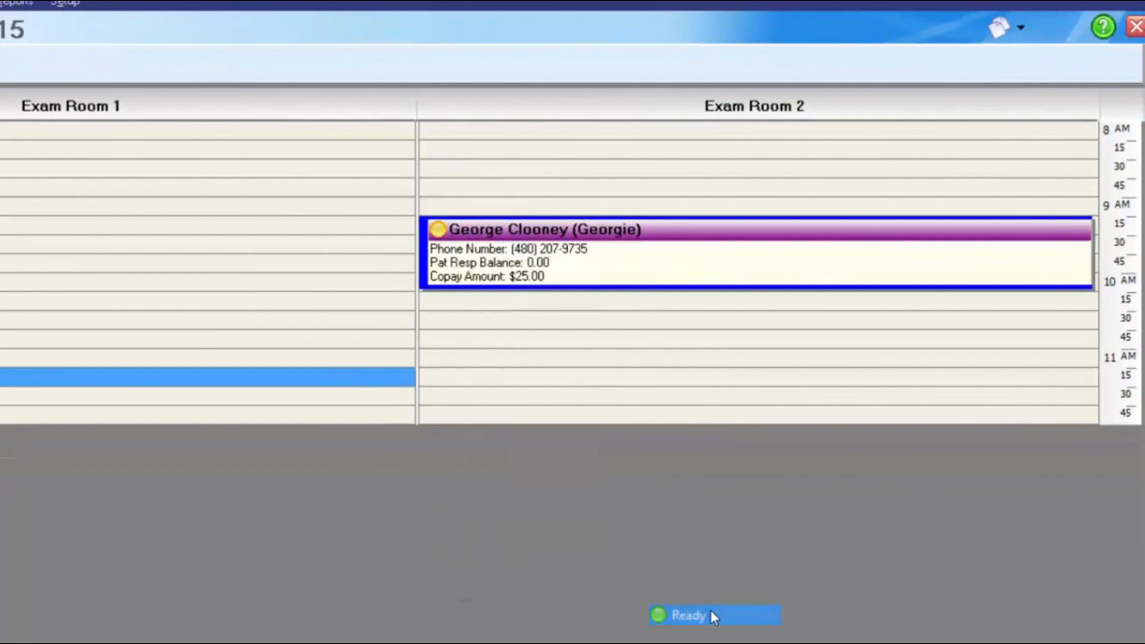
- Change the appointment status to Being Seen, then to Checking Out
mouse_move(441, 236)
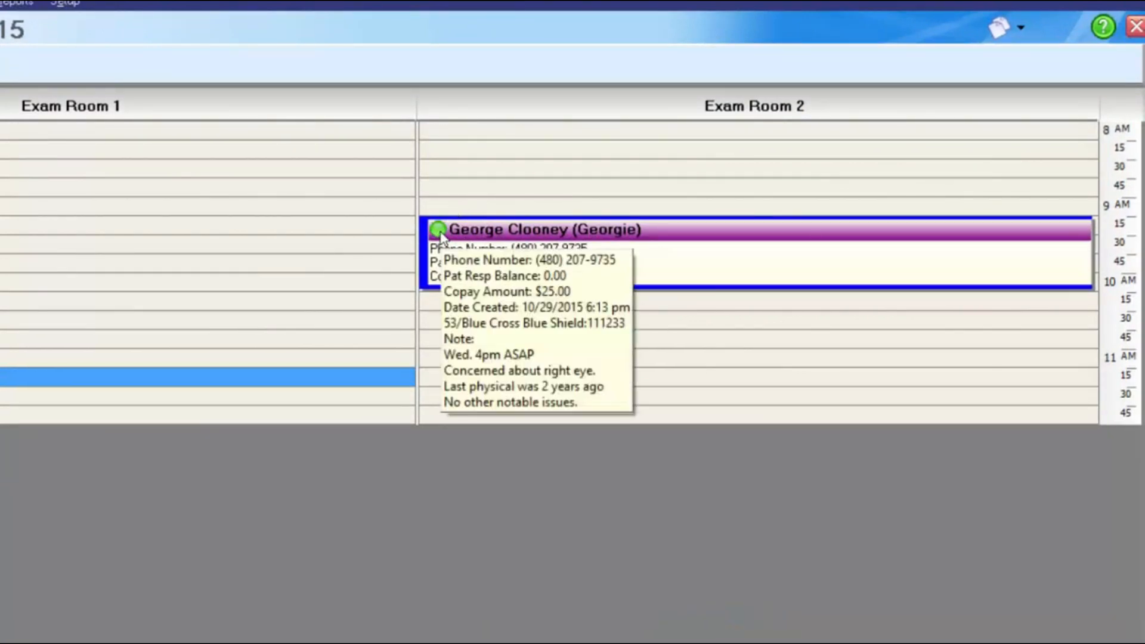
right_click(517, 250)
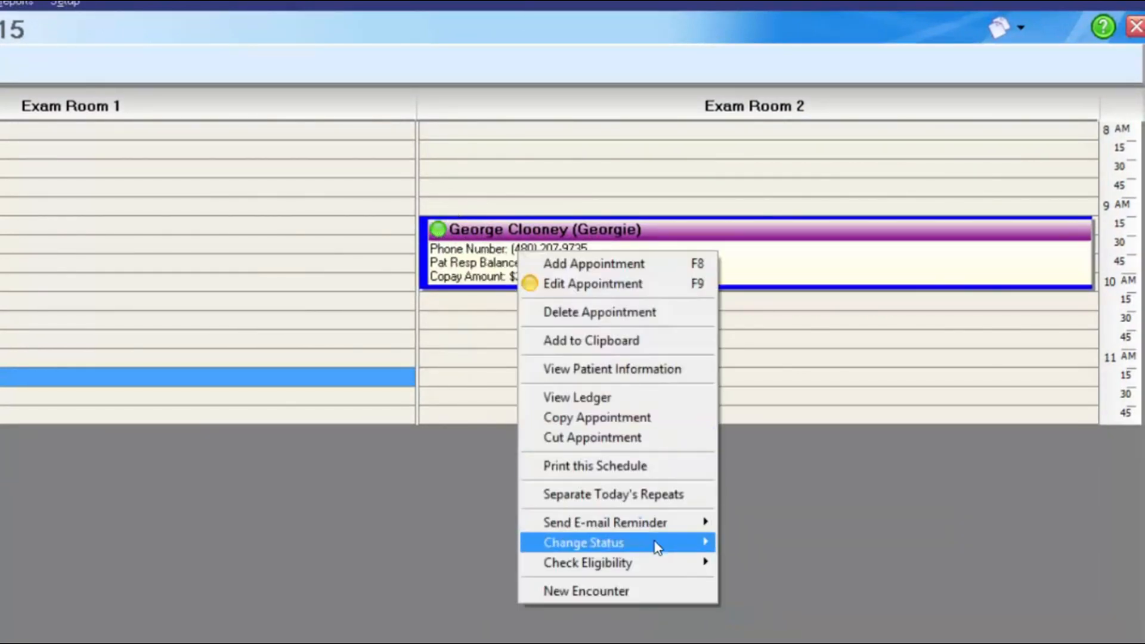
mouse_move(655, 545)
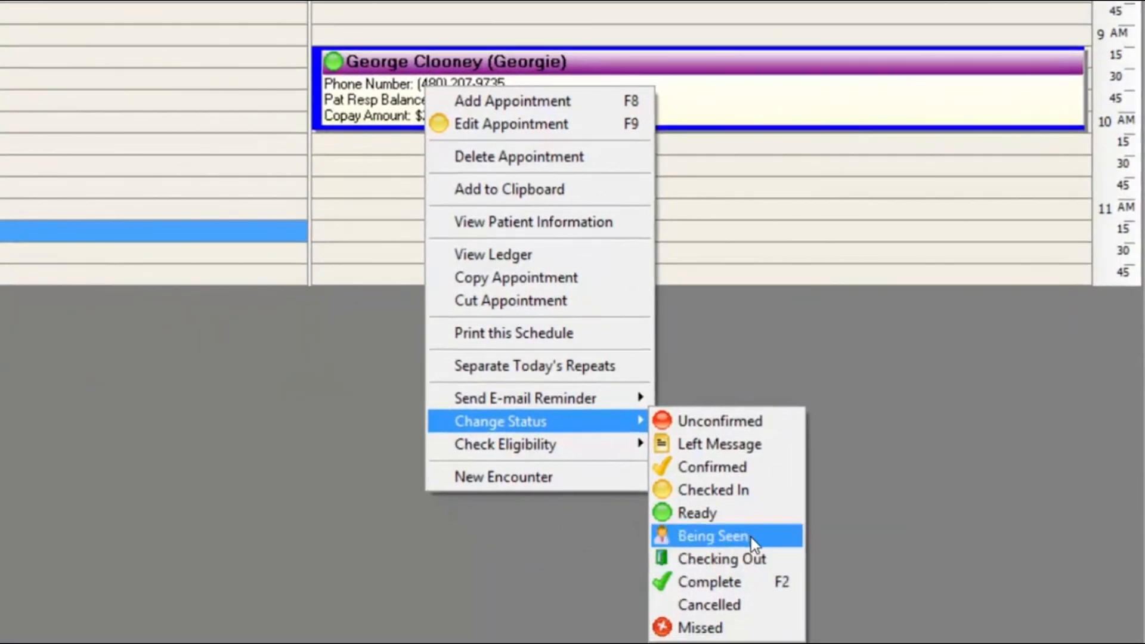
left_click(775, 640)
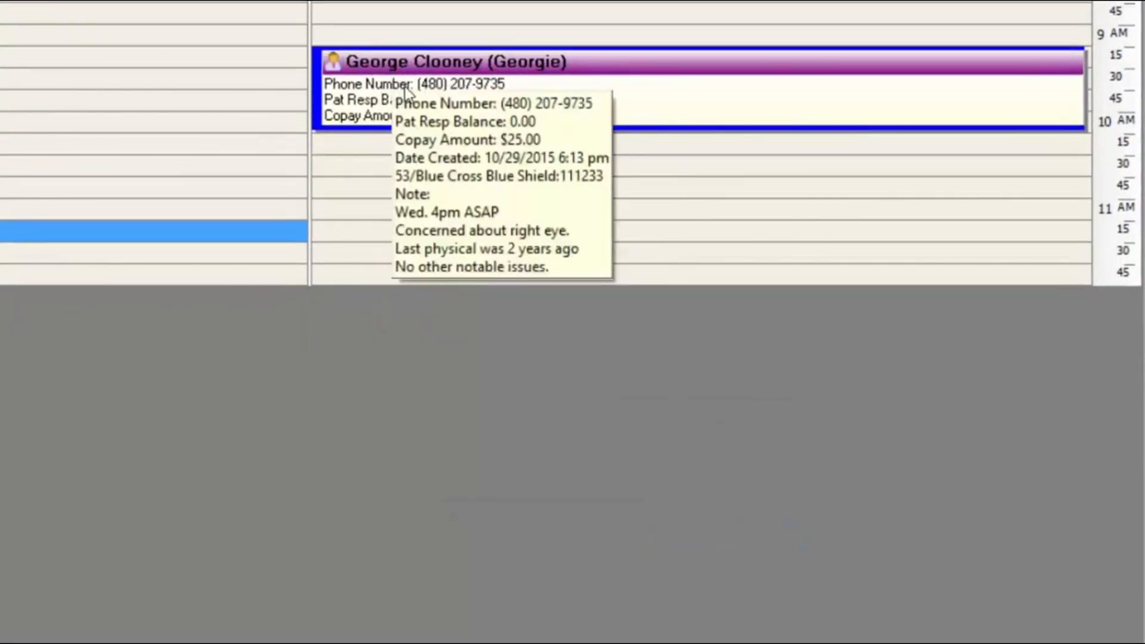
right_click(398, 77)
mouse_move(589, 419)
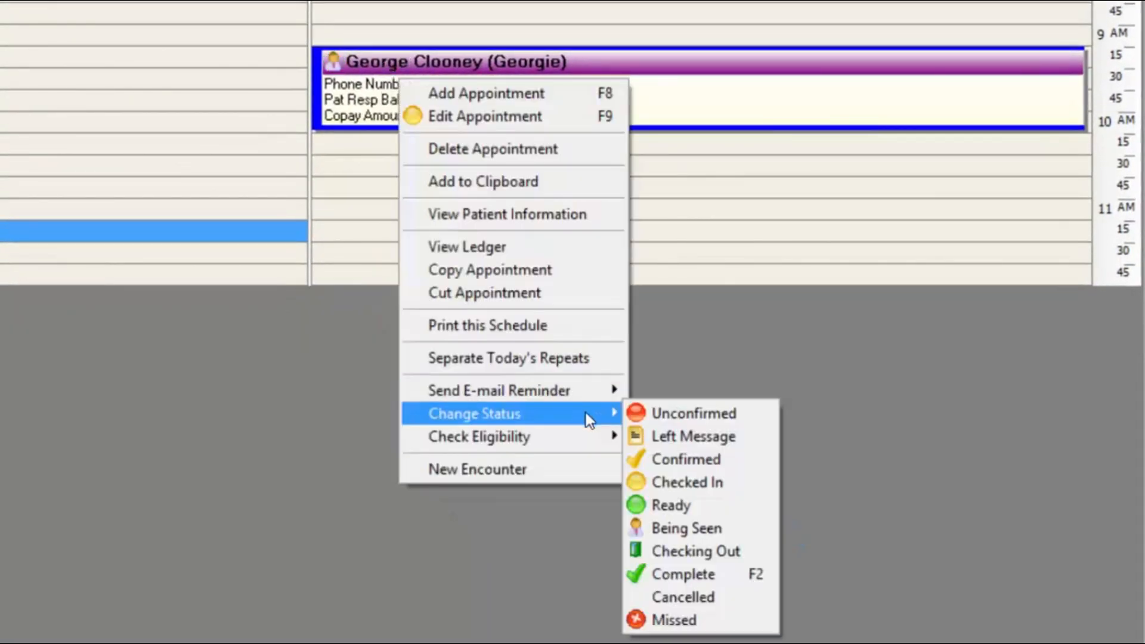
left_click(712, 551)
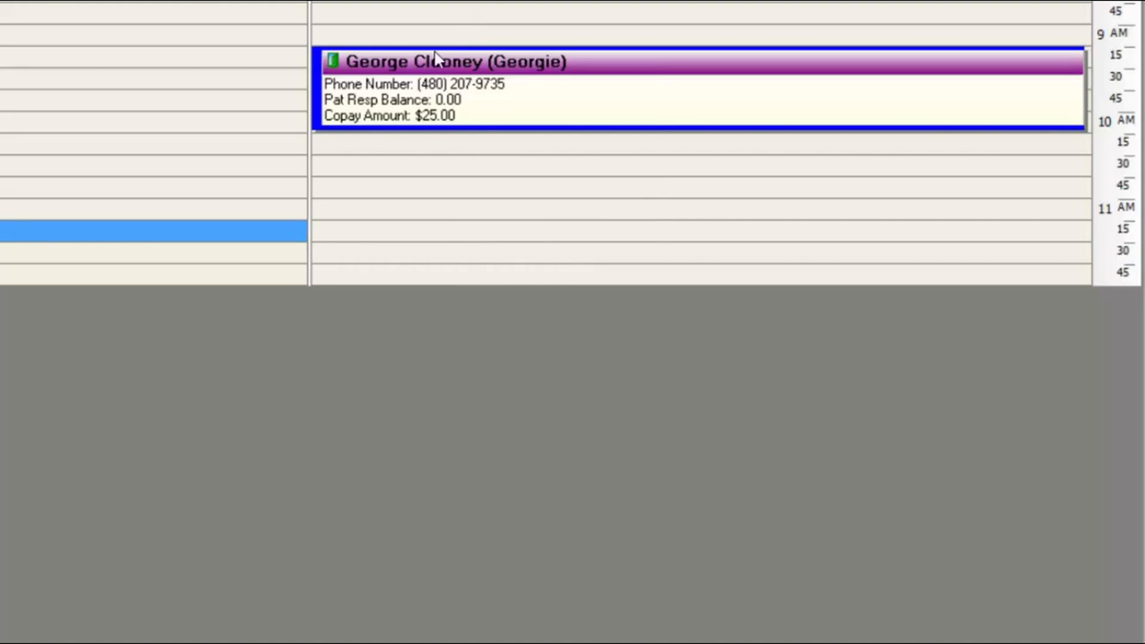
right_click(361, 76)
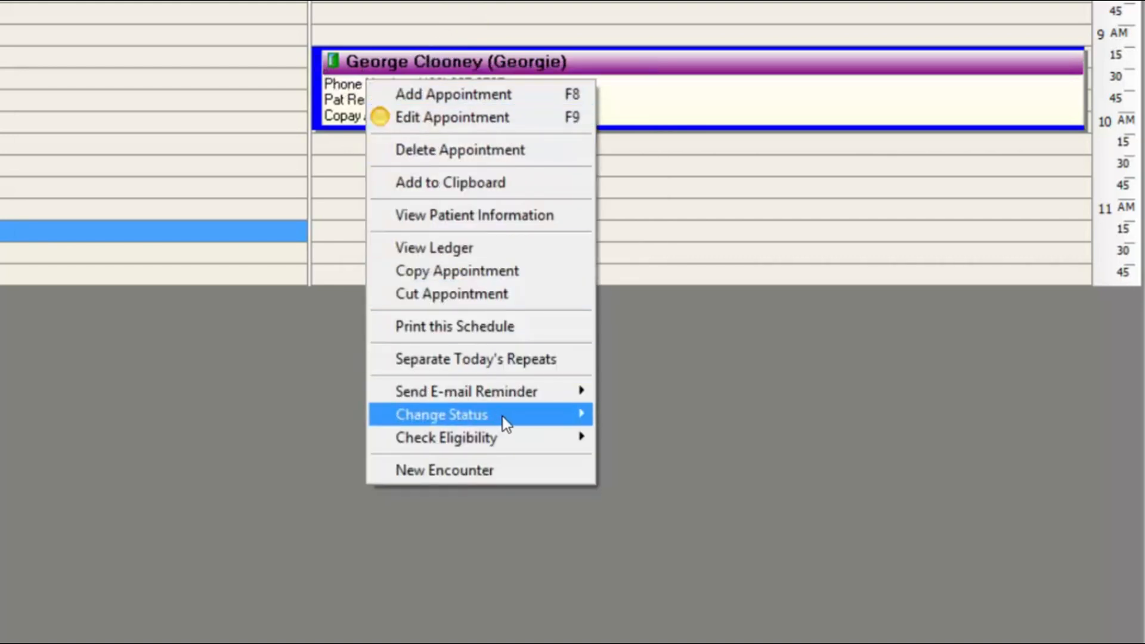
mouse_move(507, 417)
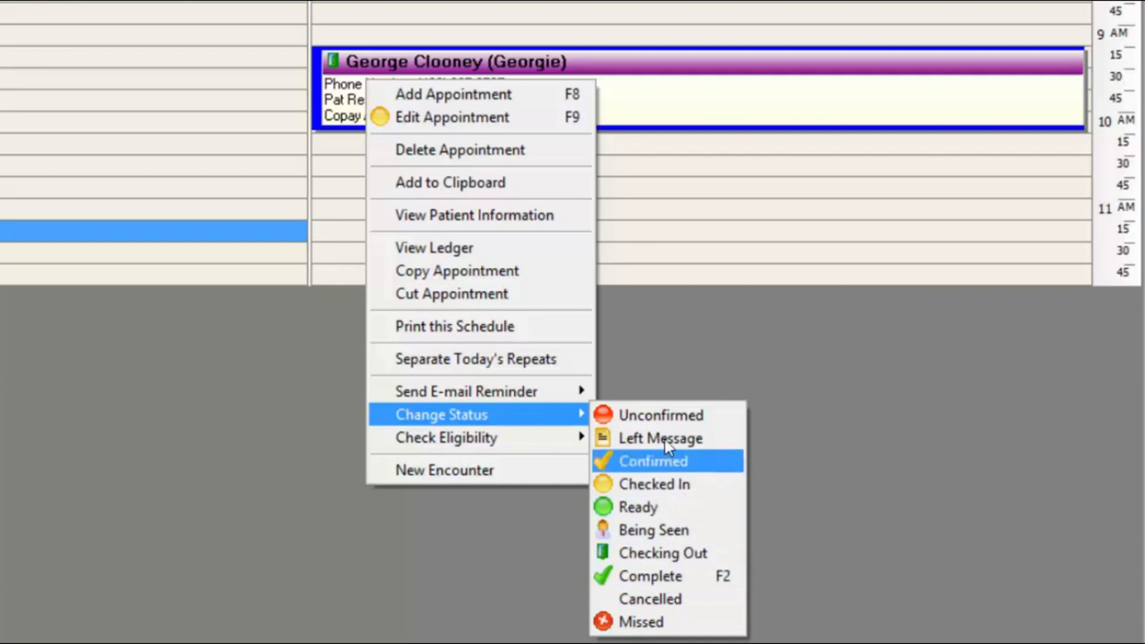
left_click(716, 485)
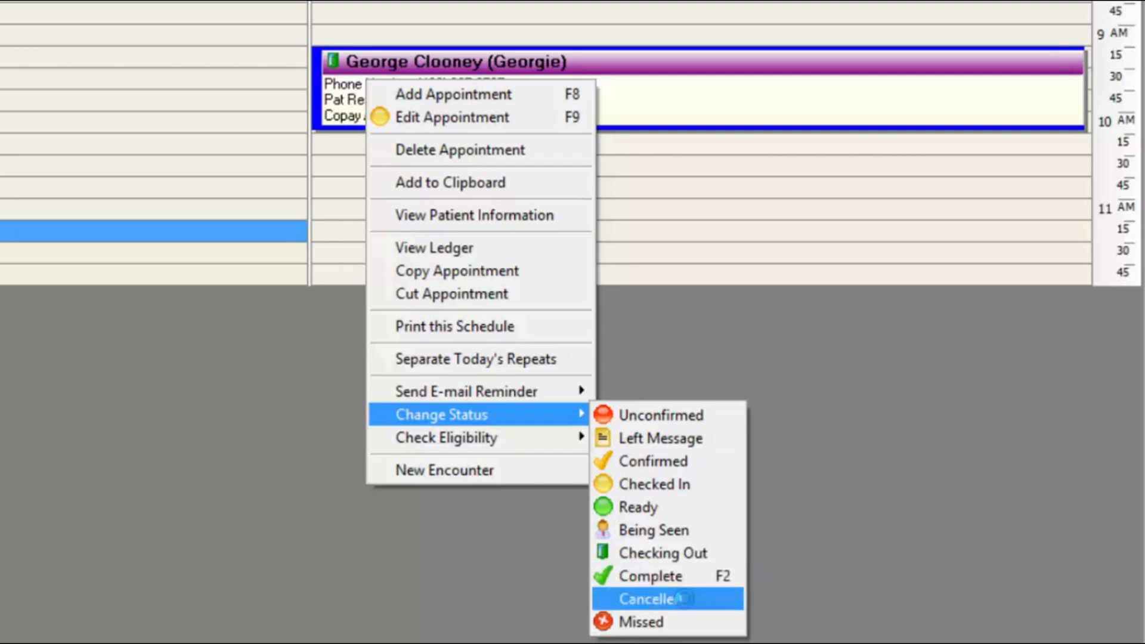
- Cancel the patient's appointment and reopen their Patient Information record past the alert
left_click(701, 593)
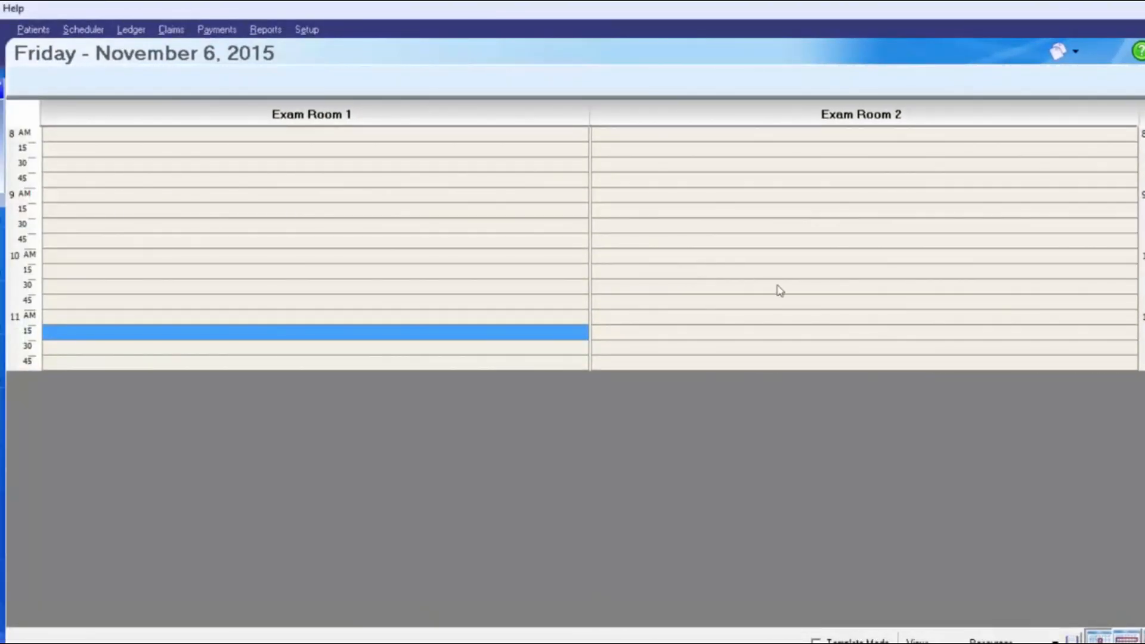
left_click(10, 22)
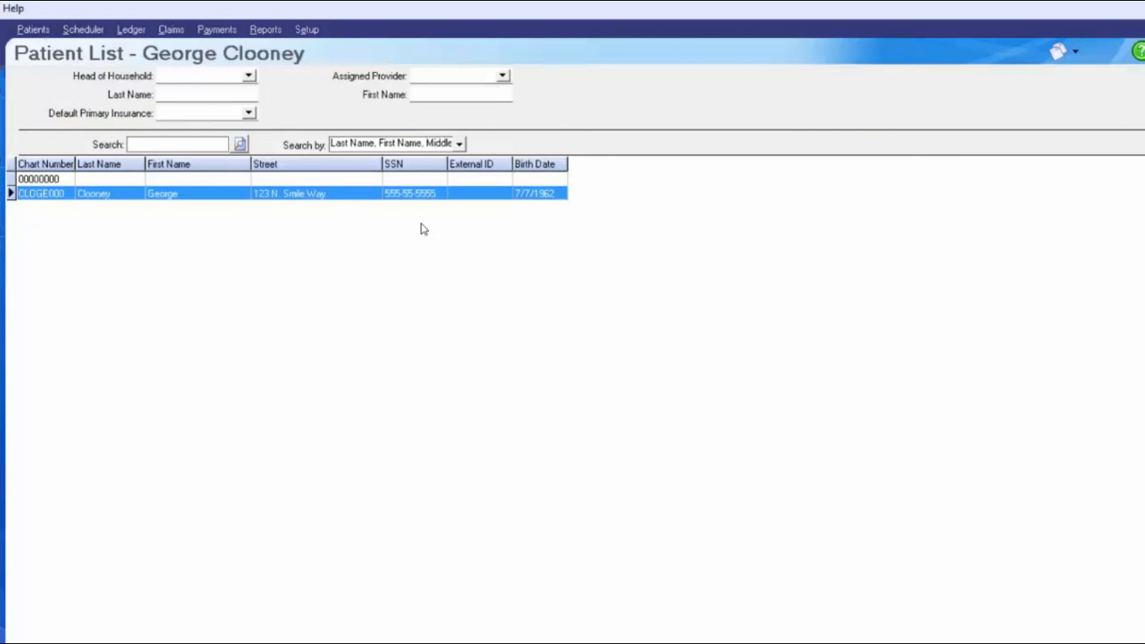
left_click(540, 456)
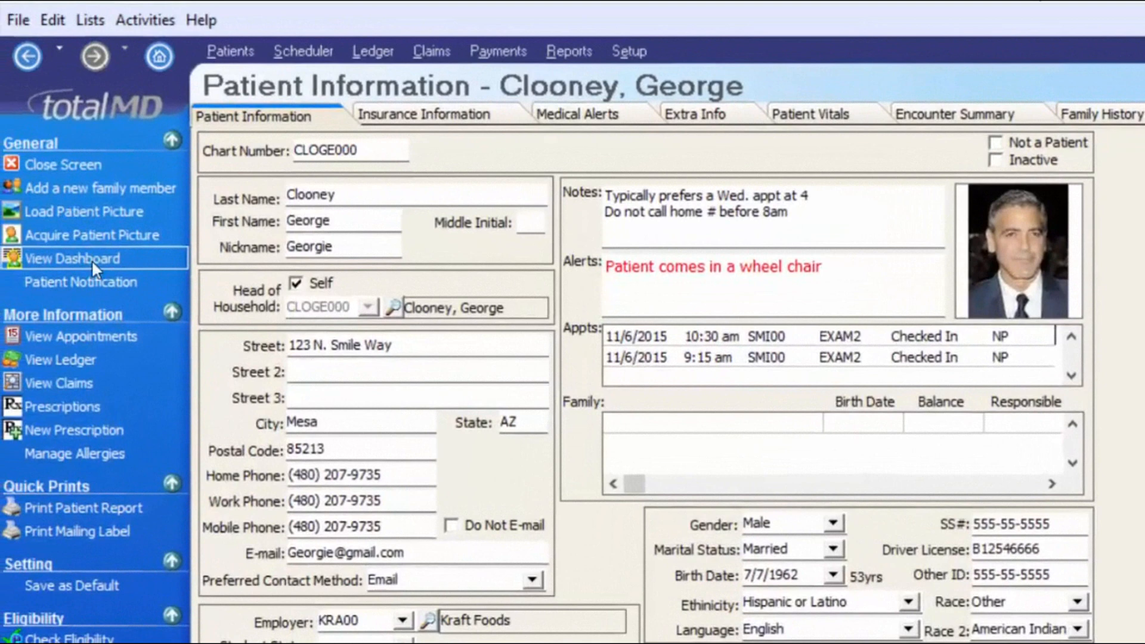
- Review the patient's dashboard aging chart, filtered to this patient, and procedure analysis, then close it
left_click(91, 259)
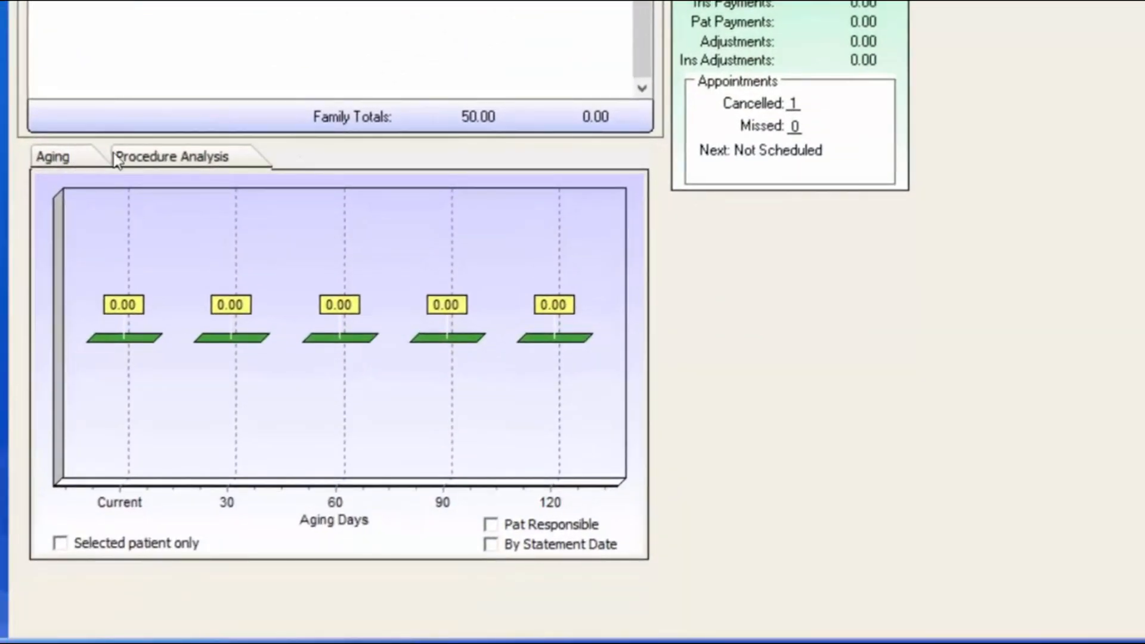
left_click(491, 525)
left_click(490, 524)
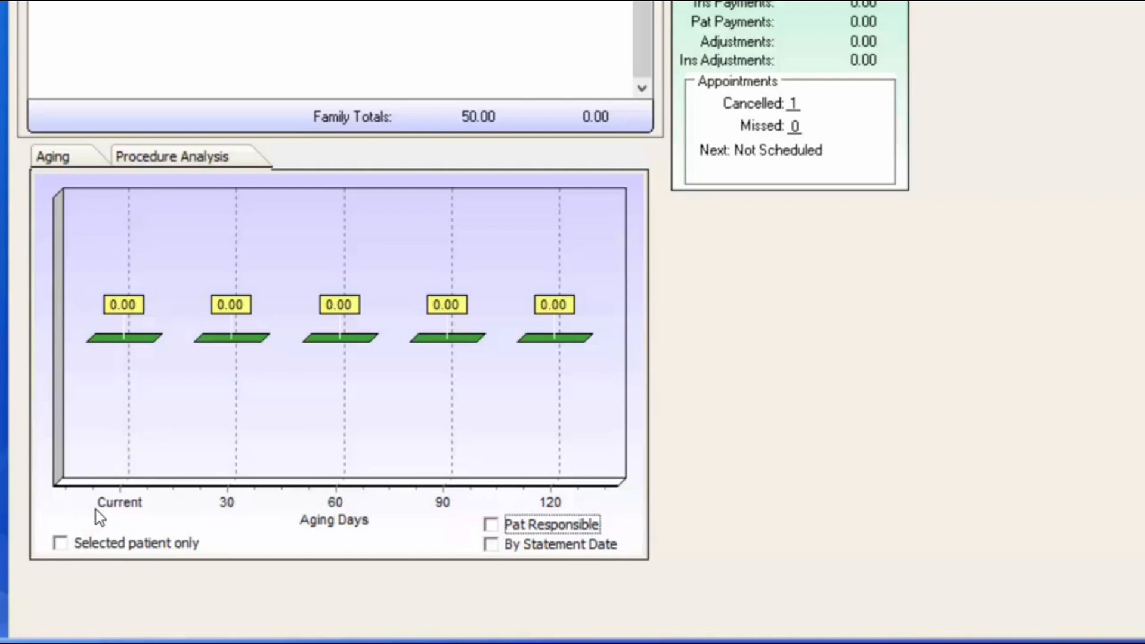
left_click(60, 543)
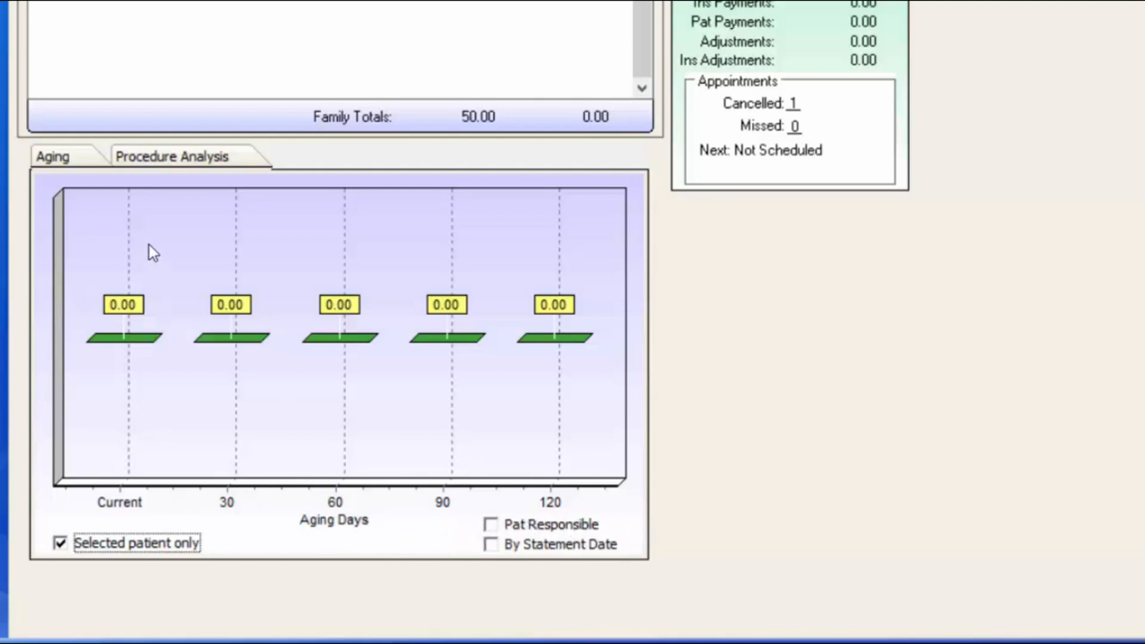
left_click(80, 159)
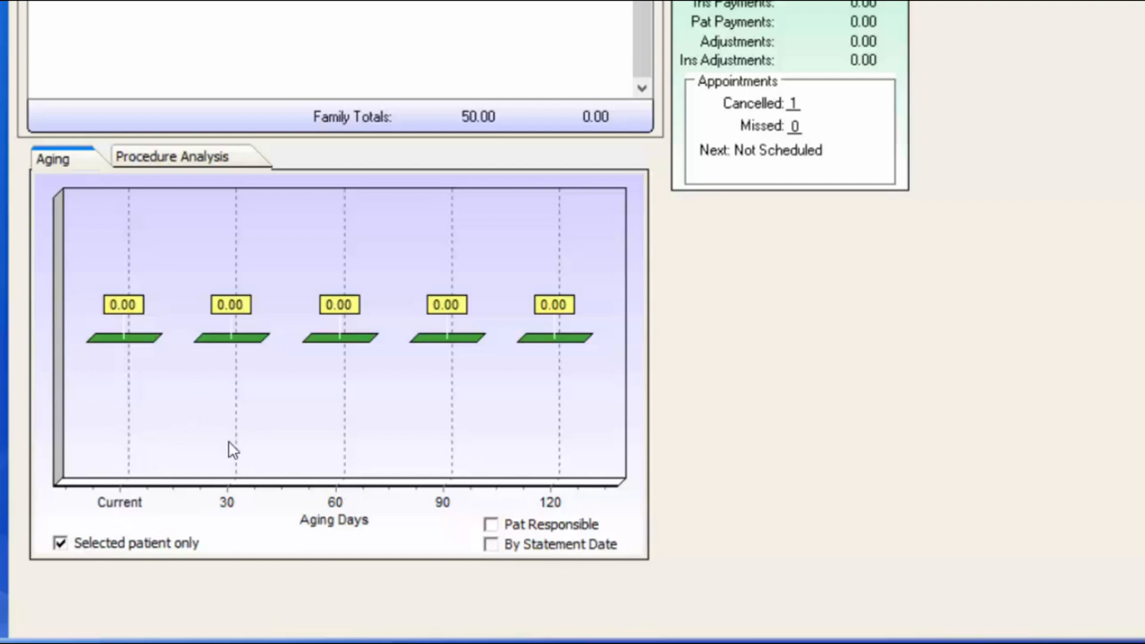
left_click(184, 152)
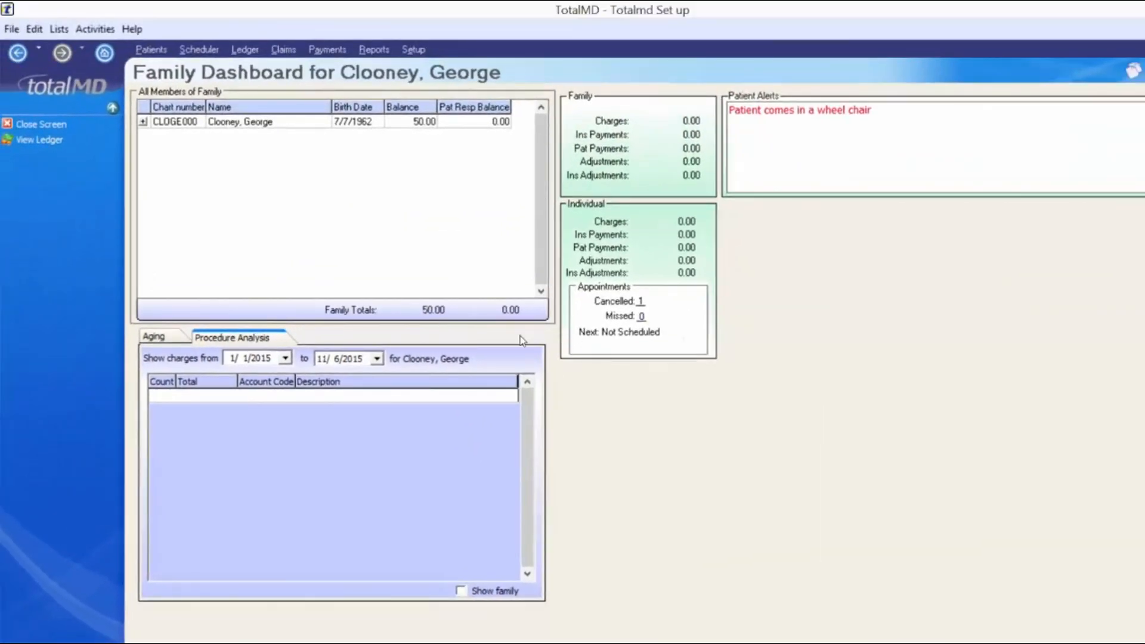
left_click(41, 124)
left_click(41, 124)
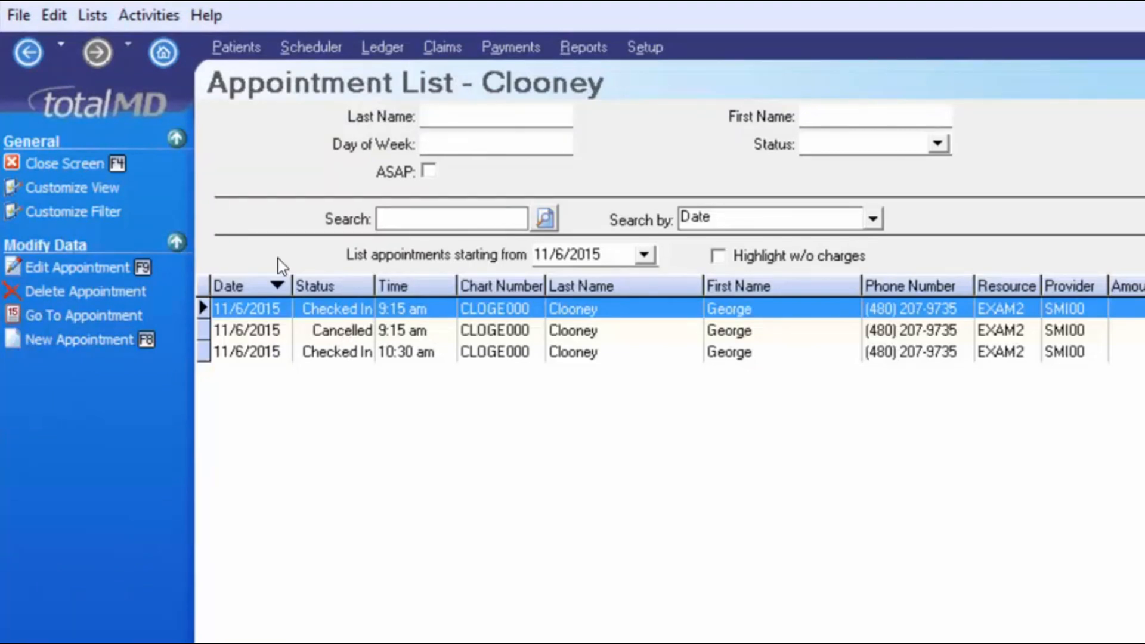
left_click(388, 332)
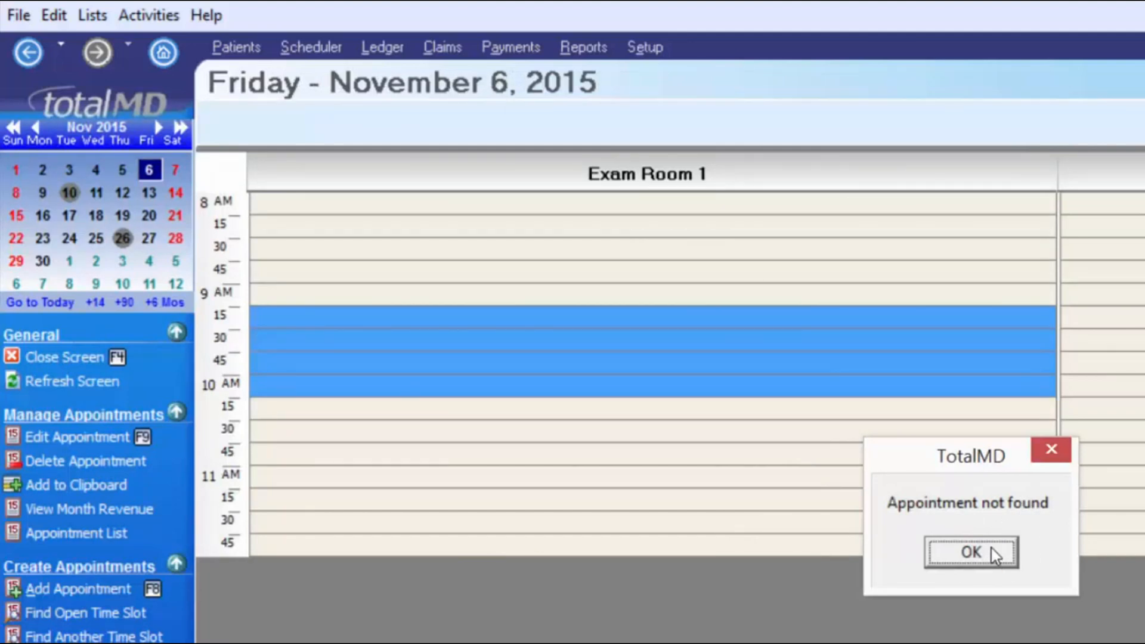
left_click(991, 549)
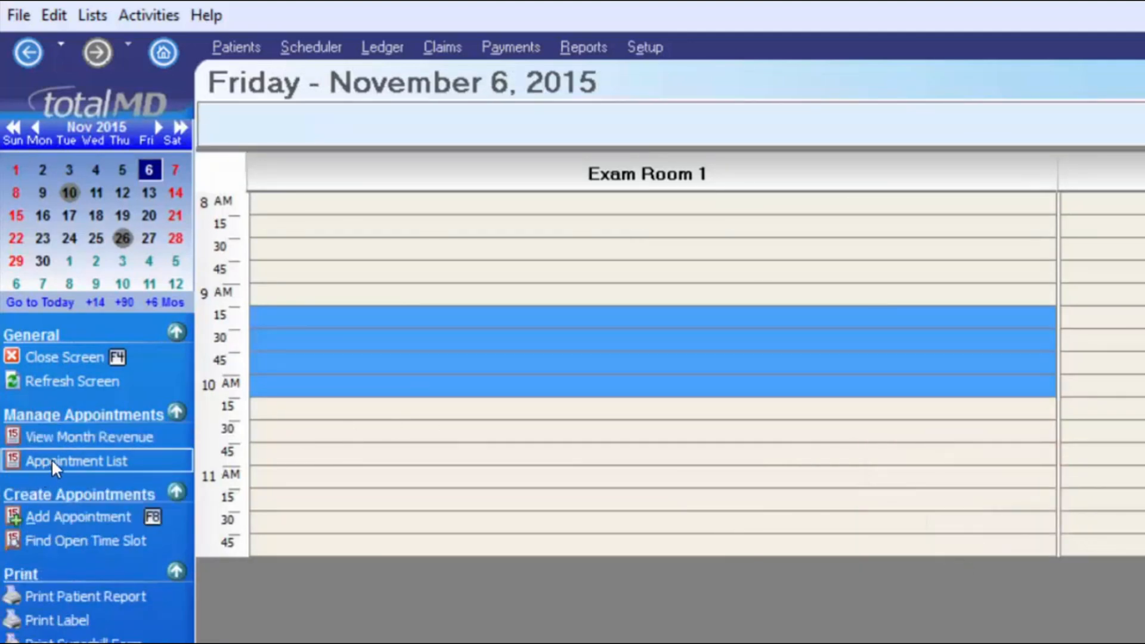
left_click(52, 461)
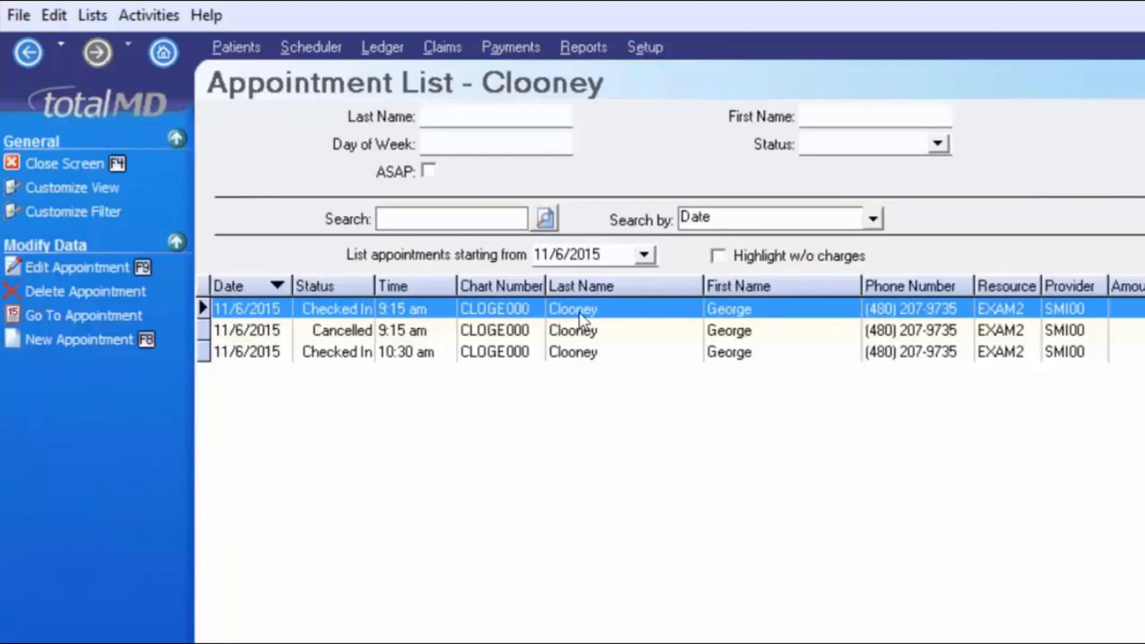
left_click(338, 352)
left_click(375, 330)
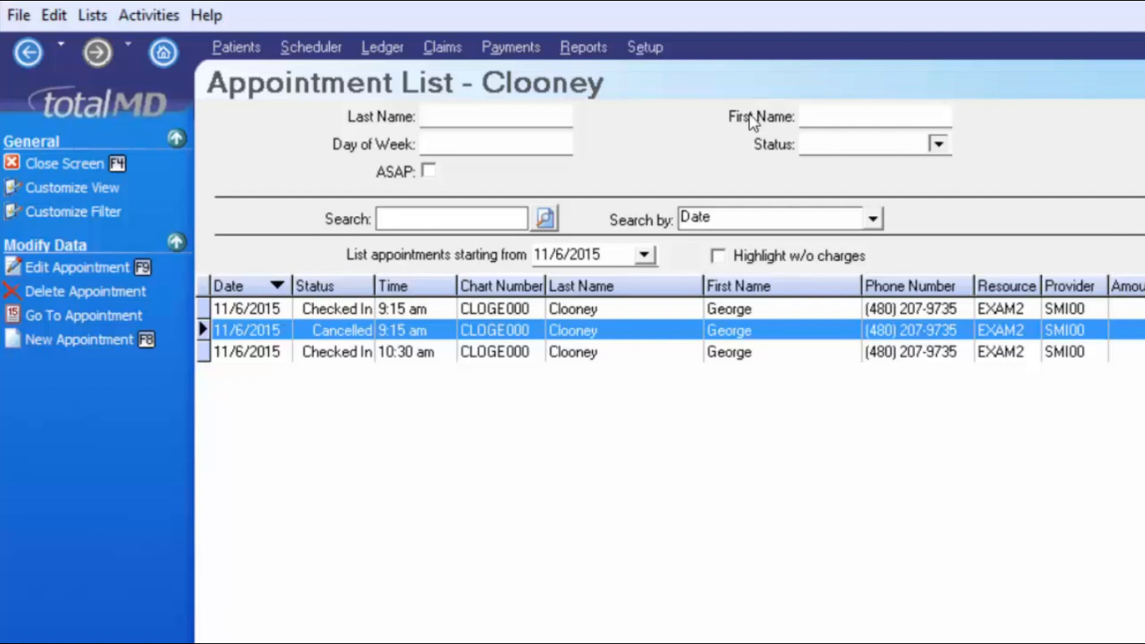
left_click(937, 144)
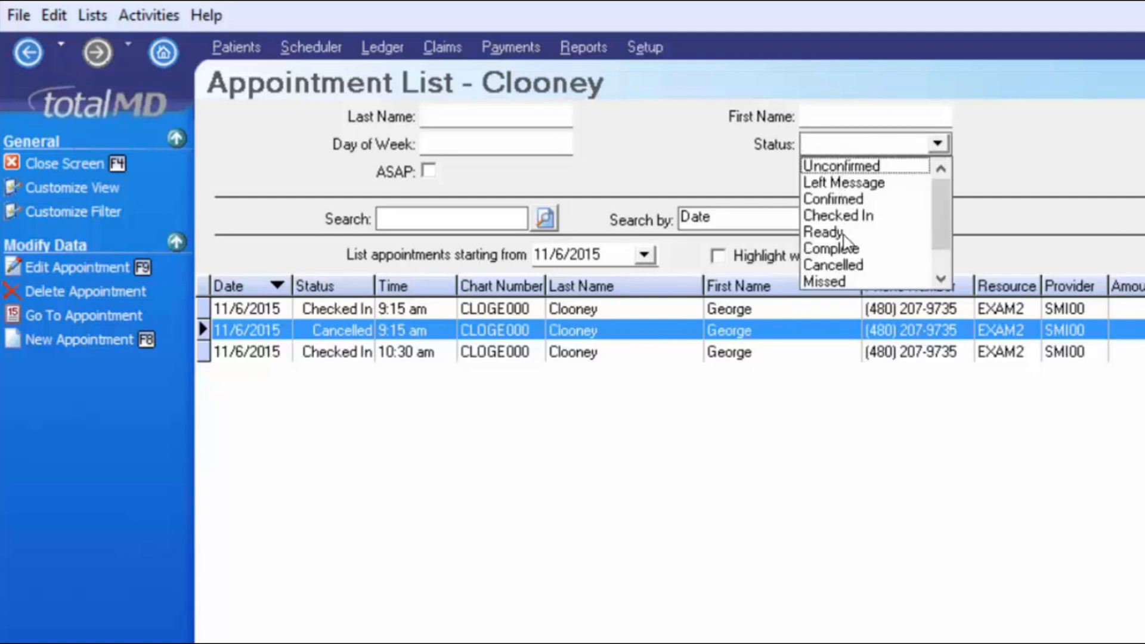
left_click(841, 264)
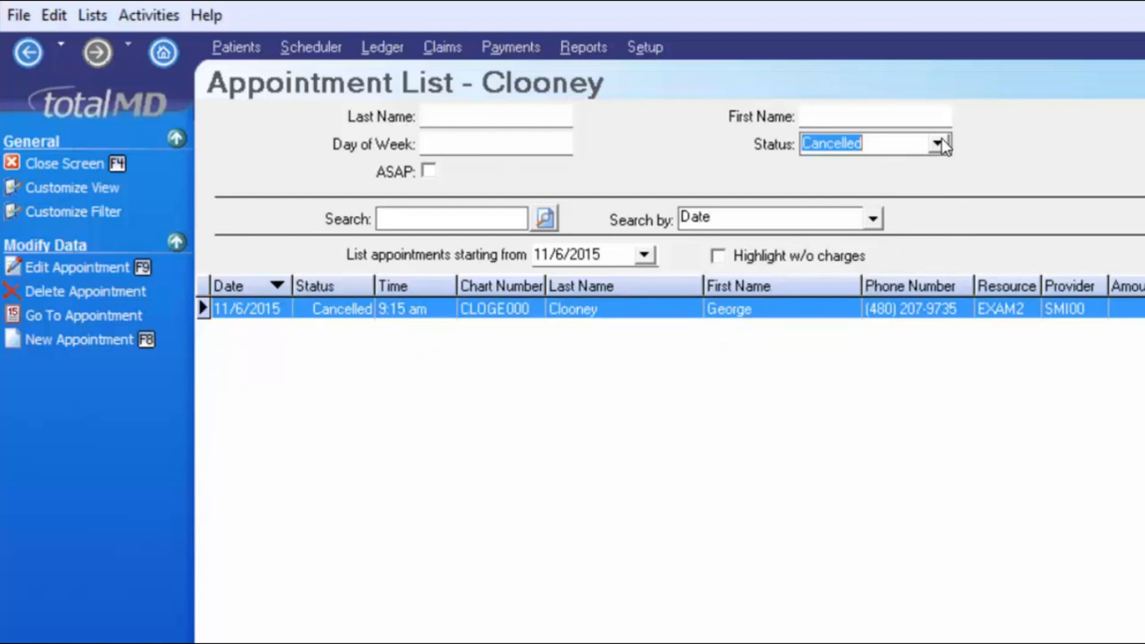
key("BackSpace")
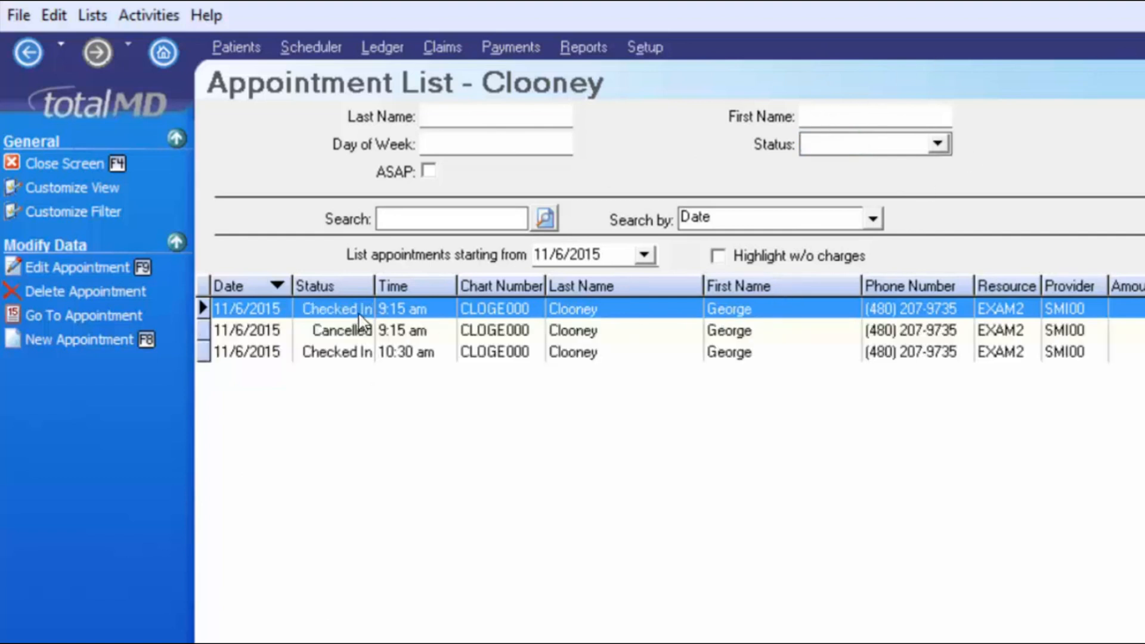
- Set the patient's 11:15 AM appointment recurrence to None and save the change
left_click(327, 241)
key("F9")
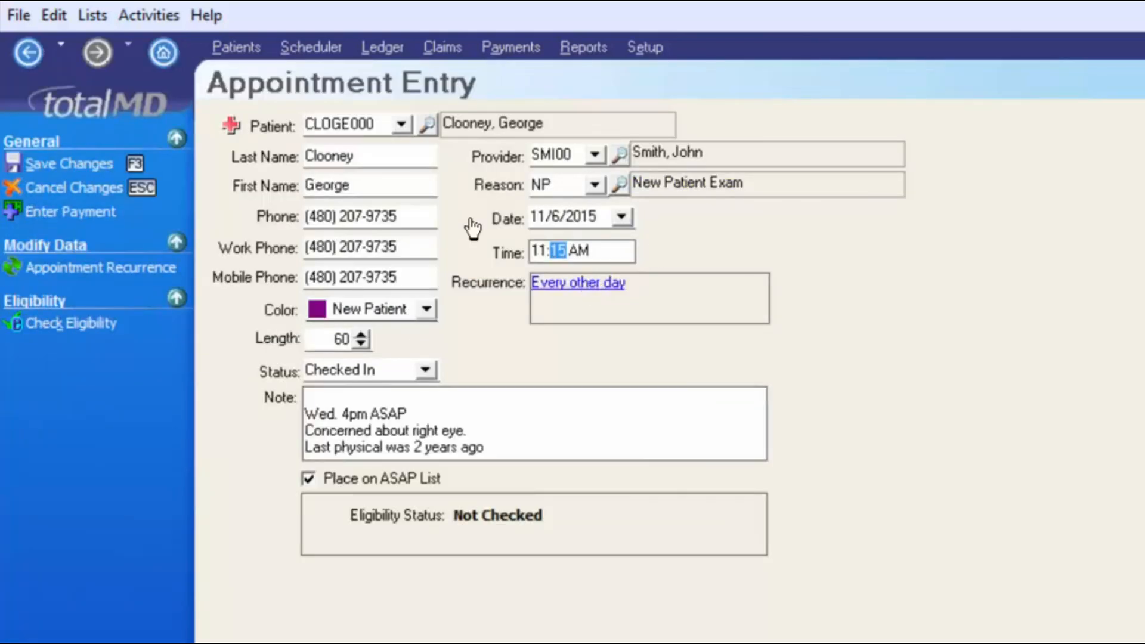
left_click(589, 284)
left_click(678, 537)
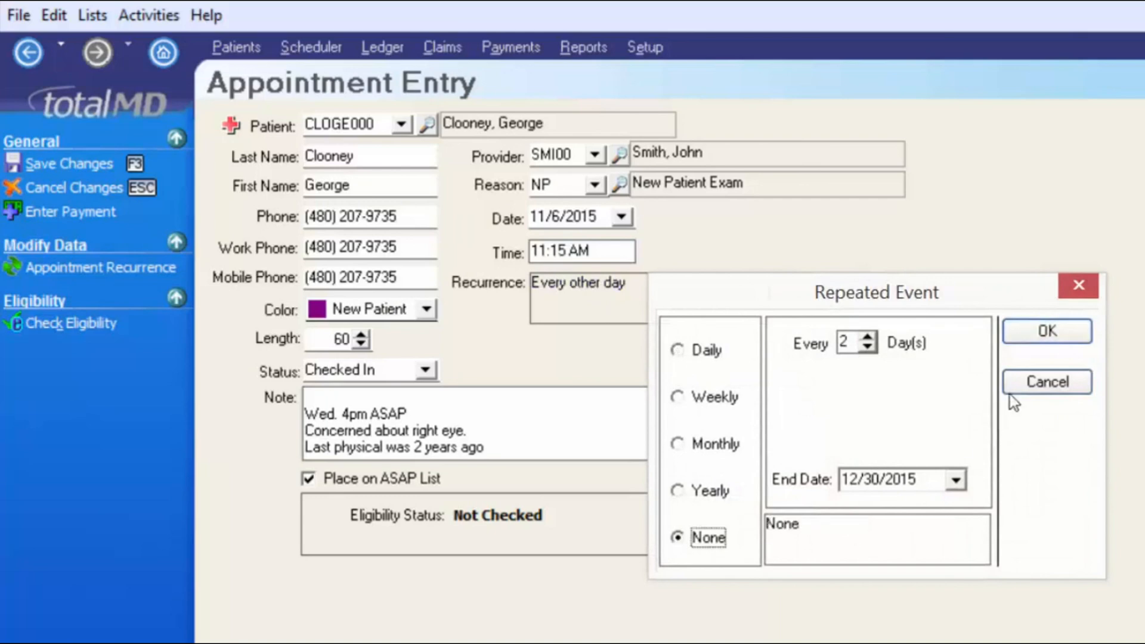
left_click(1055, 332)
left_click(42, 164)
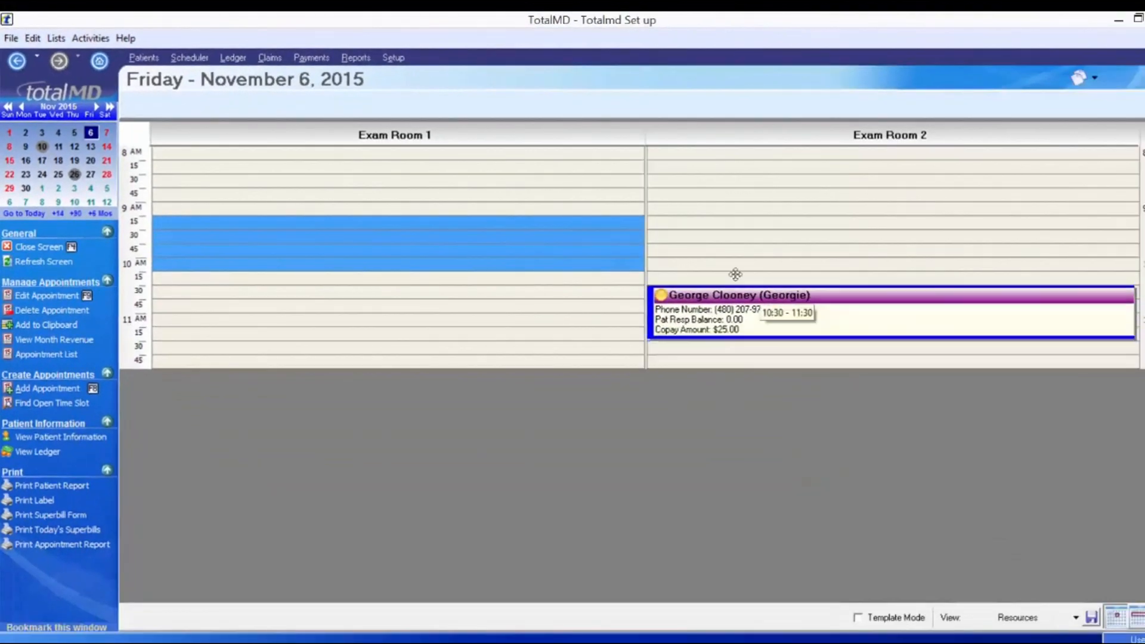
- Move the patient's Exam Room 2 appointment to 9:45 and mark it as Missed
left_click_drag(735, 275, 723, 249)
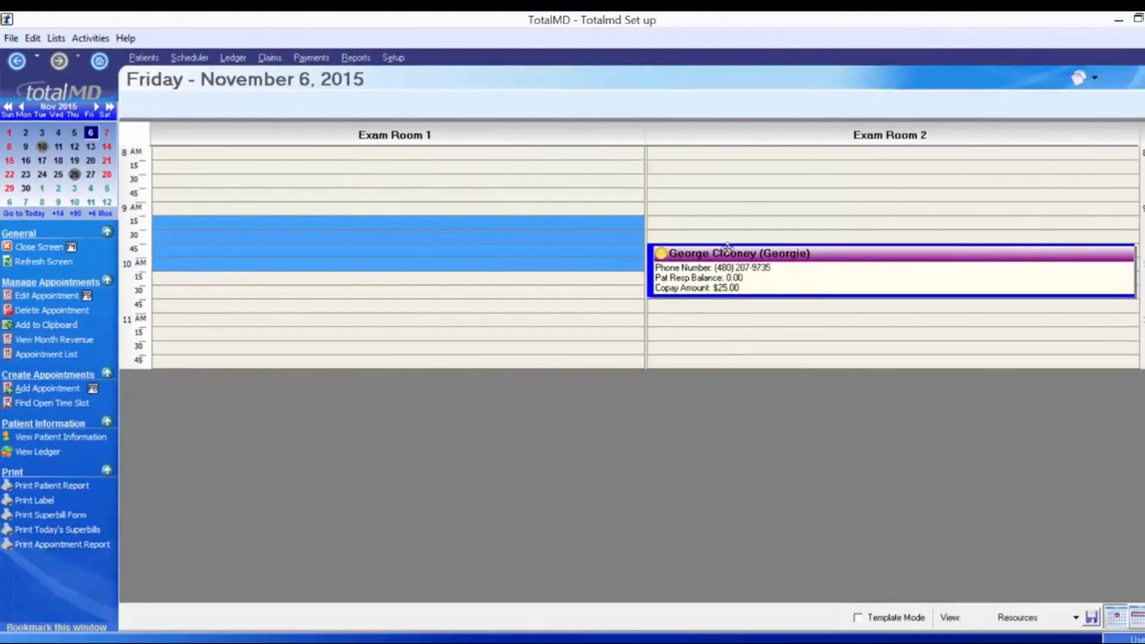
left_click(743, 317)
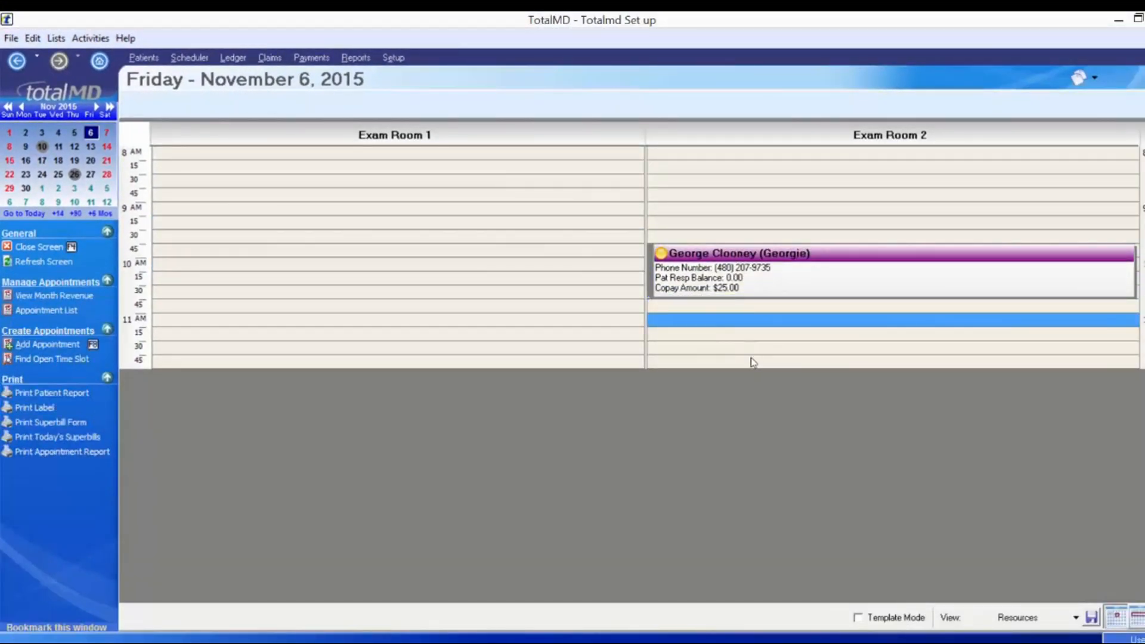
left_click(698, 253)
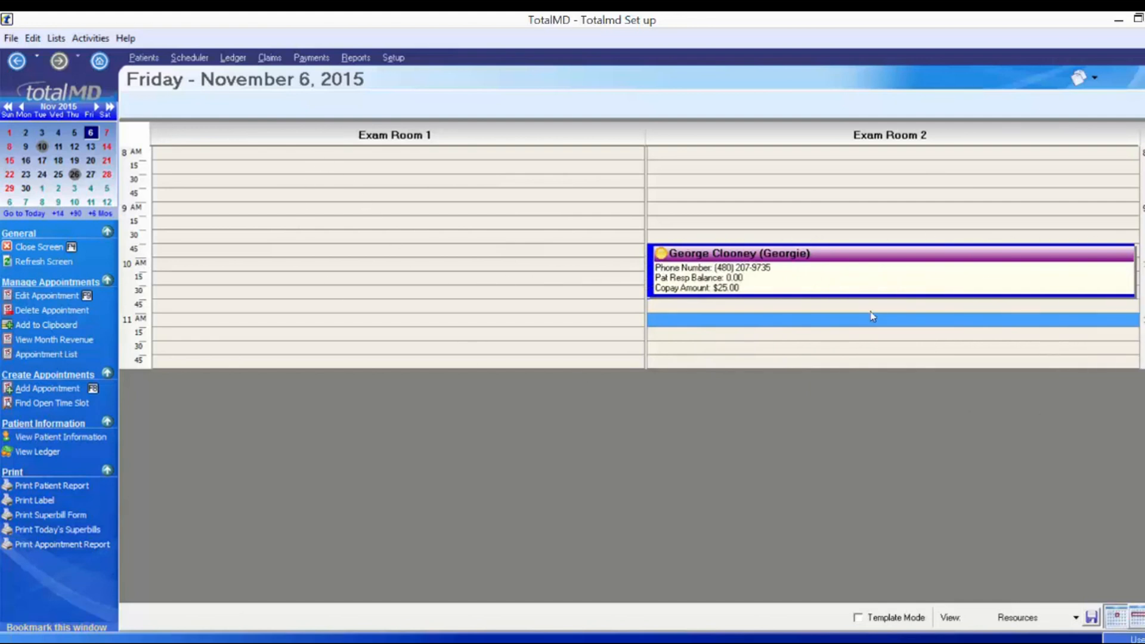
right_click(822, 280)
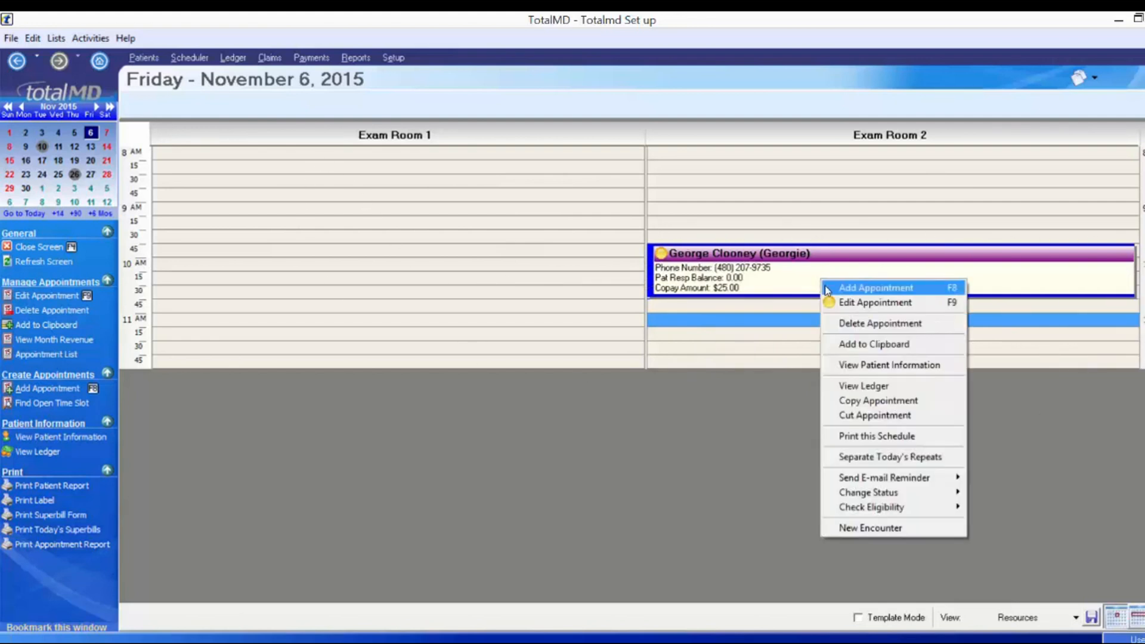
mouse_move(899, 491)
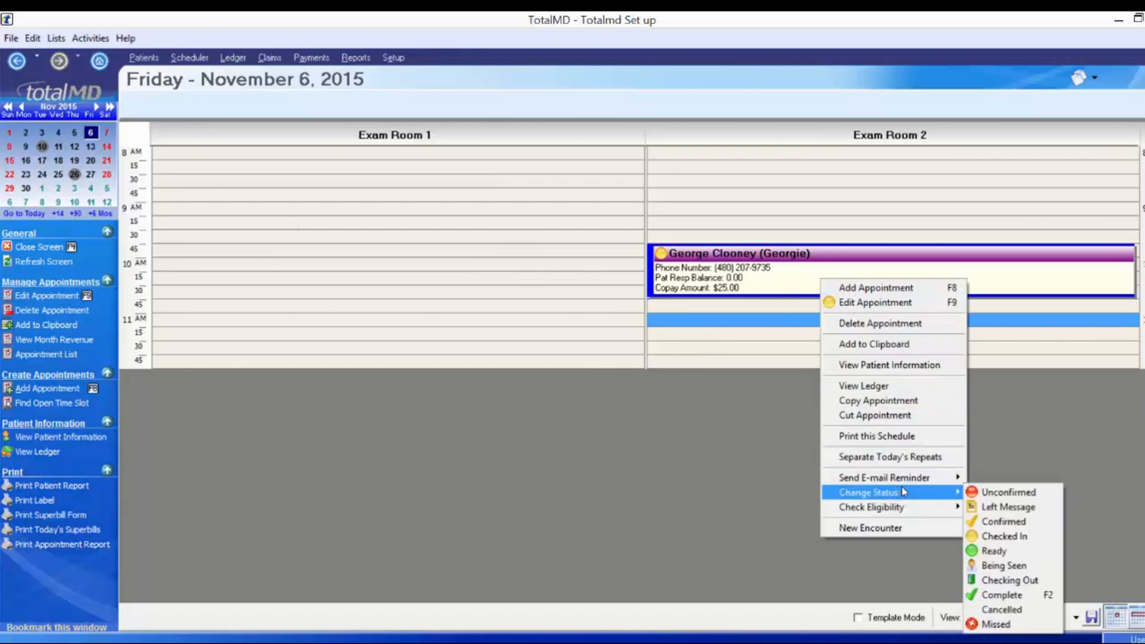
left_click(1025, 625)
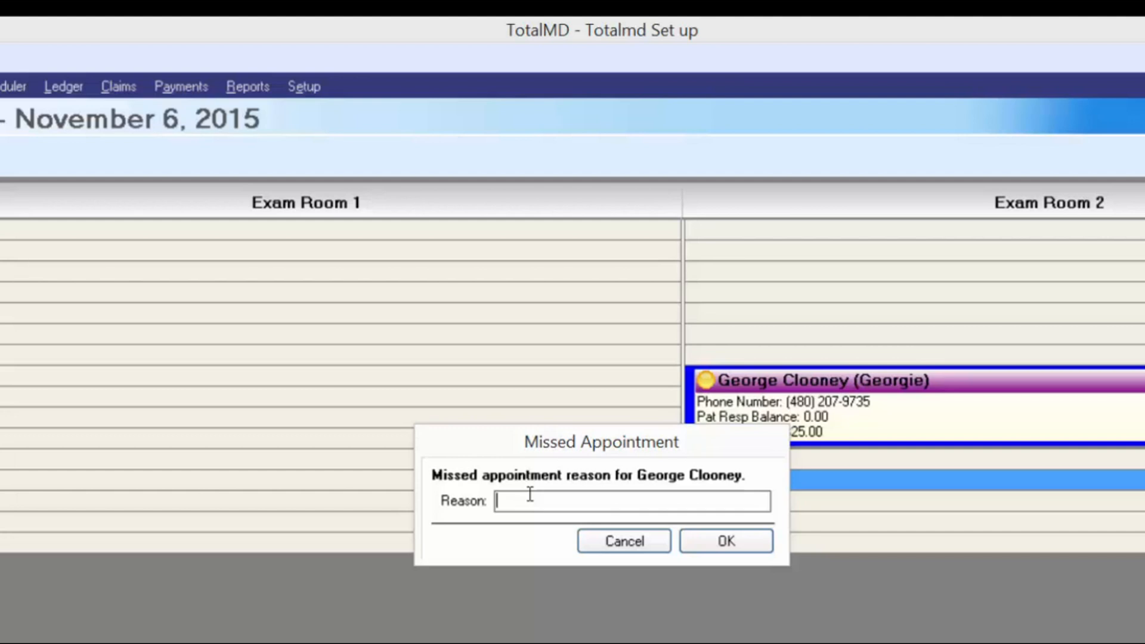
- Record 'flat tire' as the missed-appointment reason and confirm it
type("Sic")
key("BackSpace")
key("BackSpace")
key("BackSpace")
type("flat tire")
left_click(726, 543)
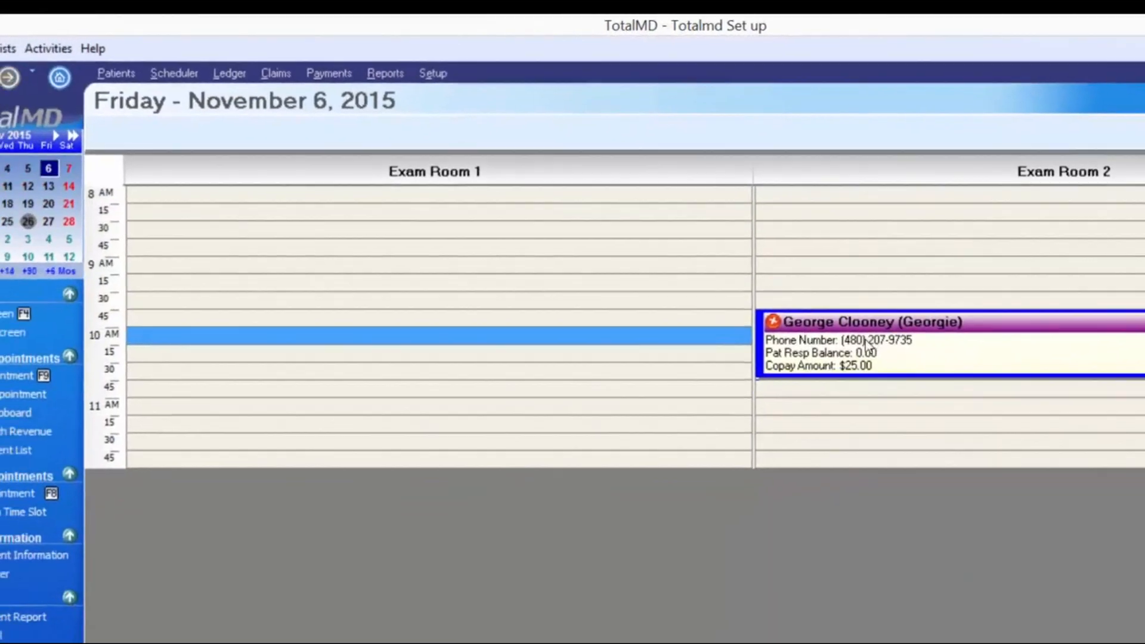
right_click(787, 407)
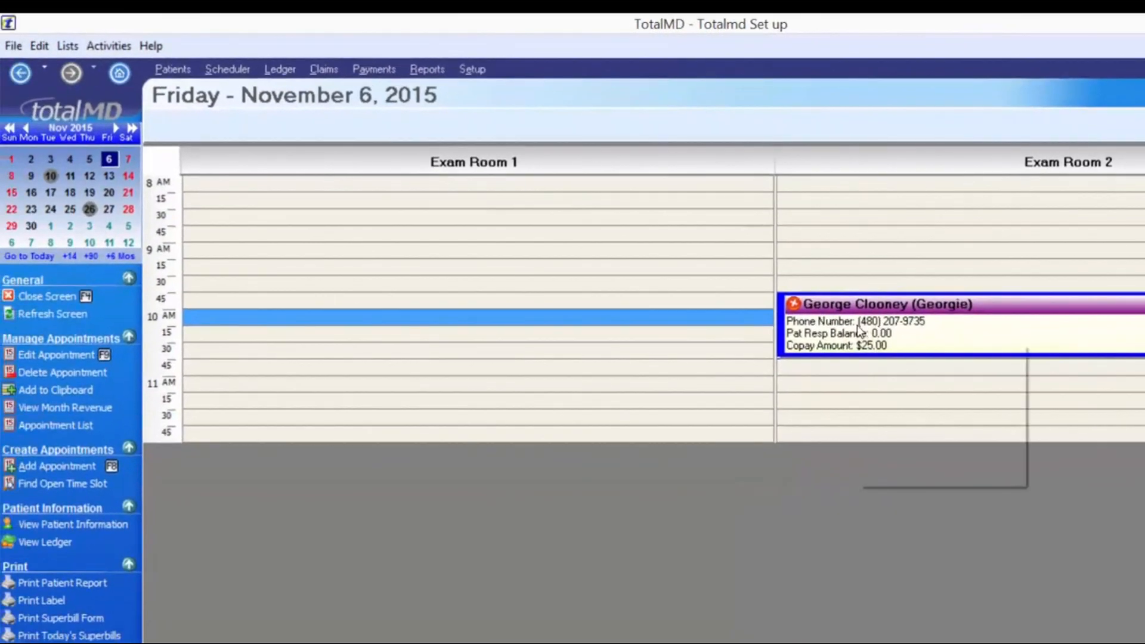
left_click(67, 423)
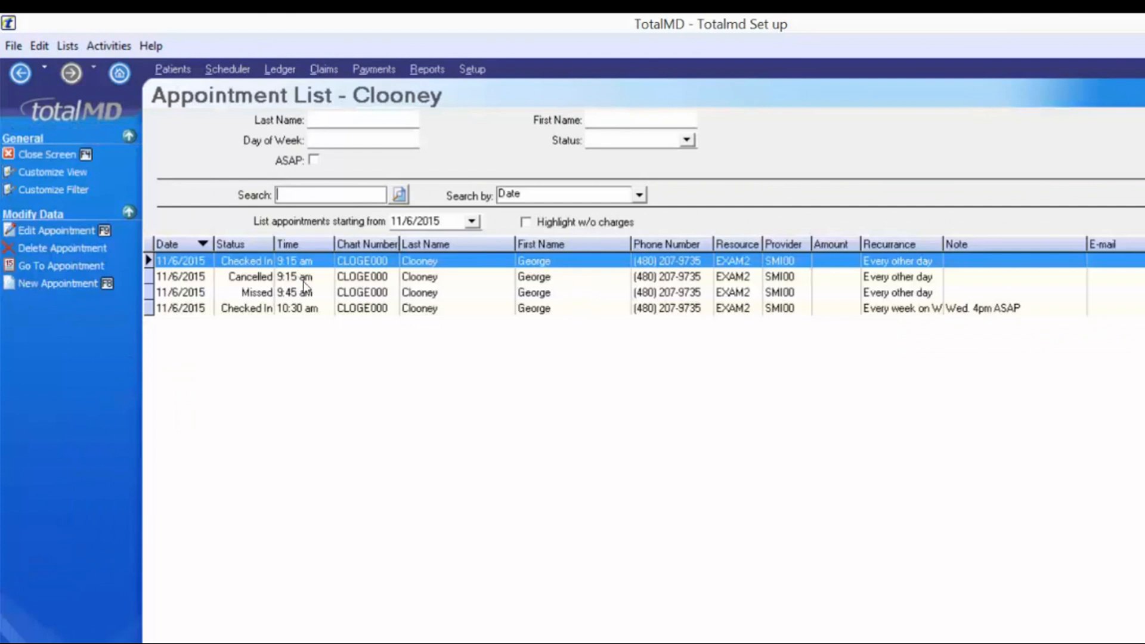
left_click(686, 140)
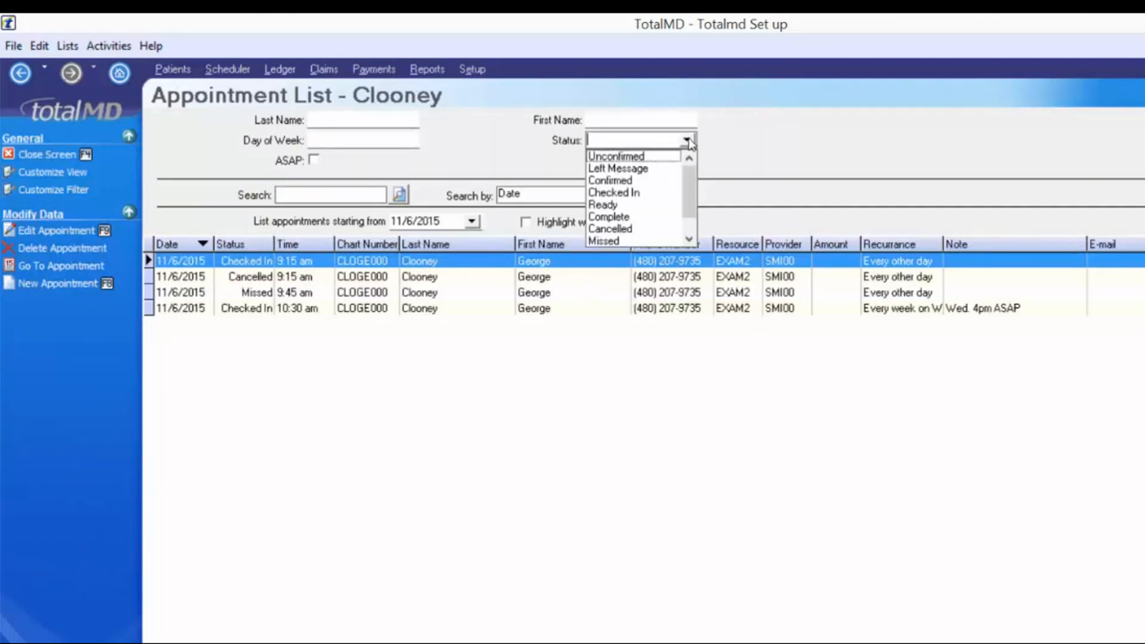
left_click(603, 240)
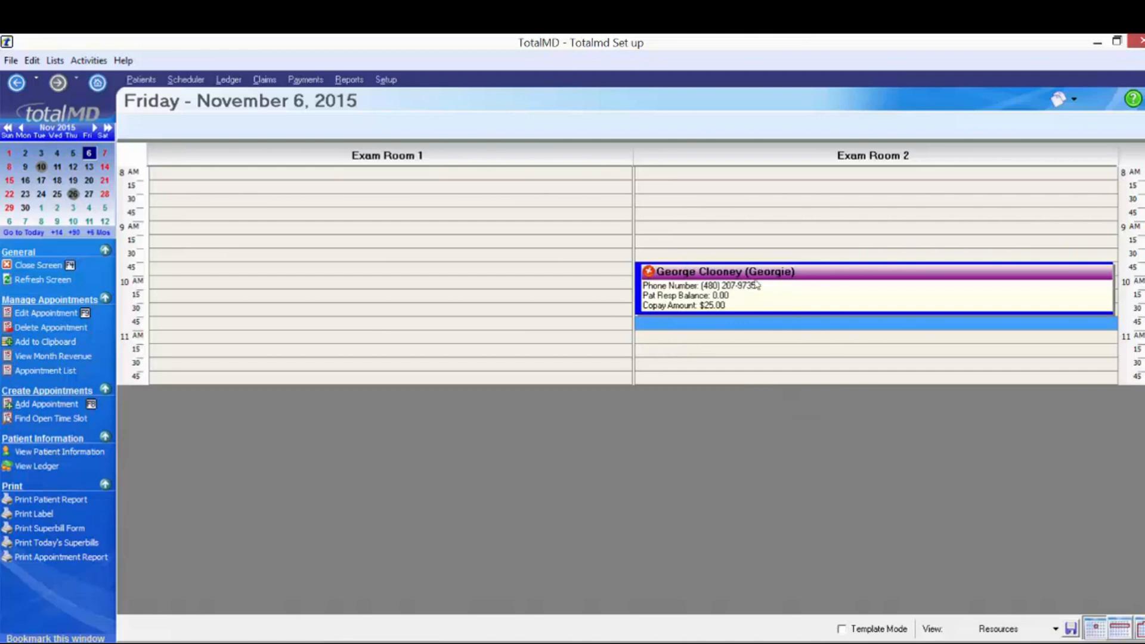
- Copy the patient's appointment and paste it at 10:00 AM in Exam Room 2 on November 9, 2015
mouse_move(718, 299)
right_click(728, 282)
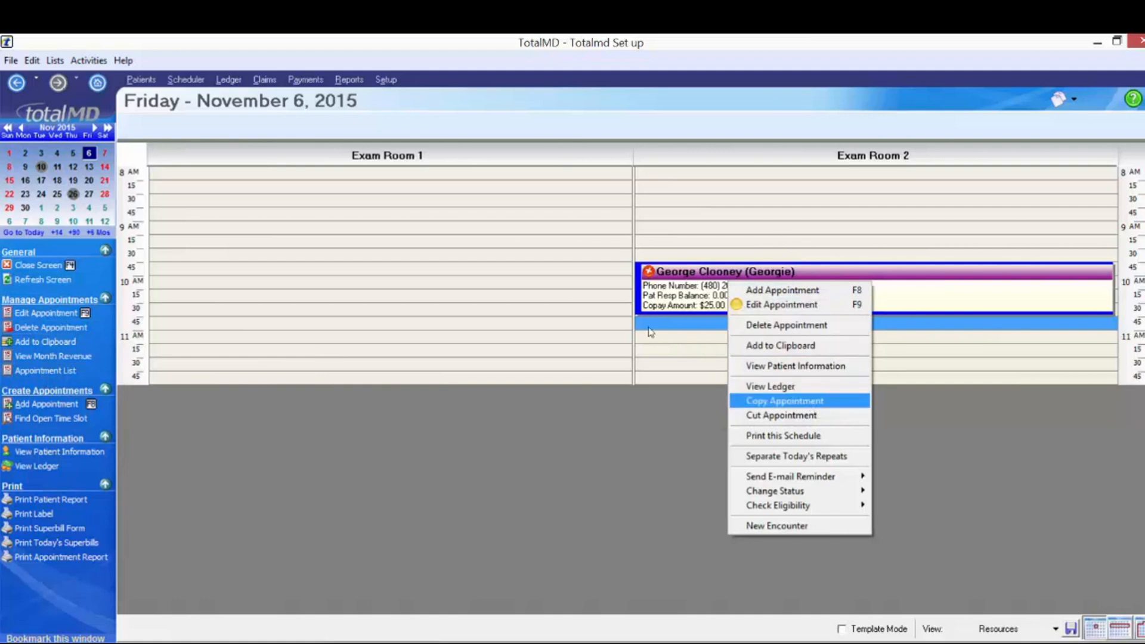
left_click(799, 401)
mouse_move(683, 284)
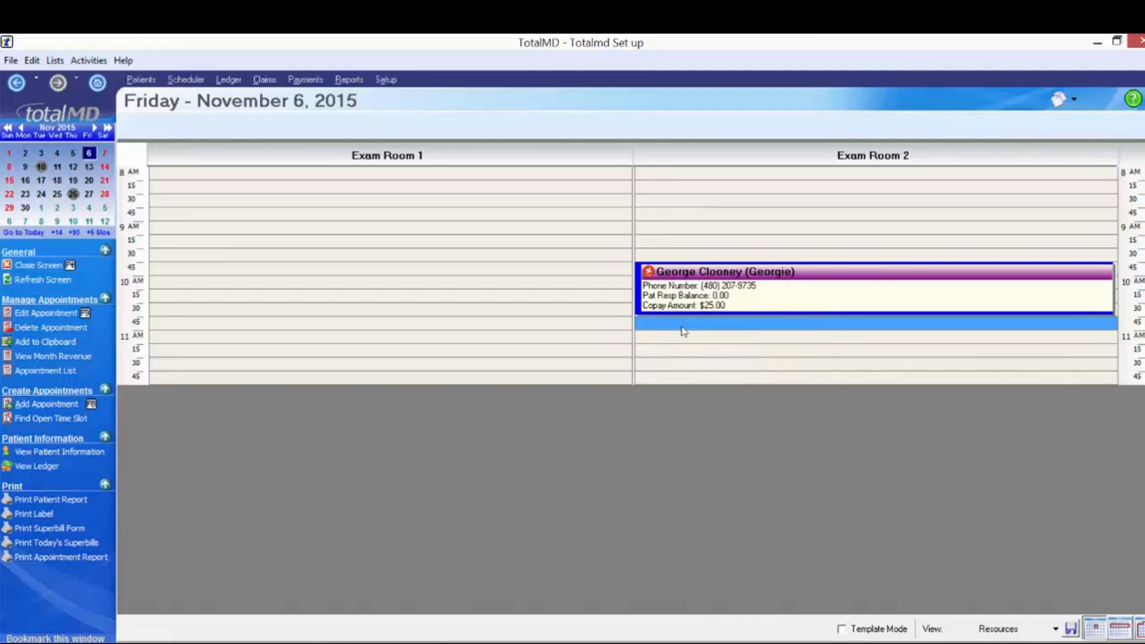
left_click(25, 167)
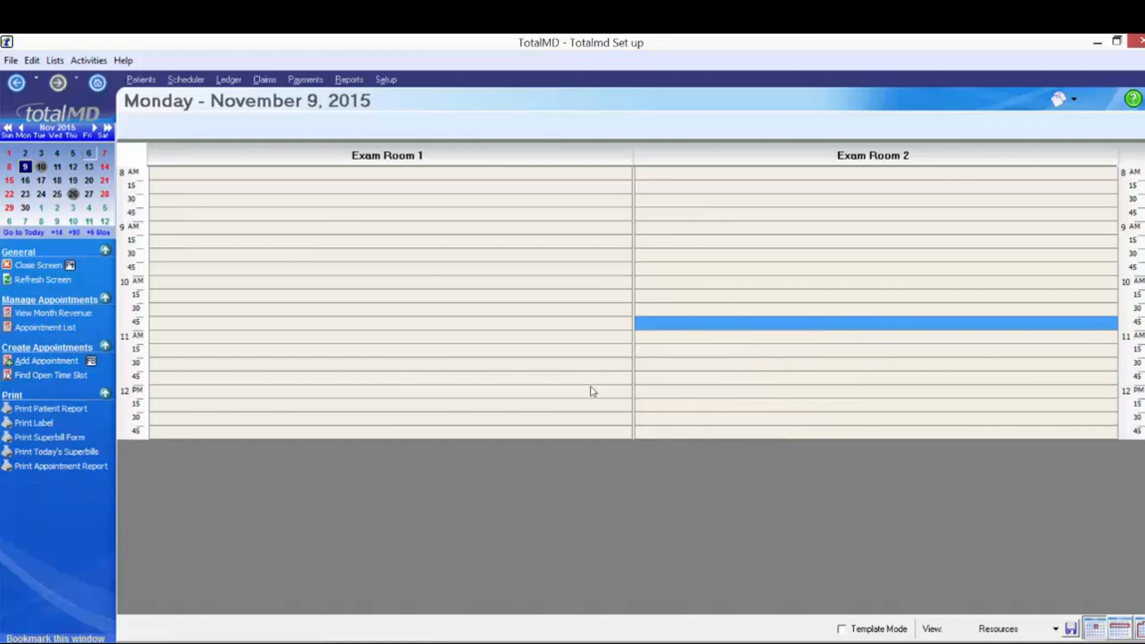
left_click(691, 282)
right_click(699, 284)
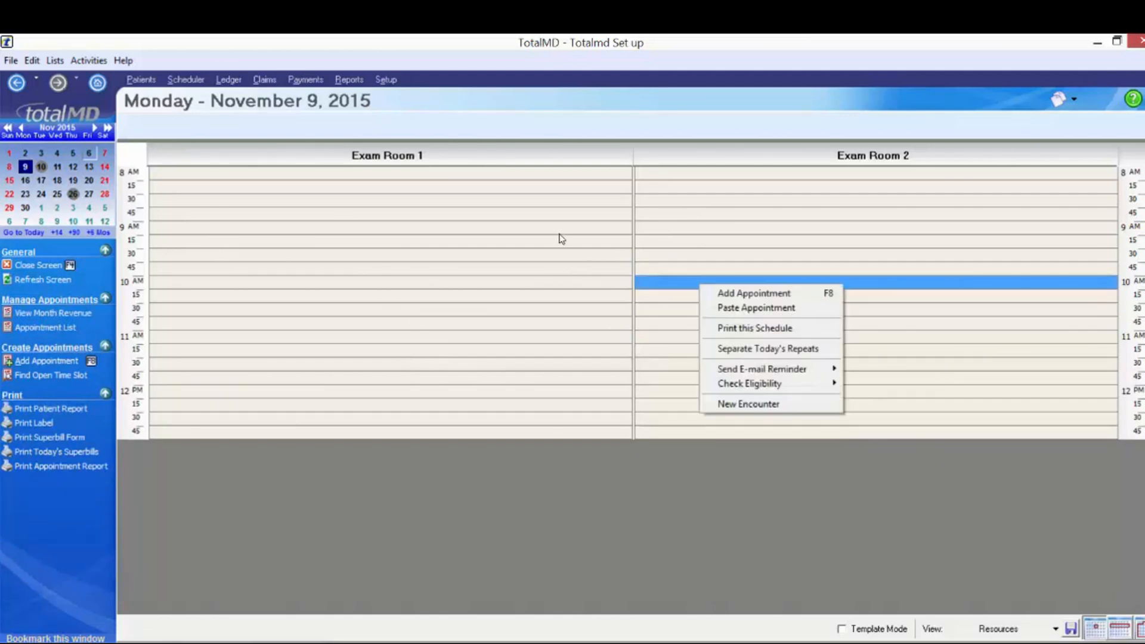
left_click(772, 309)
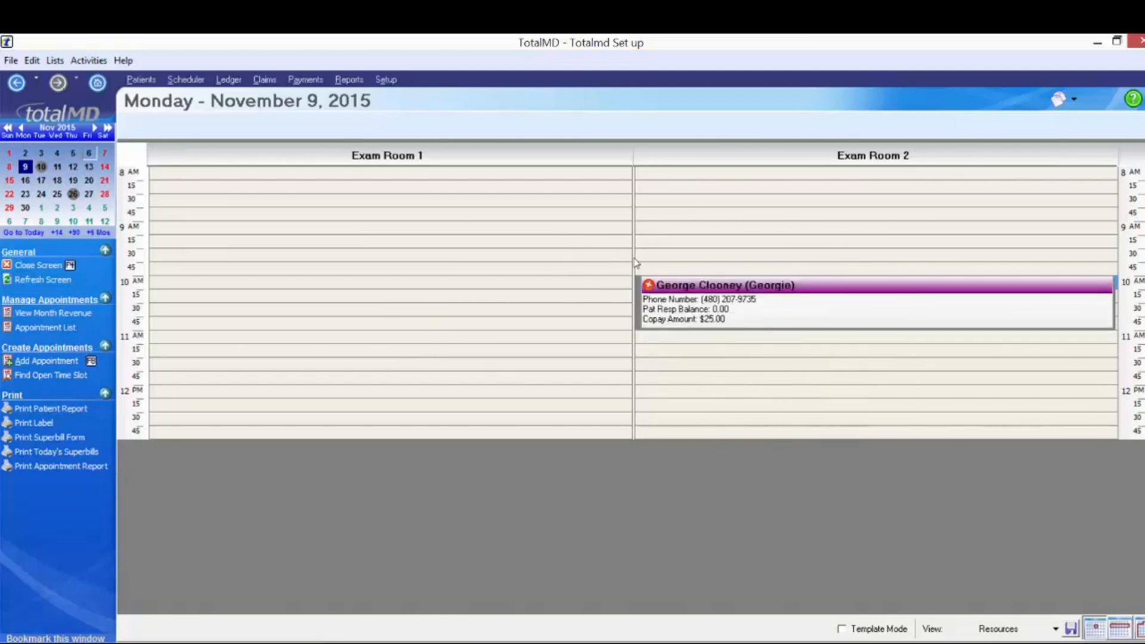
- Change the status of the pasted November 9 appointment
mouse_move(649, 289)
left_click(768, 313)
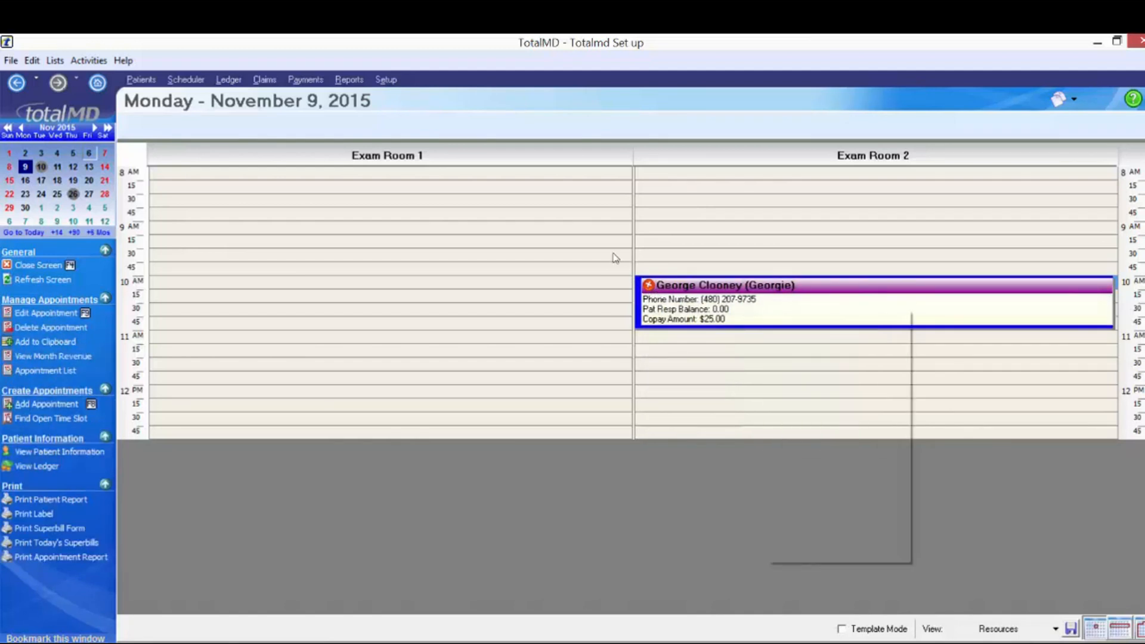
right_click(768, 311)
mouse_move(867, 518)
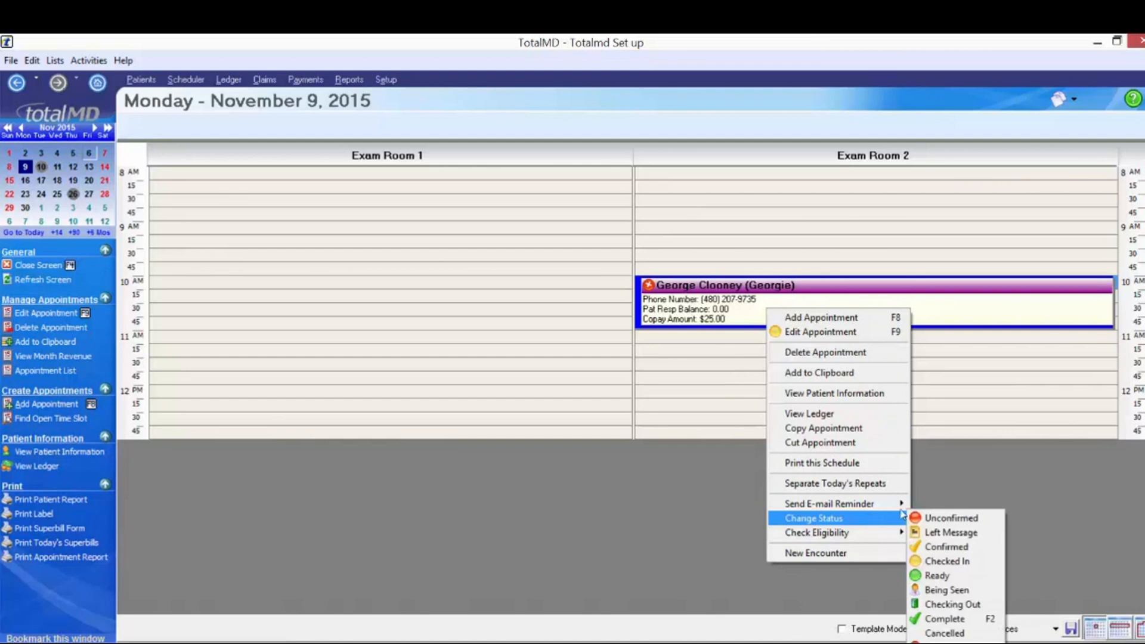
left_click(953, 516)
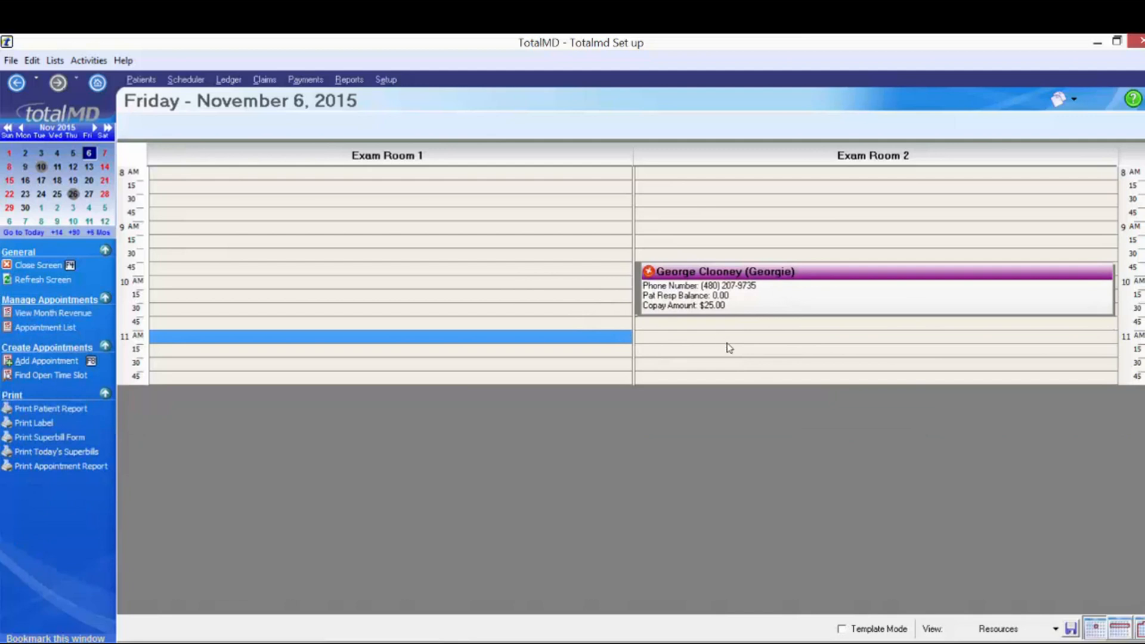
- Delete the patient's Friday, November 6 appointment and confirm the deletion
left_click(696, 284)
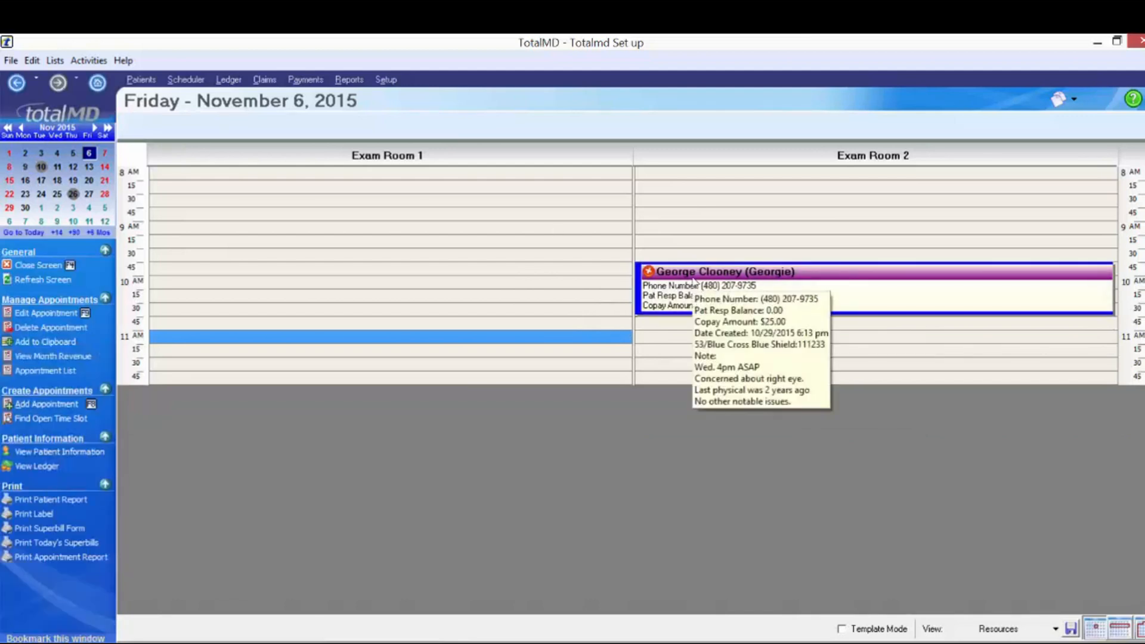
right_click(743, 279)
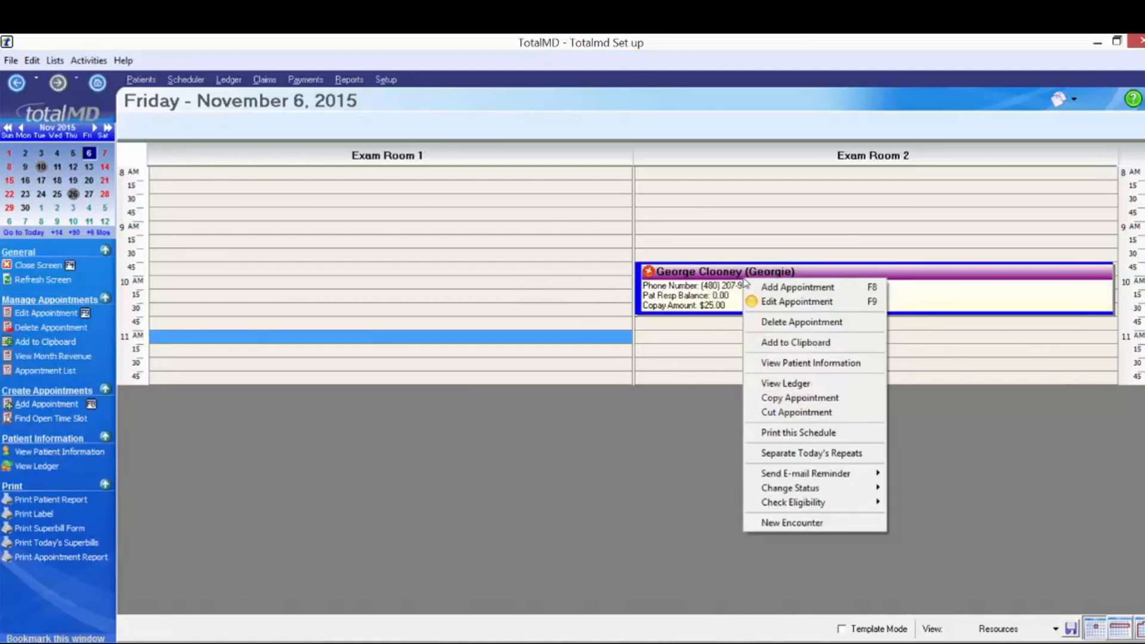
left_click(802, 321)
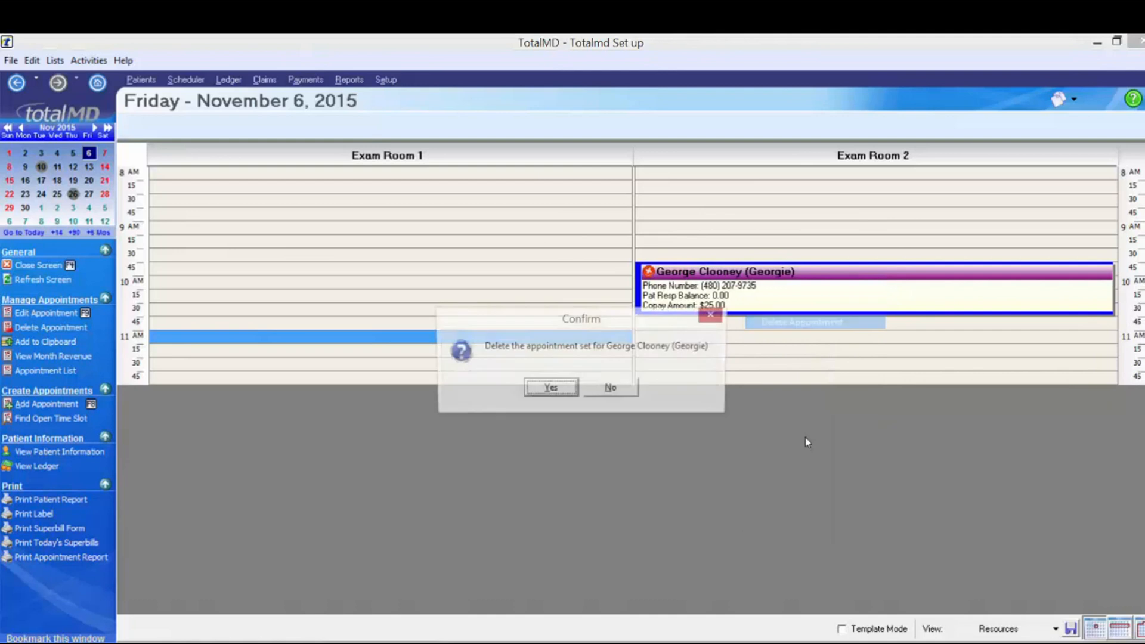
left_click(540, 391)
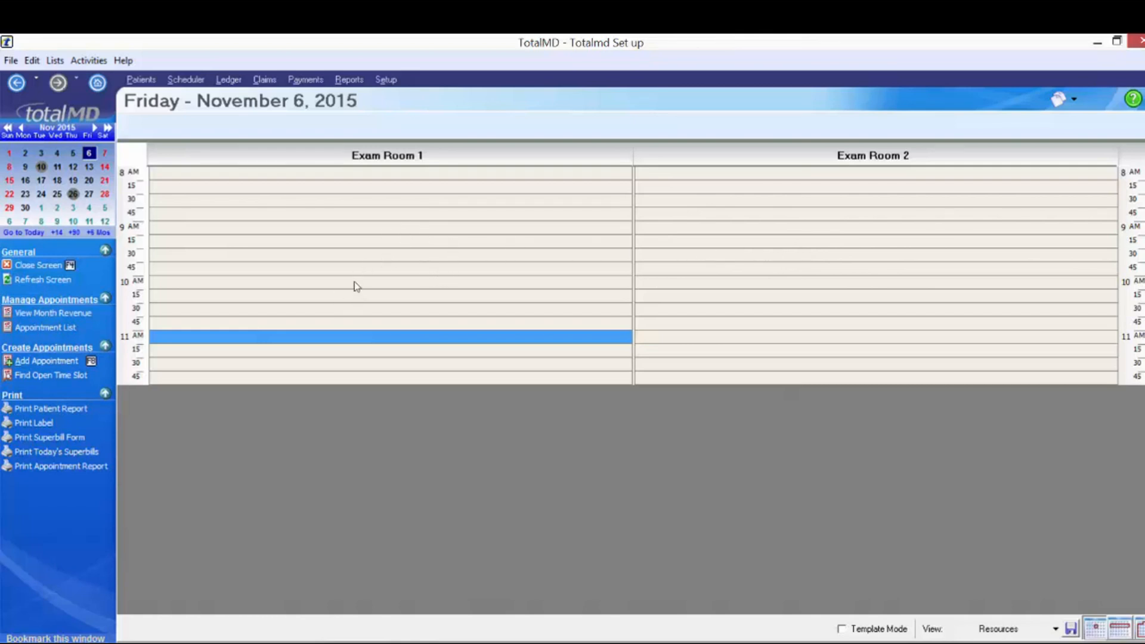
- Start a new 9:30 AM appointment in Exam Room 1 and choose the patient by chart number
double_click(347, 256)
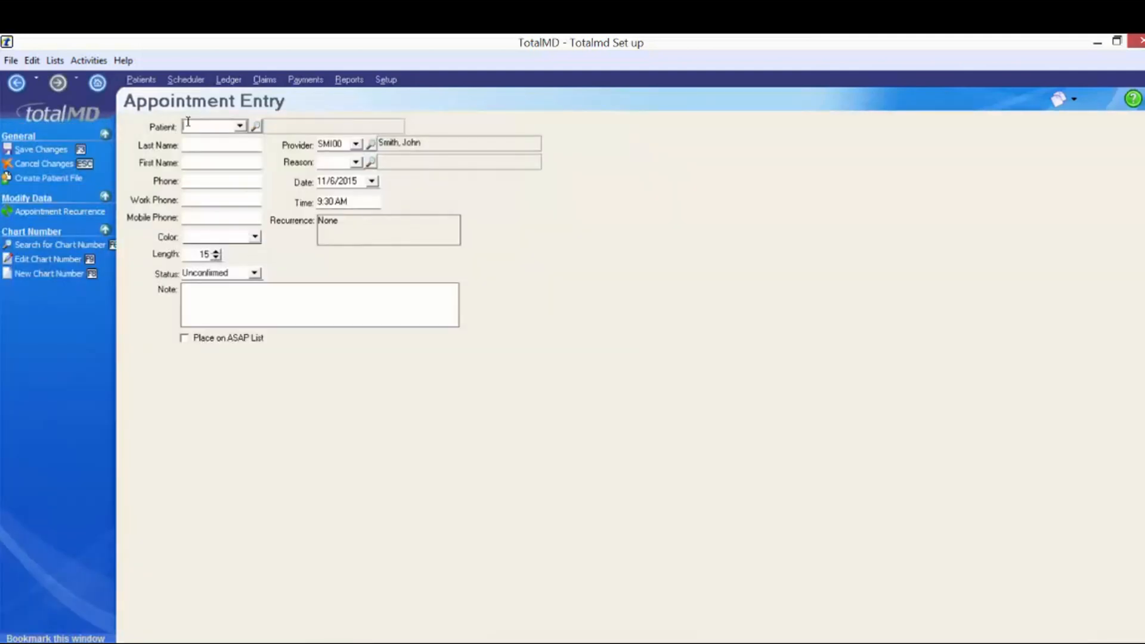
type("C")
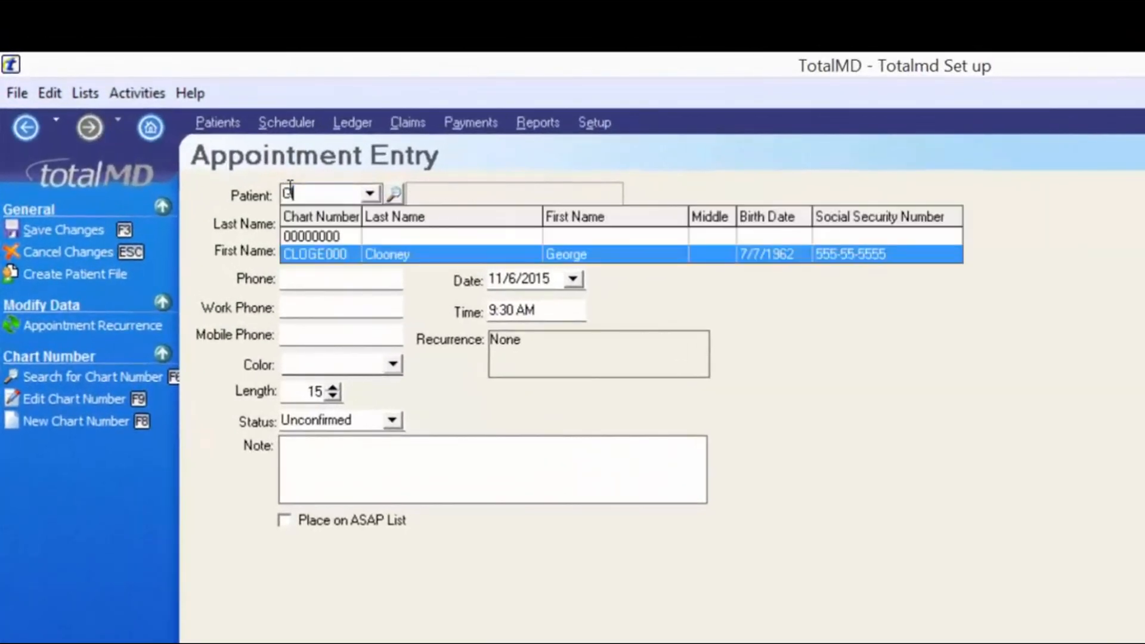
type("LO")
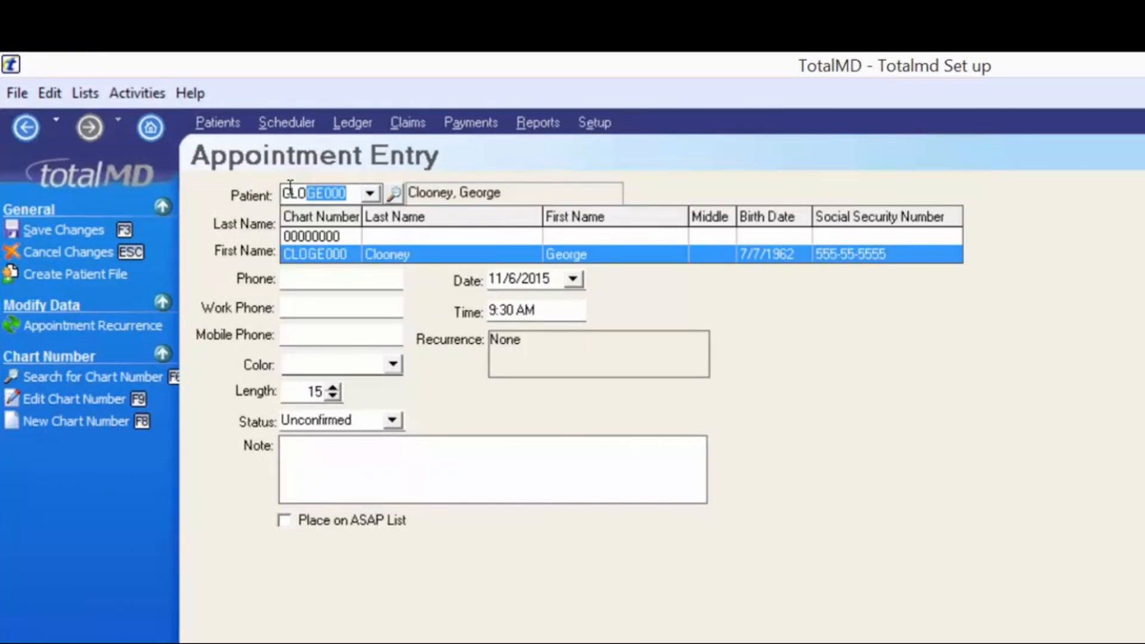
type("GE")
double_click(298, 193)
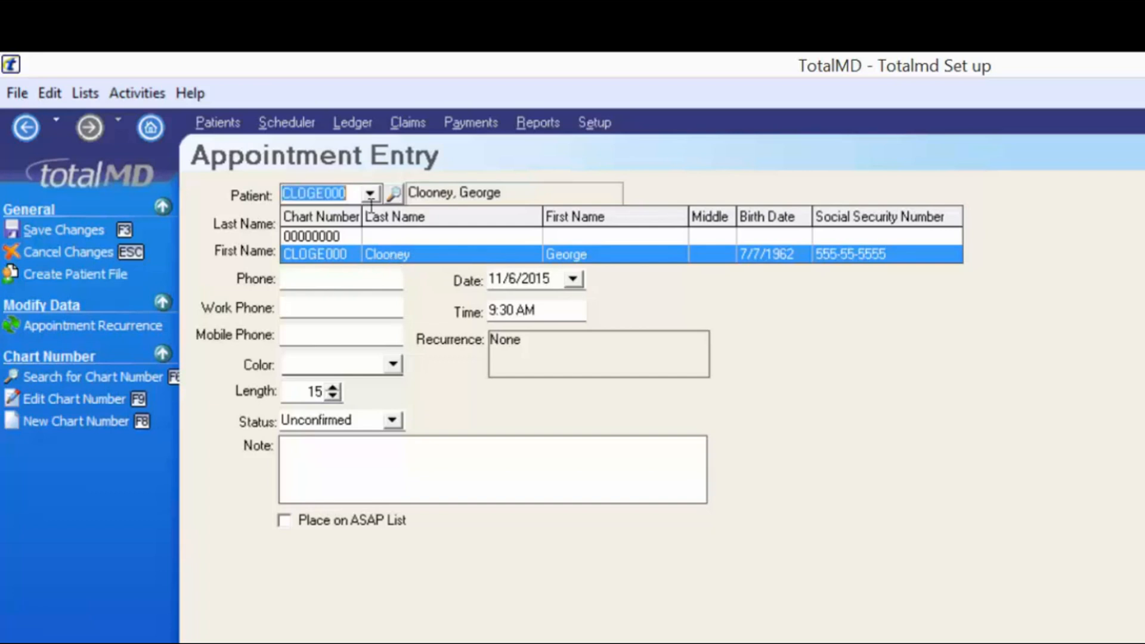
left_click(383, 256)
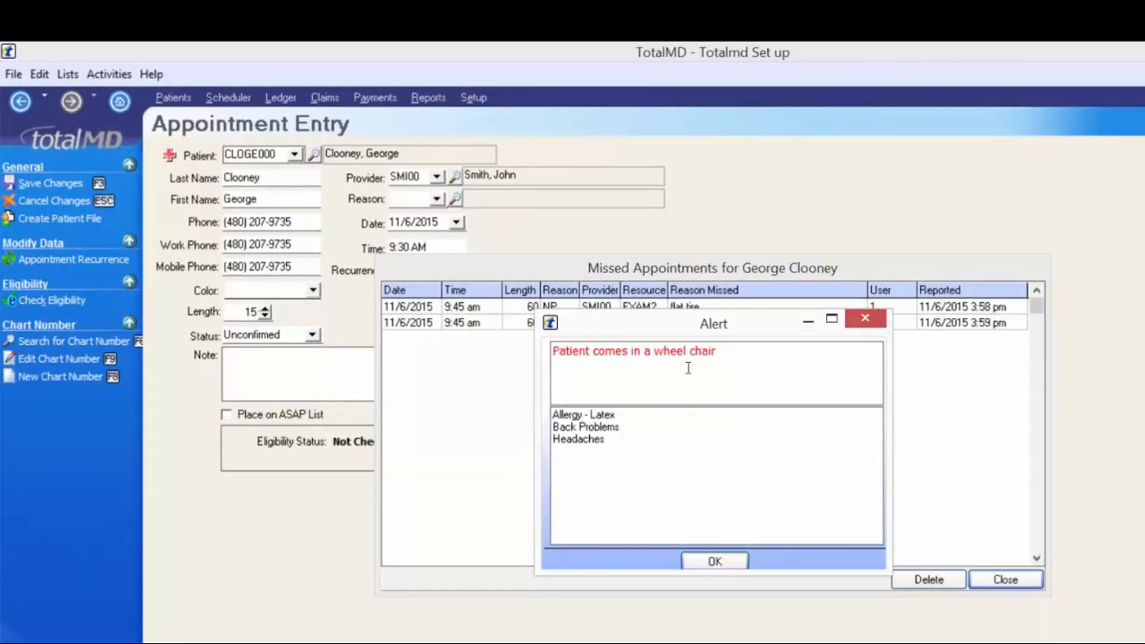
- Dismiss the patient alert and review the flat tire and Sick missed-appointment entries
double_click(703, 352)
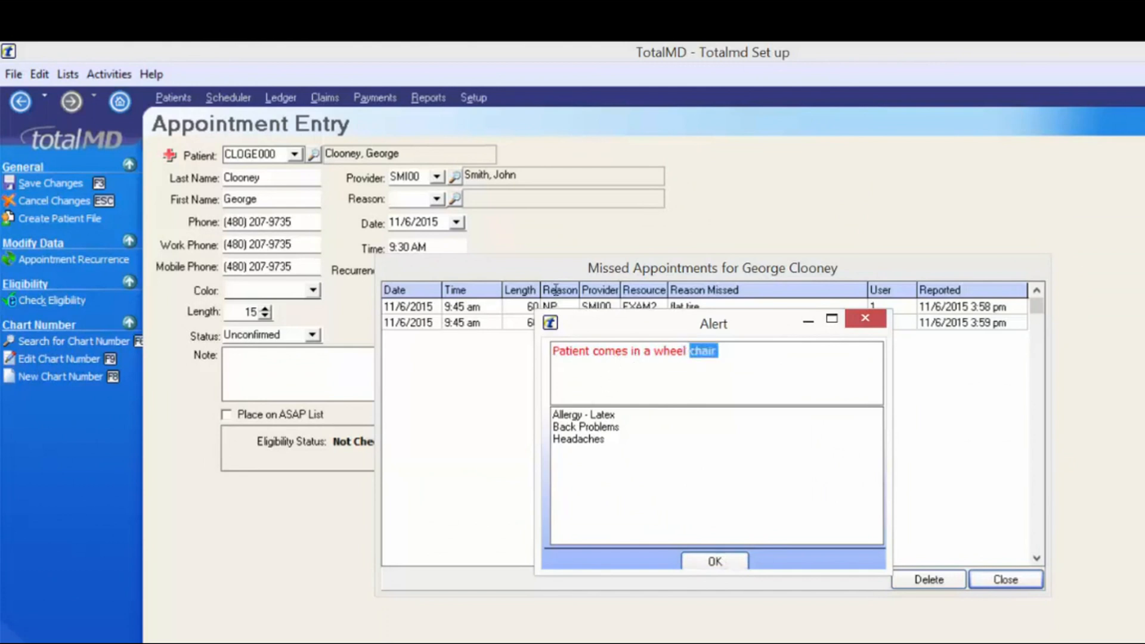
left_click_drag(559, 415, 617, 428)
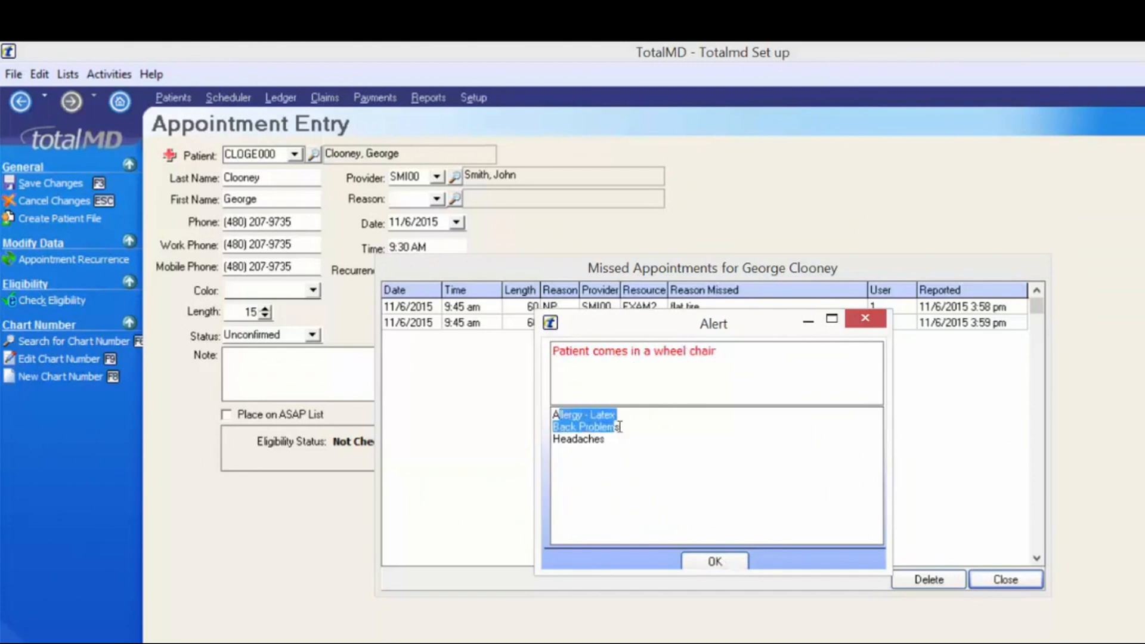
key("Return")
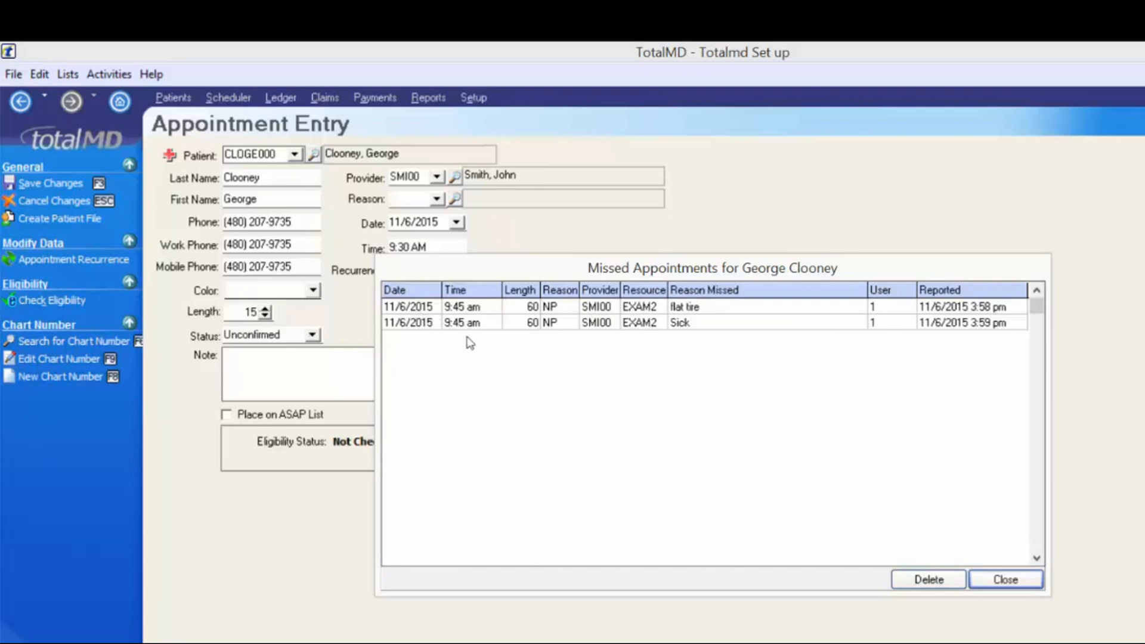
left_click(724, 309)
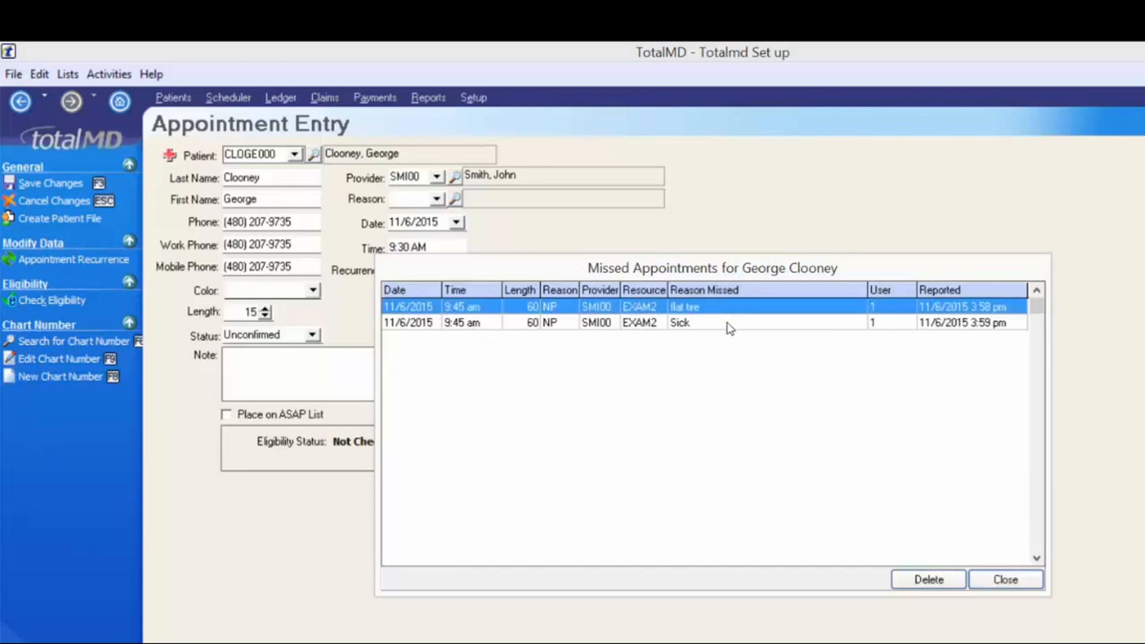
key("Down")
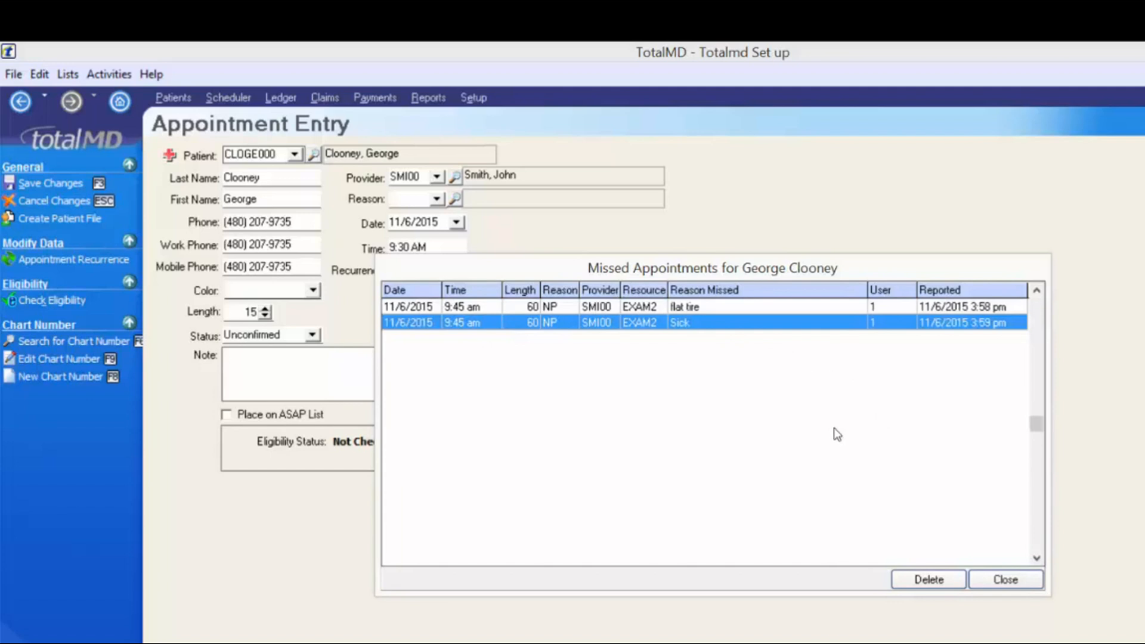
left_click(1013, 579)
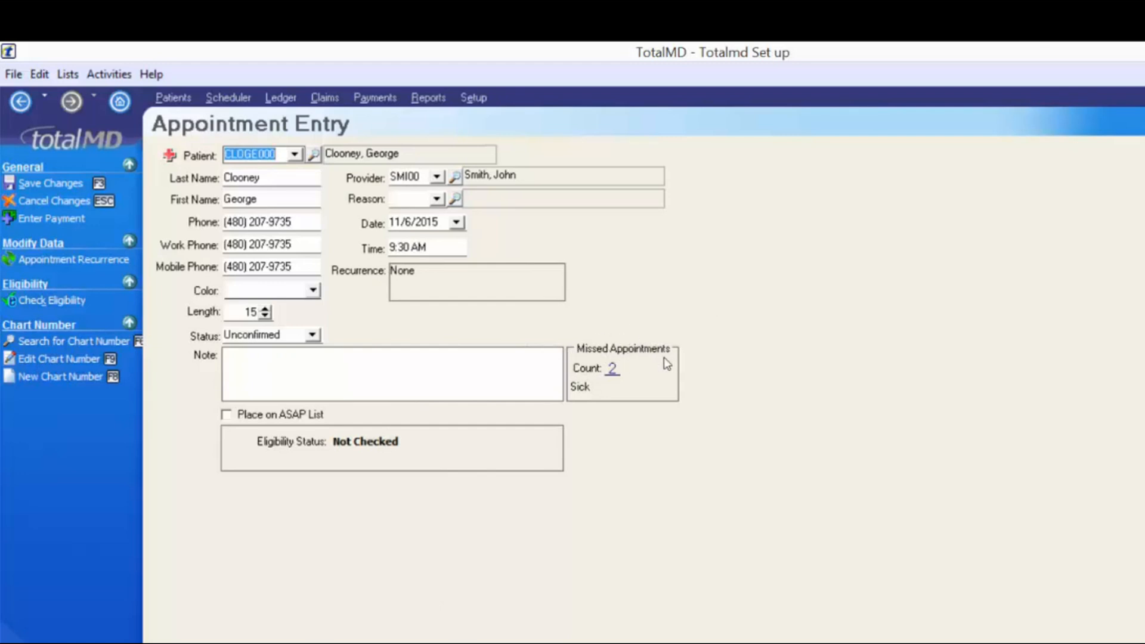
- Make the 9:30 appointment a 45-minute New Patient Exam with New Patient colour and save it
left_click(613, 370)
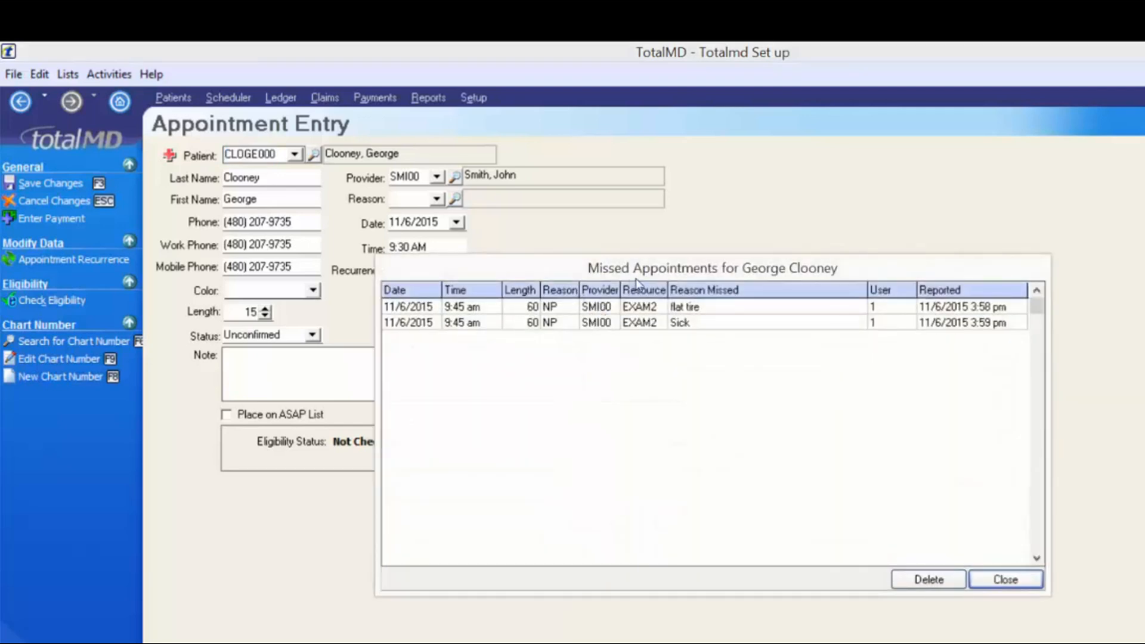
left_click(1013, 582)
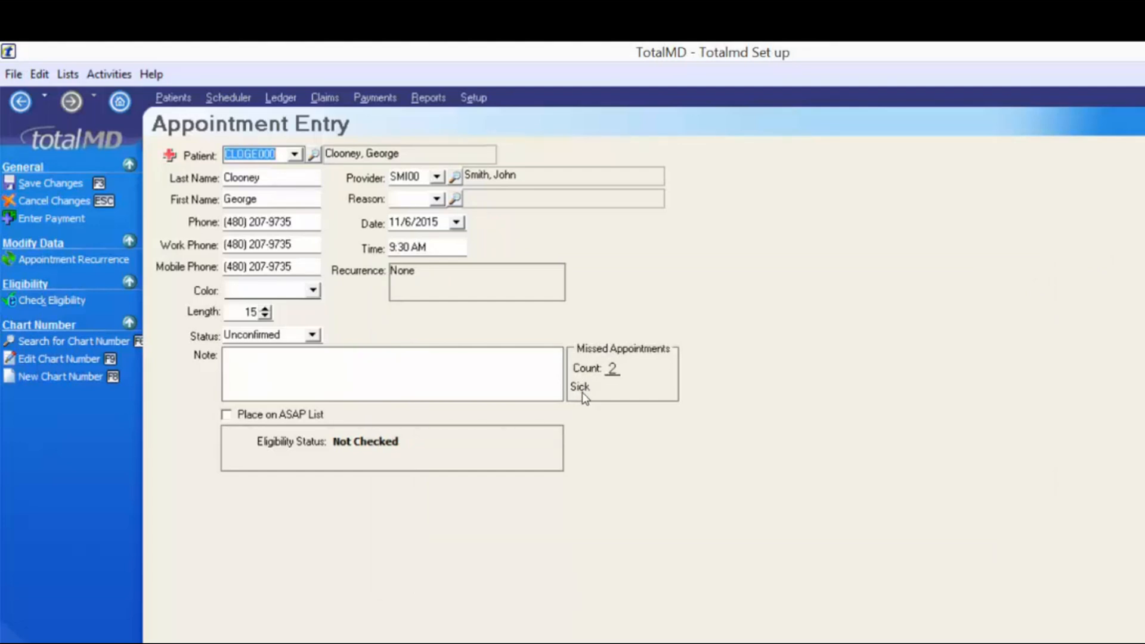
left_click(313, 290)
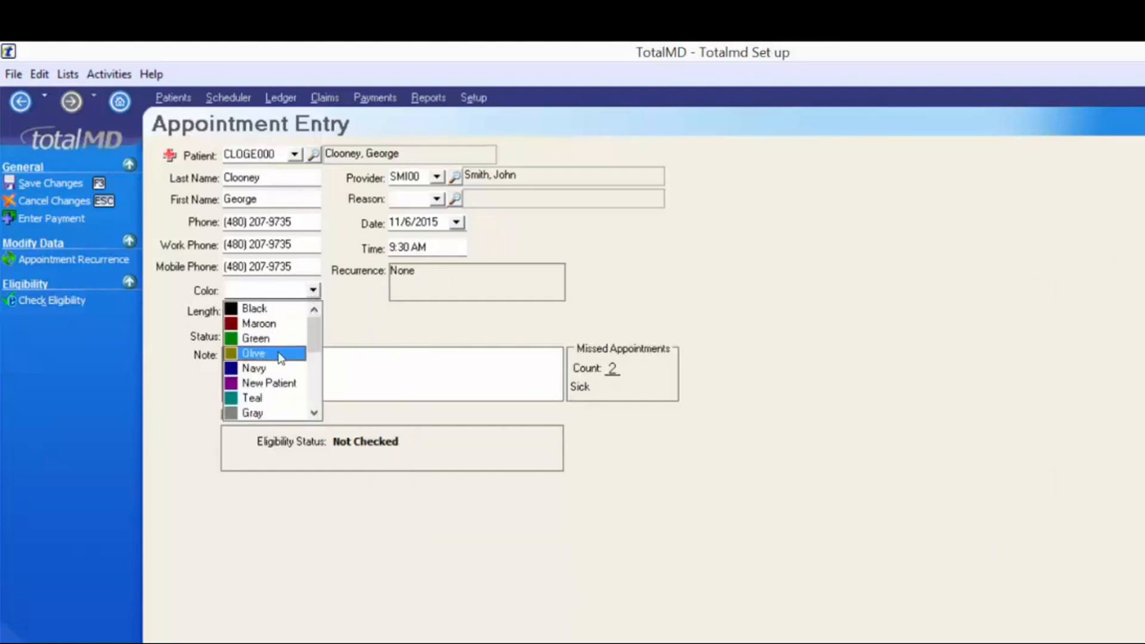
left_click(292, 383)
double_click(264, 308)
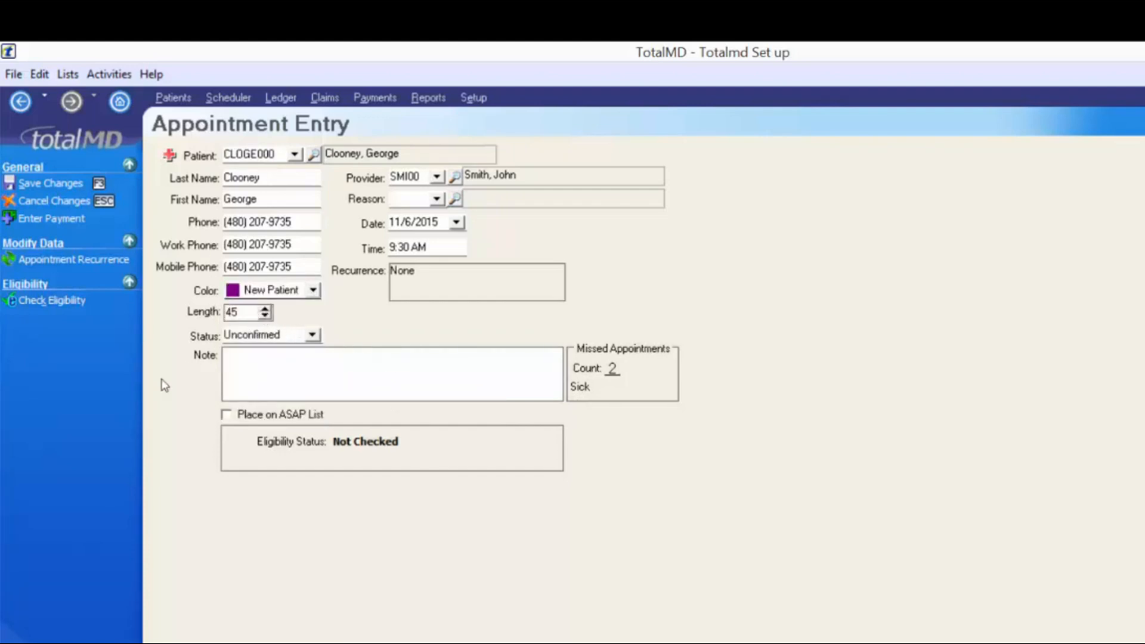
left_click(438, 199)
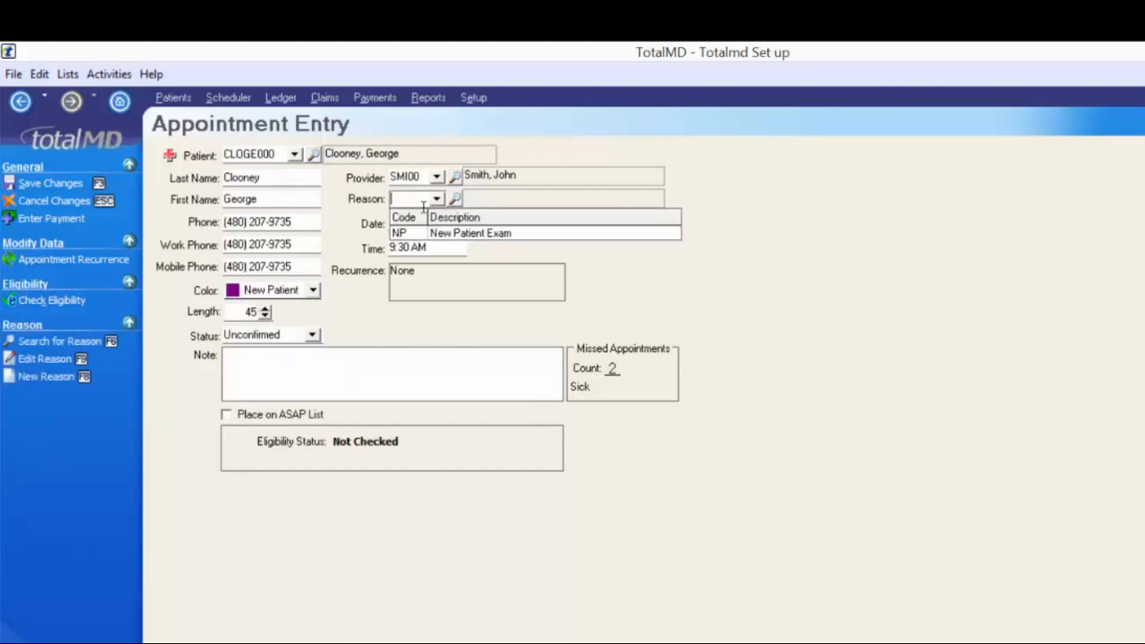
left_click(480, 234)
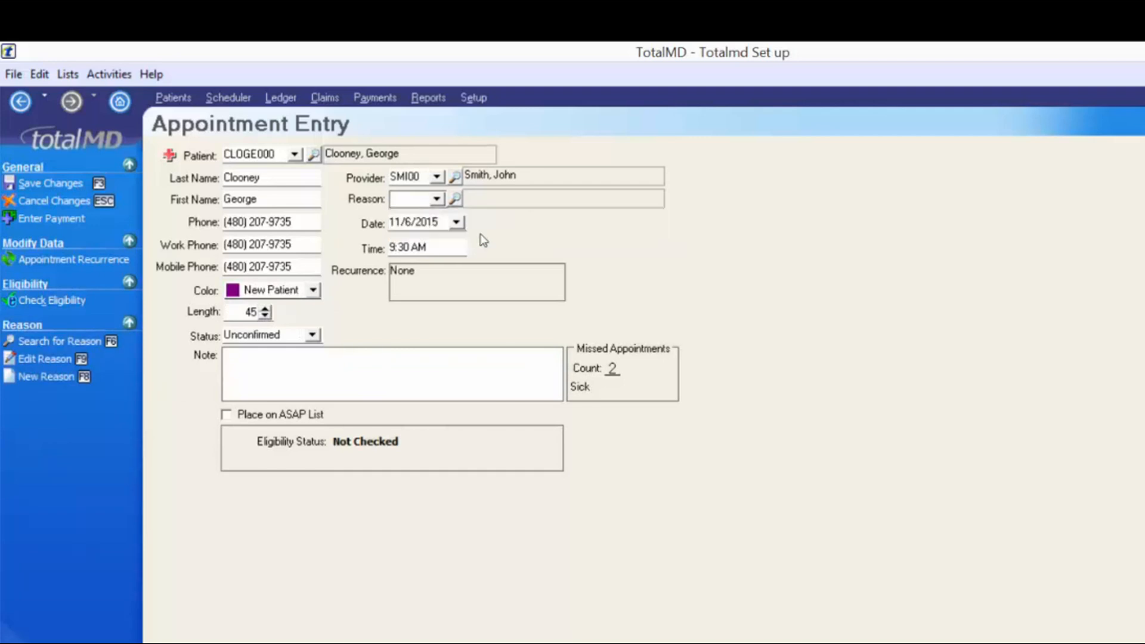
left_click(51, 183)
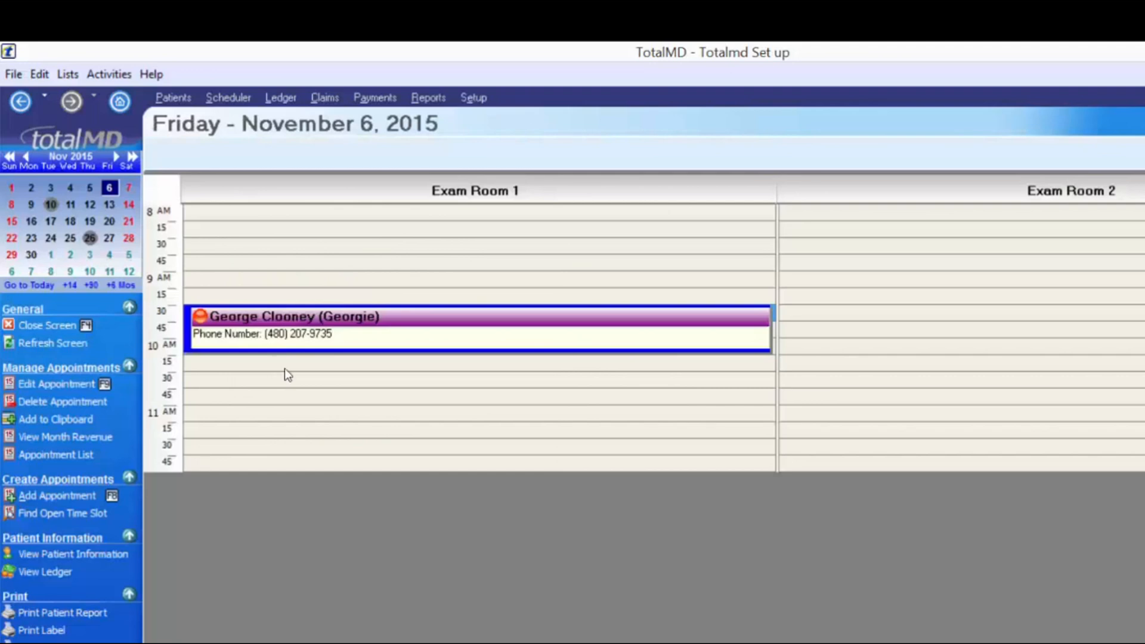
- Mark the patient's 9:30 AM Exam Room 1 appointment as Complete, then reselect it
right_click(442, 327)
mouse_move(544, 582)
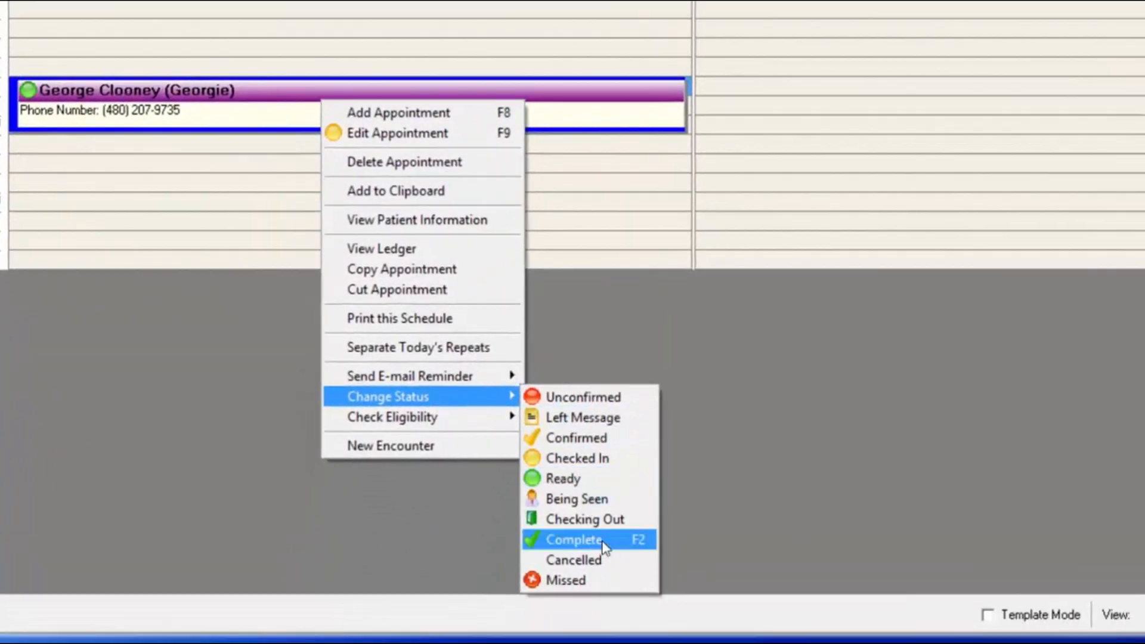
left_click(596, 540)
left_click(239, 185)
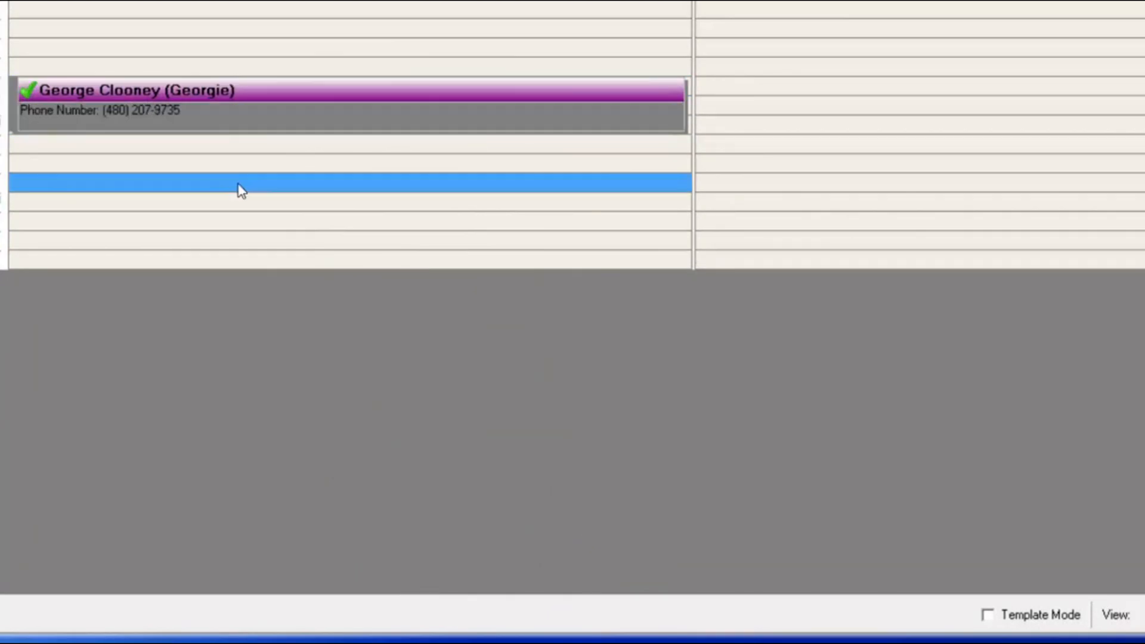
mouse_move(24, 90)
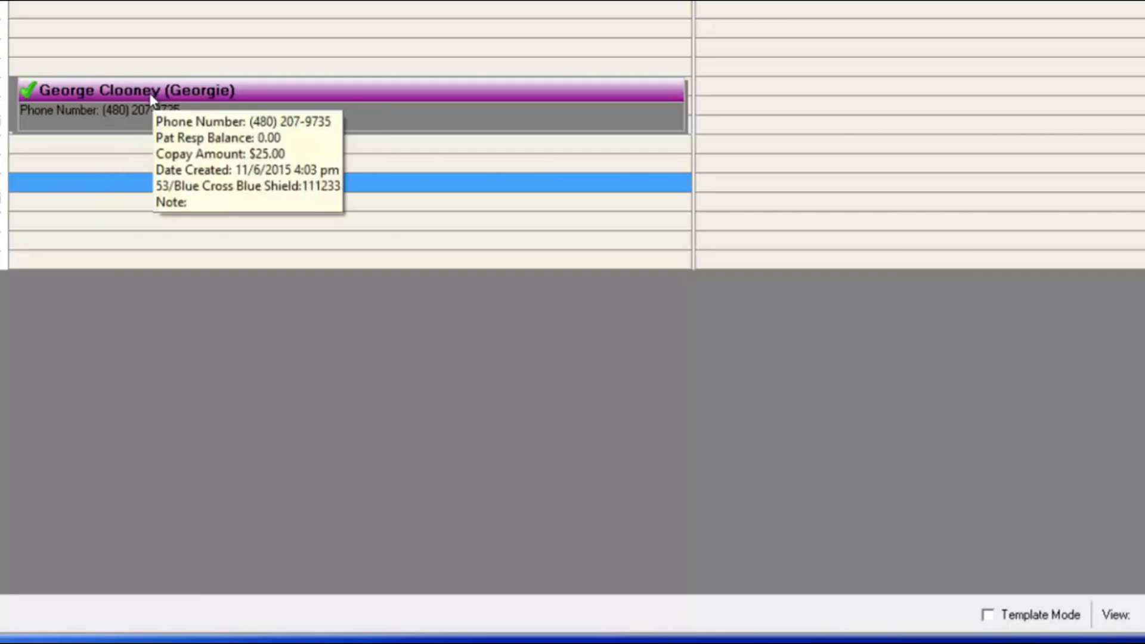
left_click(156, 113)
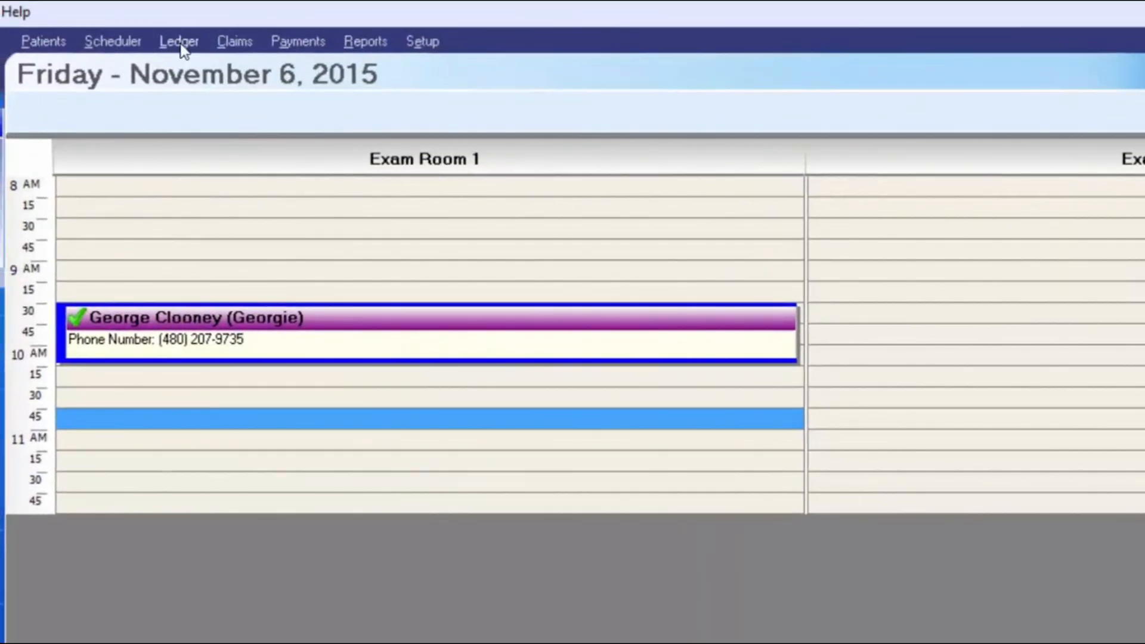
- Open the patient's ledger from the appointment, dismiss the alert, and view the Family Dashboard
left_click(180, 45)
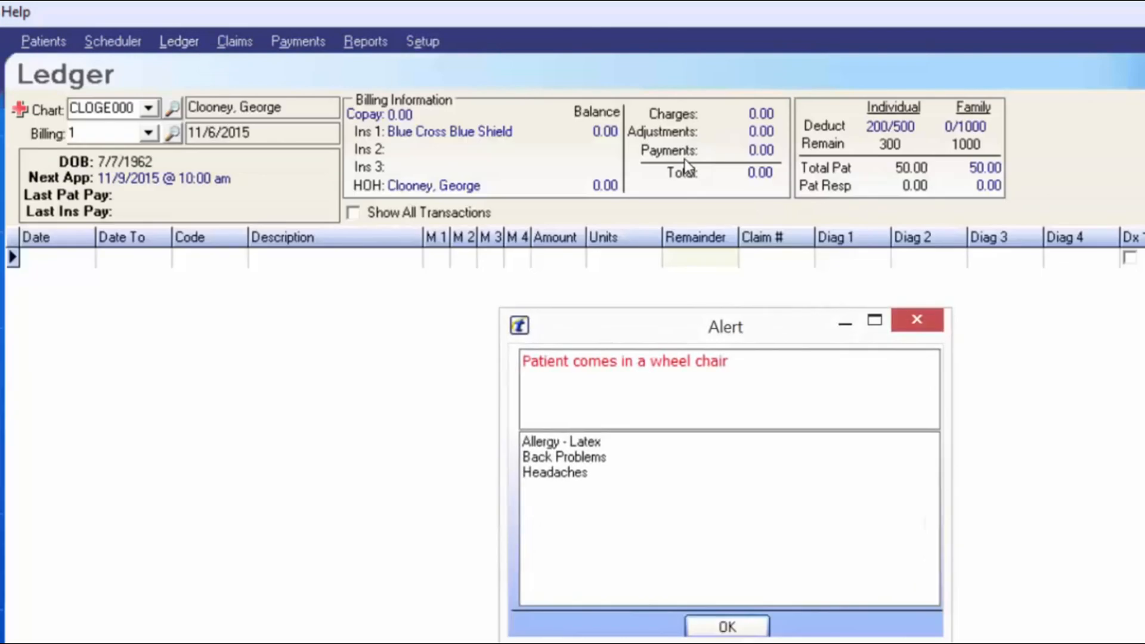
left_click(717, 626)
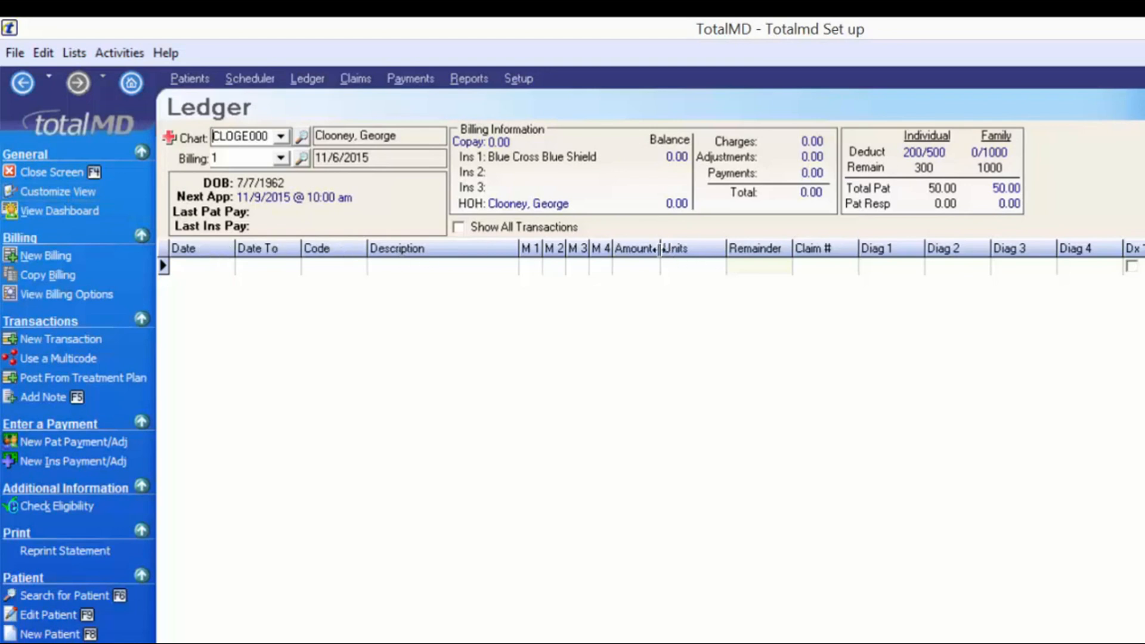
left_click(109, 211)
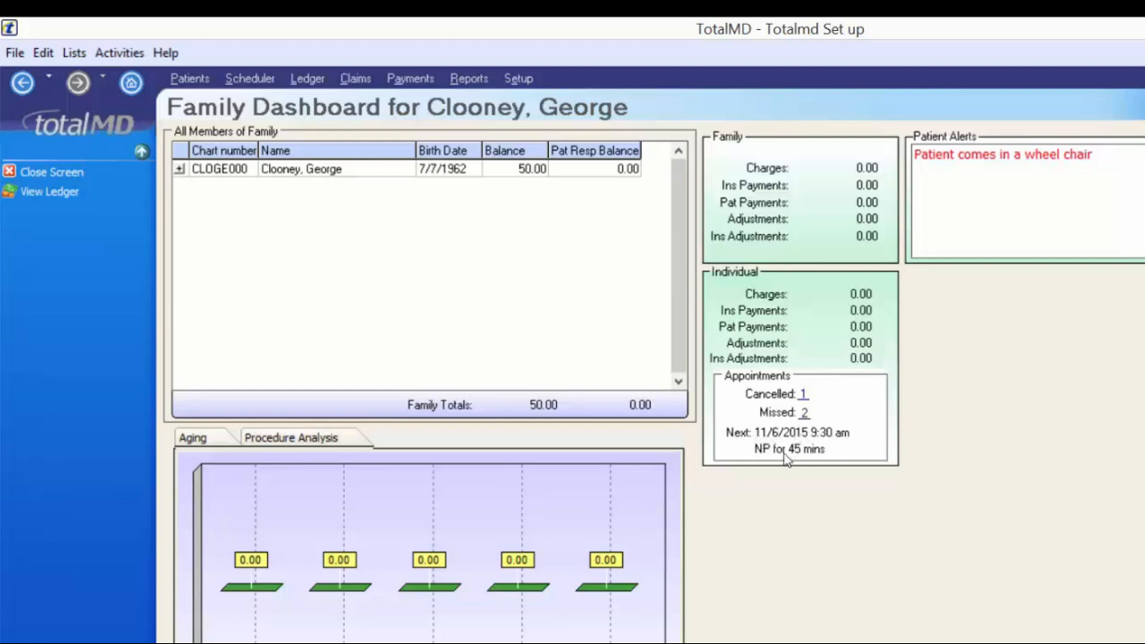
- Back in the ledger, review the alert and patient information, then jump to the next appointment
left_click(55, 174)
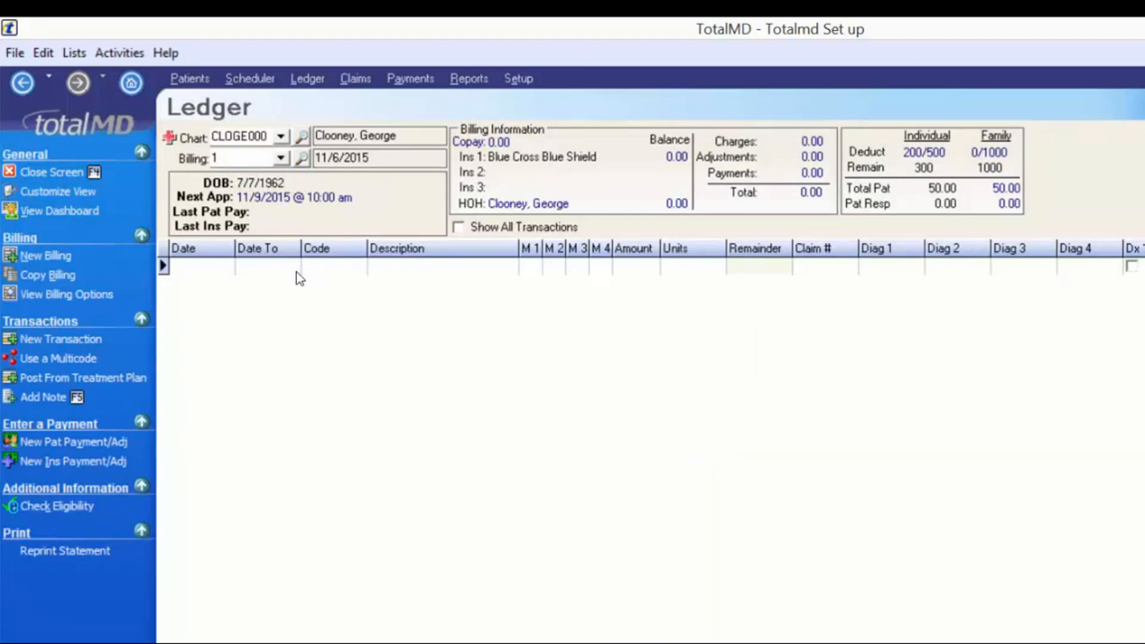
left_click(171, 140)
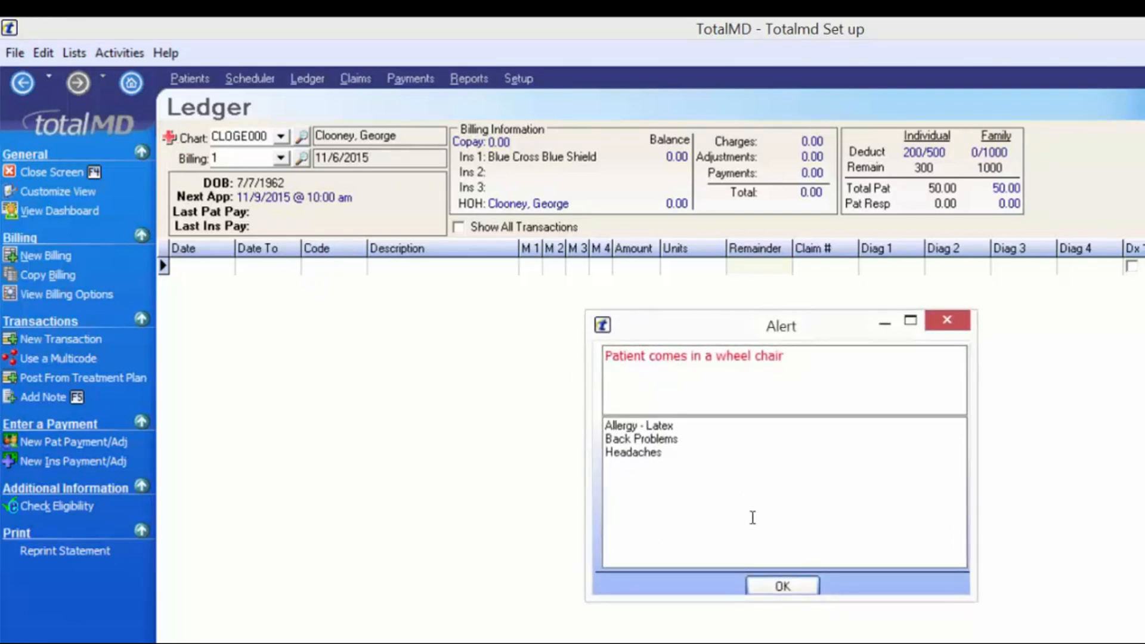
left_click(769, 587)
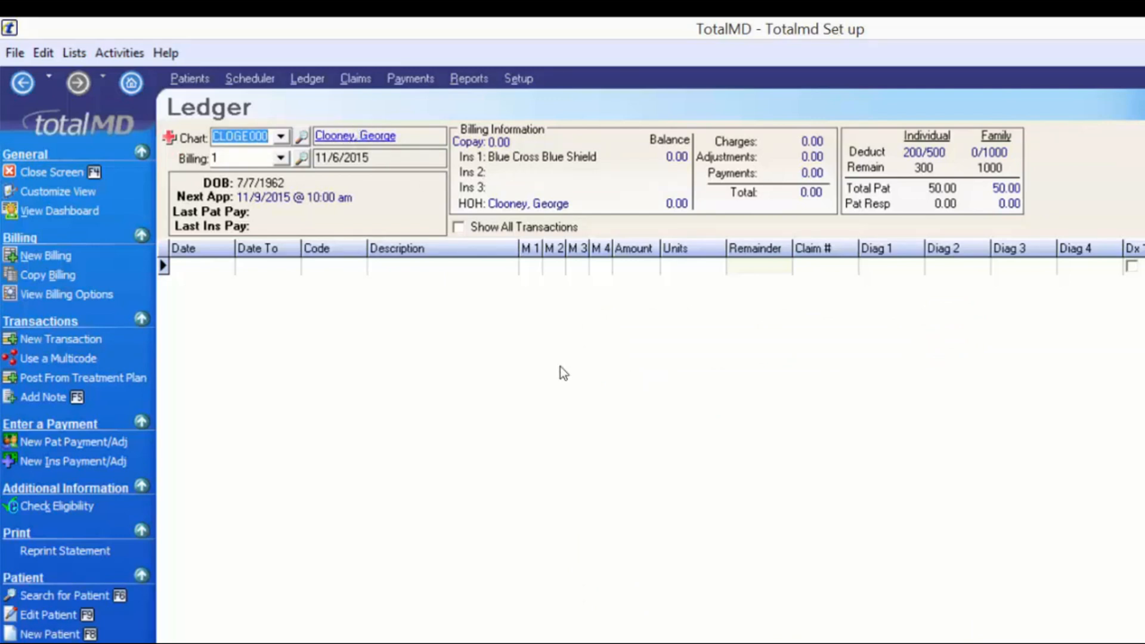
key("F9")
left_click(782, 587)
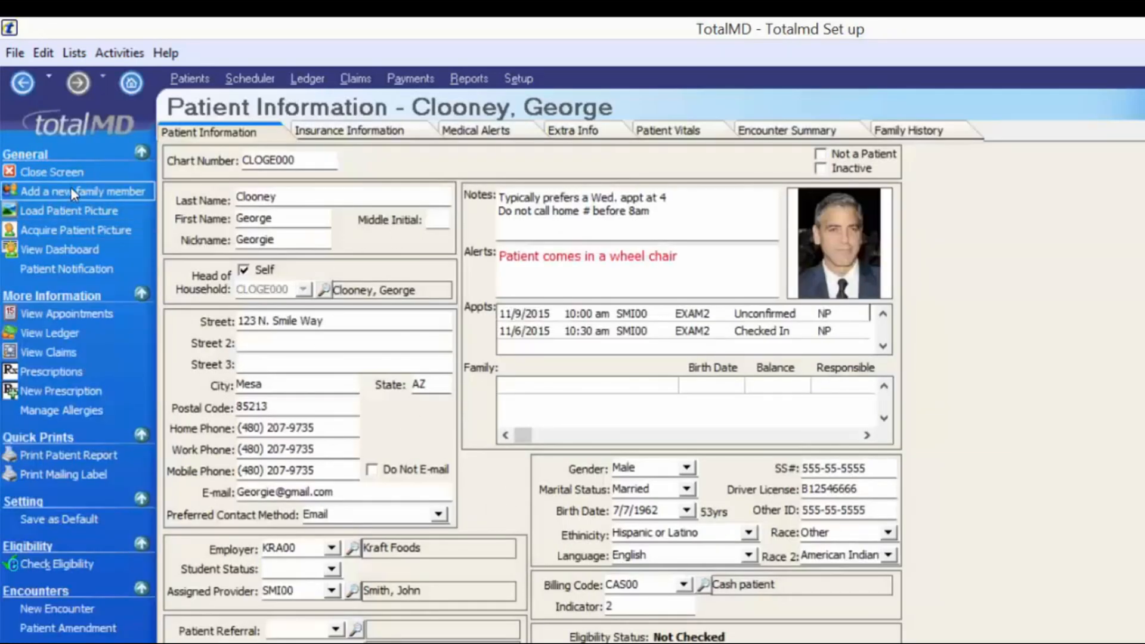
left_click(61, 174)
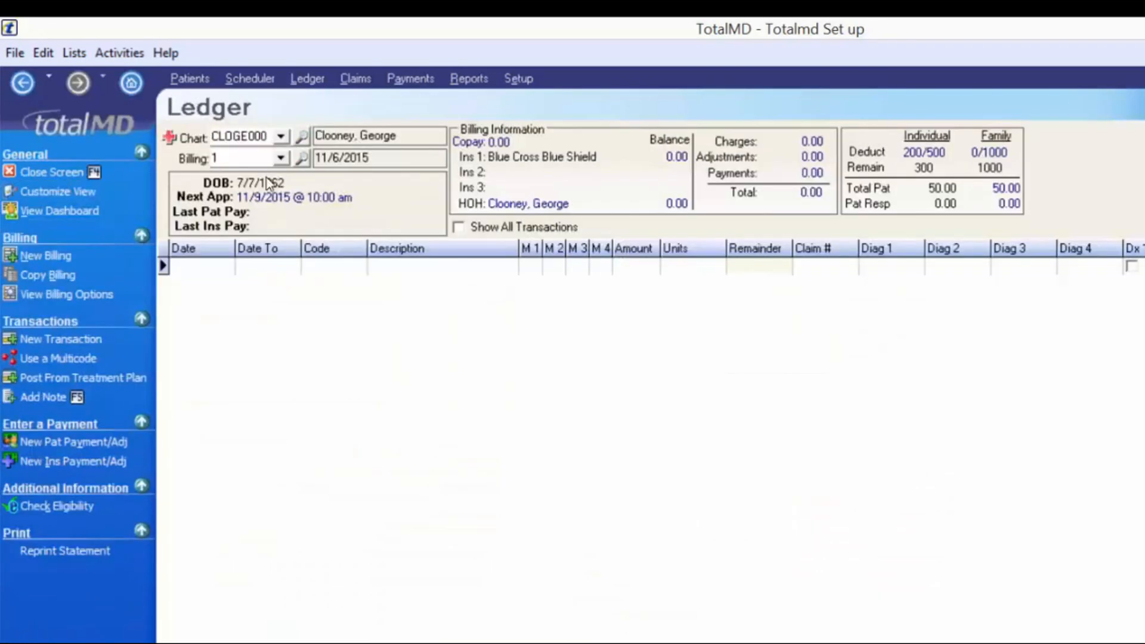
left_click(322, 199)
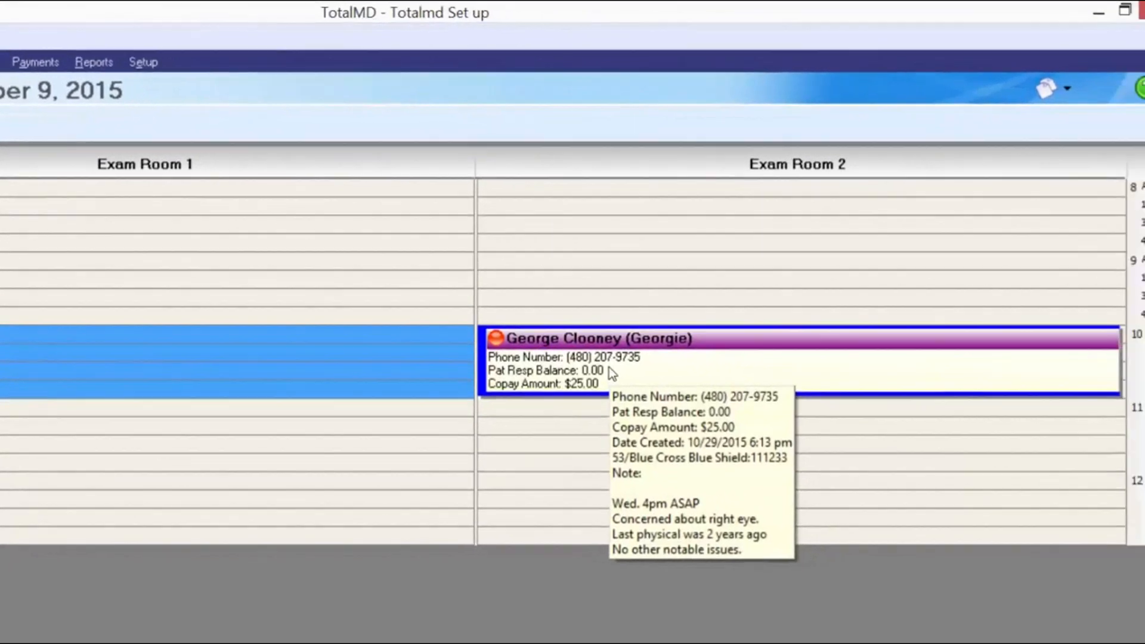
- Review the 11/9/2015 10:00 appointment details showing the $25.00 copay
mouse_move(955, 397)
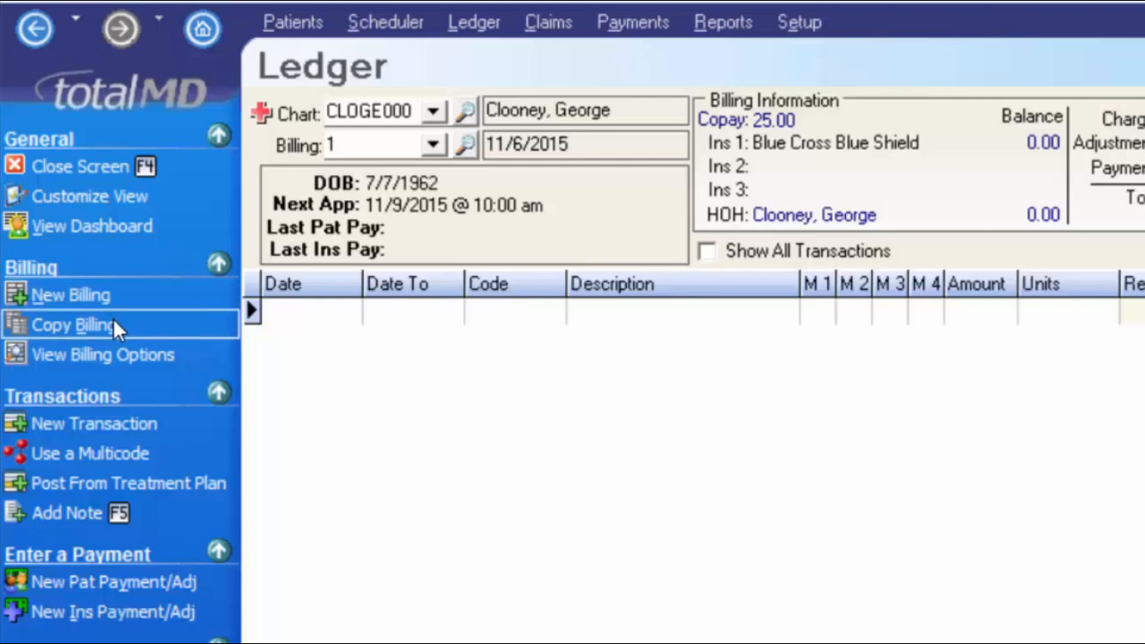
- Open the 11/6/2015 billing record, check the patient information, and go to the Description field
left_click(168, 356)
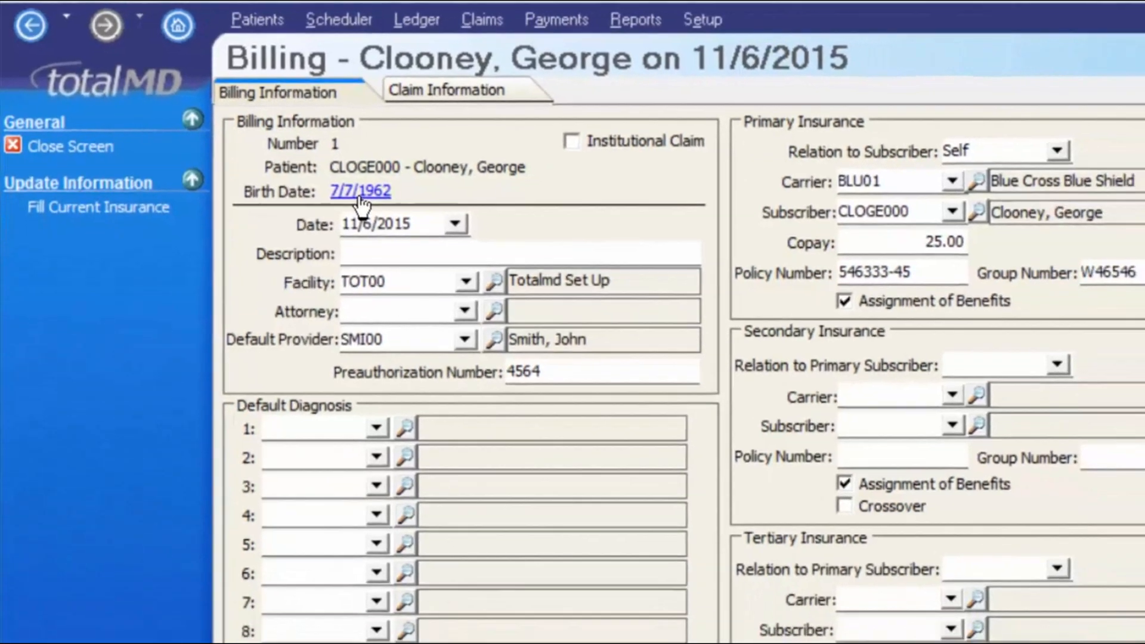
left_click(410, 219)
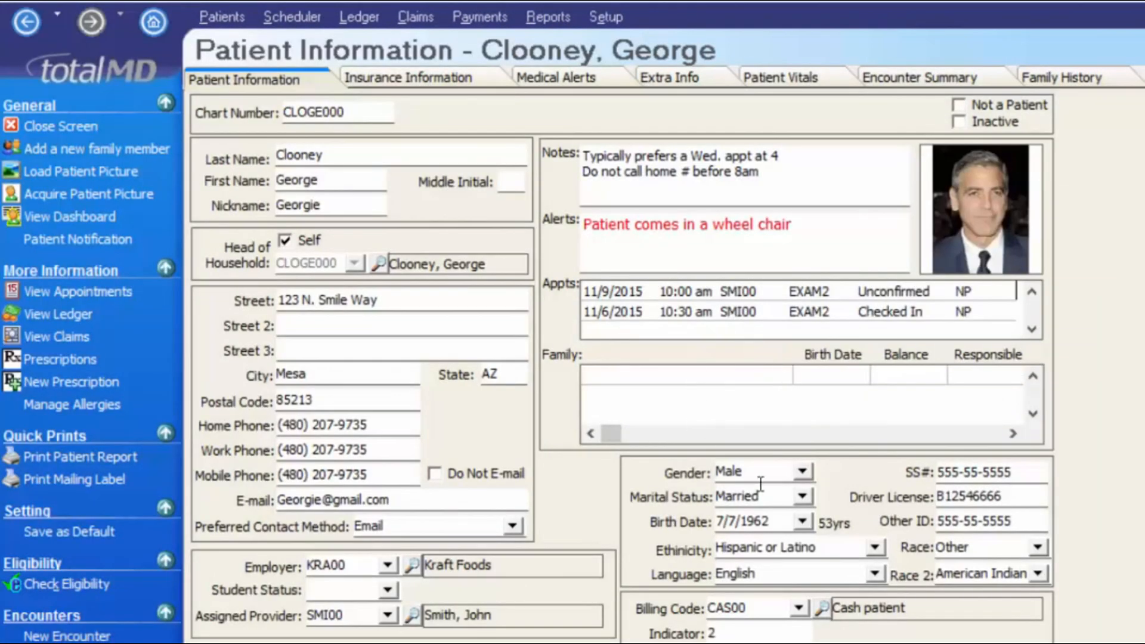
left_click(102, 127)
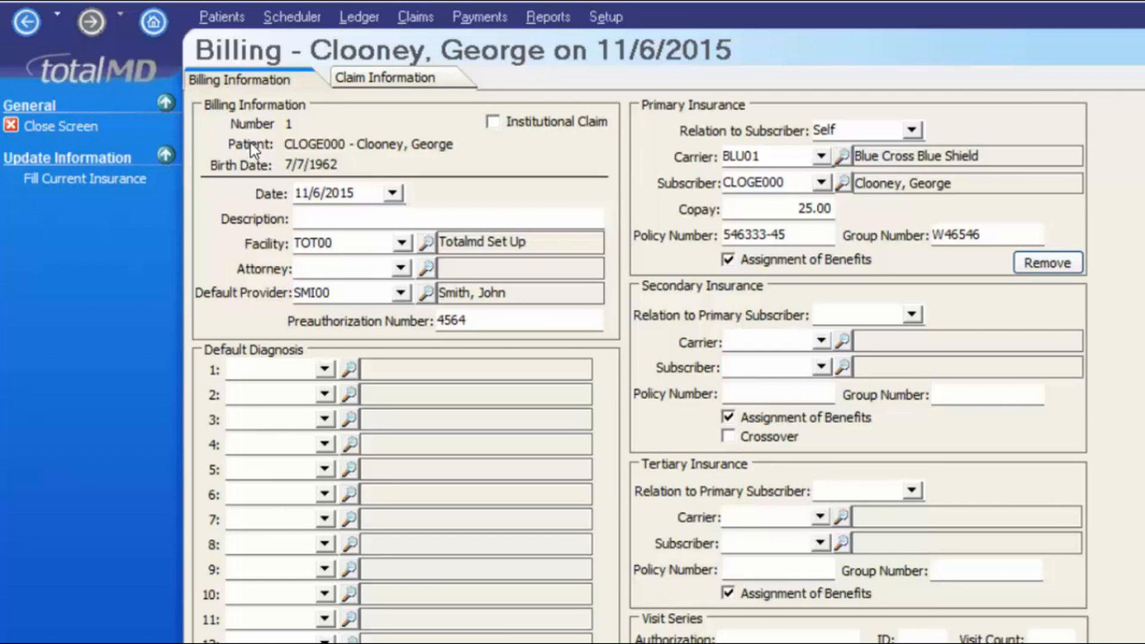
left_click(319, 215)
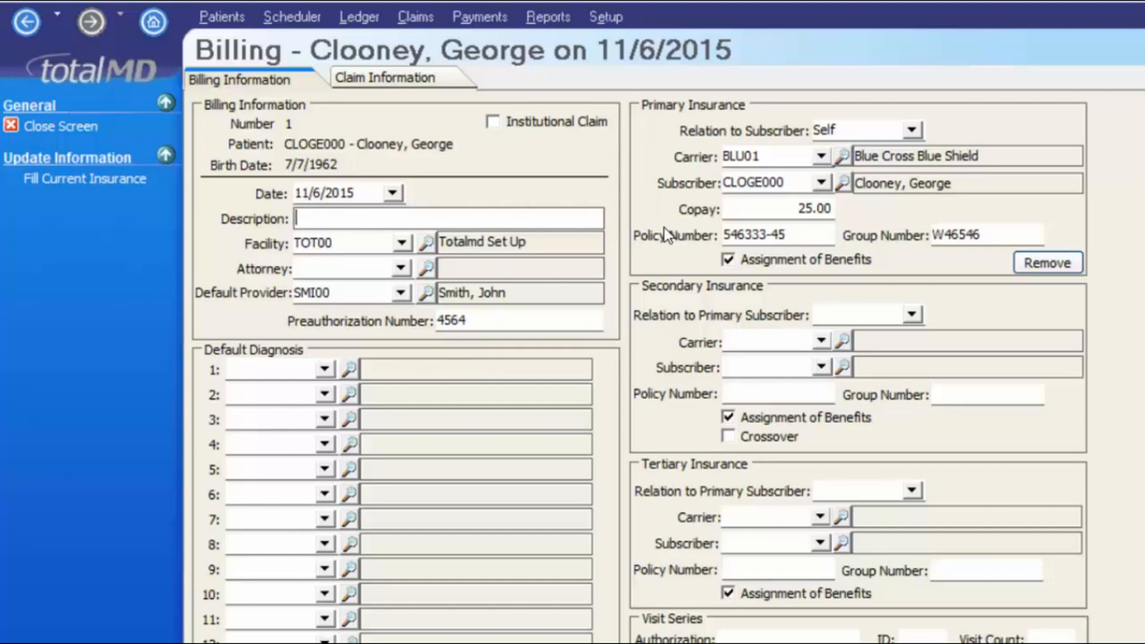
- Change the billing description to 'Initial Visit & Tests' and list the available facilities
type("New Pa")
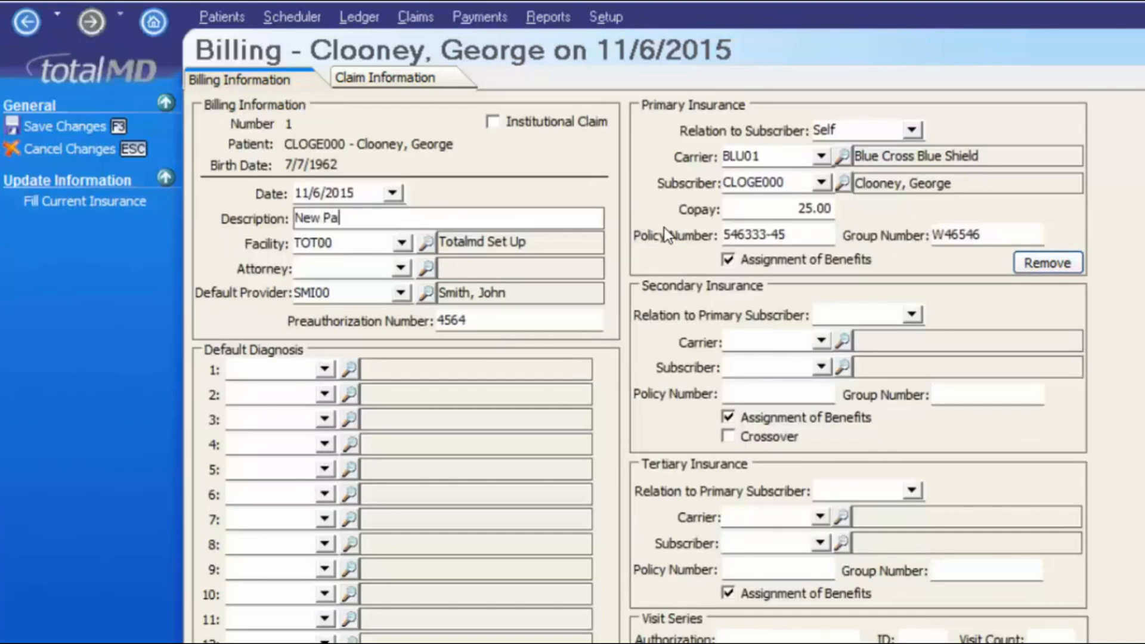
type("tient")
key("shift+Home")
type("Initial Visit & Tests")
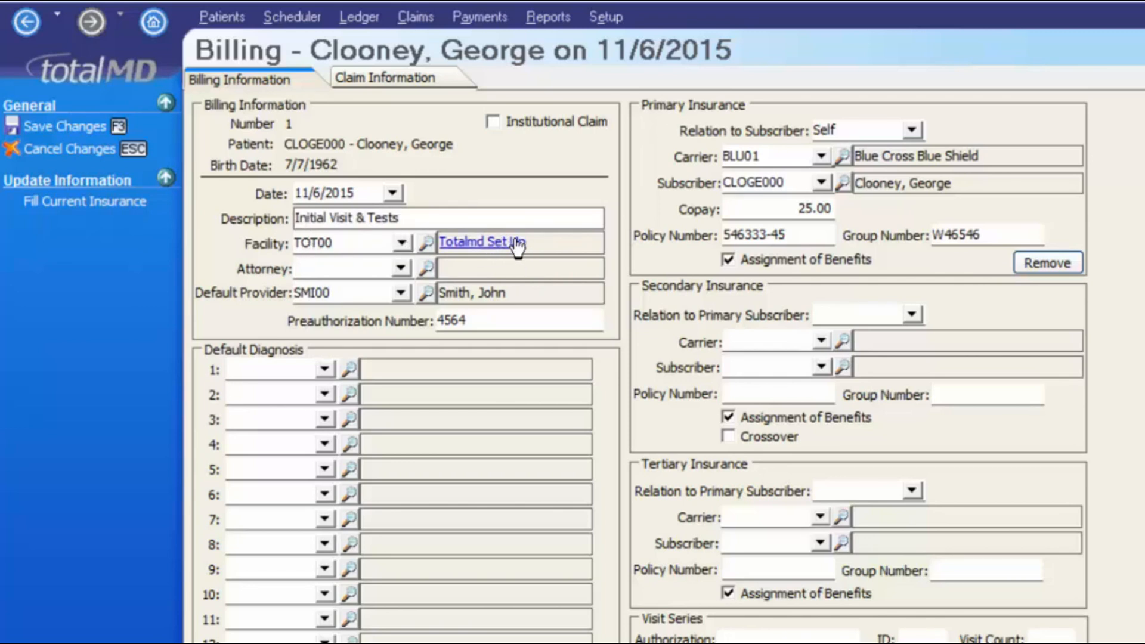
left_click(401, 243)
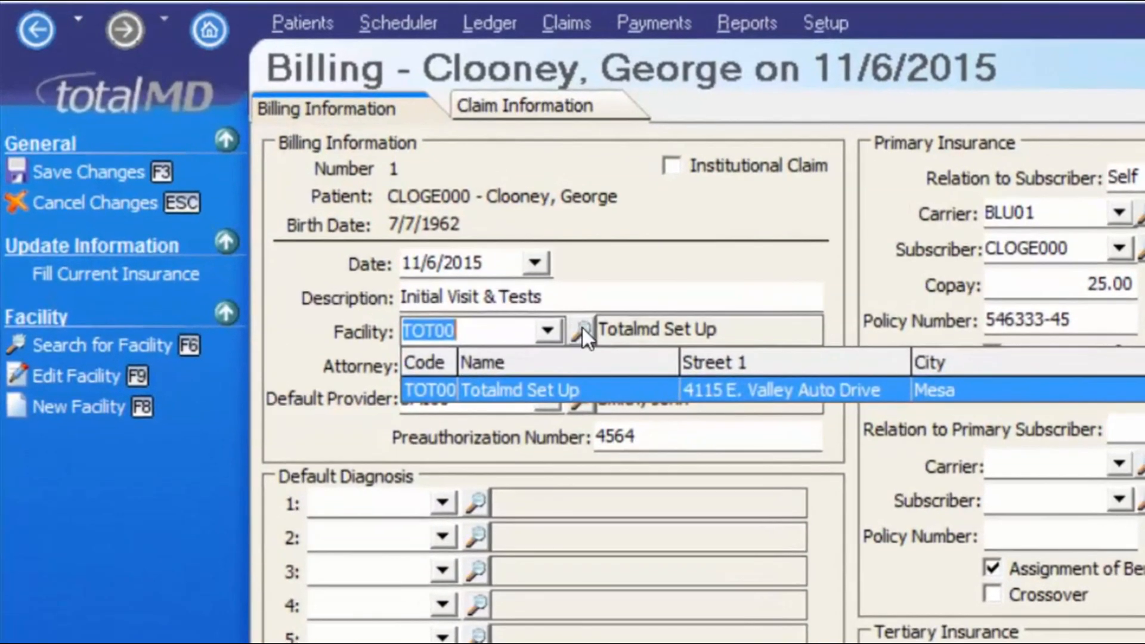
- Start a new Facility-type address from the Facility Search
key("BackSpace")
key("F6")
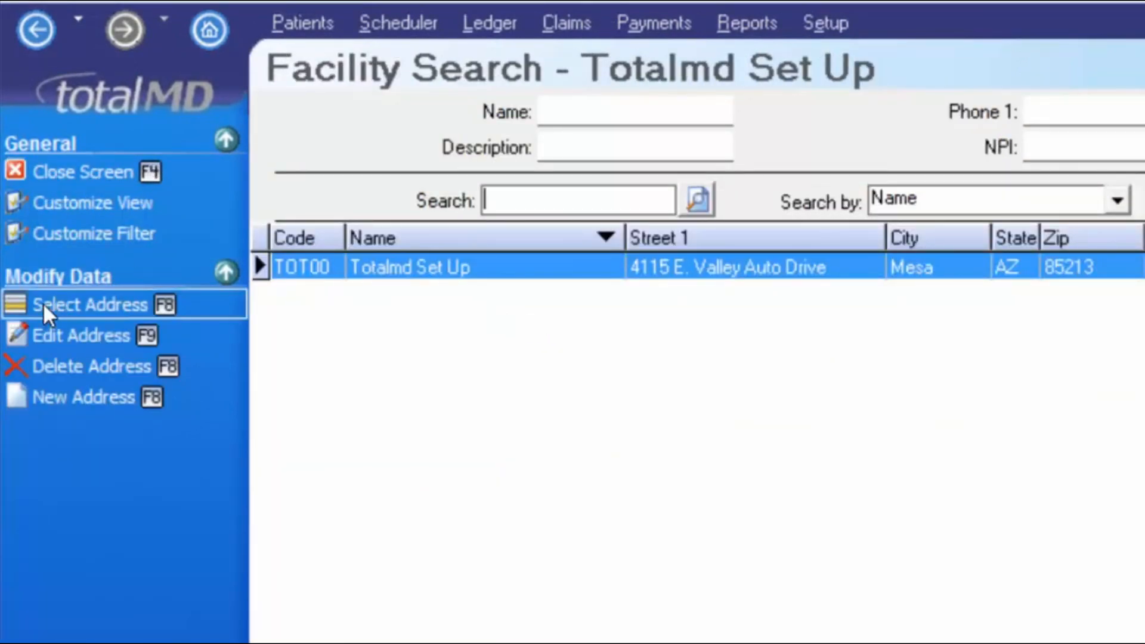
left_click(87, 398)
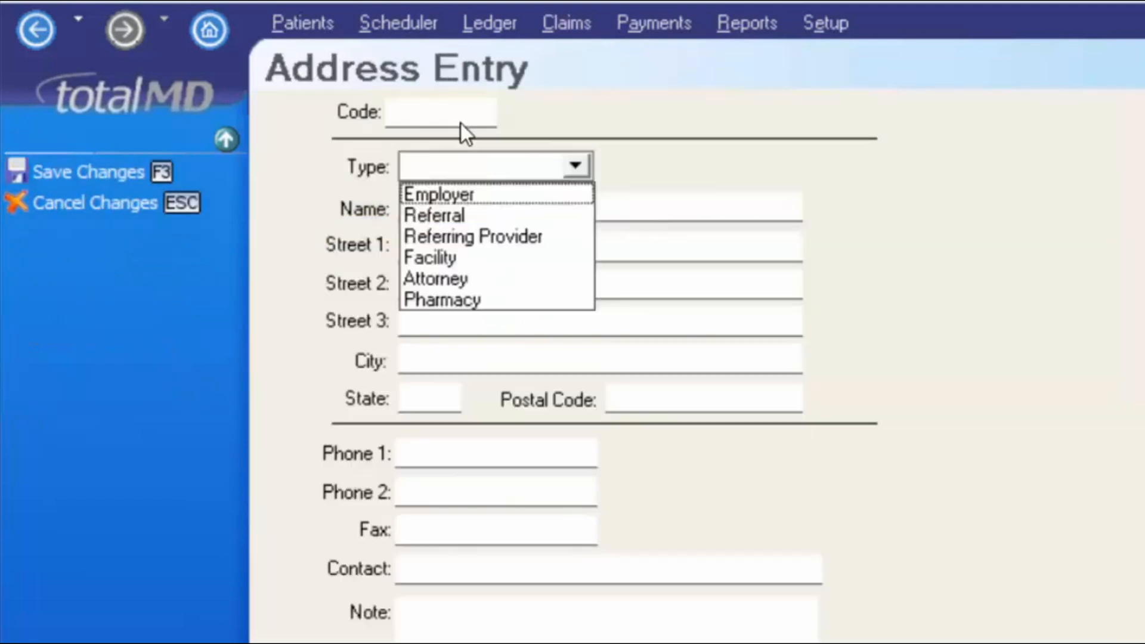
left_click(458, 260)
- Enter facility name Hospital, address 1334 N. Hospital Dr, Mesa, AZ 85213, and the NPI
left_click(446, 207)
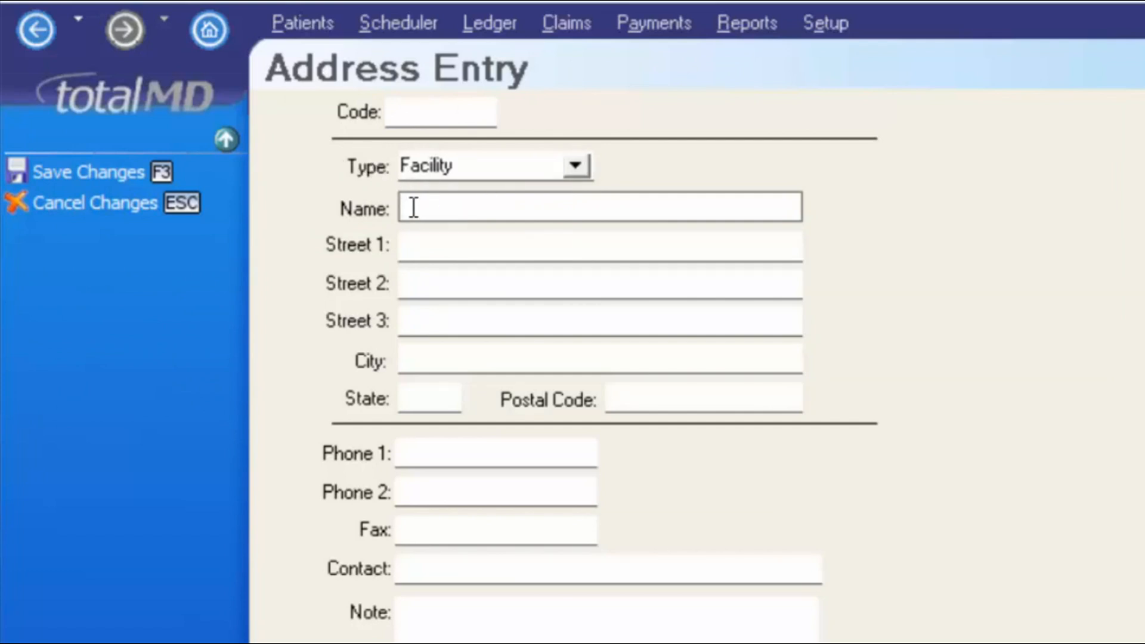
type("Hi")
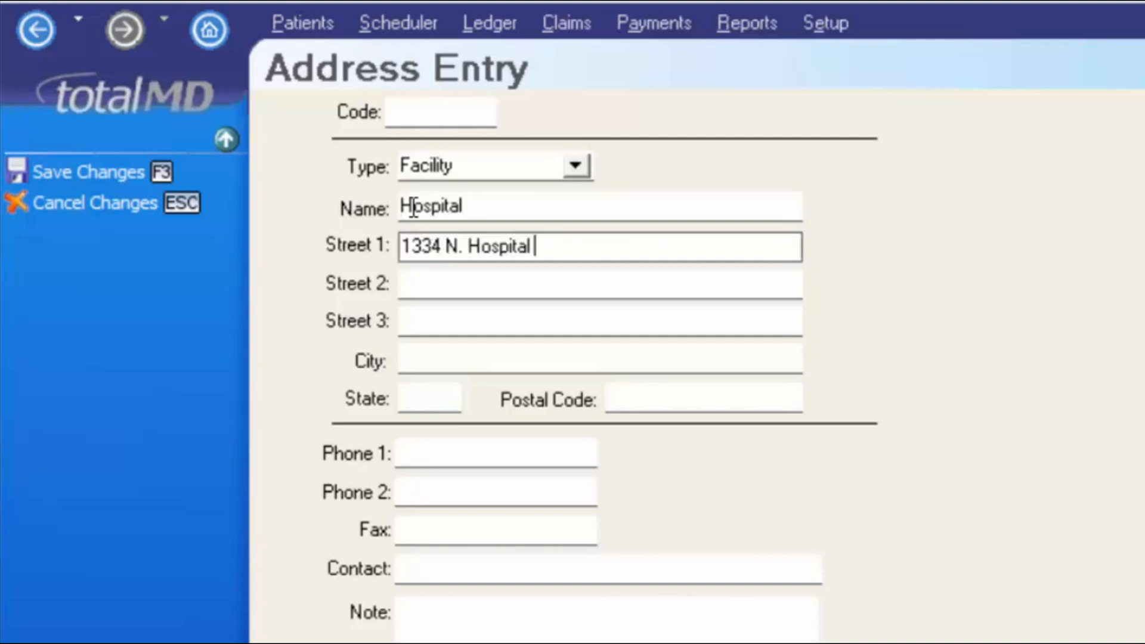
type("Dr")
key("Tab")
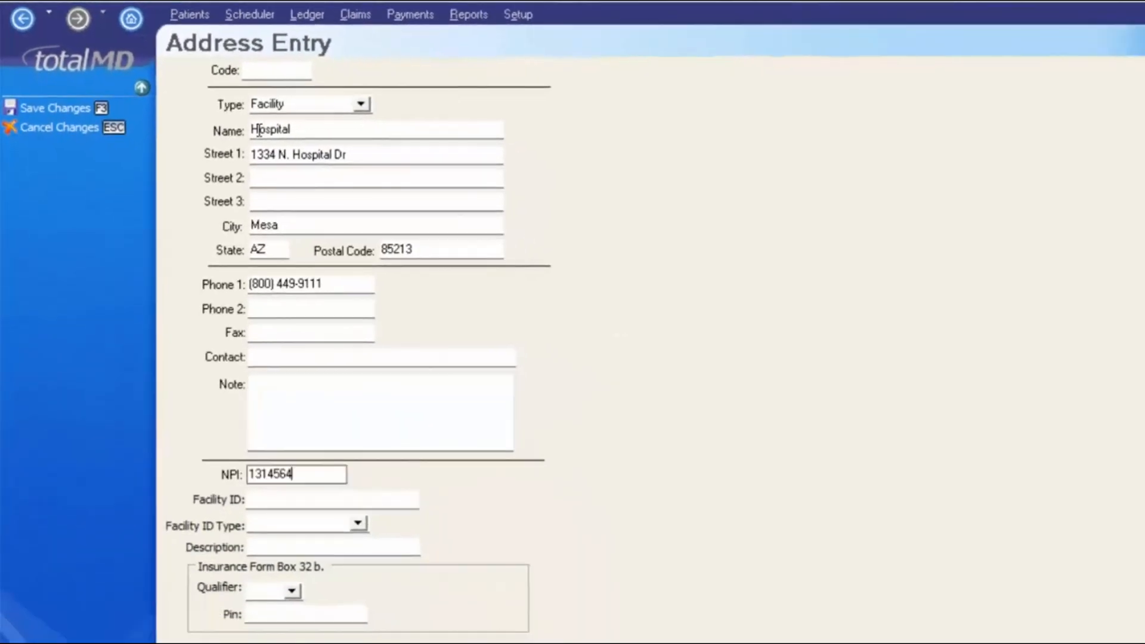
type("64")
key("Tab")
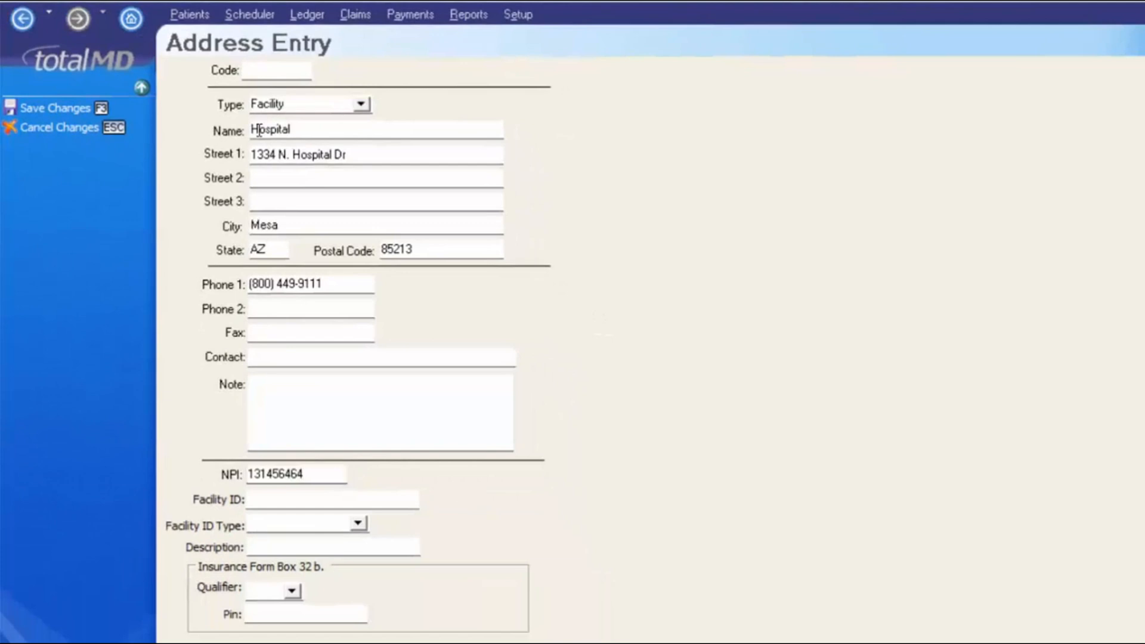
- Set ID type Employer ID Number, description Hospital, qualifier 1G Provider UPIN, and the PIN
left_click(261, 499)
left_click(358, 524)
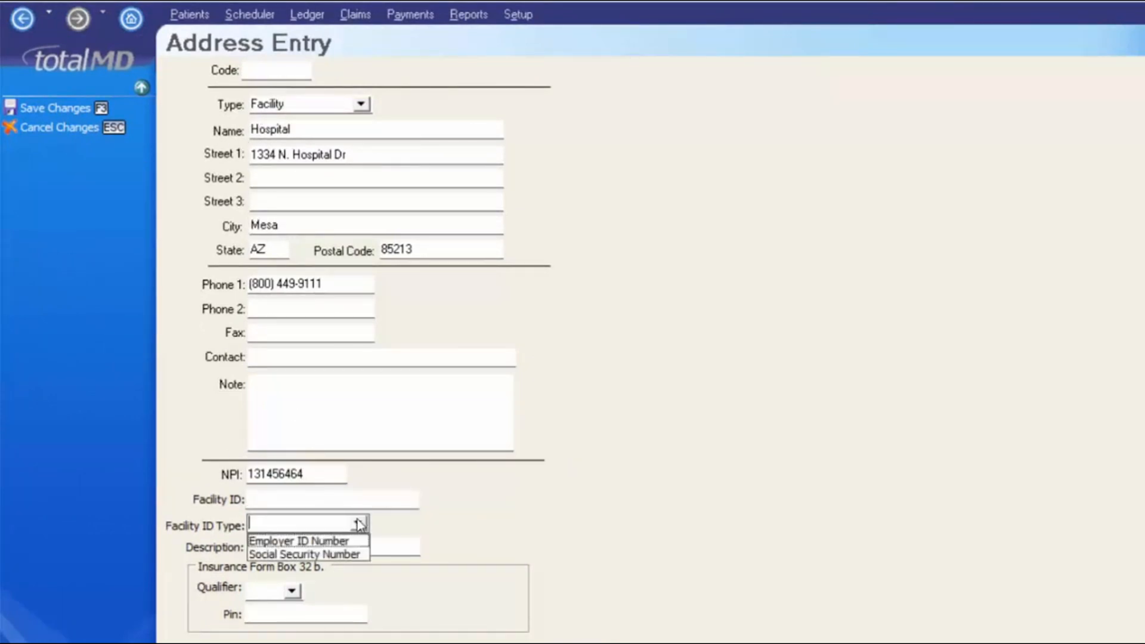
left_click(354, 537)
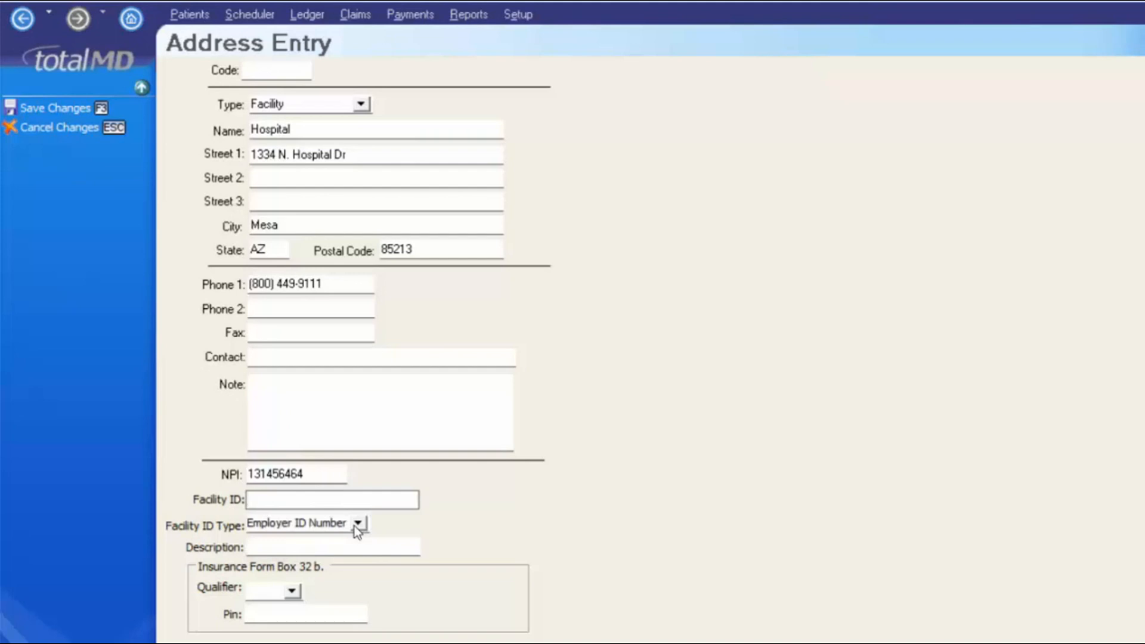
left_click(359, 524)
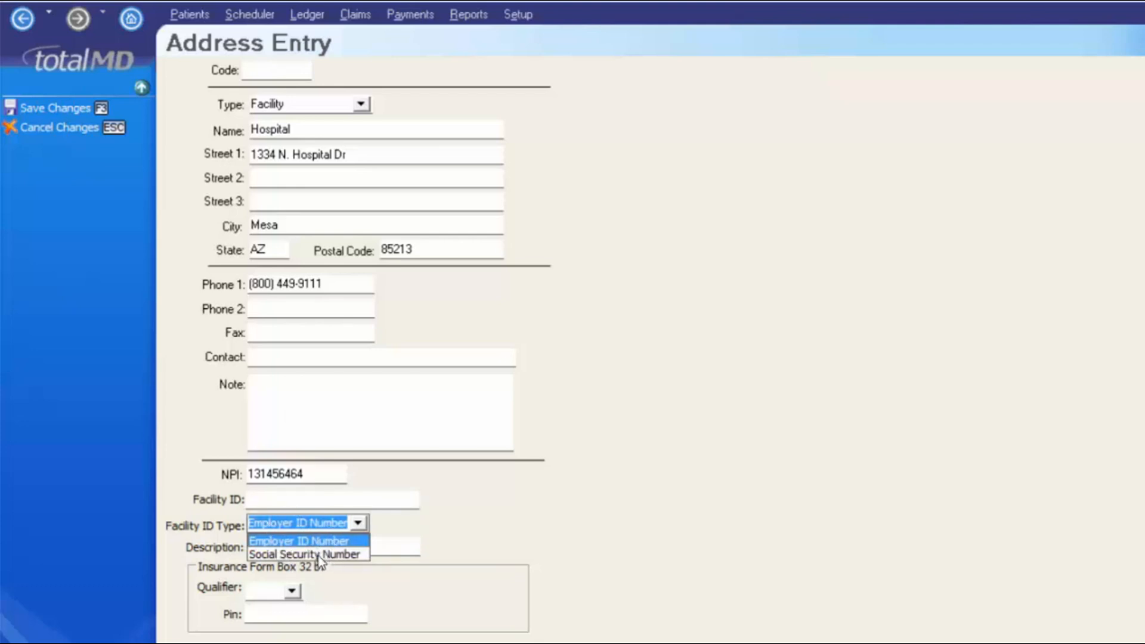
left_click(298, 540)
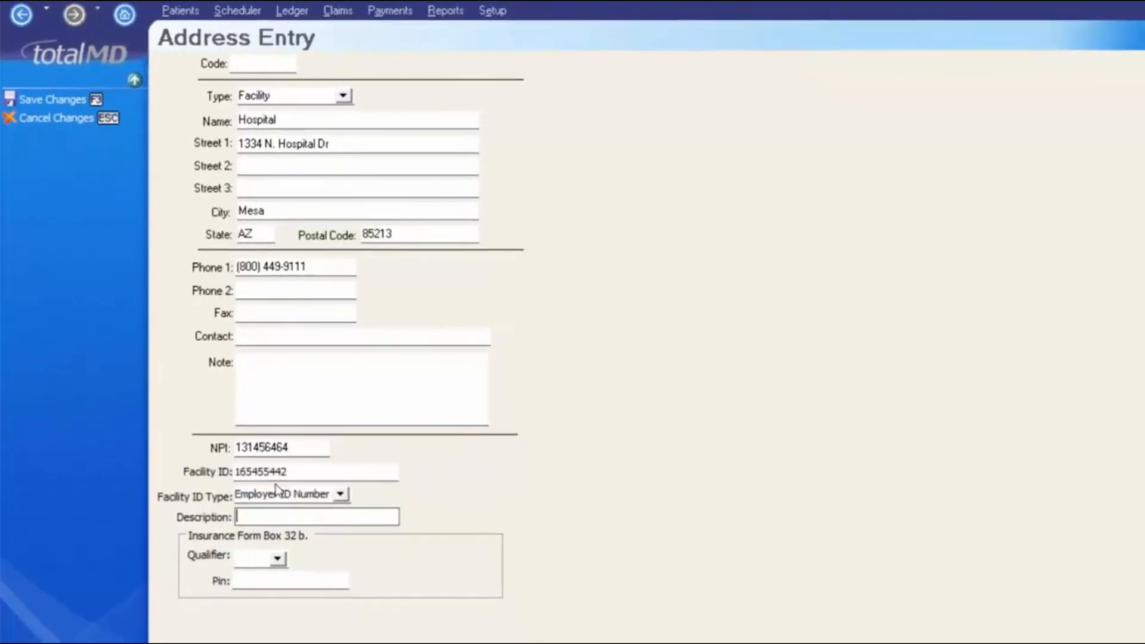
type("Hospital")
key("Tab")
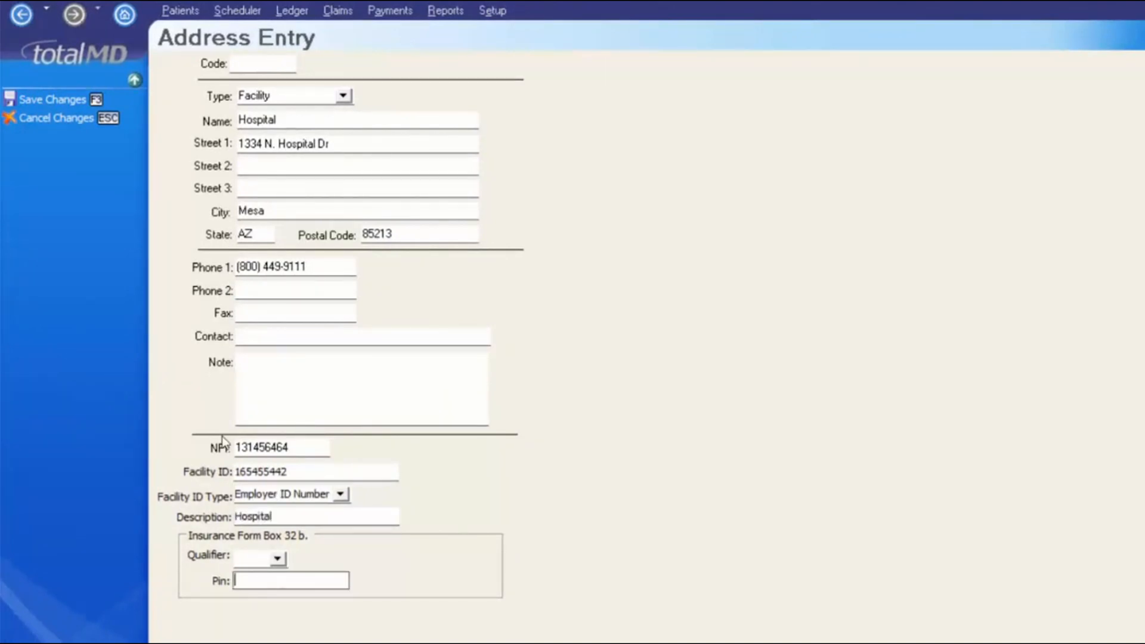
left_click(277, 558)
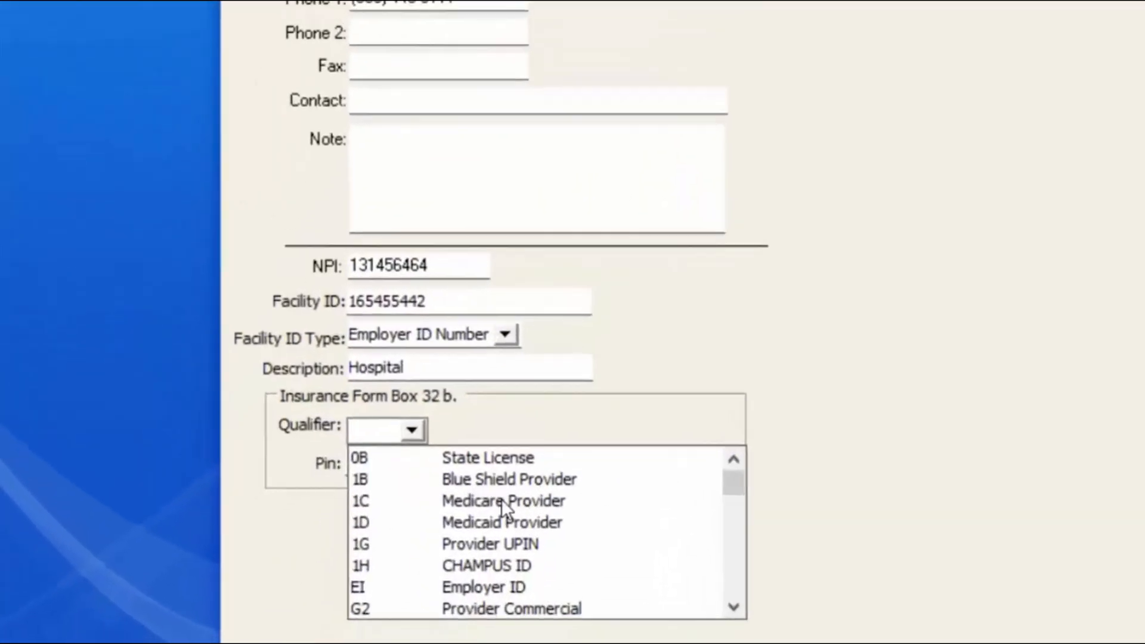
scroll(367, 638, "down", 3)
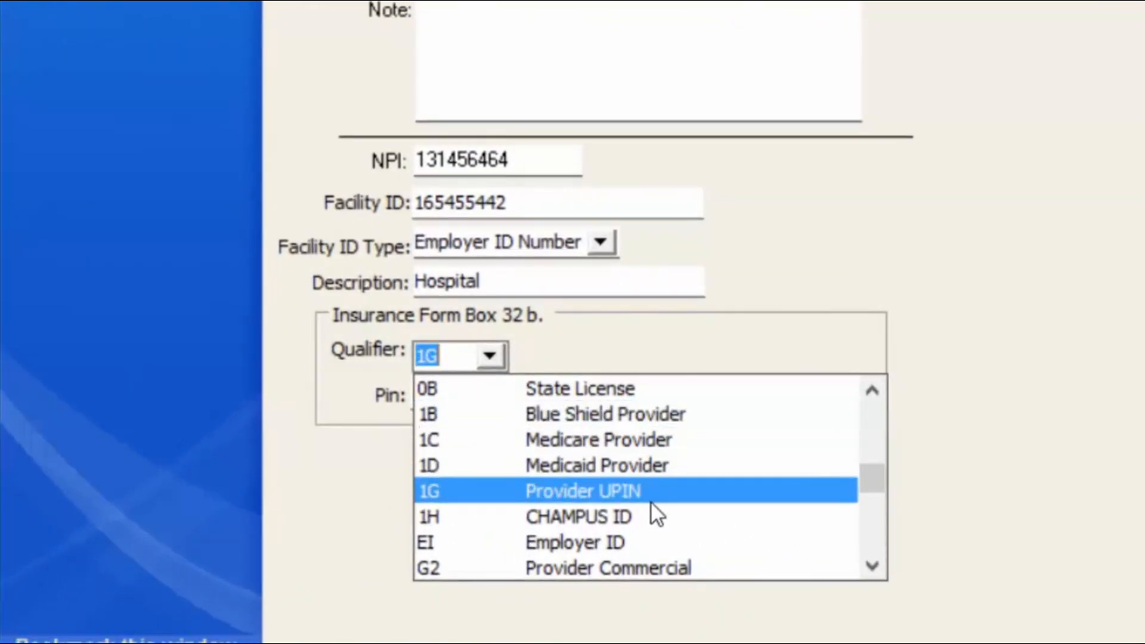
left_click(557, 484)
left_click(487, 396)
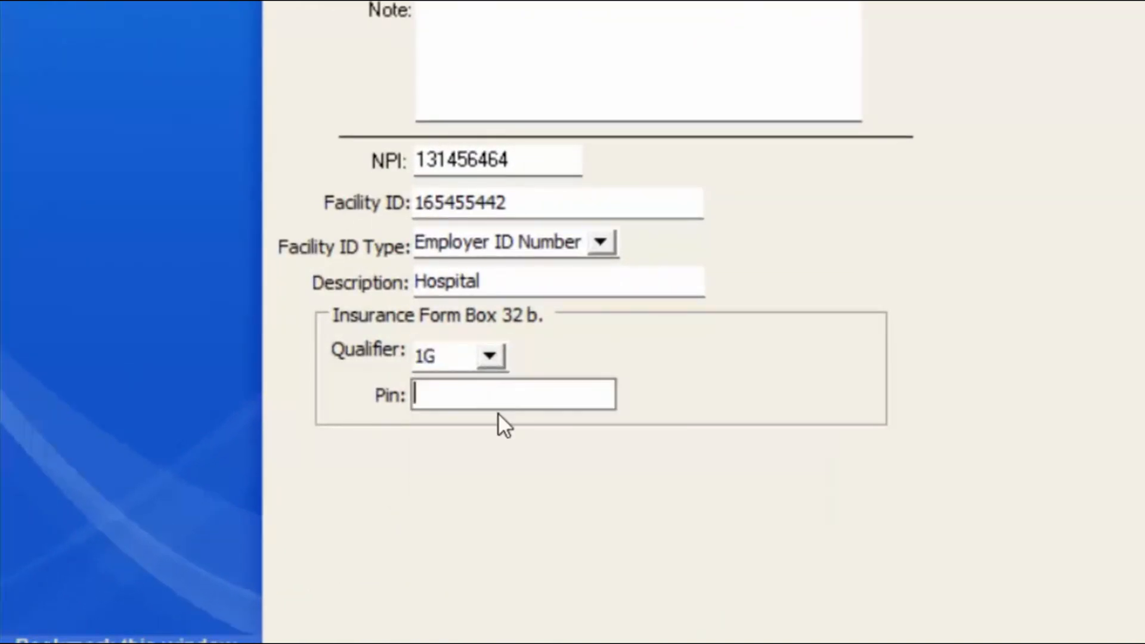
type("15646")
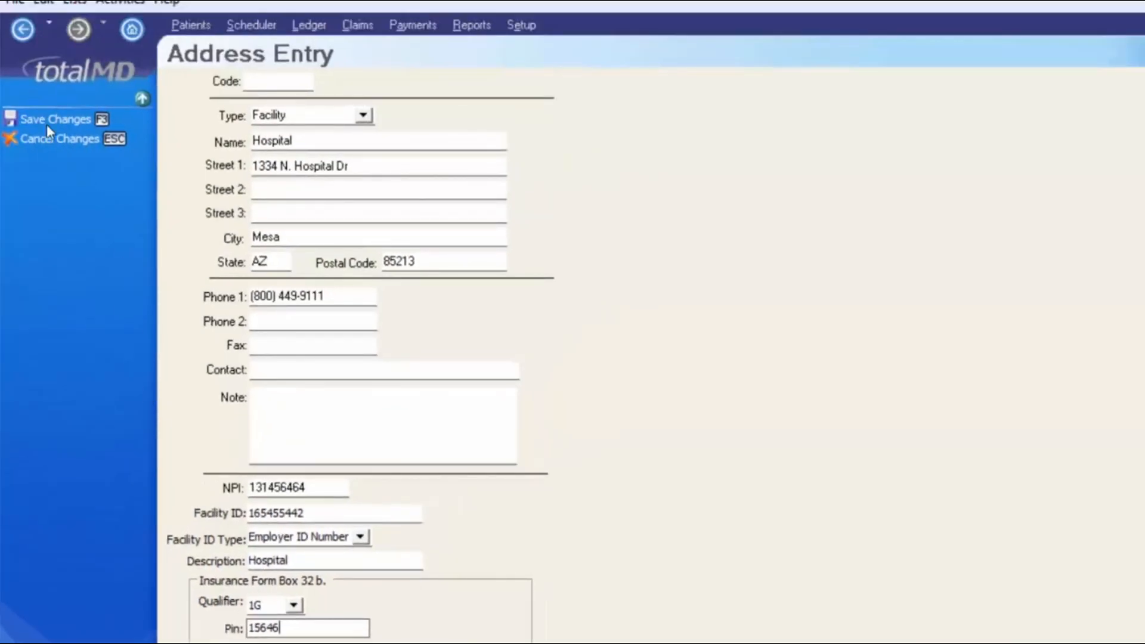
- Save the Hospital facility and assign HOS00 Hospital as the bill's facility
left_click(46, 124)
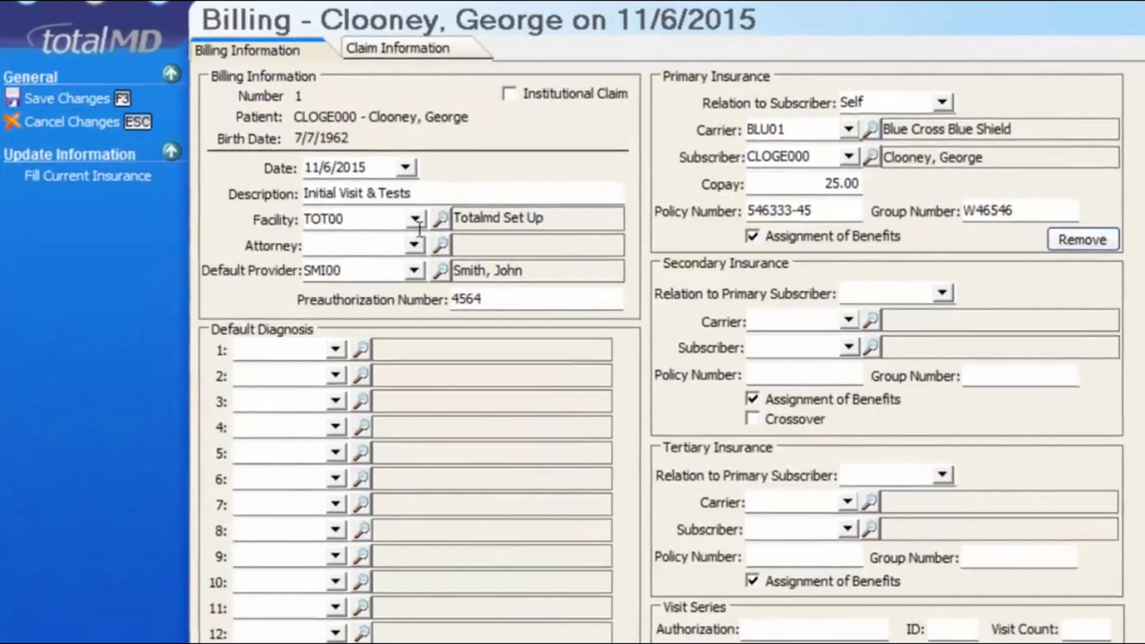
left_click(350, 219)
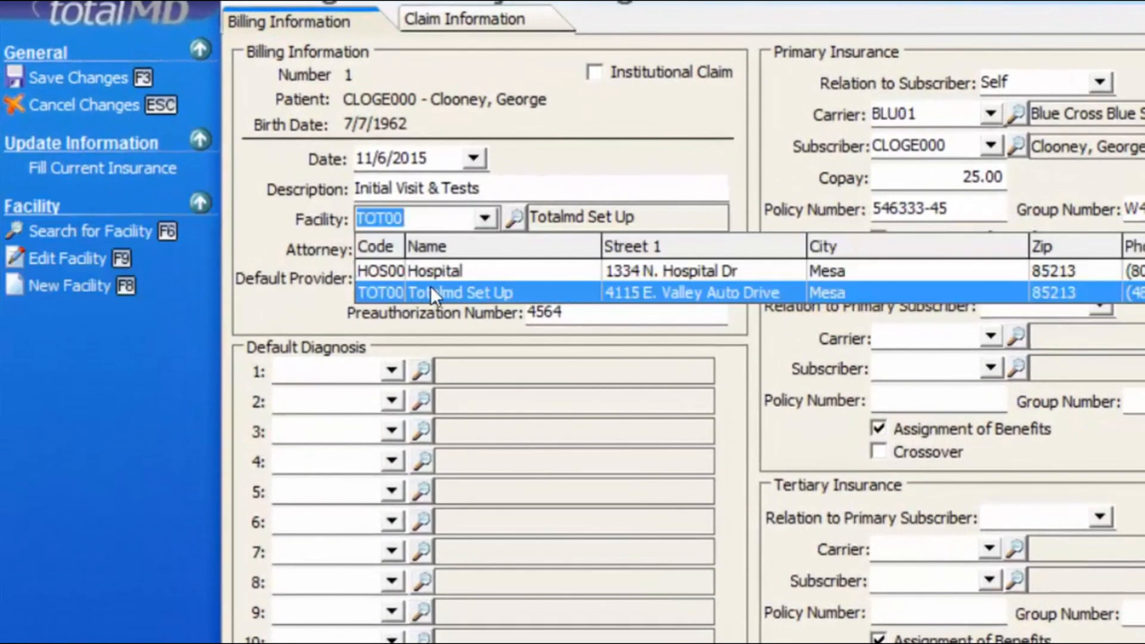
left_click(443, 271)
left_click(484, 250)
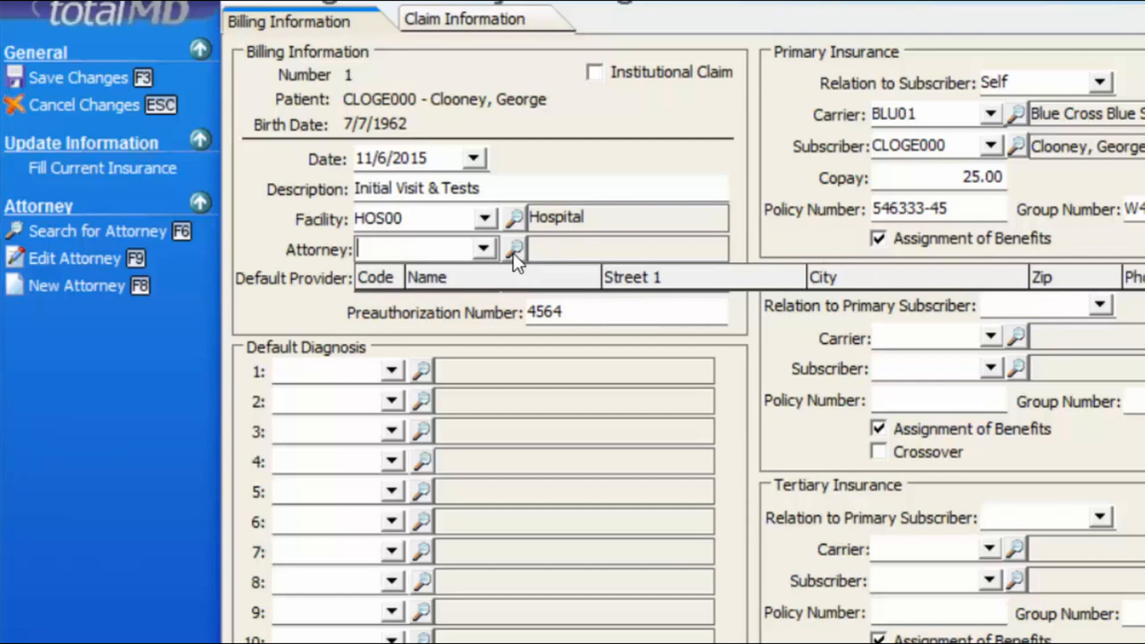
left_click(511, 252)
left_click(511, 252)
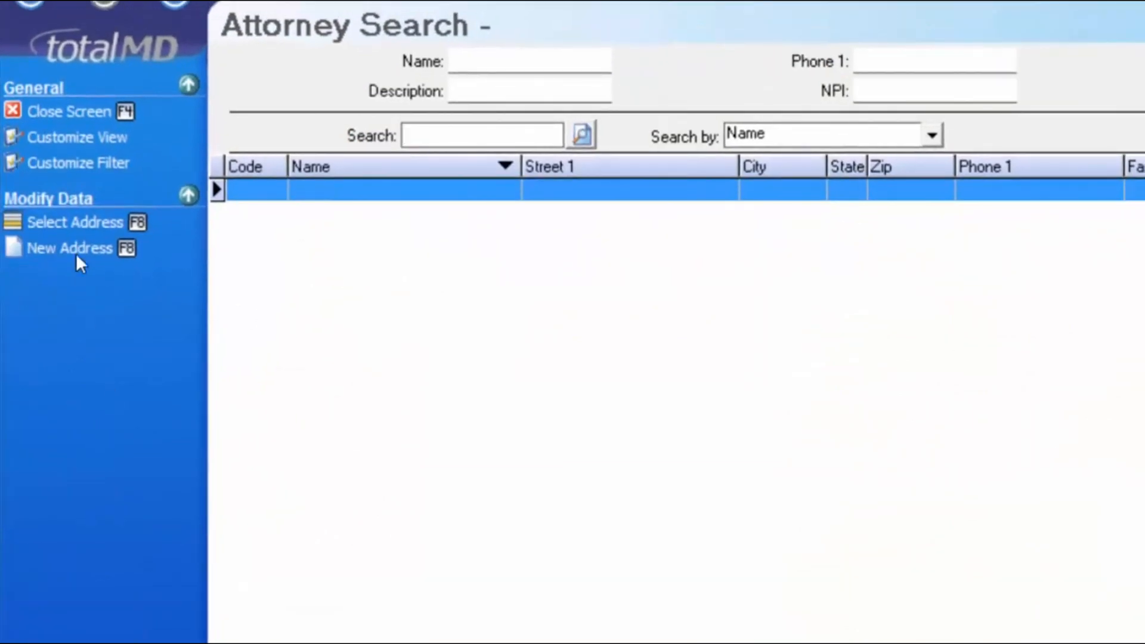
left_click(65, 246)
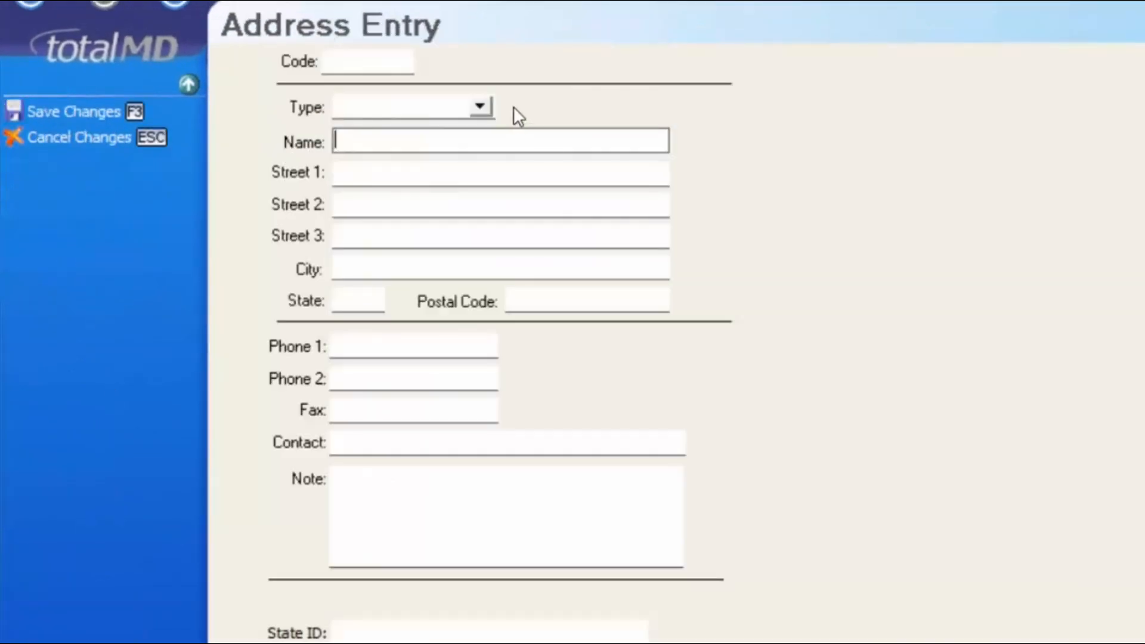
left_click(481, 107)
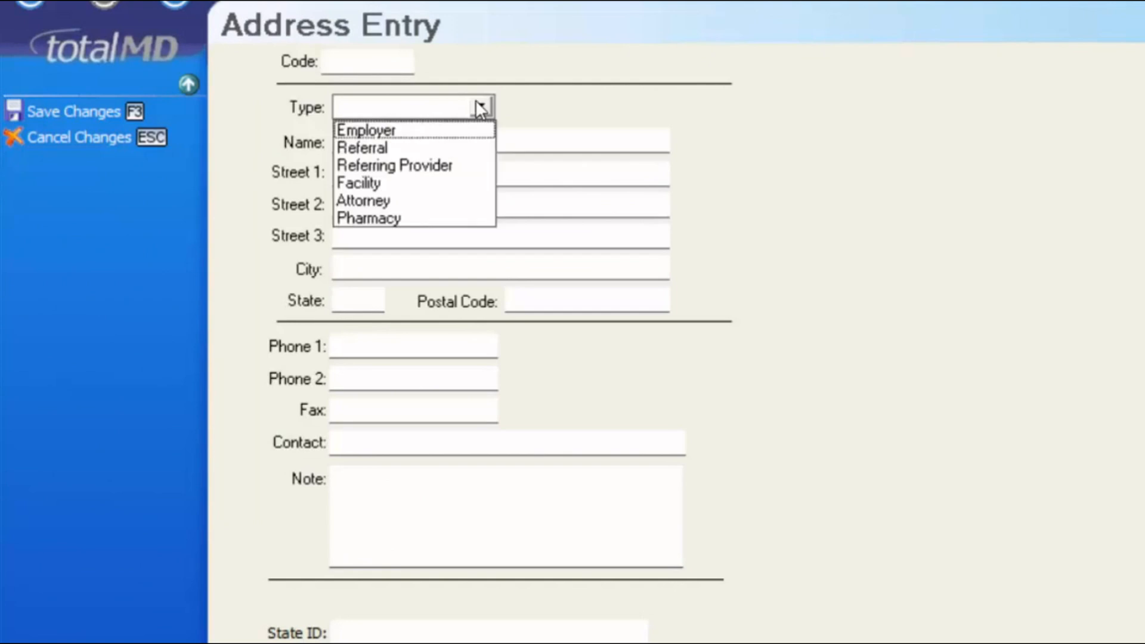
left_click(369, 199)
left_click(109, 136)
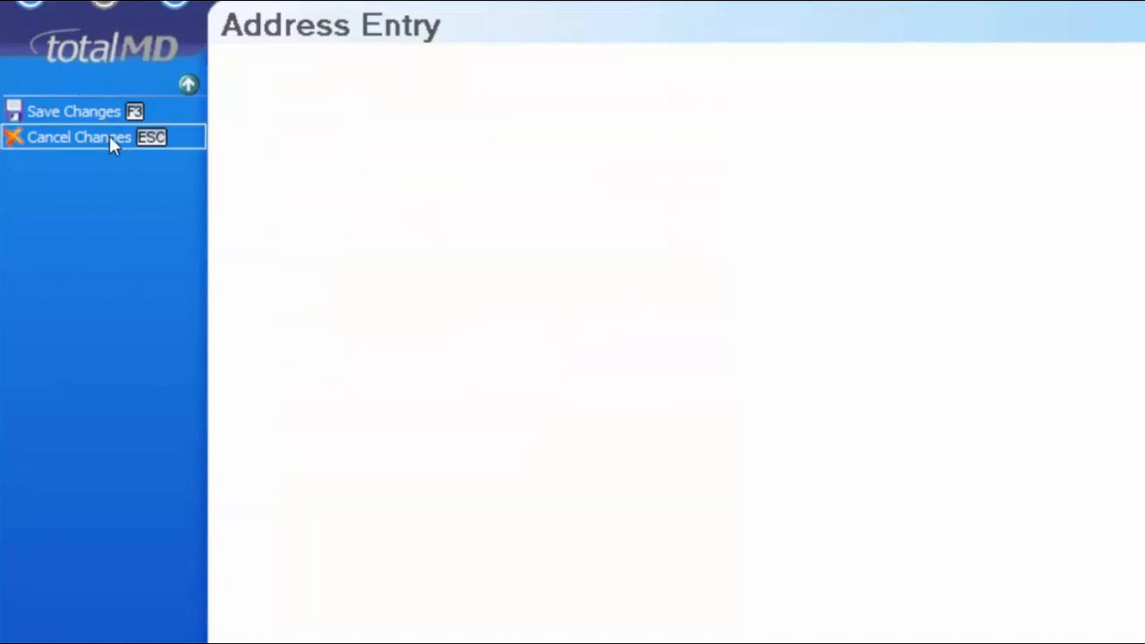
left_click(53, 111)
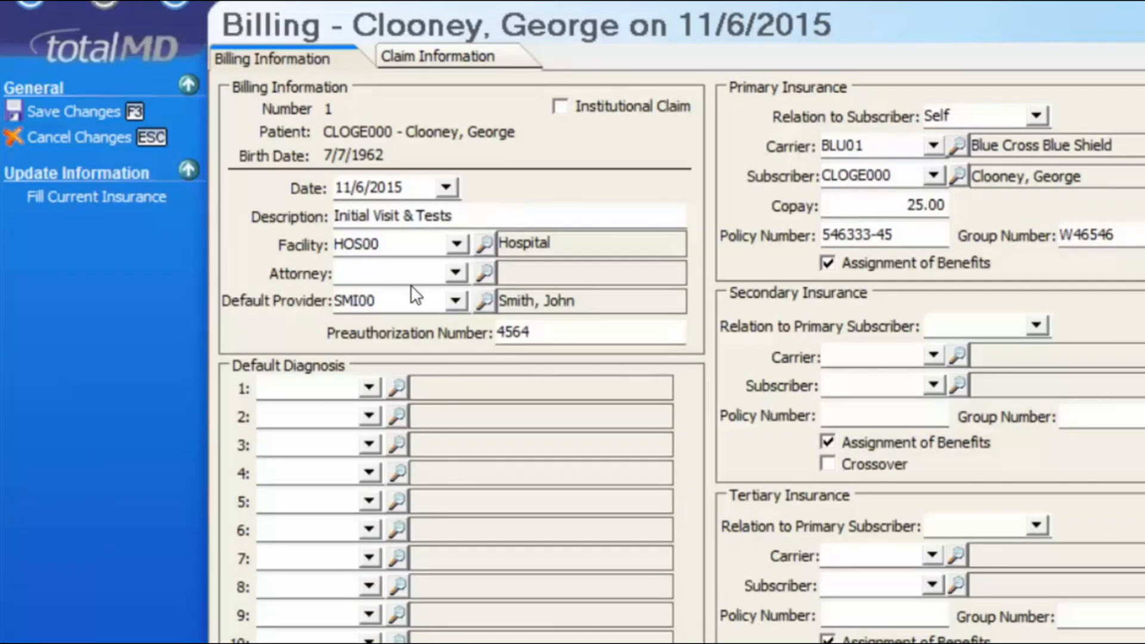
- Keep SMI00 as default provider, glance at Claim Information, and open the Diagnosis 1 code list
left_click(456, 300)
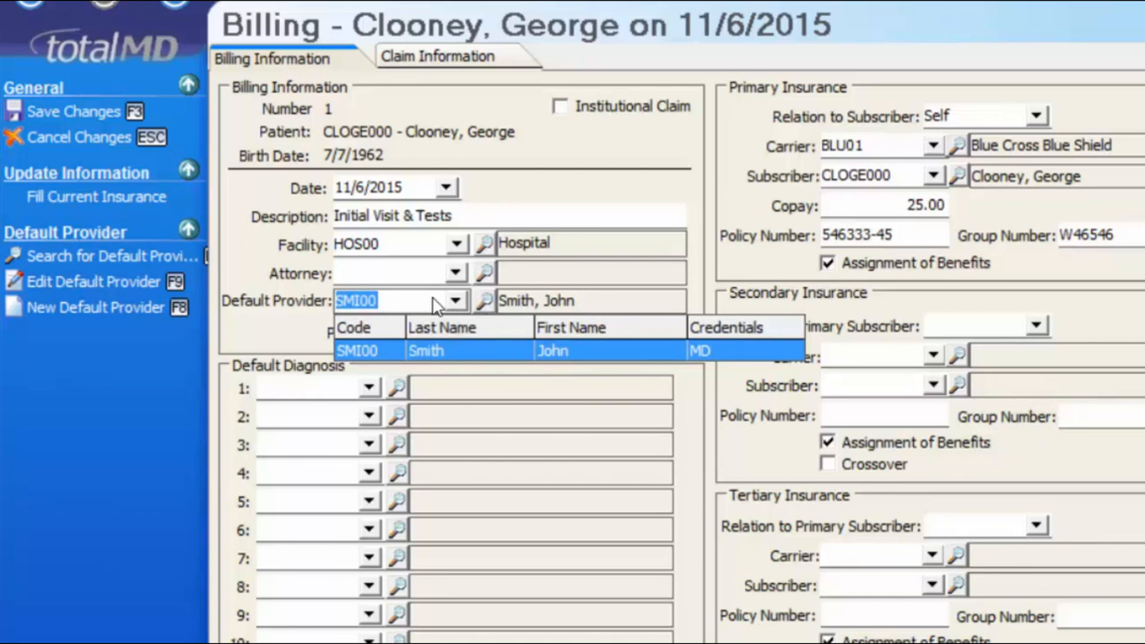
left_click(395, 340)
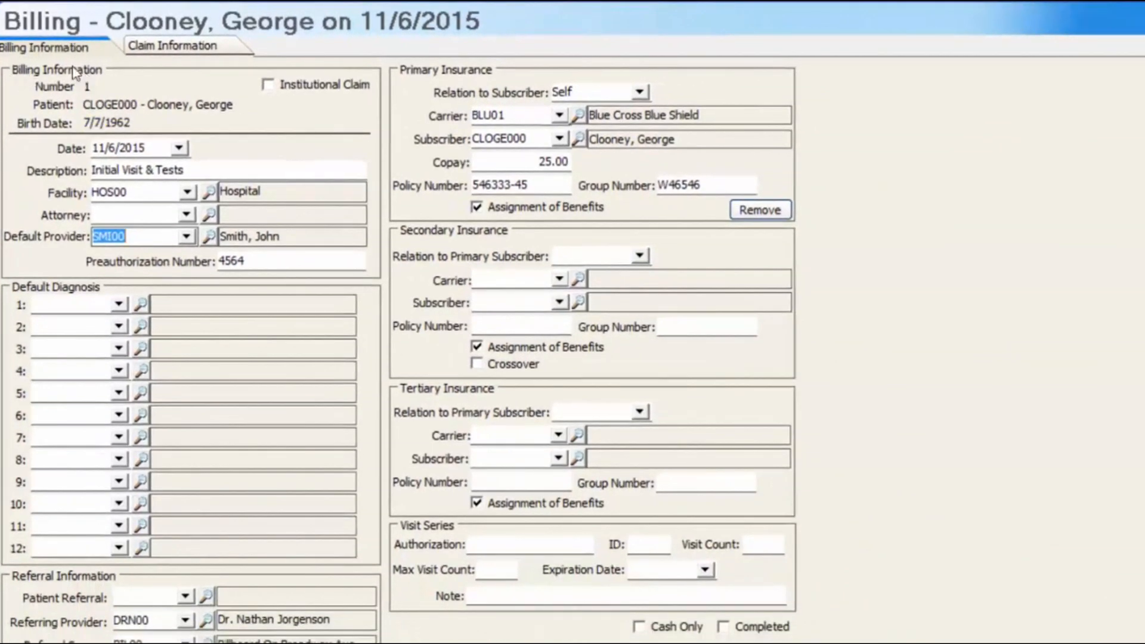
left_click(167, 48)
left_click(111, 49)
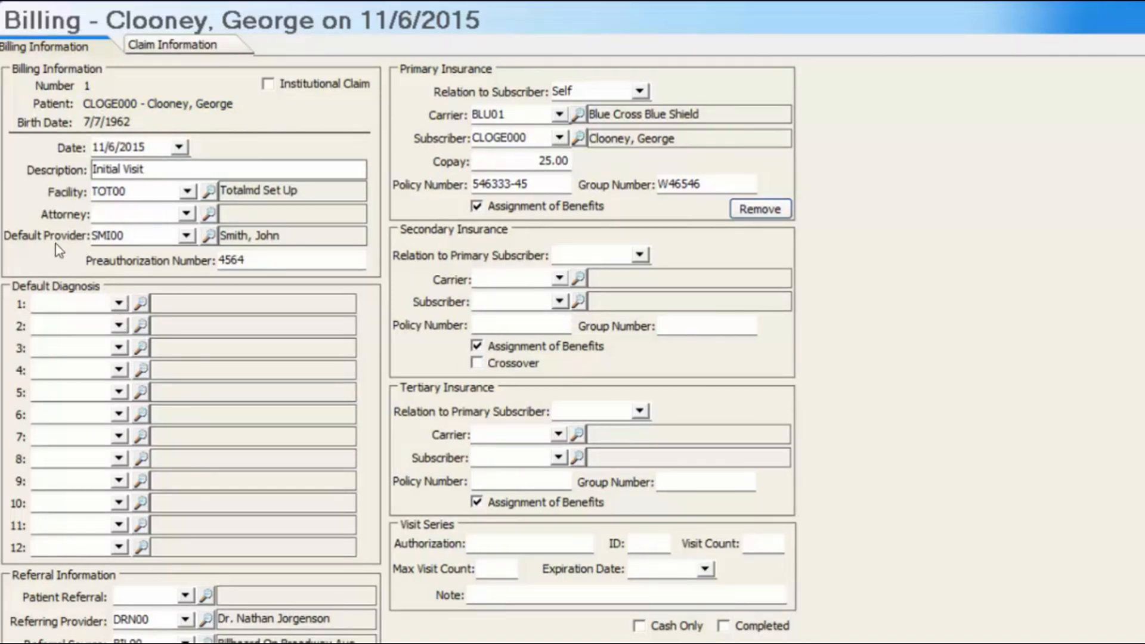
left_click(122, 303)
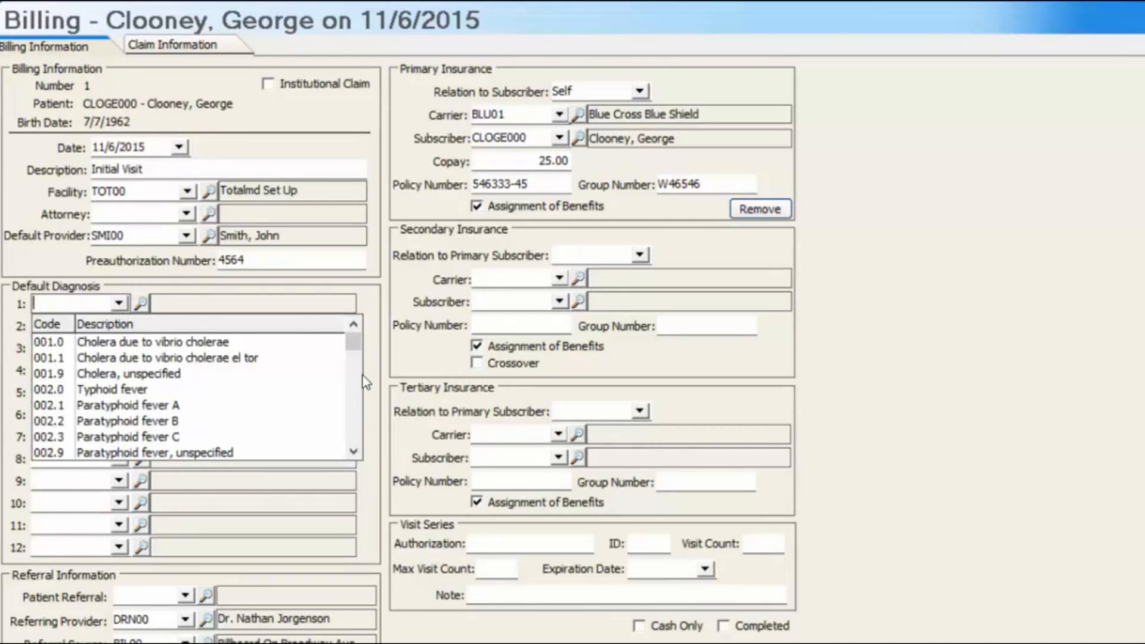
- Enter 250 for Default Diagnosis 1 and open the Diagnosis Code Search from its magnifier
type("250")
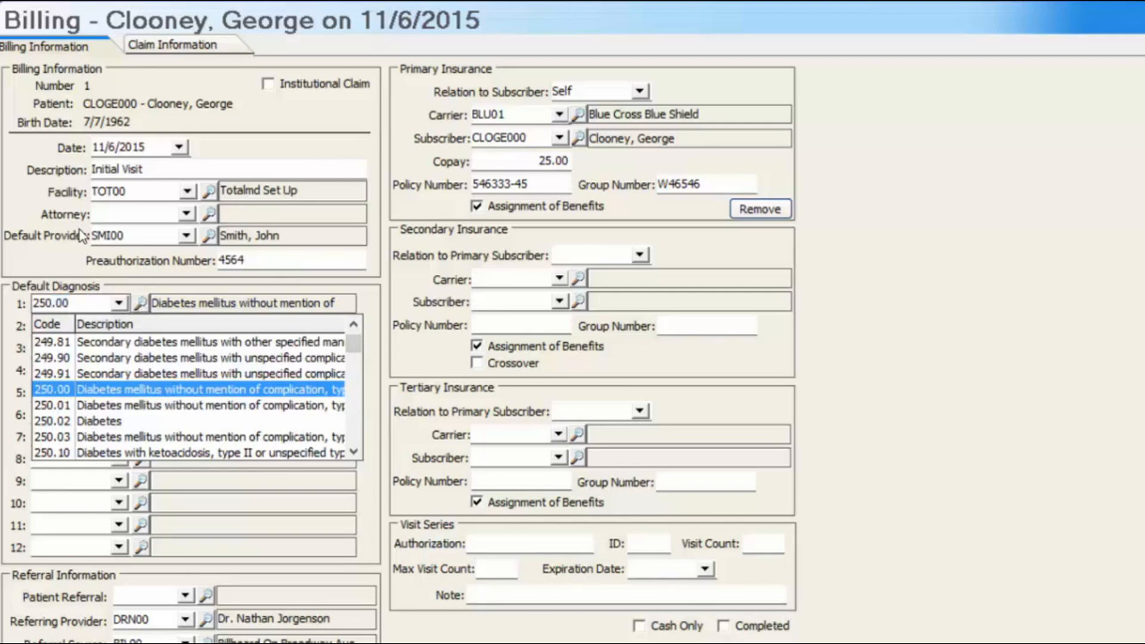
left_click(140, 304)
left_click(140, 305)
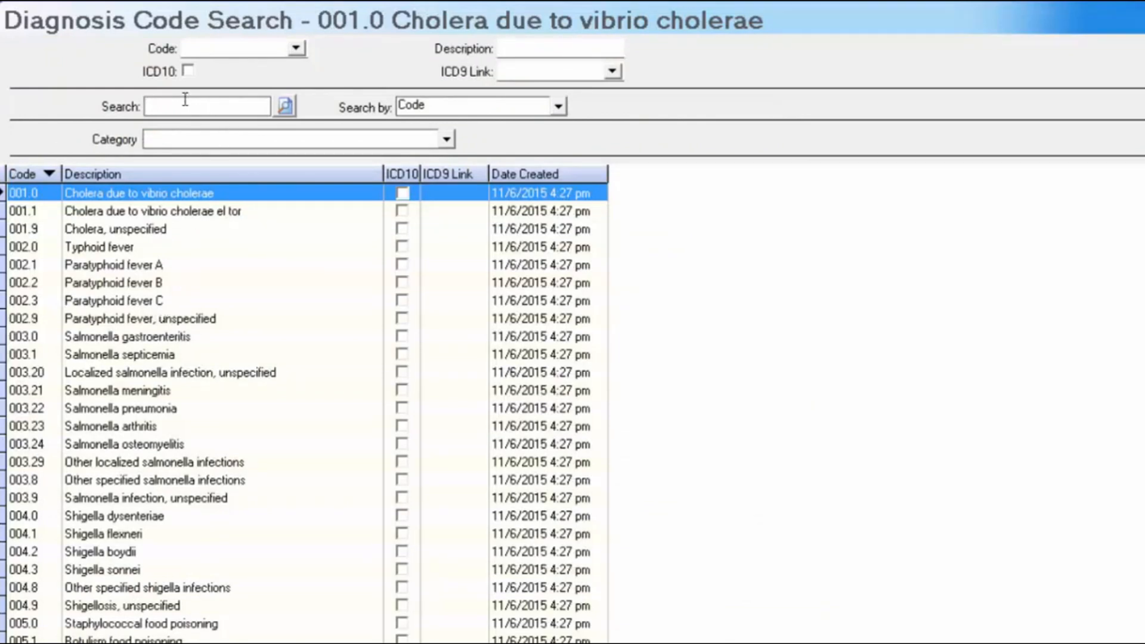
- Pick Z13.1 Diabetes as Default Diagnosis 1 via an ICD-10 search linked to ICD-9 250.02
left_click(188, 72)
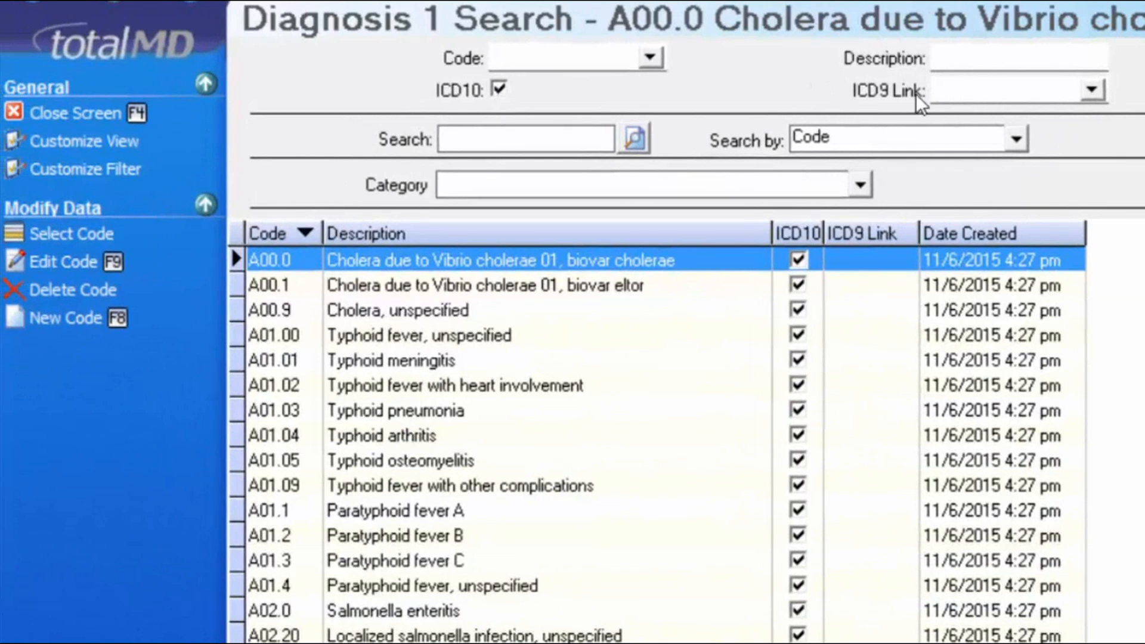
left_click(1000, 88)
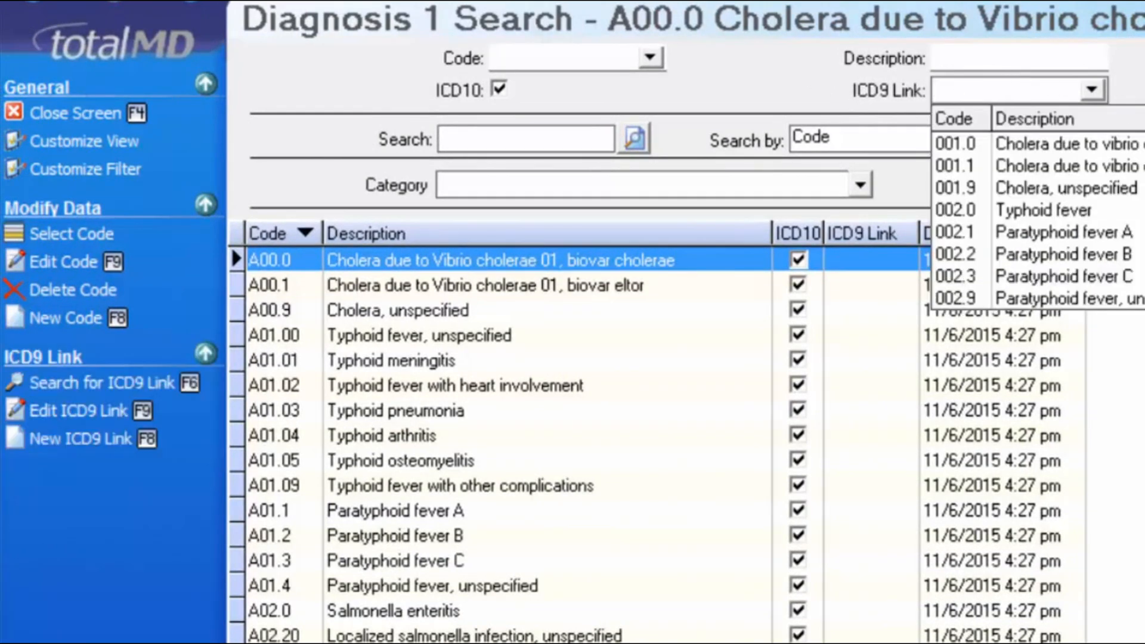
type("250")
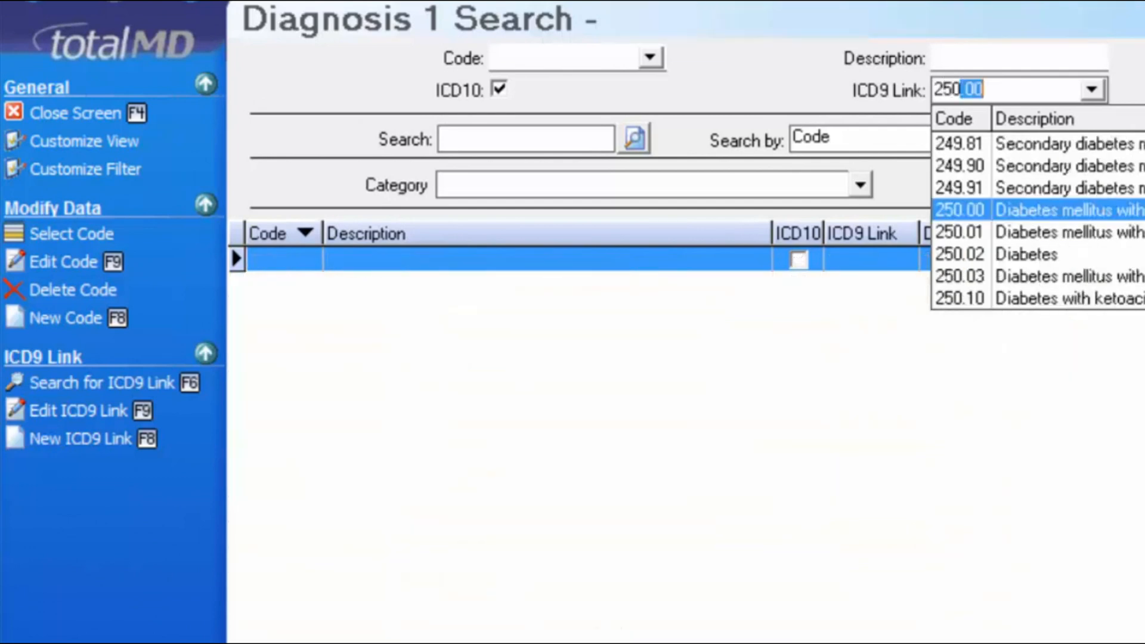
type(".02")
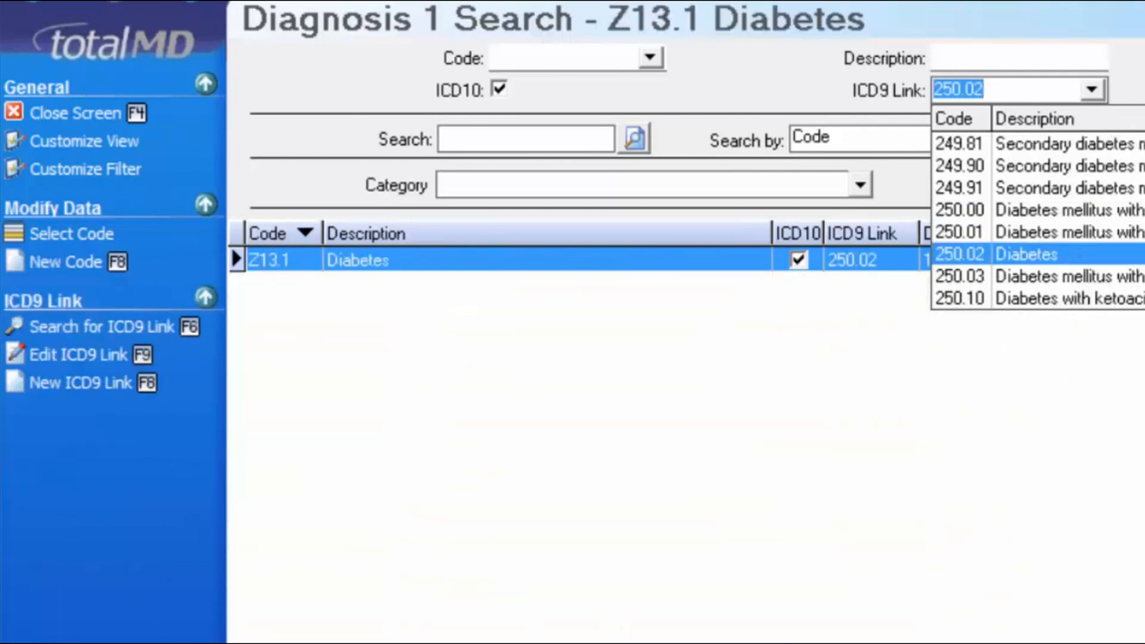
key("Return")
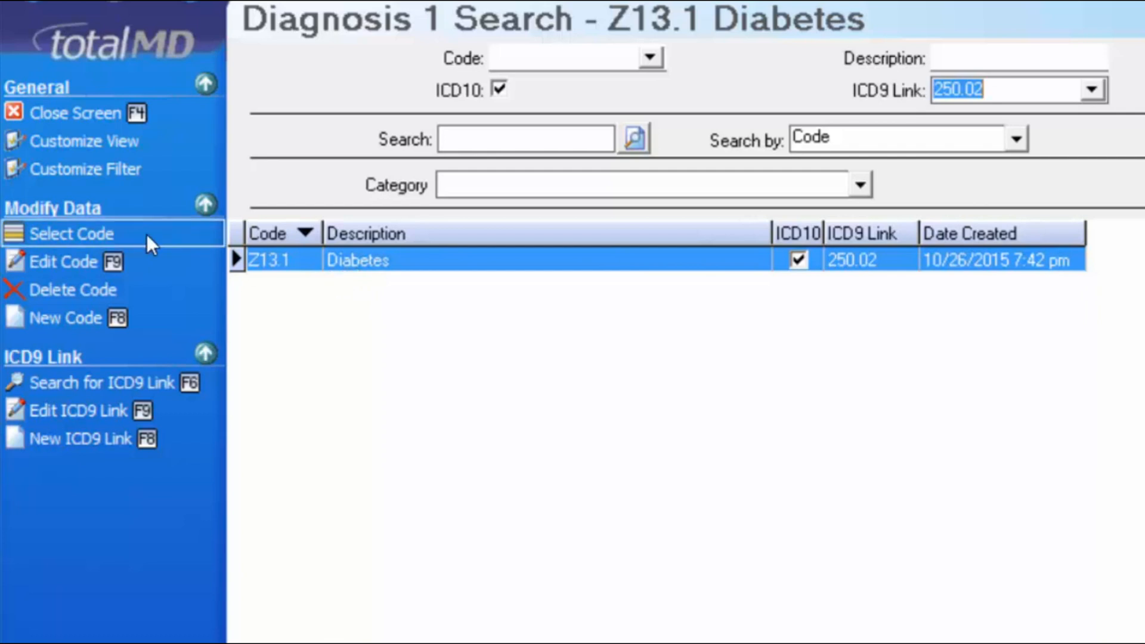
left_click(71, 232)
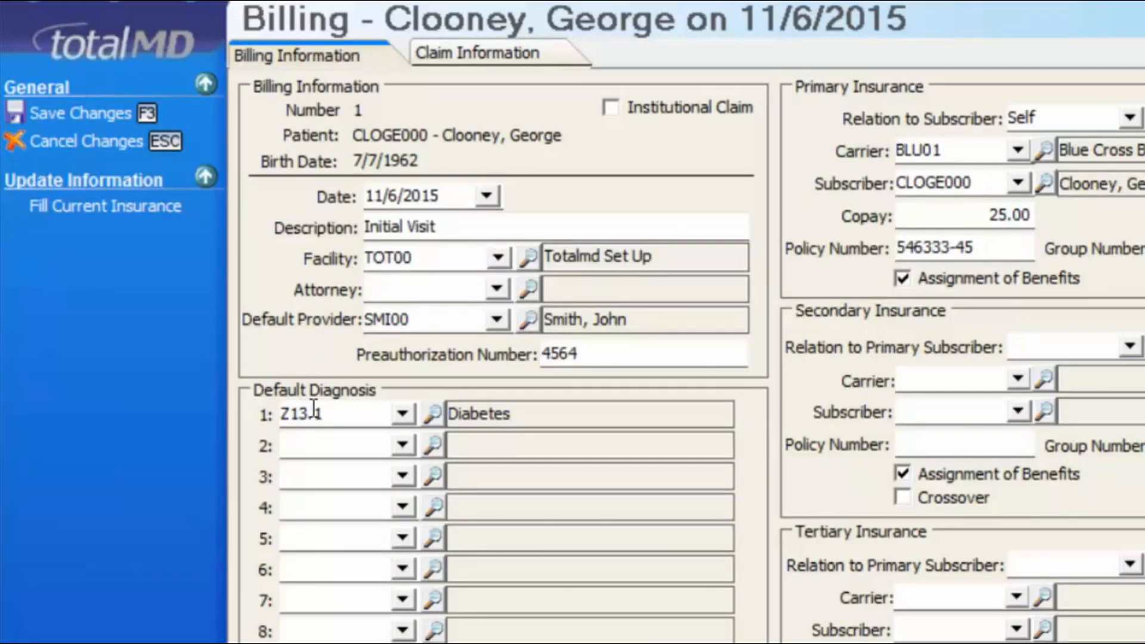
- Set Default Diagnosis 2 to 002.2 Paratyphoid fever B and Diagnosis 3 to 005.89 bacterial food poisoning
left_click(333, 446)
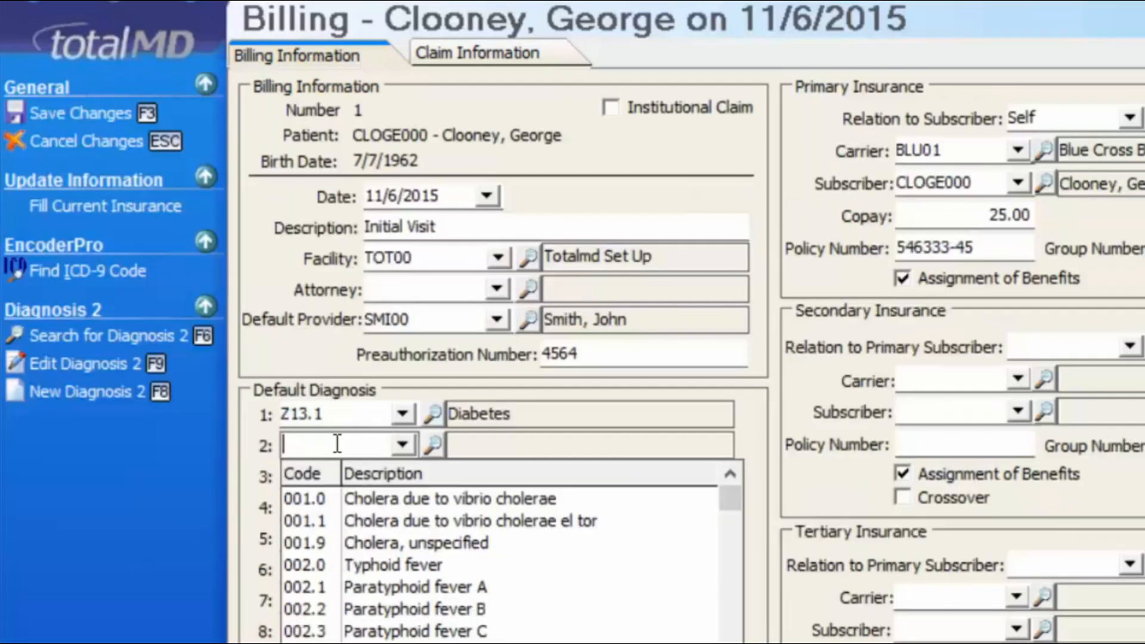
left_click(396, 609)
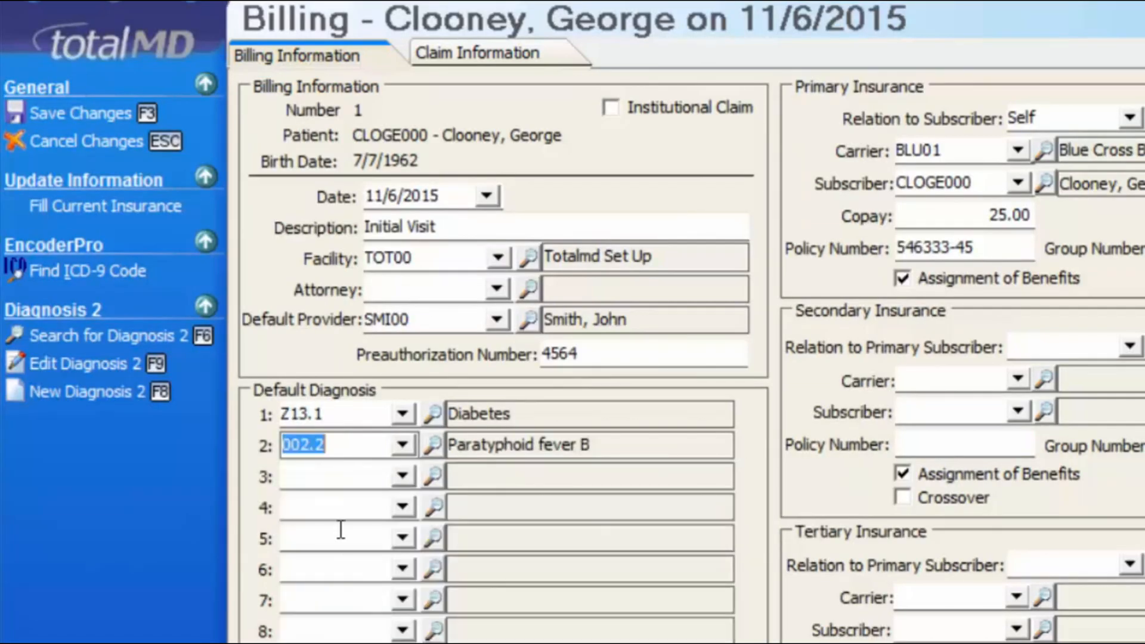
left_click(334, 474)
scroll(400, 607, "down", 8)
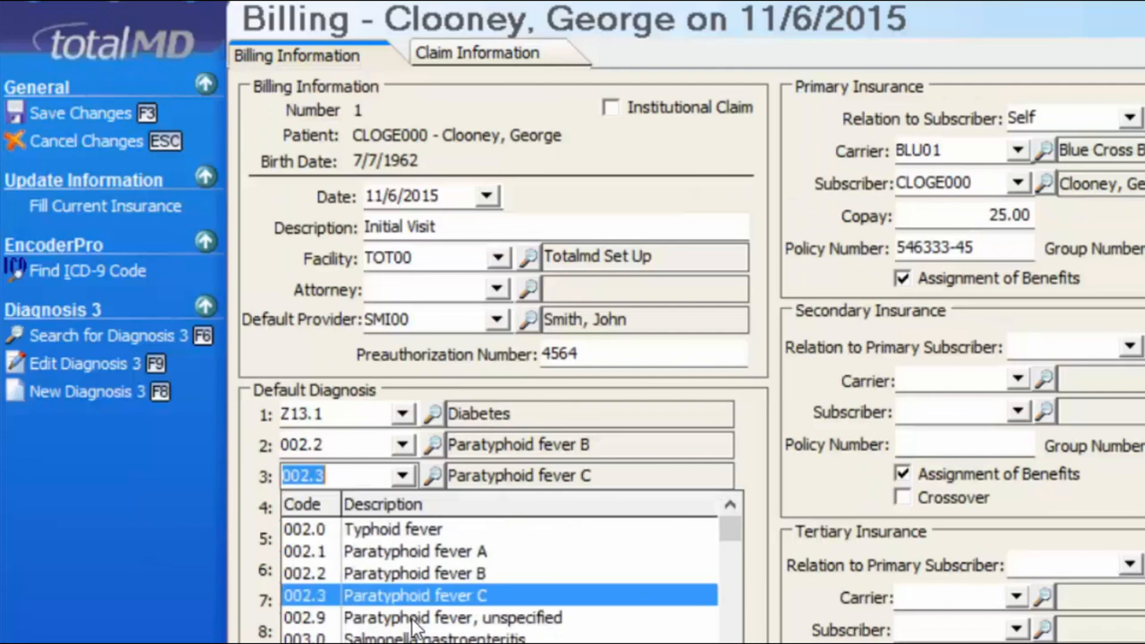
scroll(400, 607, "down", 2)
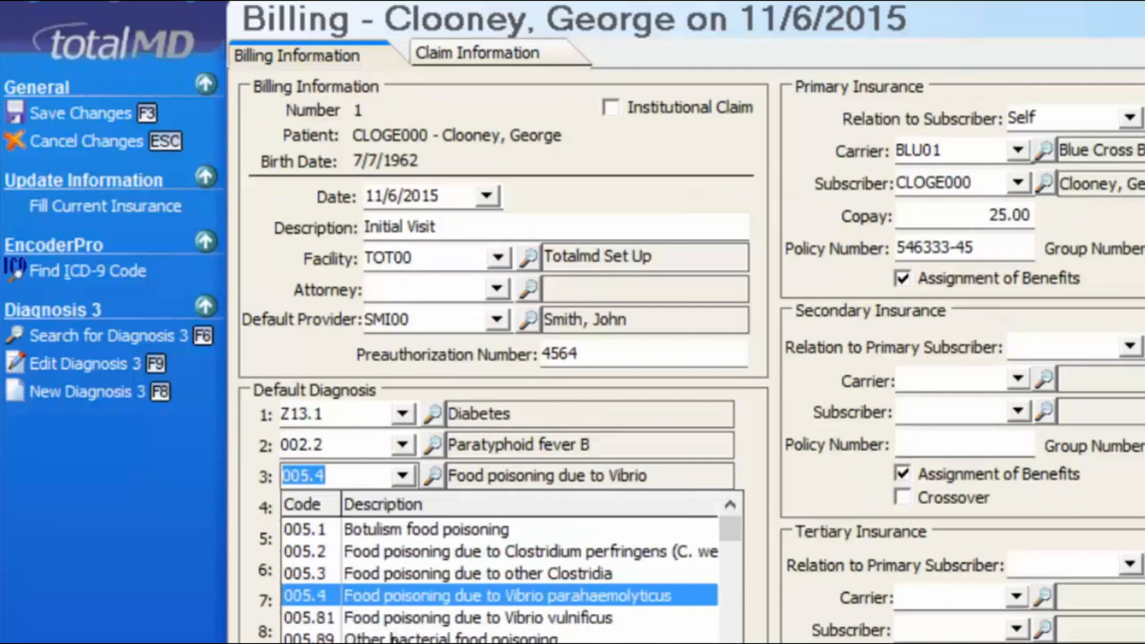
left_click(398, 635)
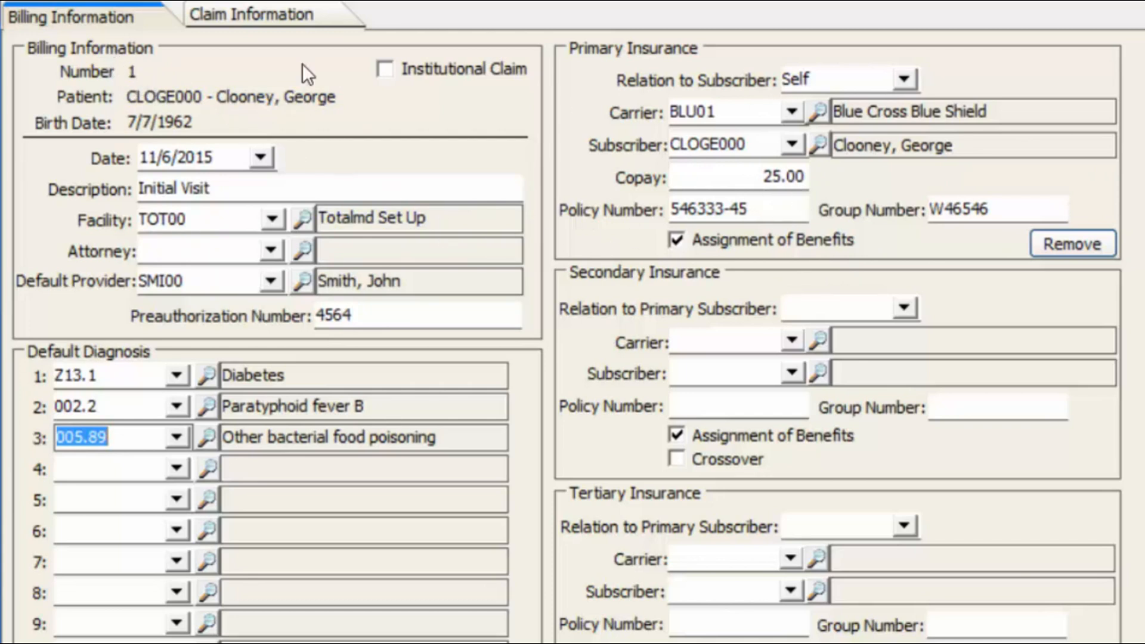
- Preview the Institutional Claim fields, leave Institutional Claim unchecked, and go to Claim Information
left_click(386, 71)
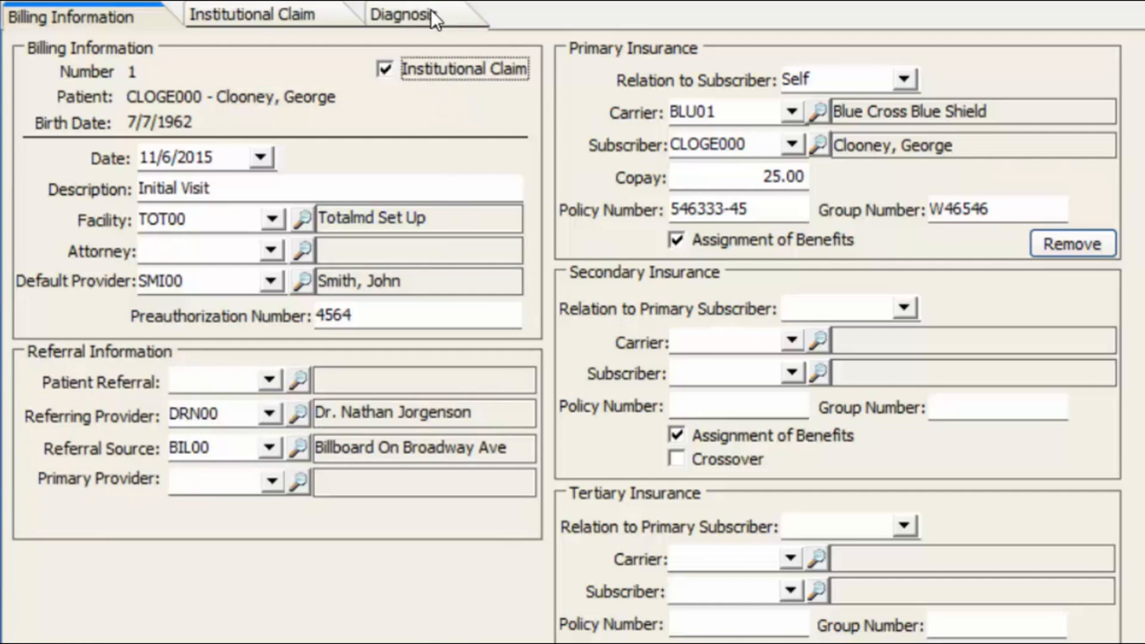
left_click(287, 12)
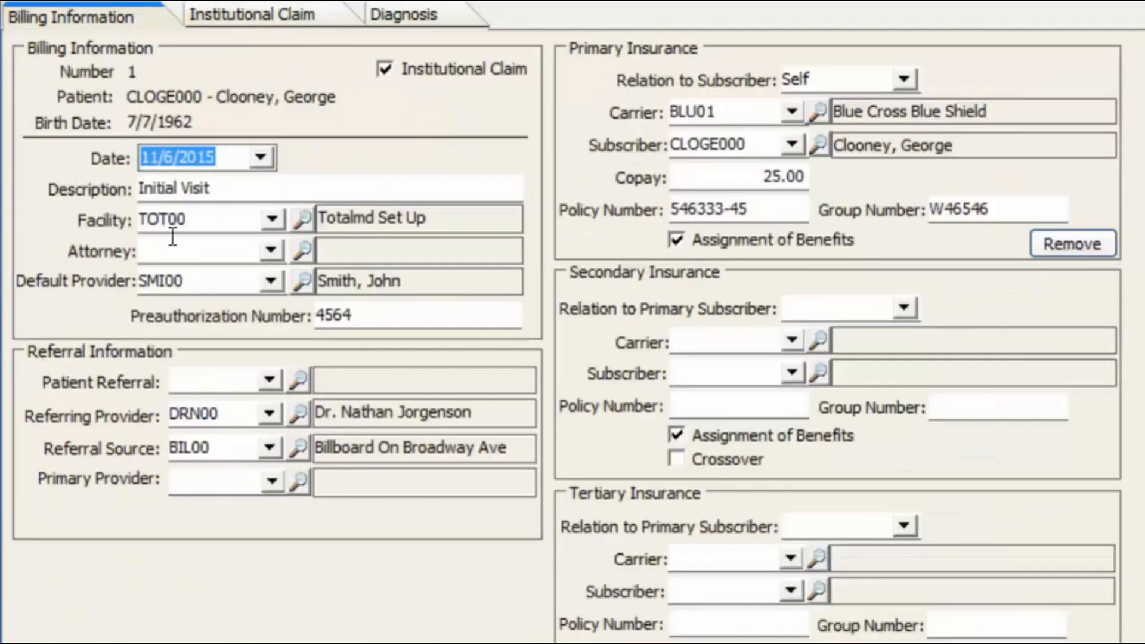
left_click(383, 70)
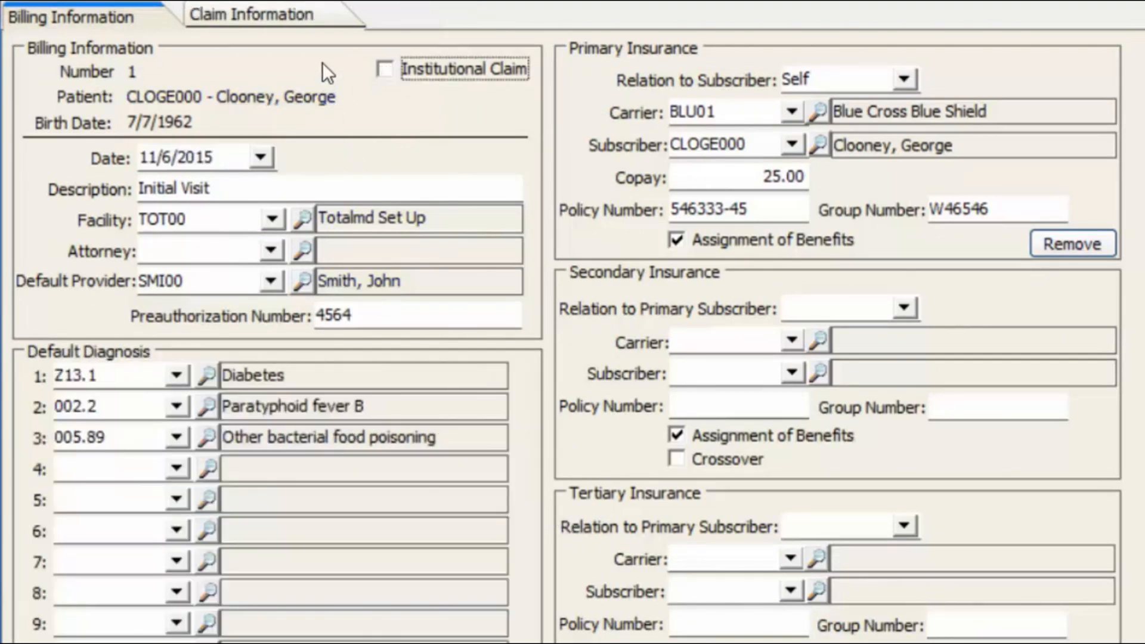
left_click(241, 16)
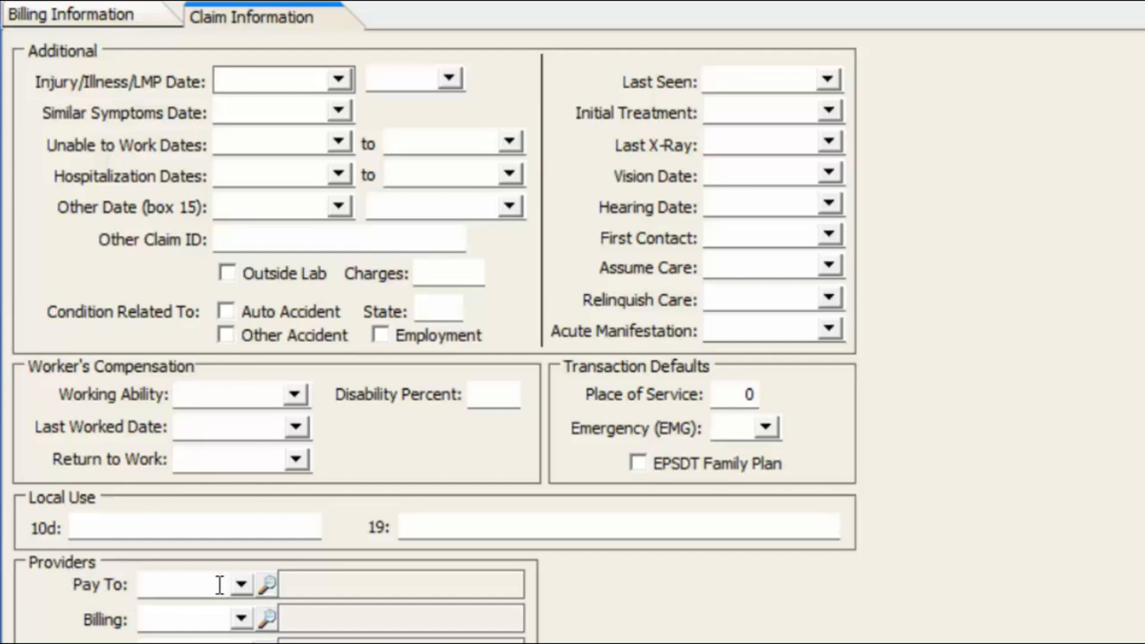
- Flip between Billing and Claim Information and check the pay-to provider list without choosing one
left_click(94, 9)
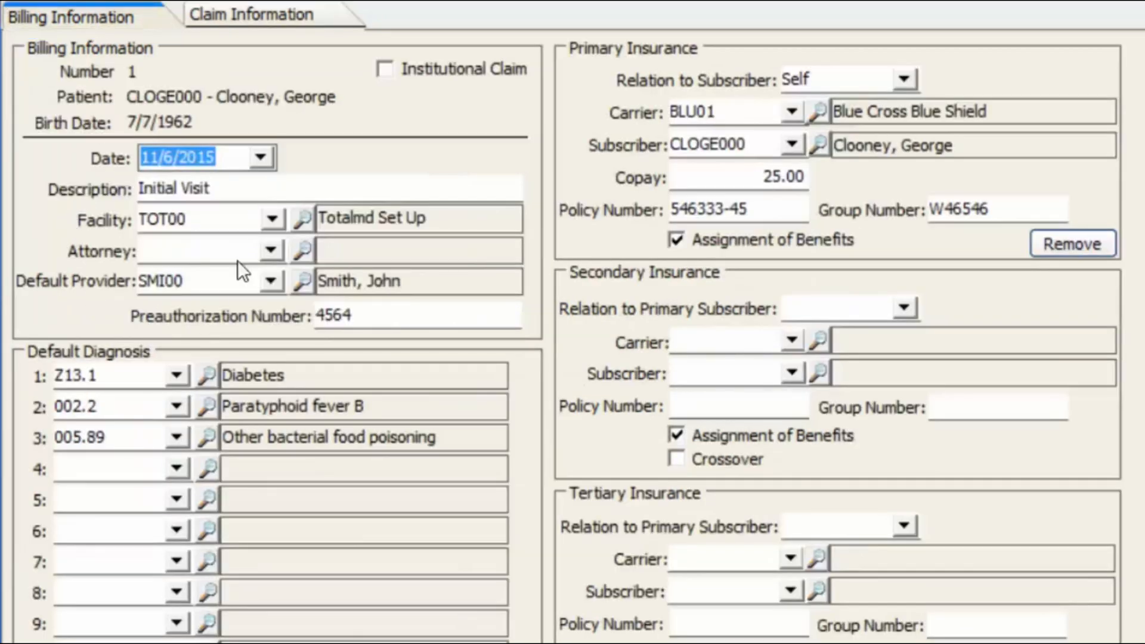
left_click(252, 13)
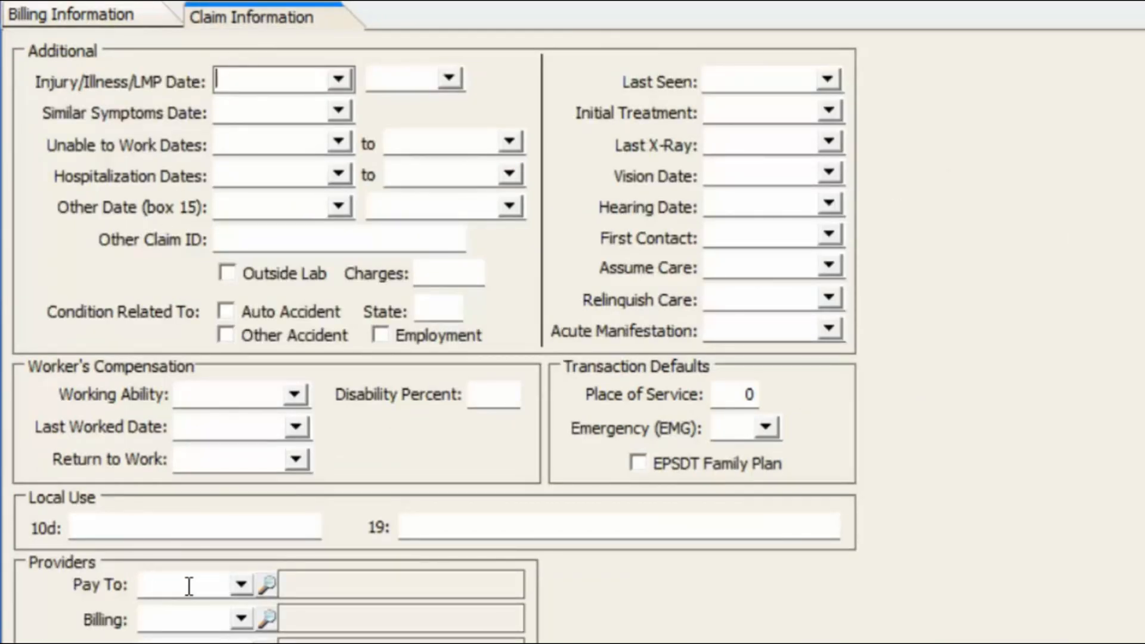
left_click(240, 584)
left_click(47, 598)
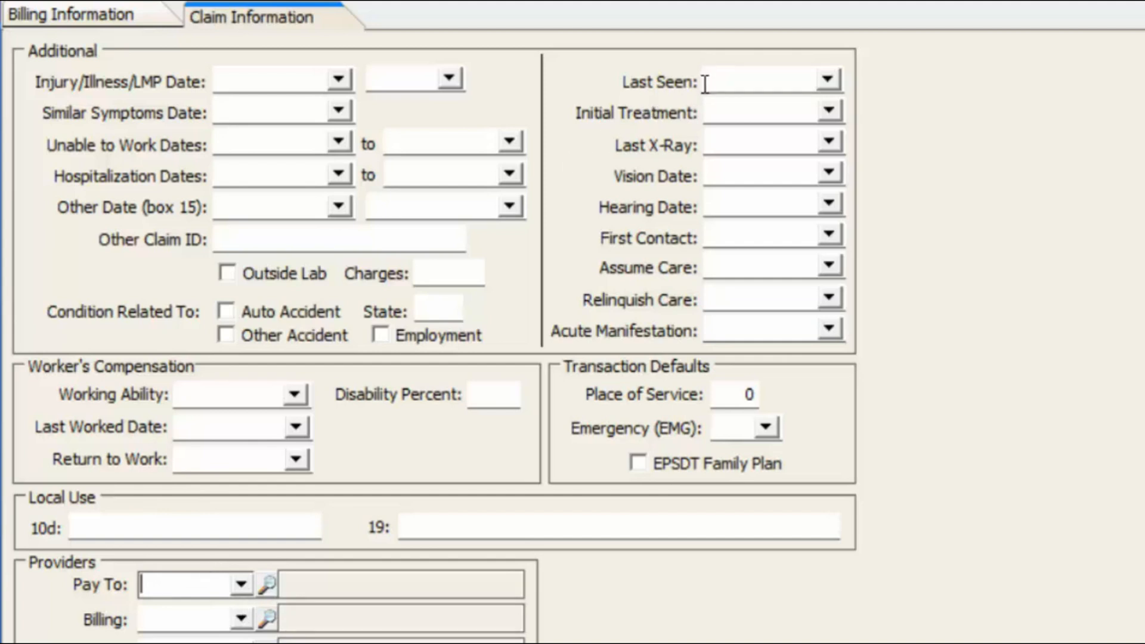
- Set Initial Treatment and First Contact dates to 11/07/2015 and Place of Service to 11
left_click(764, 112)
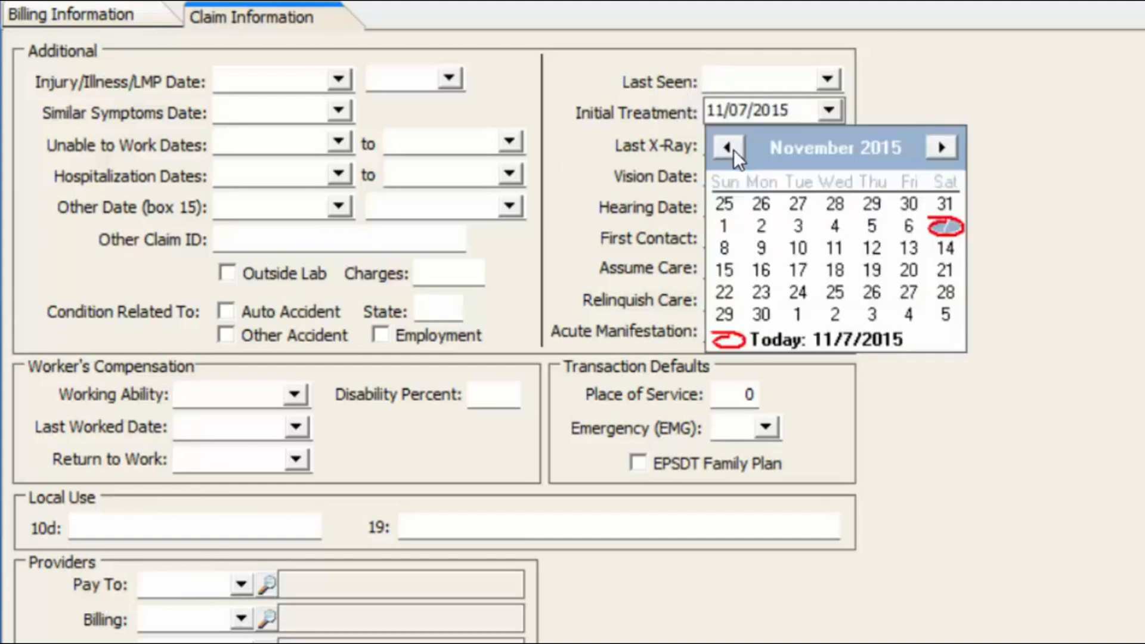
left_click(952, 229)
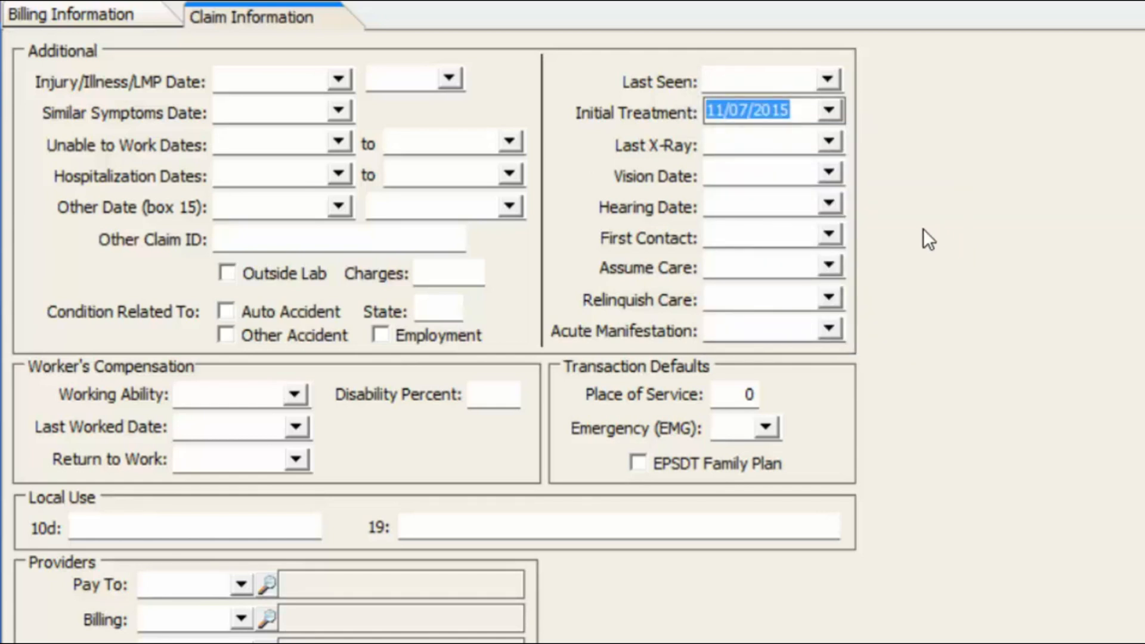
left_click(829, 234)
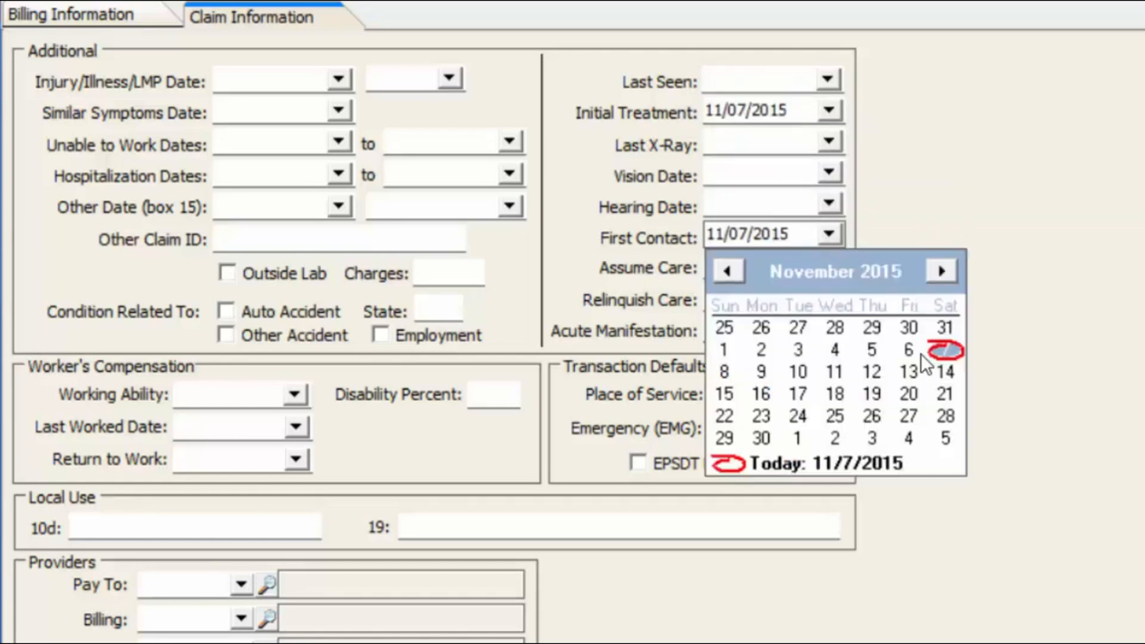
left_click(952, 349)
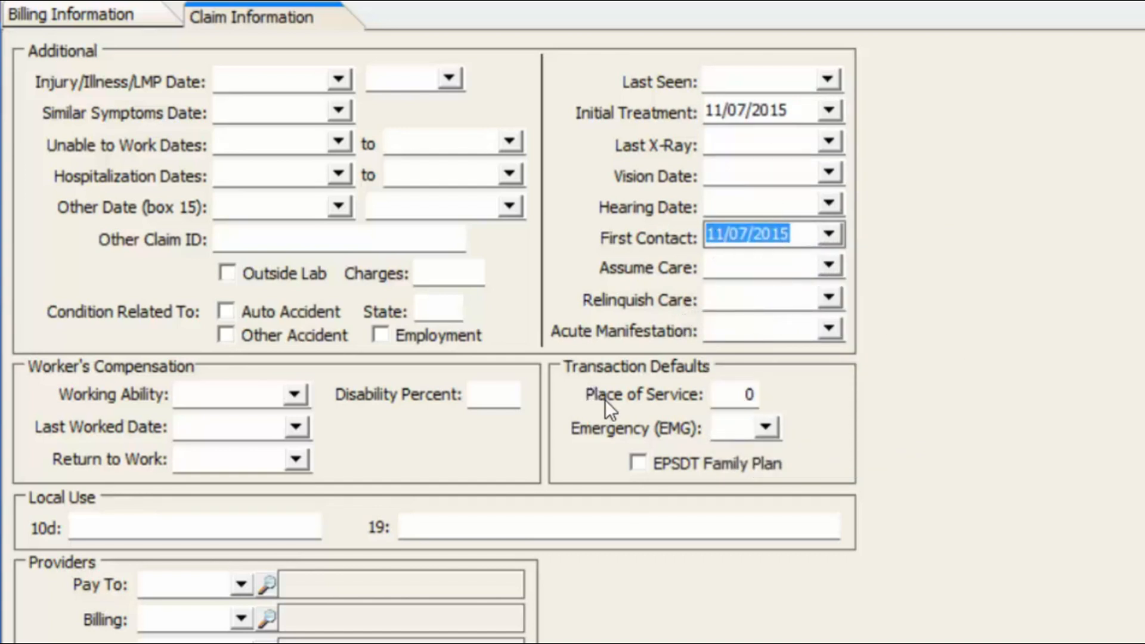
left_click(742, 392)
double_click(718, 394)
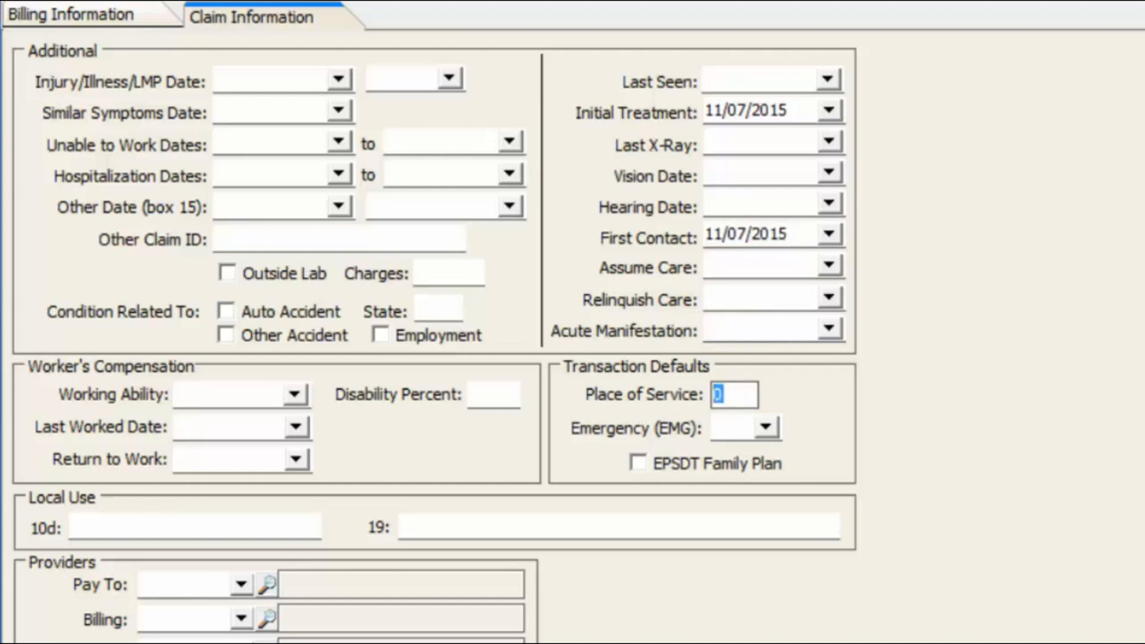
type("11")
- Review the Billing Information and Claim Information pages, ending on Claim Information
left_click(122, 10)
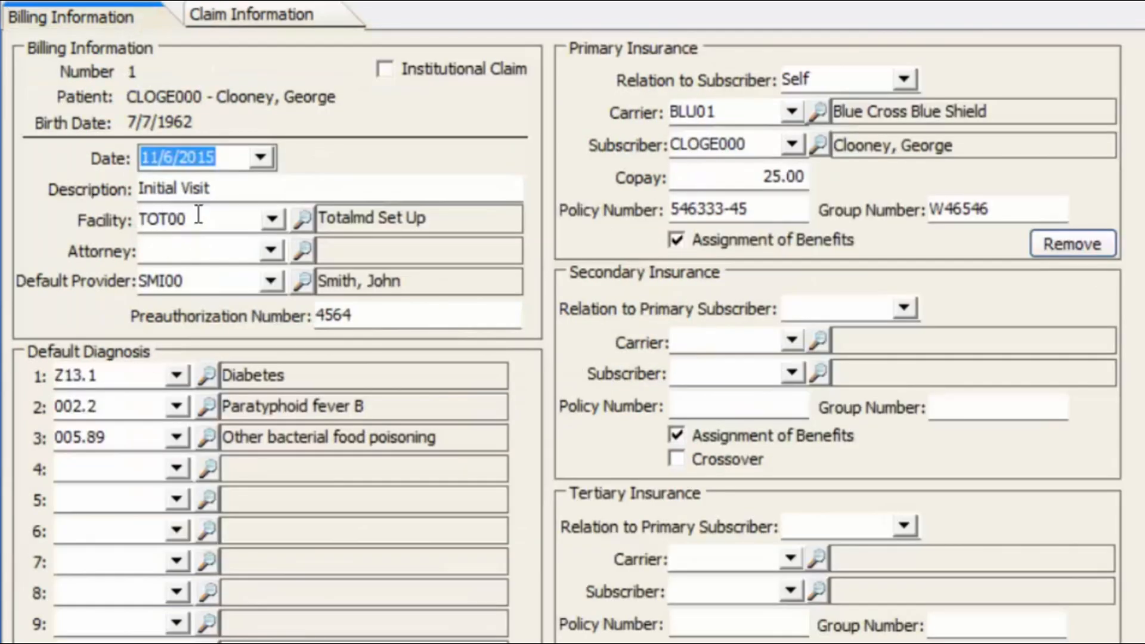
left_click(256, 13)
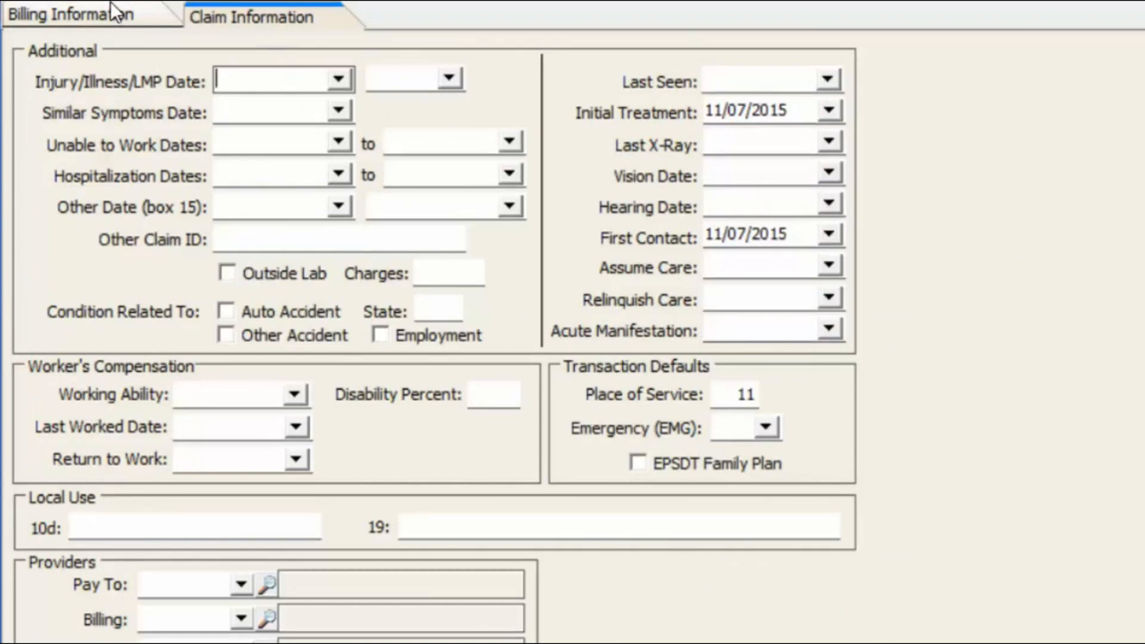
left_click(45, 5)
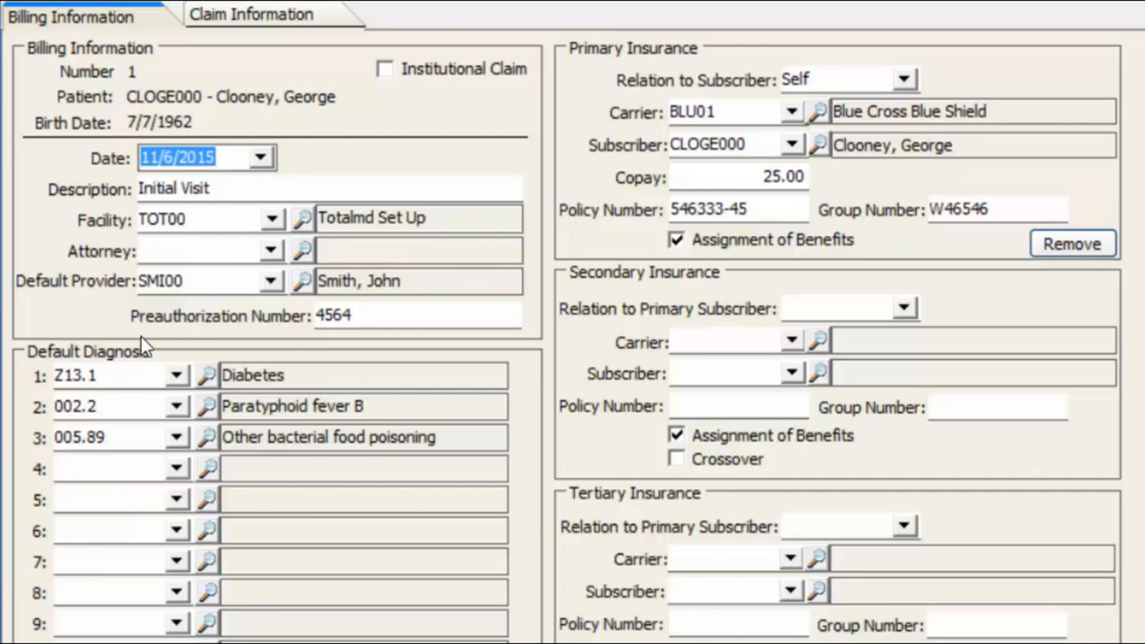
left_click(255, 13)
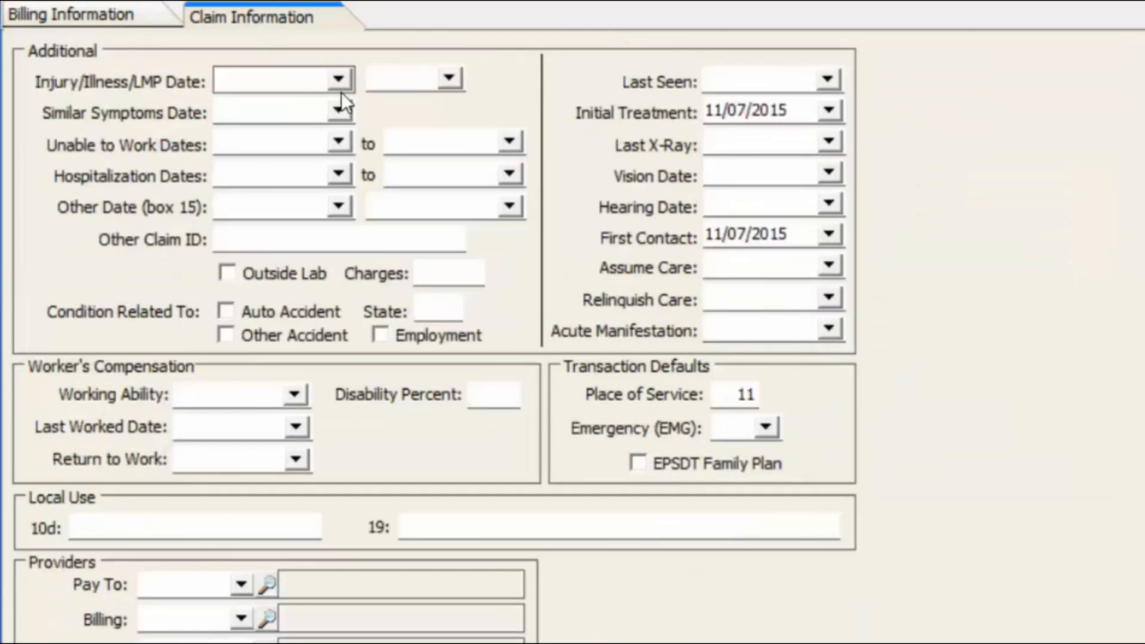
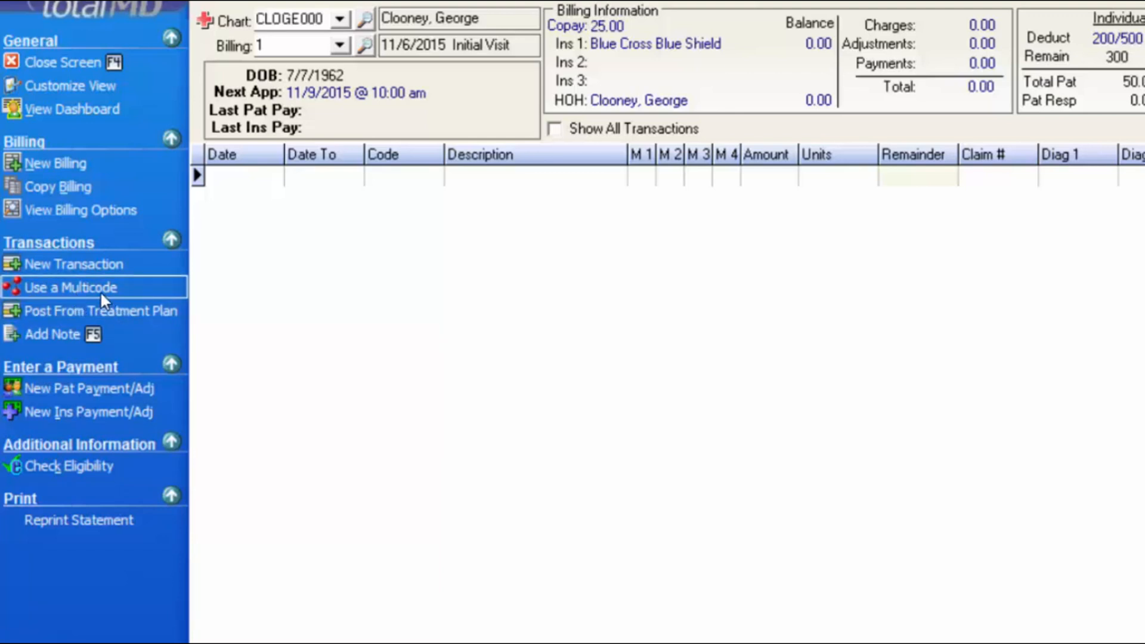
- Apply the 'Office visit with blood/uranalysis testing' multicode, adding an 11/6/2015 row with diagnosis Z13.1
left_click(100, 291)
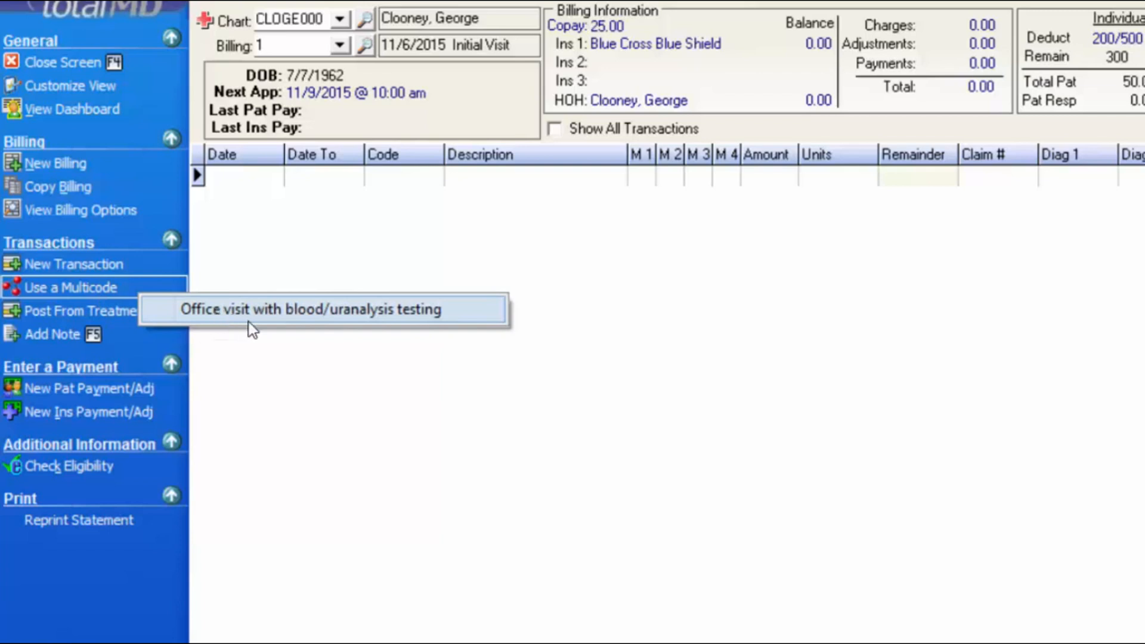
left_click(277, 316)
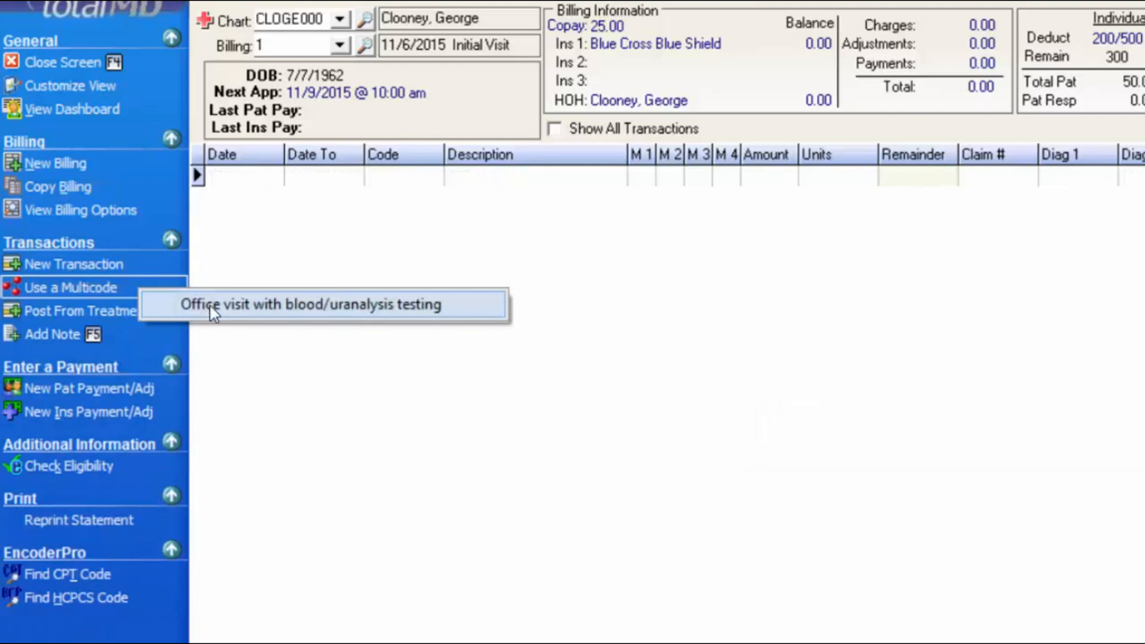
left_click(220, 310)
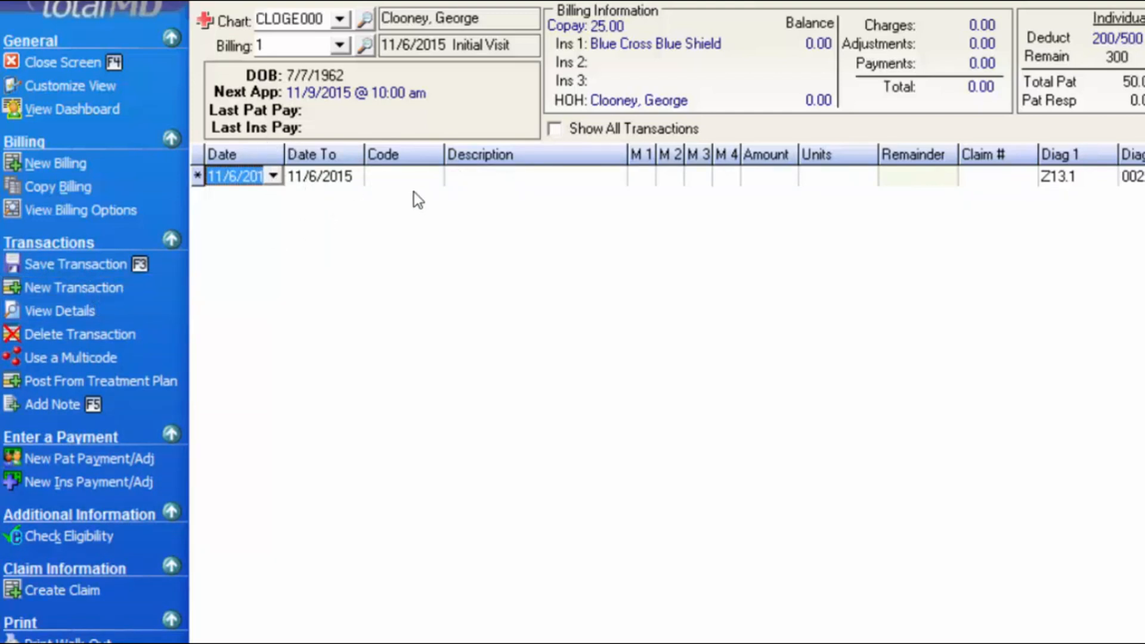
- Set the new charge's procedure code to 99201 and leave the modifiers empty
left_click(429, 176)
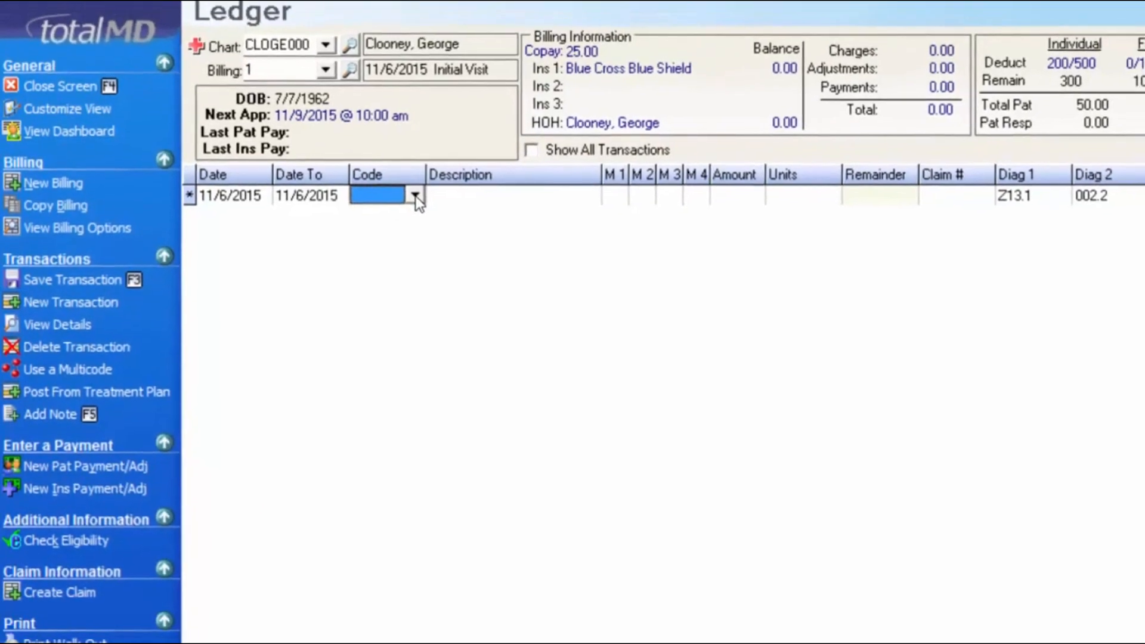
left_click(415, 195)
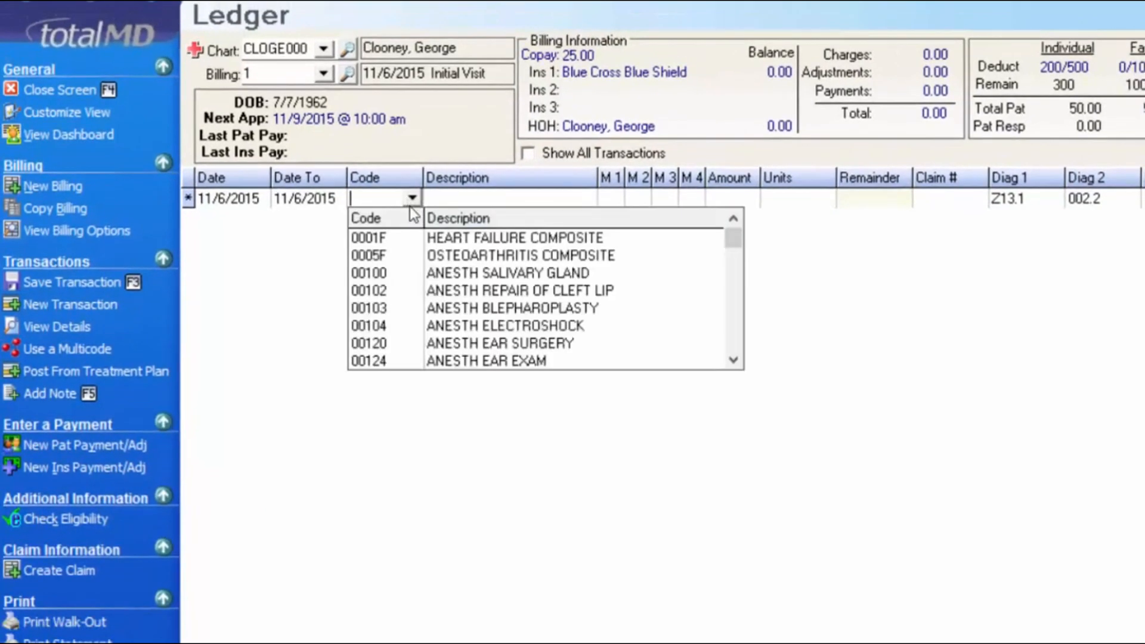
type("99201")
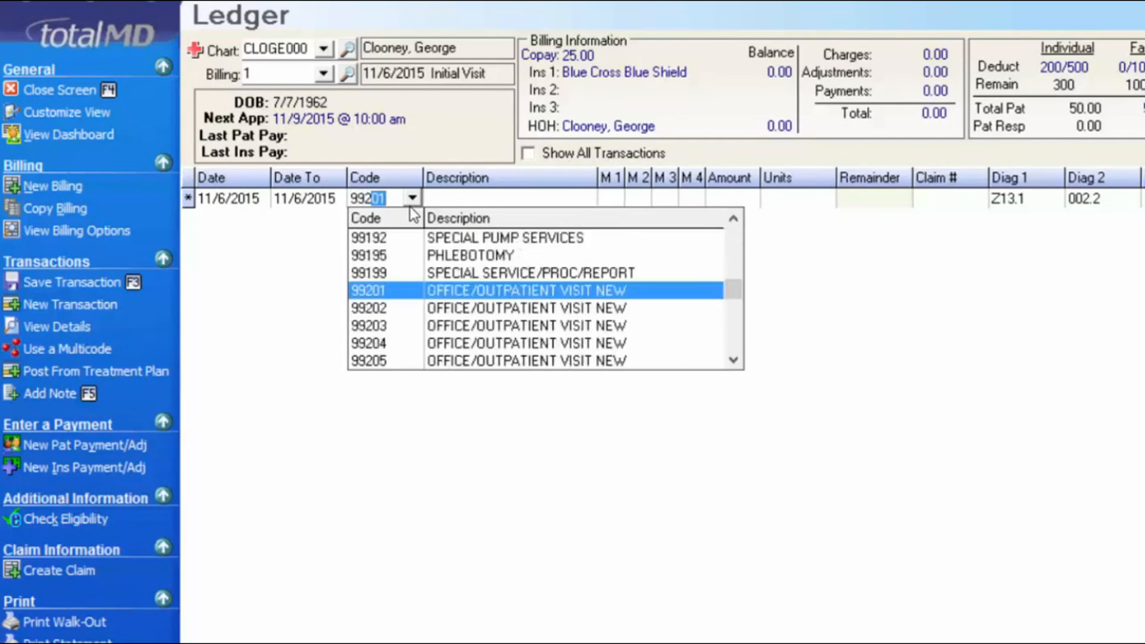
key("Return")
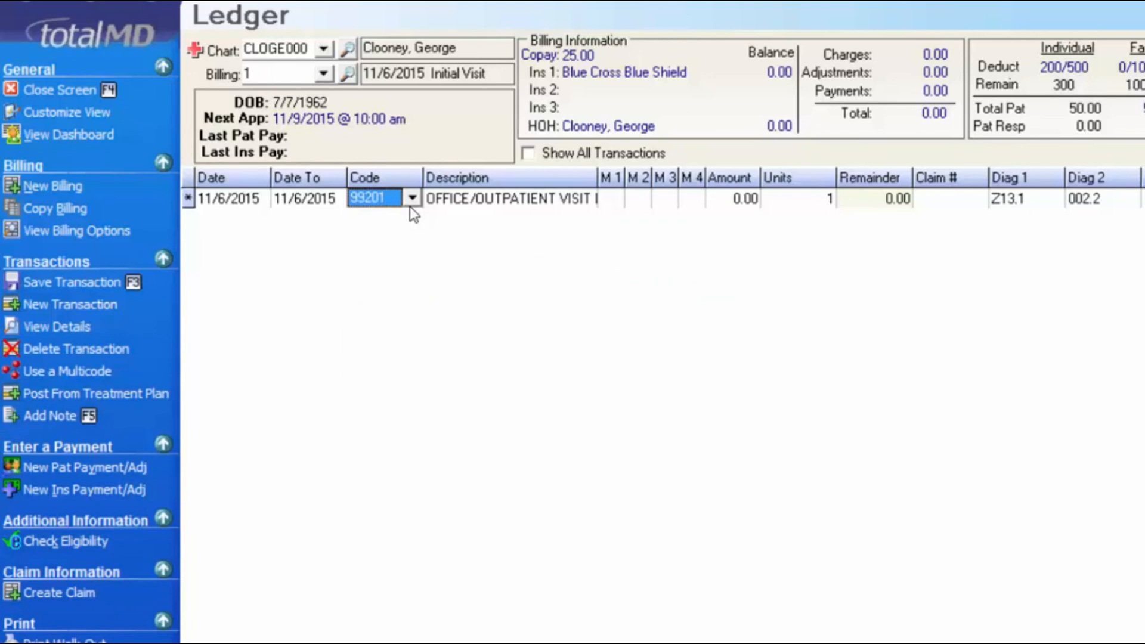
key("Tab")
key("Tab")
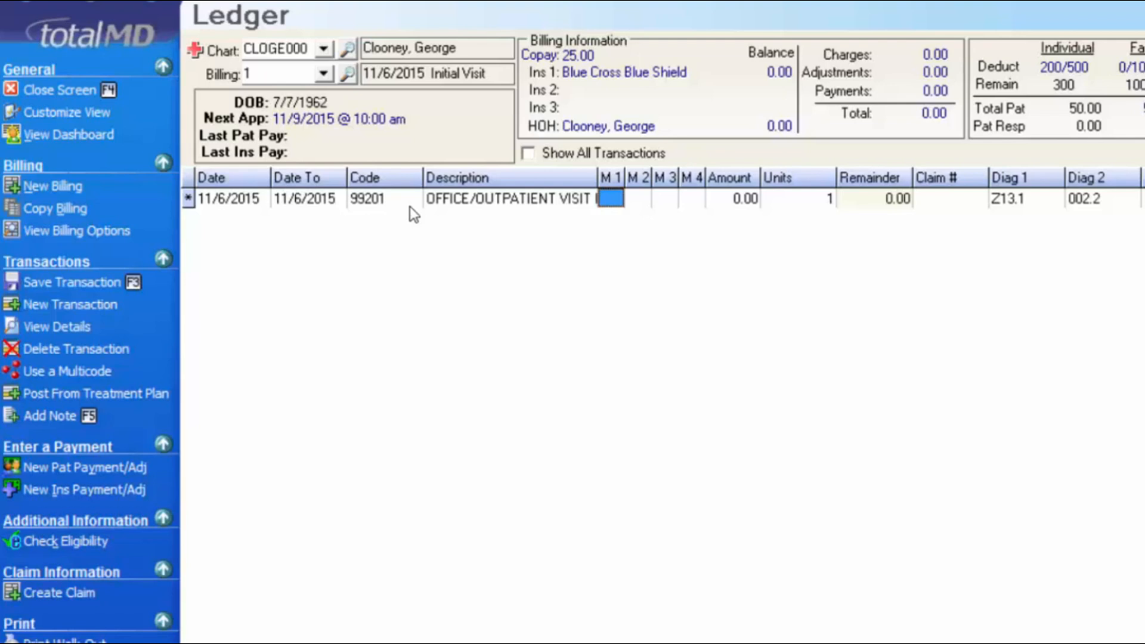
type("R2")
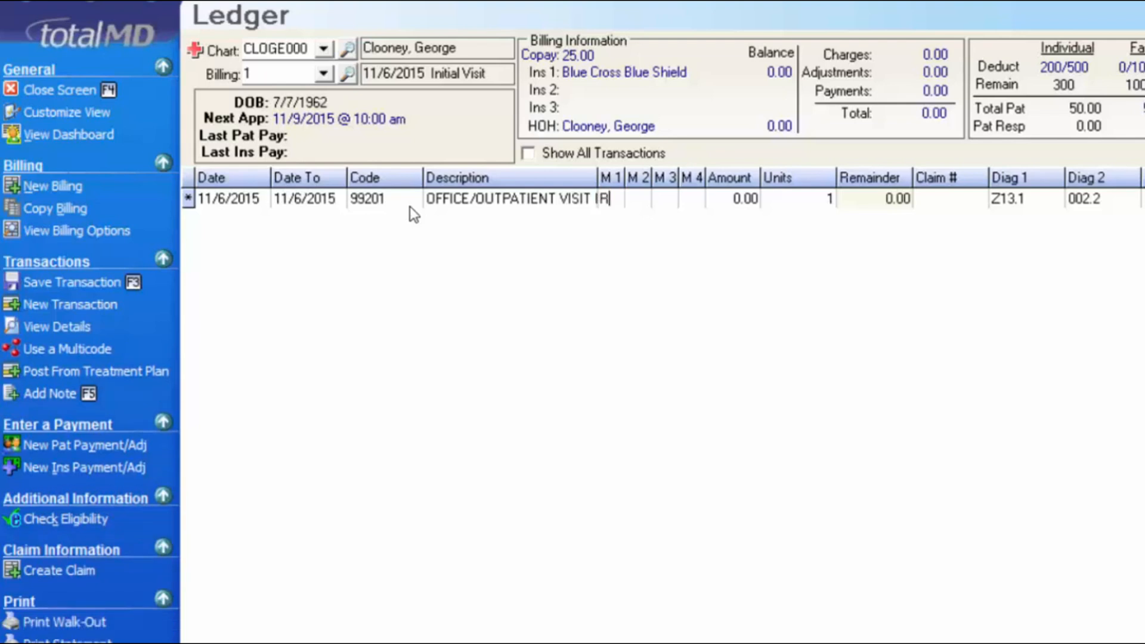
key("BackSpace")
key("BackSpace")
key("Tab")
key("Tab")
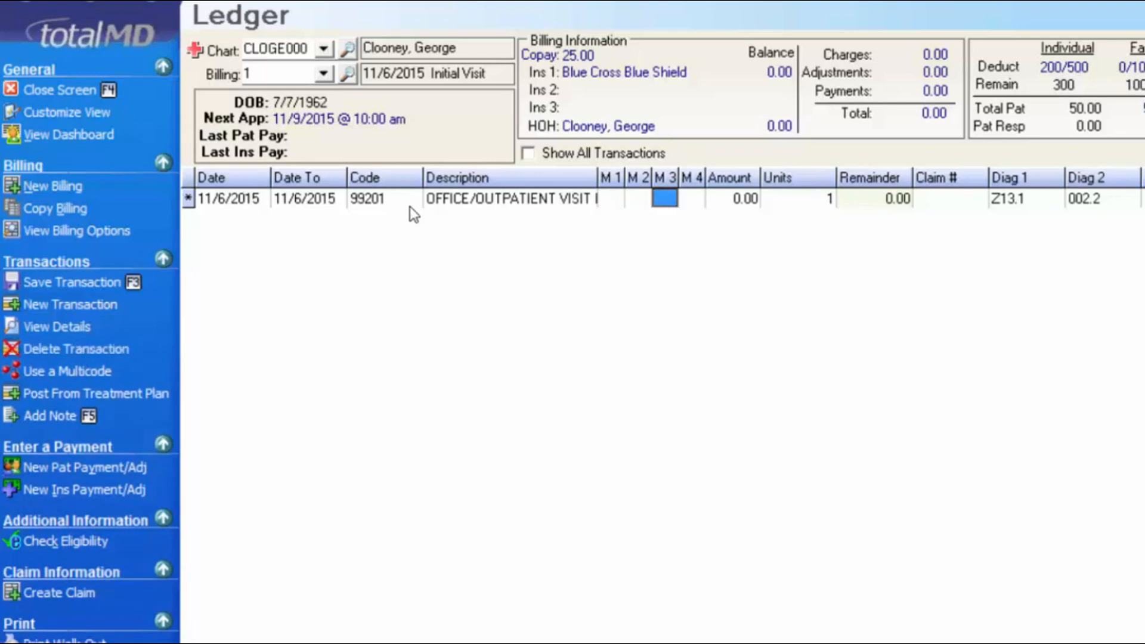
key("Tab")
key("Tab")
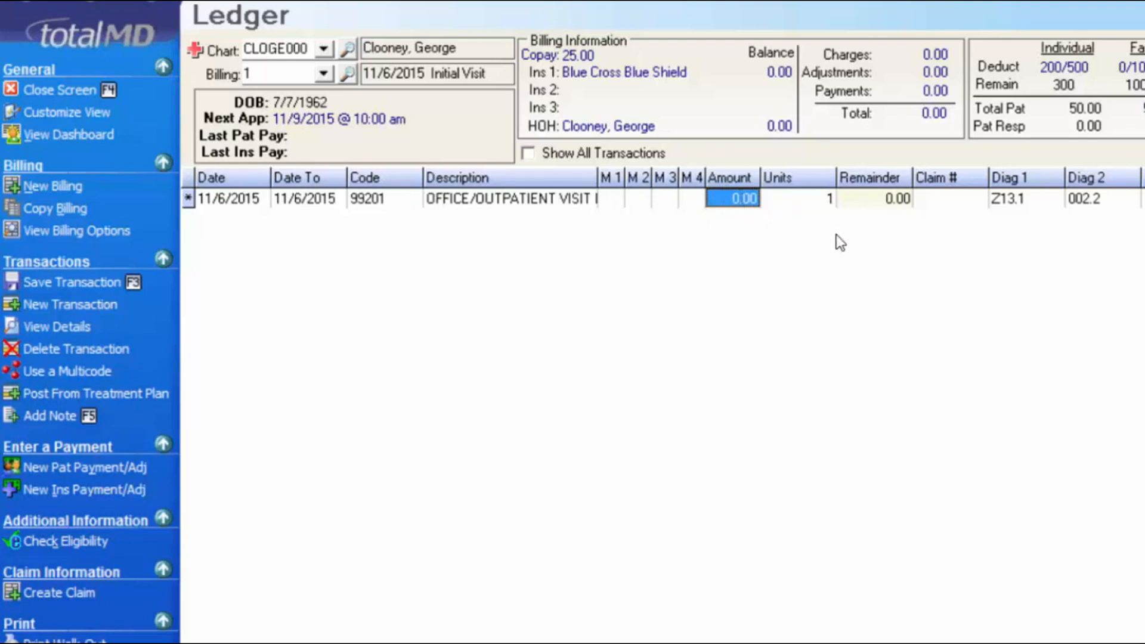
- Give the charge an amount of 50.00 with 1 unit
type("50")
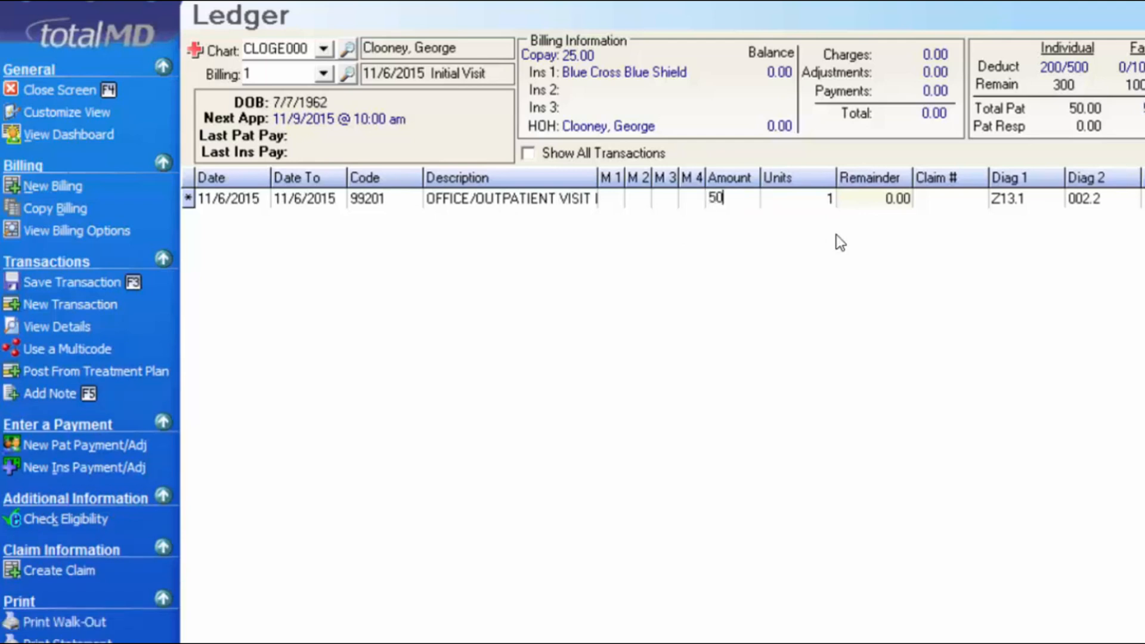
key("Tab")
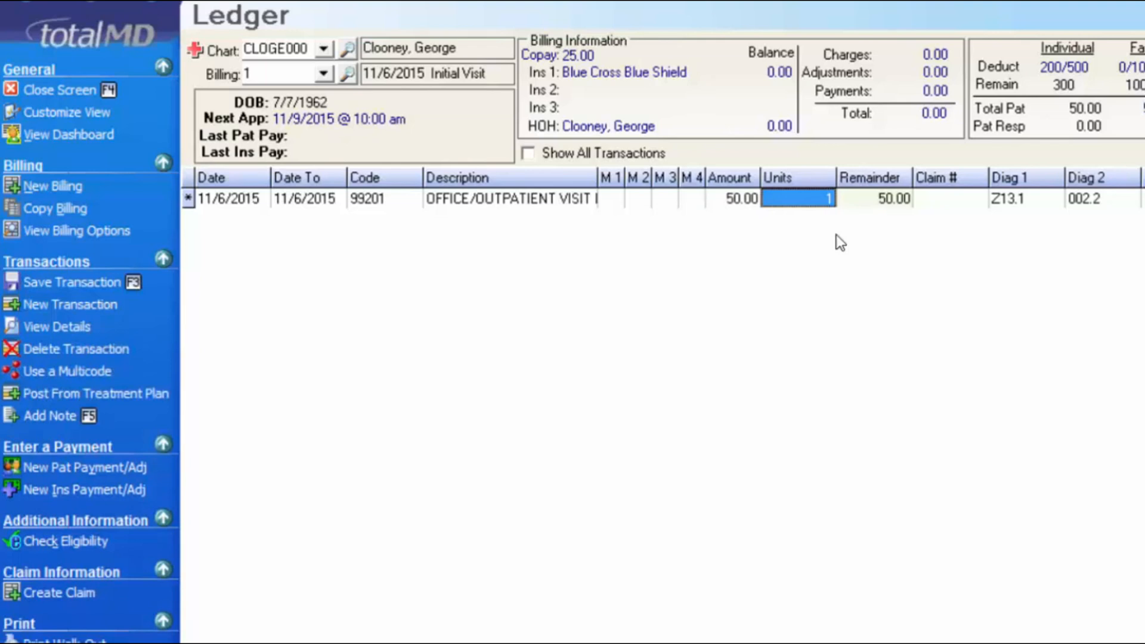
type("2")
key("Tab")
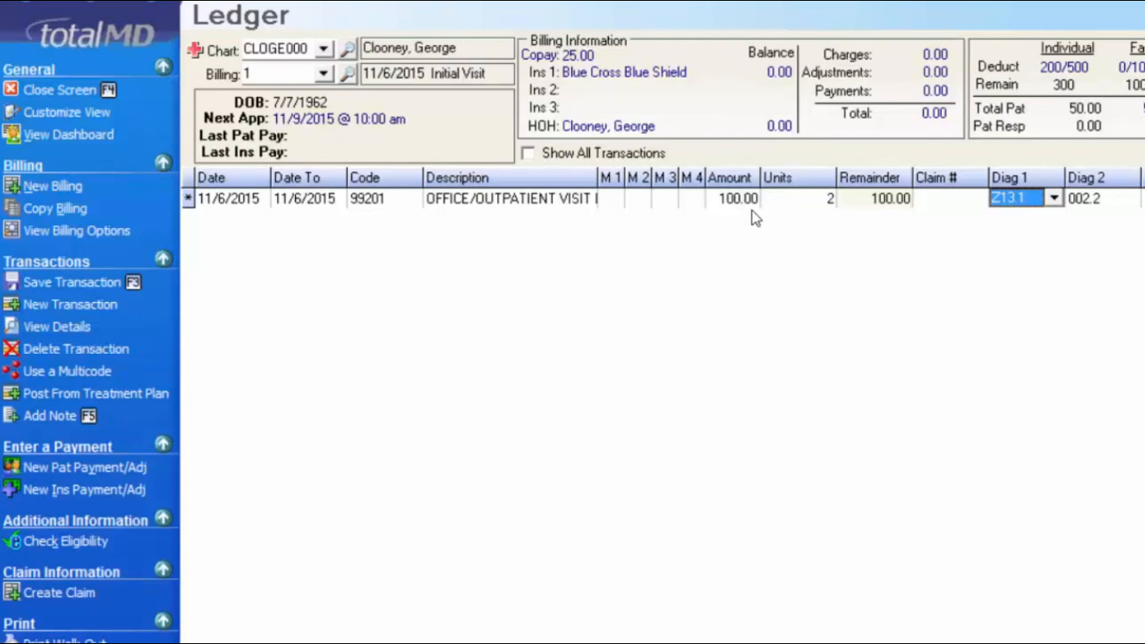
key("shift+Tab")
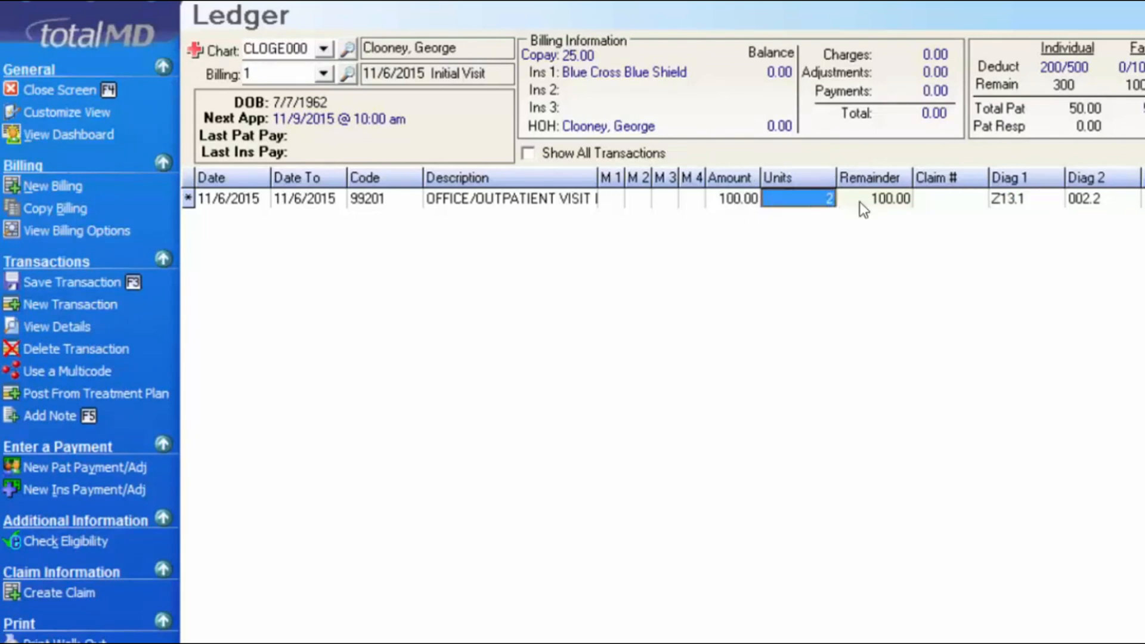
type("1")
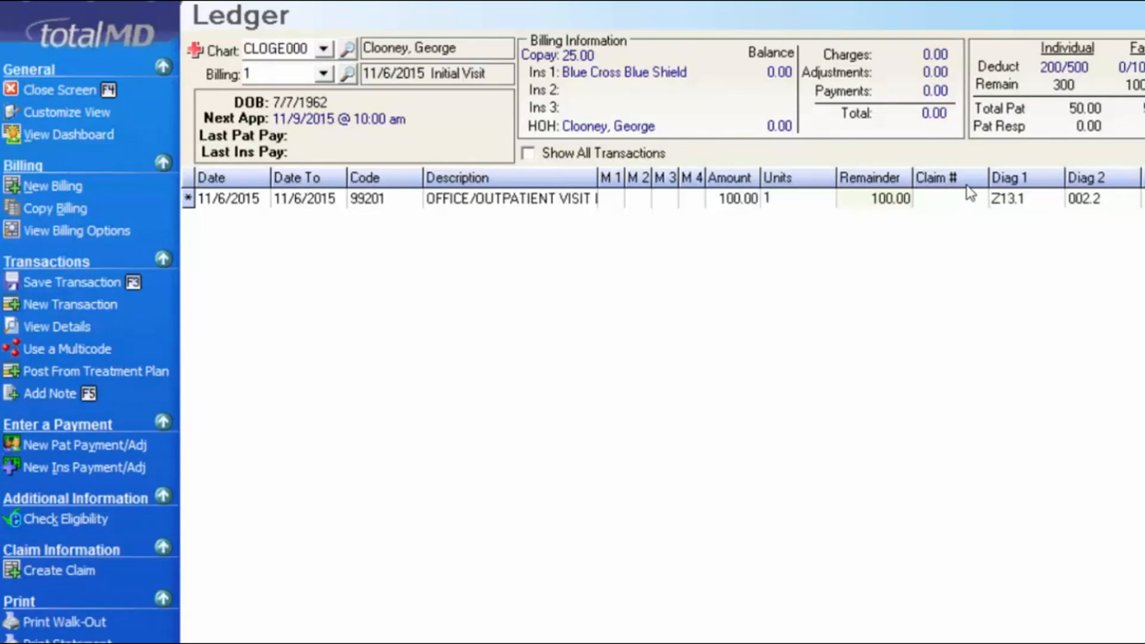
key("Tab")
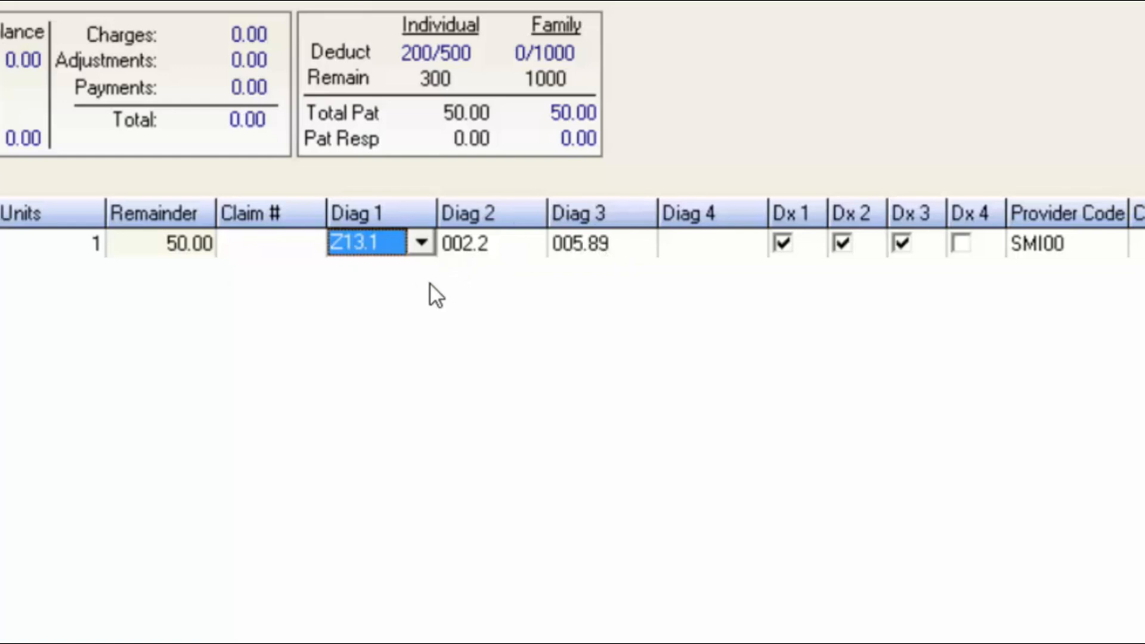
- Move through the Diag fields past an empty Diag 4, leaving only Z13.1 linked
key("Tab")
key("Tab")
key("Tab")
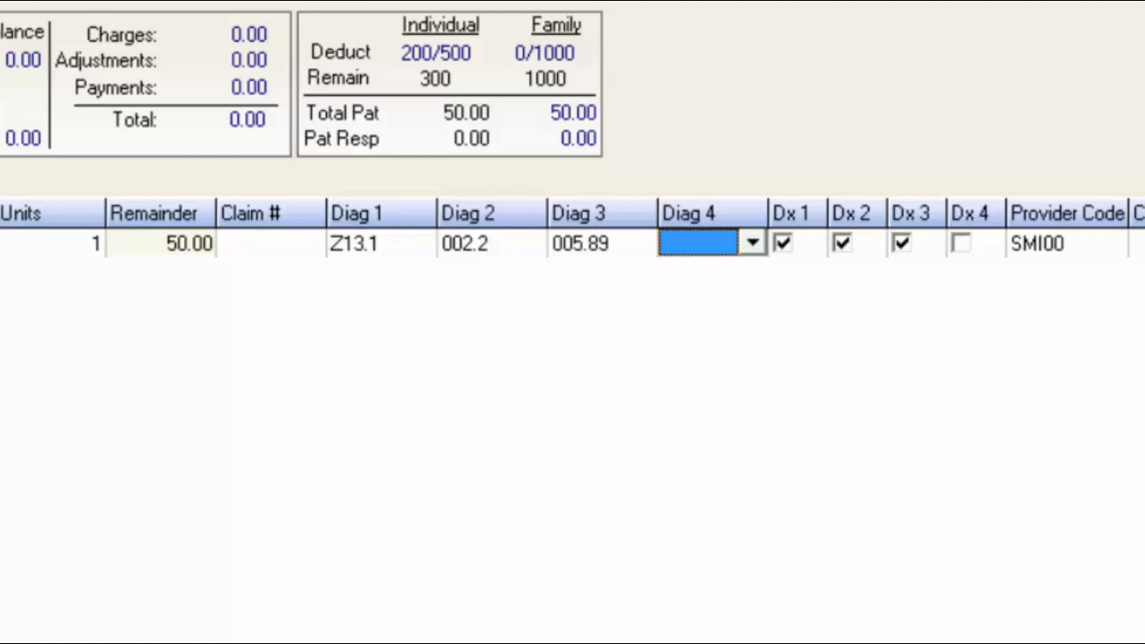
key("Tab")
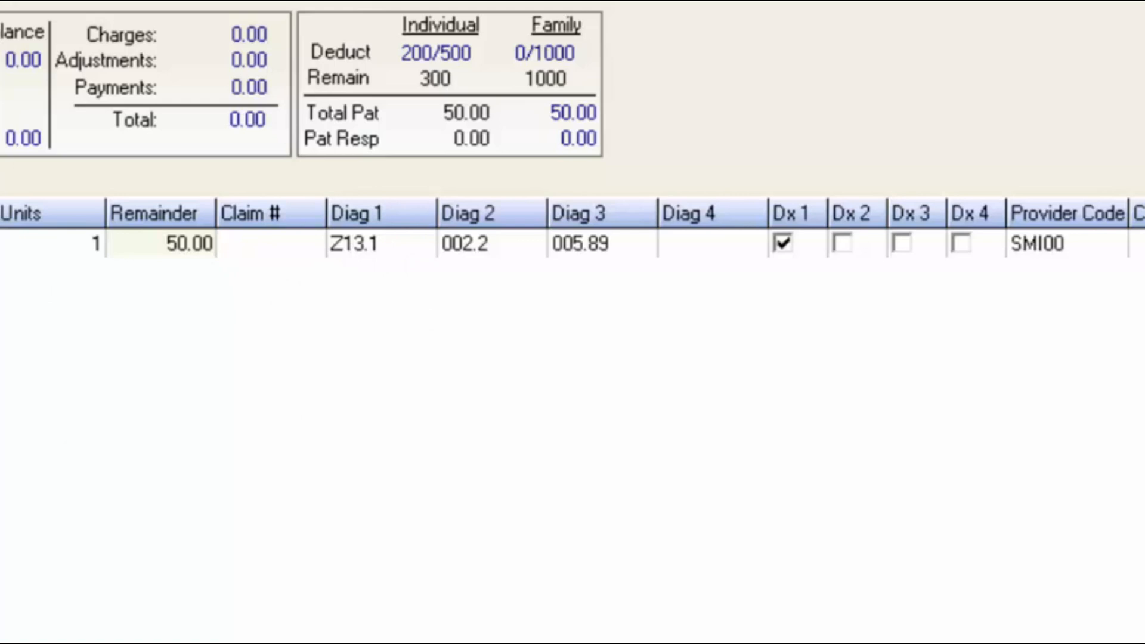
left_click(1075, 243)
left_click(1114, 242)
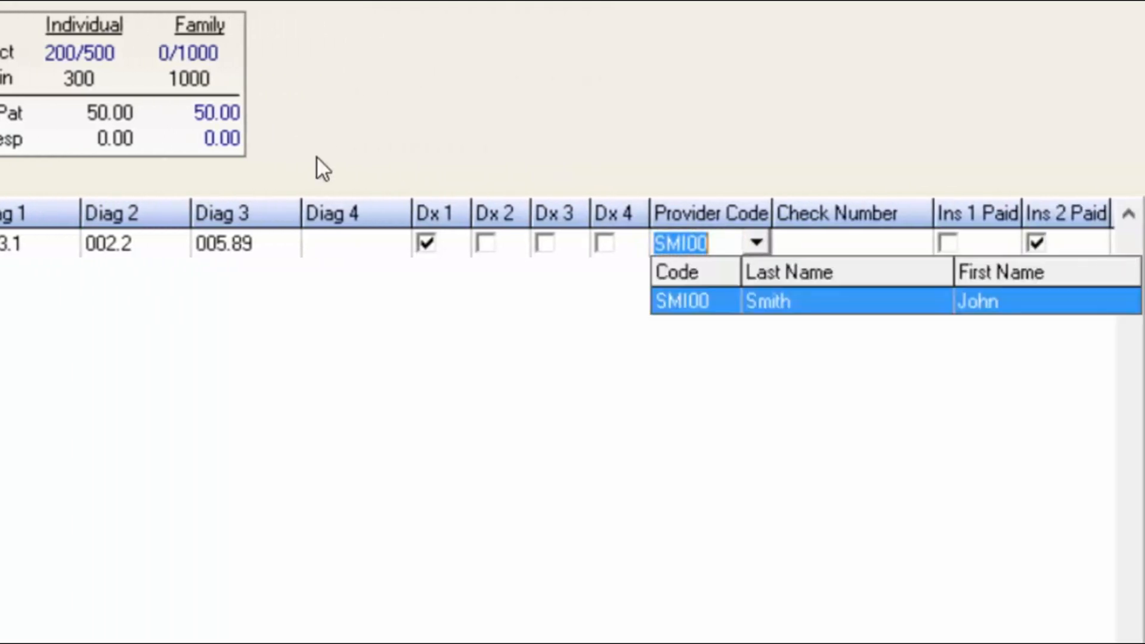
left_click(316, 156)
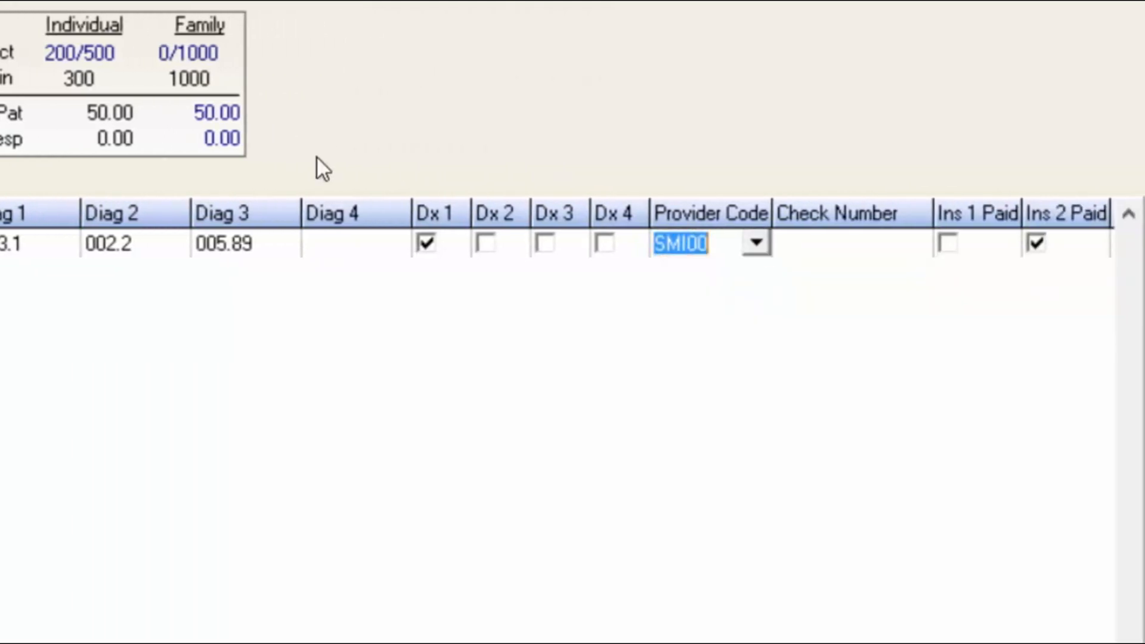
left_click(755, 245)
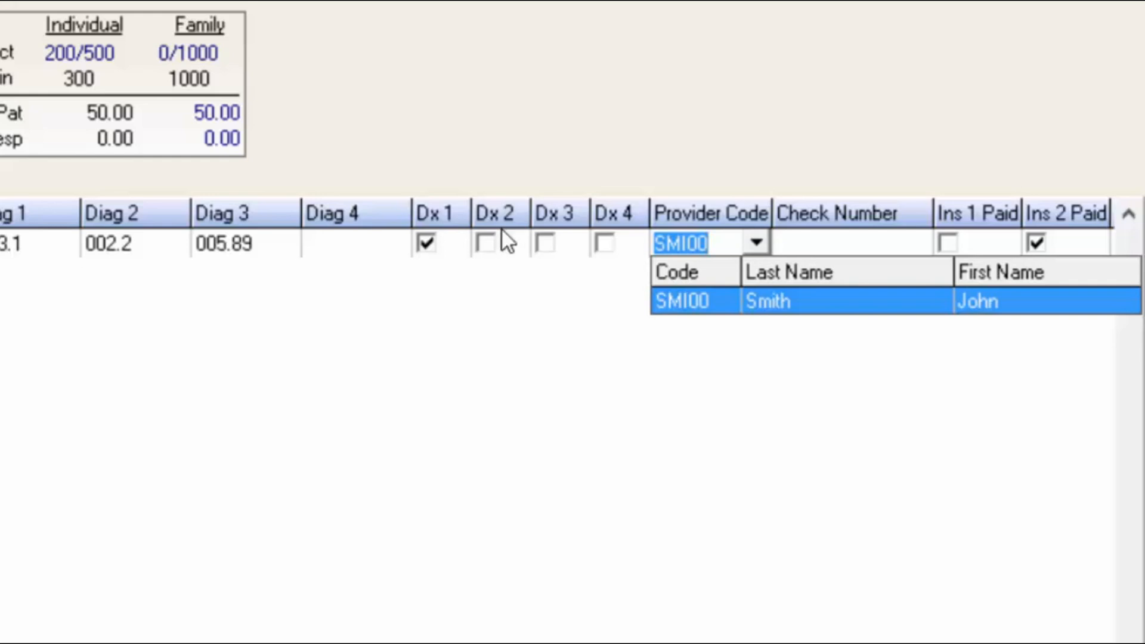
left_click(928, 248)
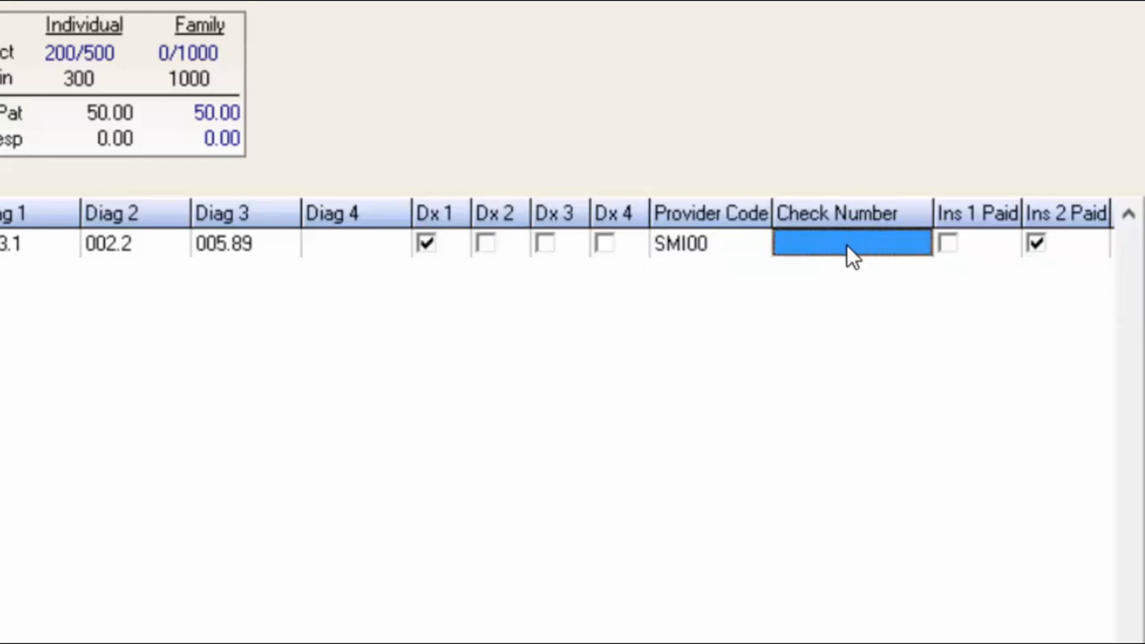
key("Tab")
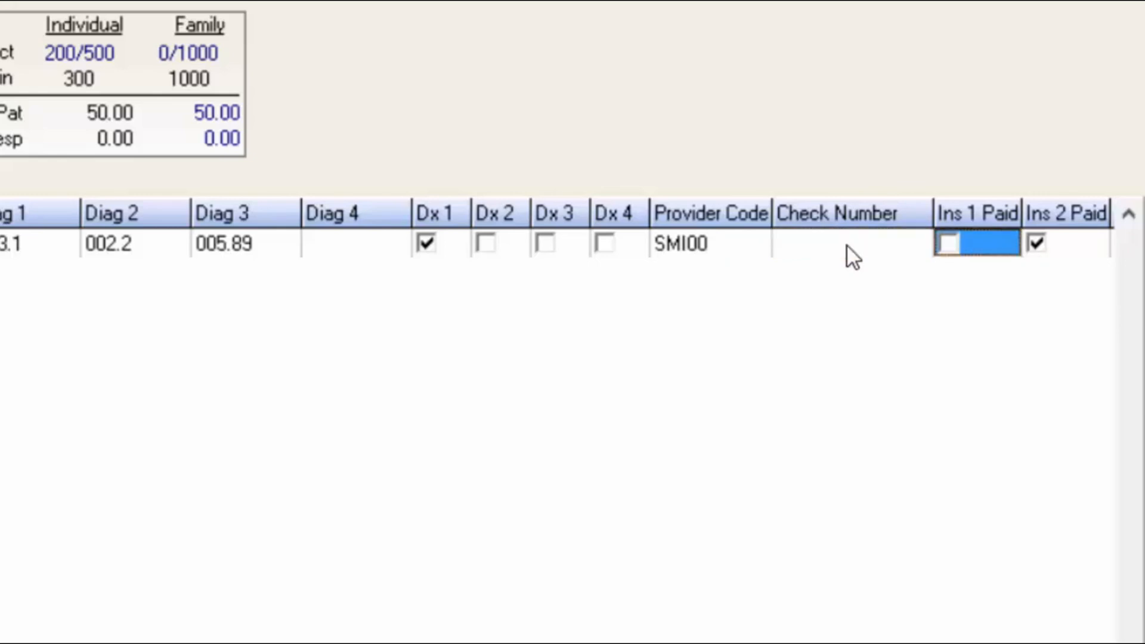
key("Tab")
key("Tab")
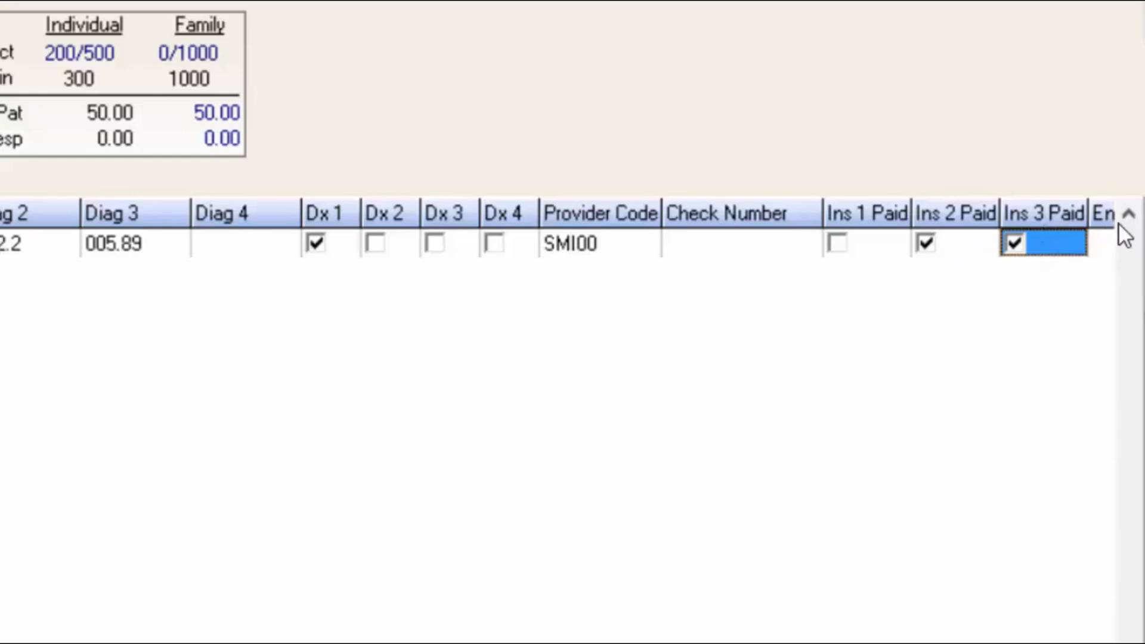
left_click(1103, 242)
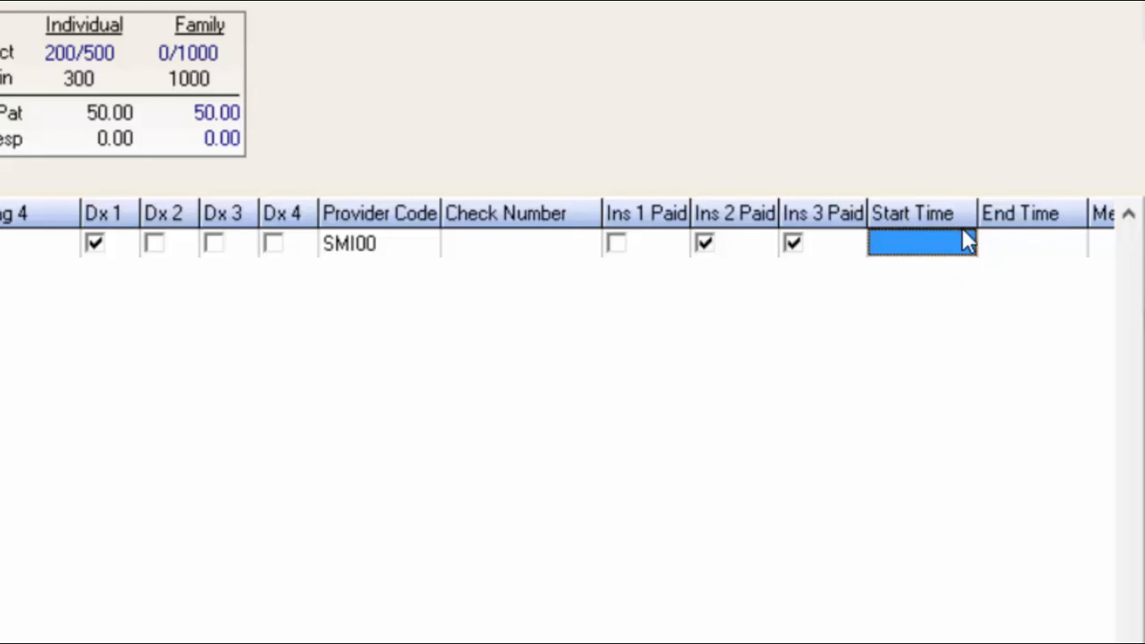
key("Tab")
key("Tab")
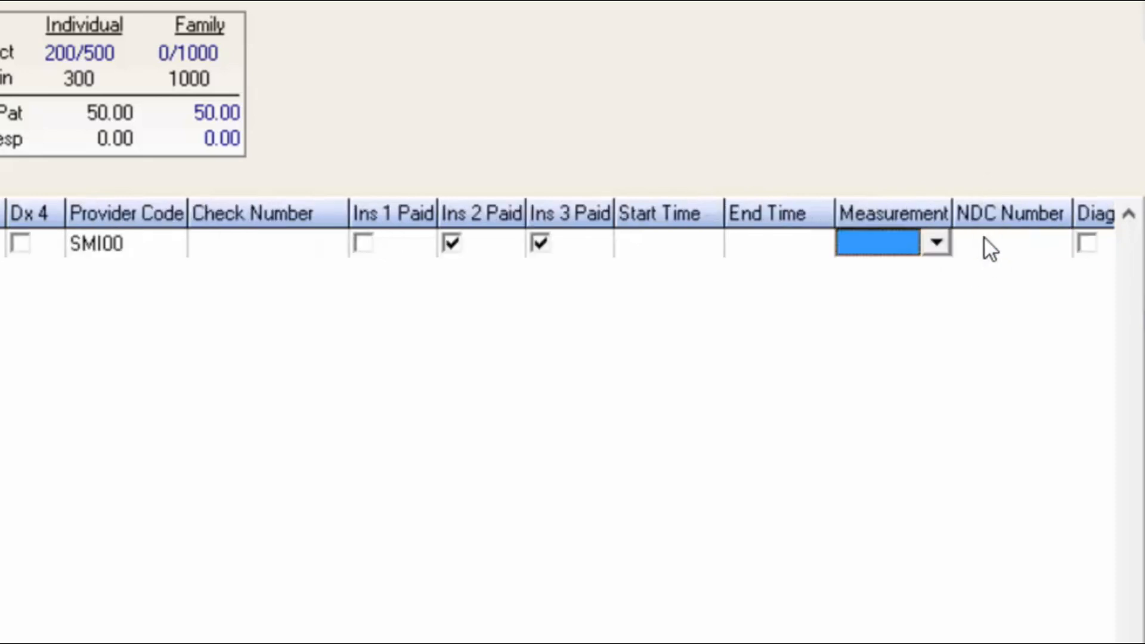
left_click(936, 243)
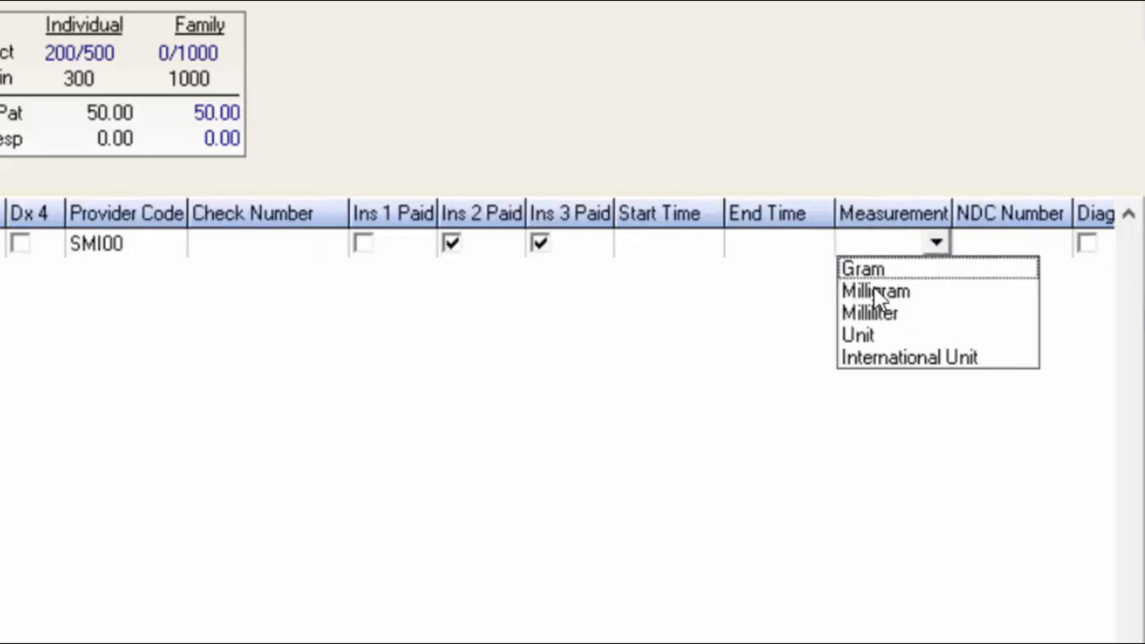
left_click(948, 249)
key("Tab")
key("Tab")
key("Tab")
key("Tab")
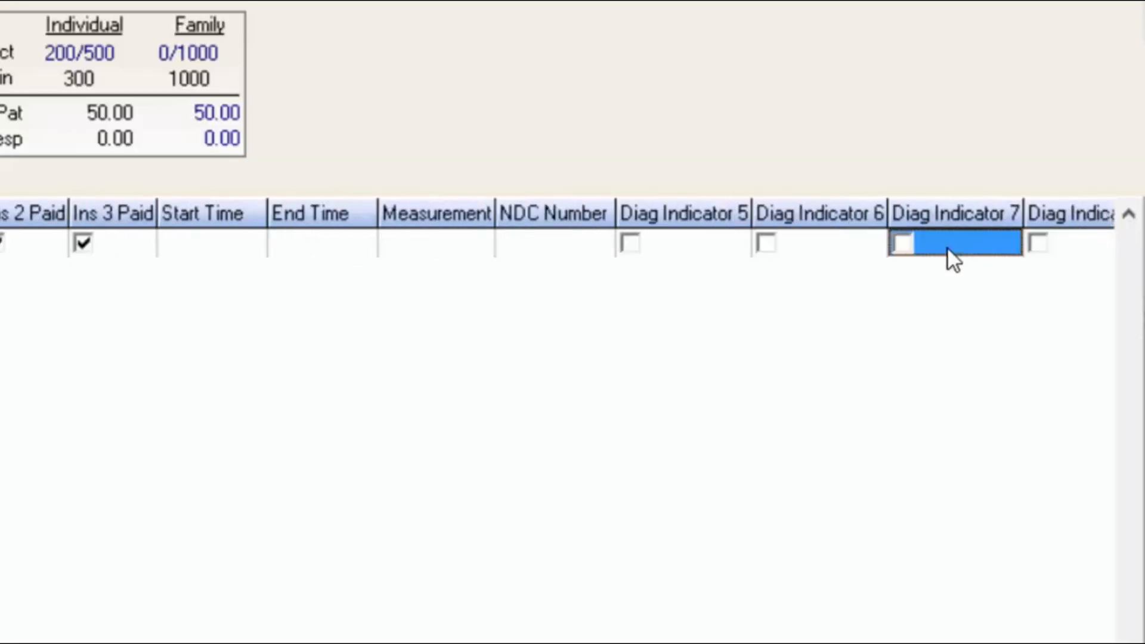
key("Tab")
key("Tab")
key("Tab")
key("Tab")
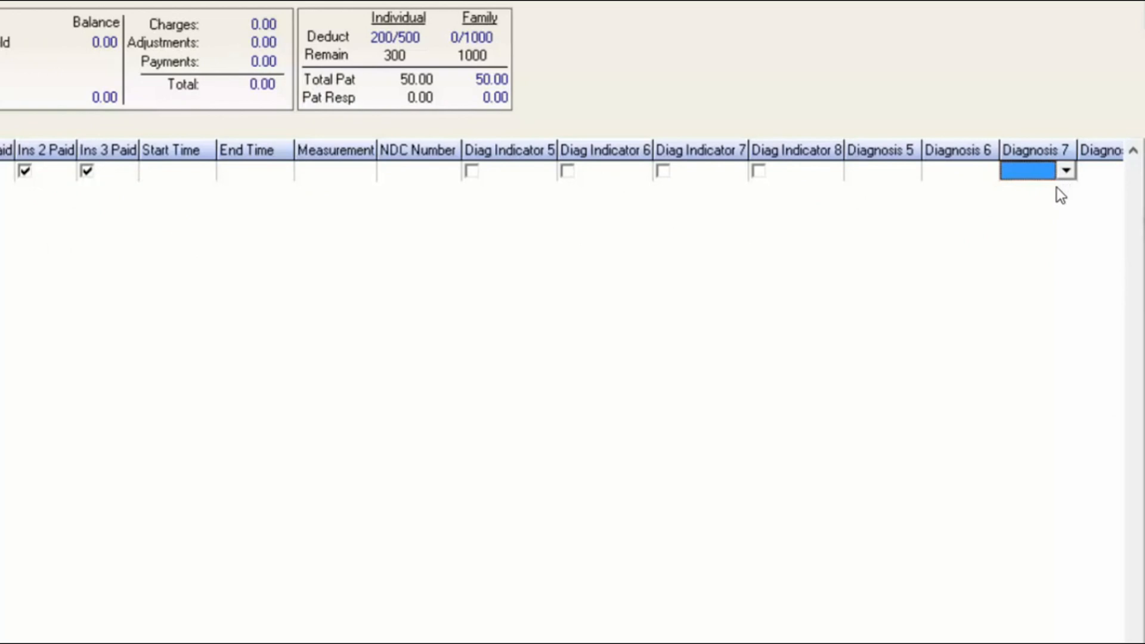
key("Tab")
key("Tab")
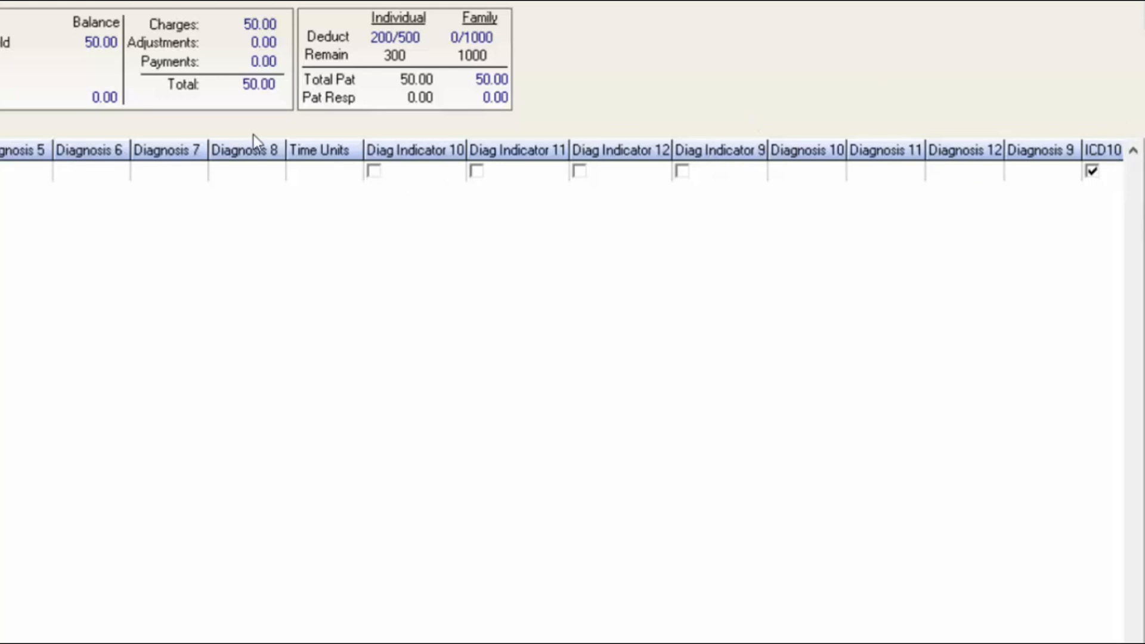
scroll(572, 387, "left", 10)
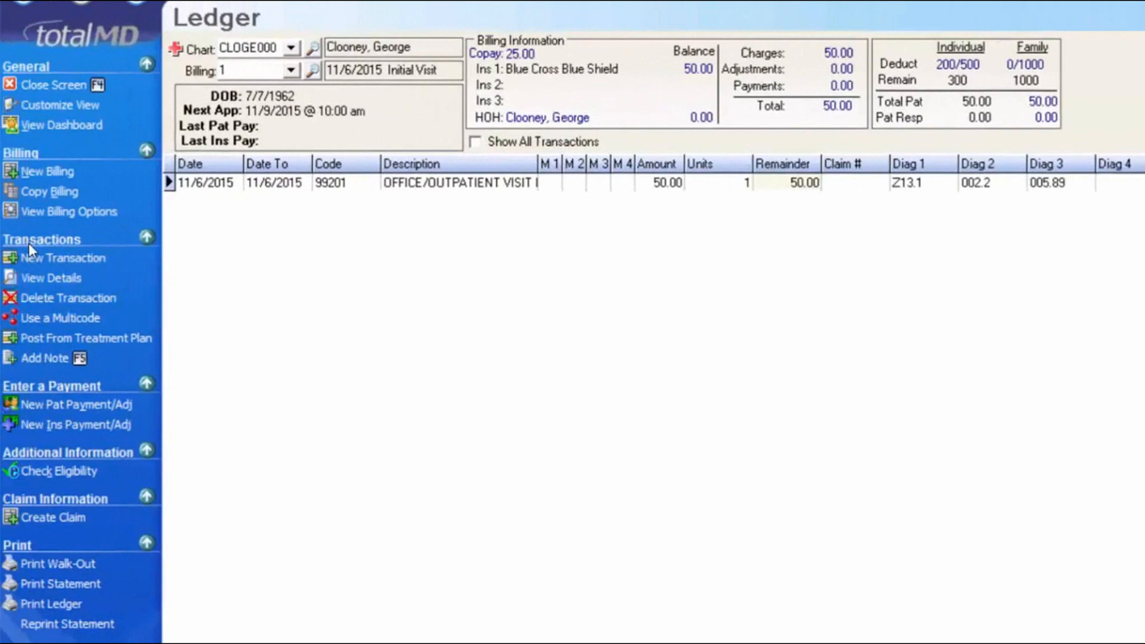
- Add a second transaction with procedure code 00100 ANESTH SALIVARY GLAND, dismissing the authorized-visits warning
left_click(48, 258)
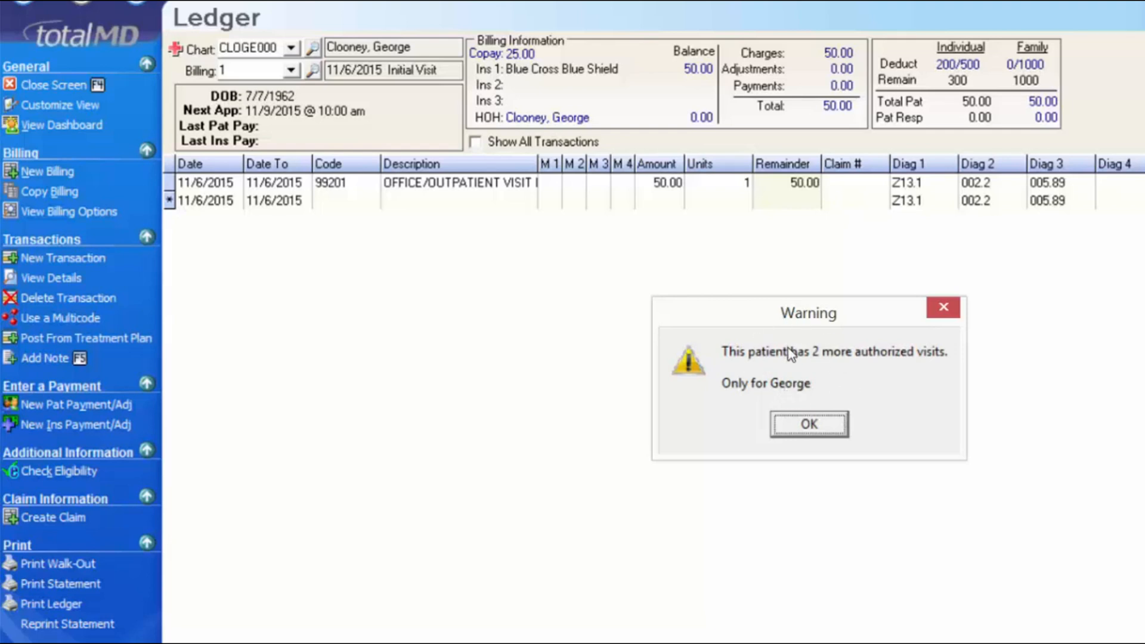
key("Return")
left_click(370, 201)
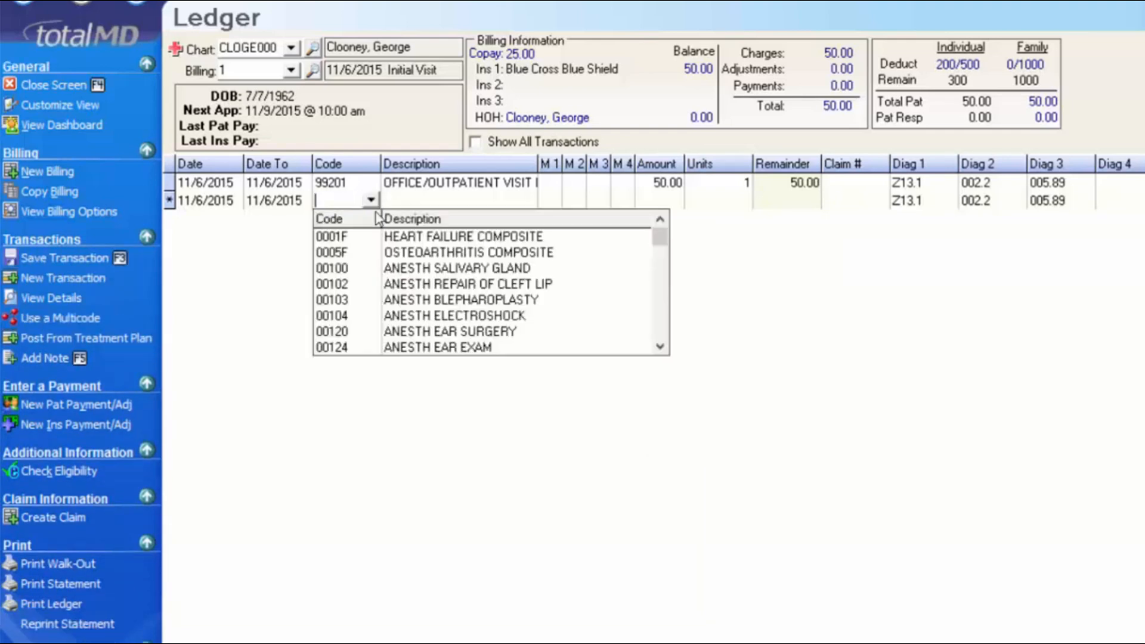
left_click(356, 271)
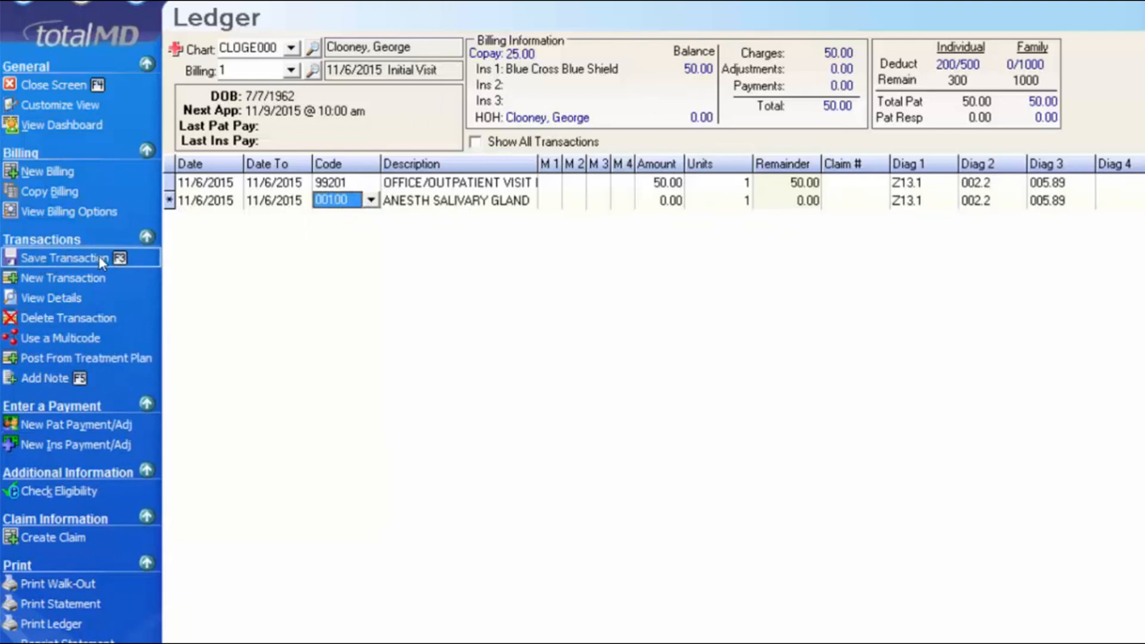
left_click(623, 201)
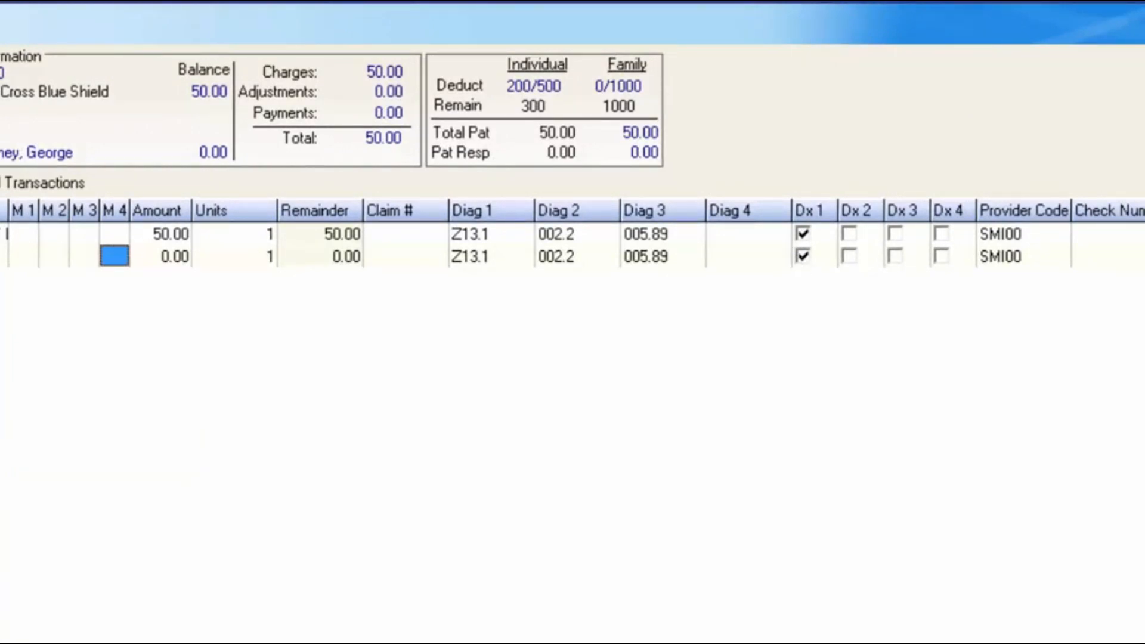
- Link diagnoses 2 and 3 to the 00100 charge
left_click(849, 256)
left_click(895, 257)
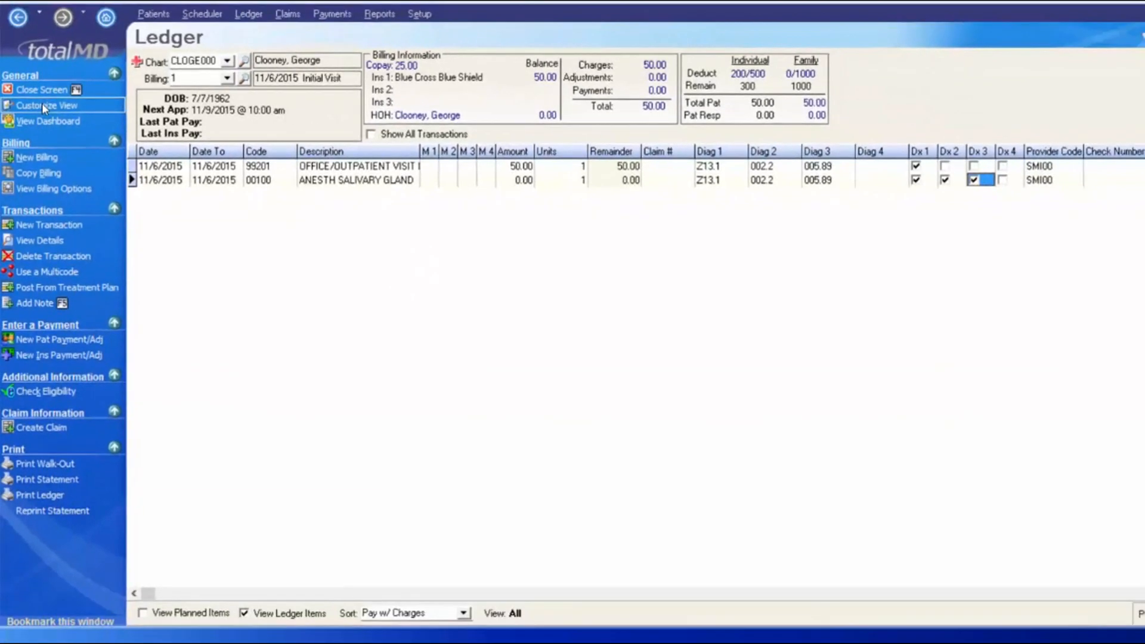
left_click(42, 105)
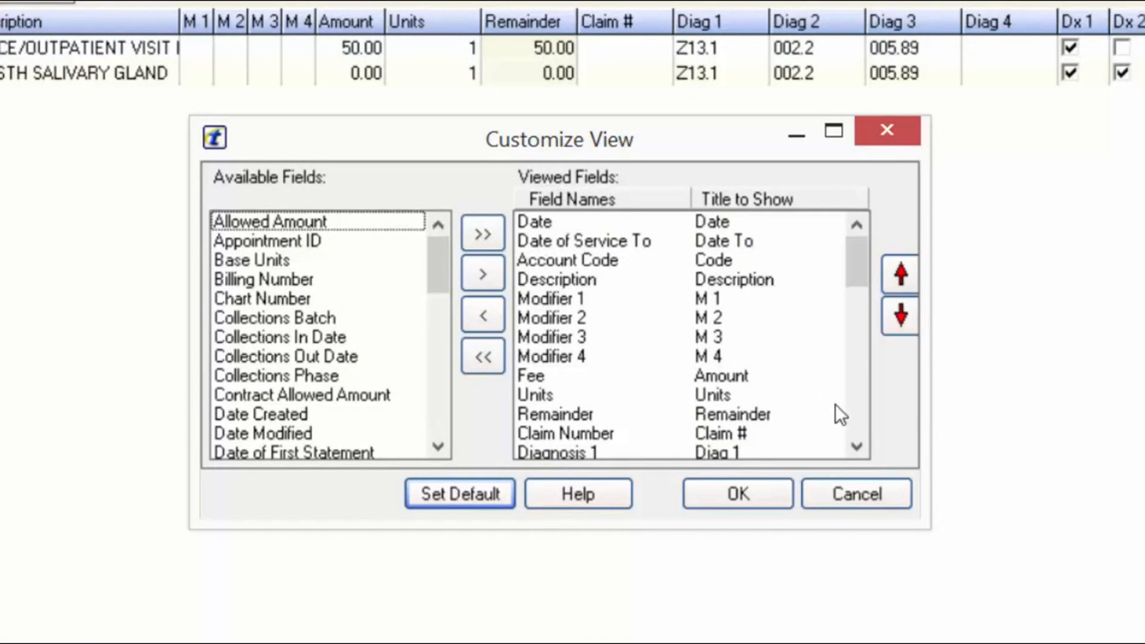
- Remove the Start/End Time, NDC Number and Diag Indicator 5 and 6 columns from the view
left_click(864, 444)
scroll(578, 295, "down", 2)
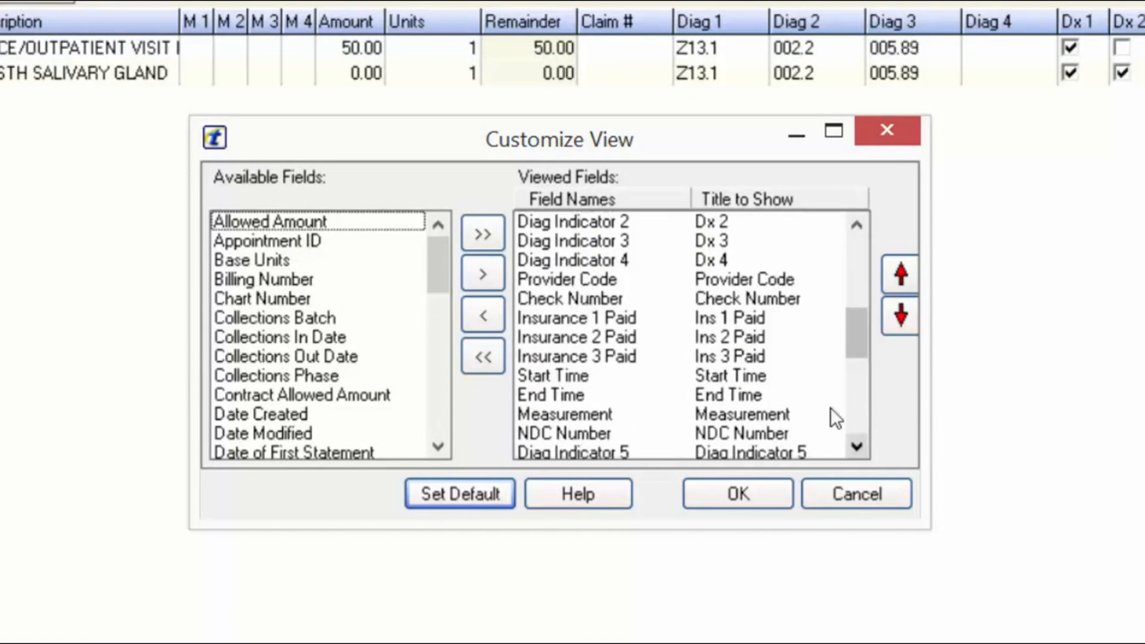
left_click(535, 377)
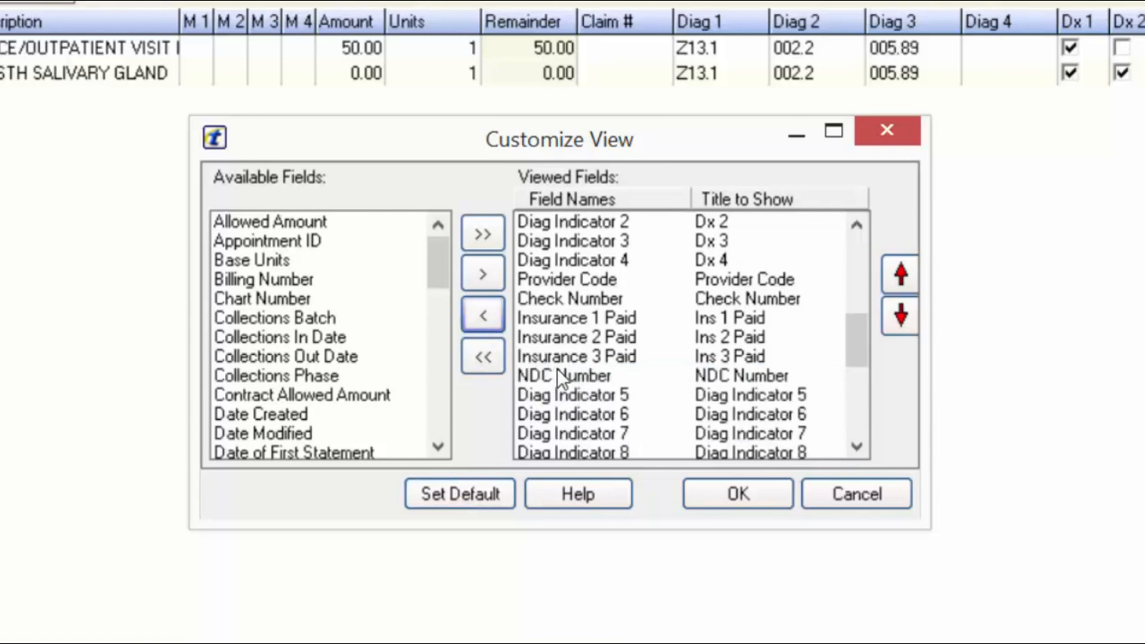
left_click(557, 372)
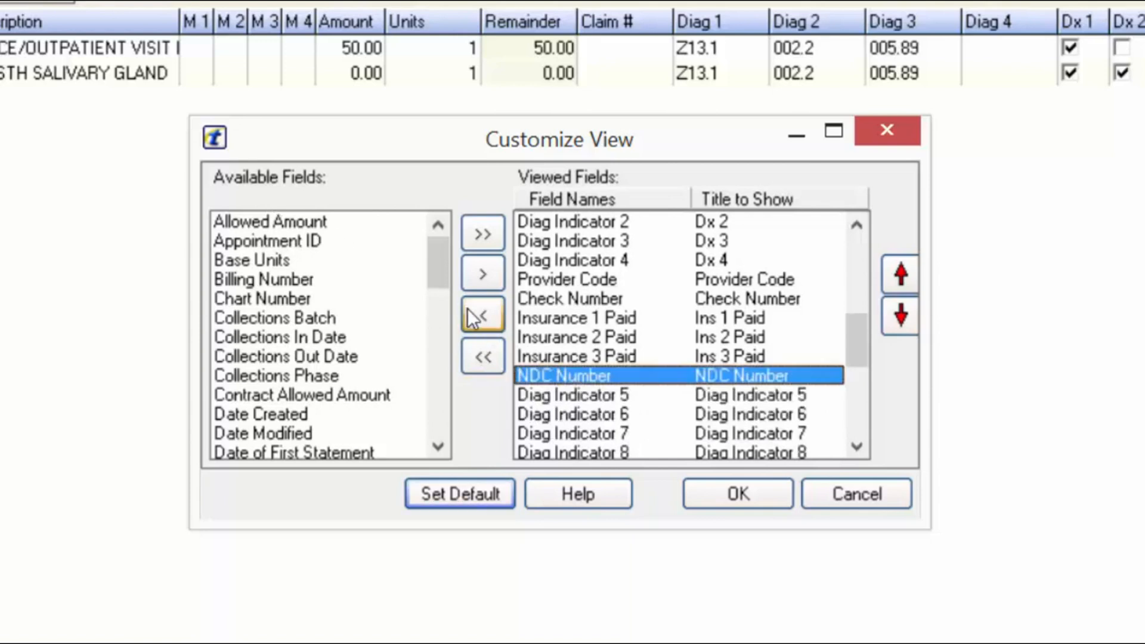
left_click(469, 312)
left_click(561, 371)
left_click(482, 310)
left_click(562, 373)
left_click(489, 314)
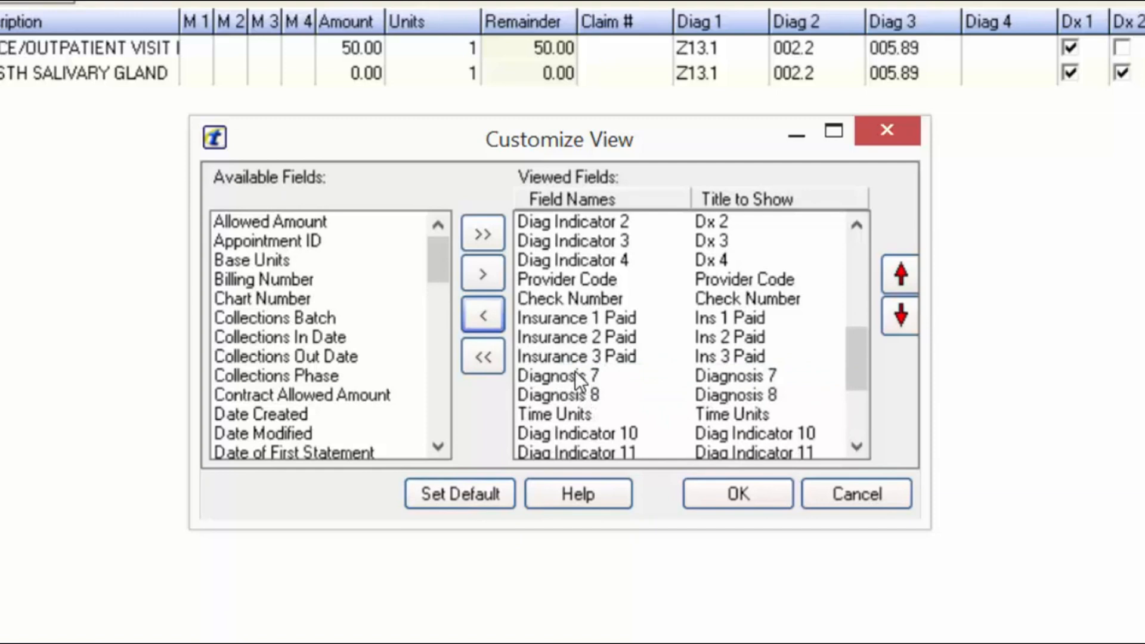
- Remove the Diagnosis 7 through 10 columns and apply the new column layout
left_click_drag(574, 368, 586, 392)
key("shift+Down")
key("shift+Down")
key("shift+Down")
key("shift+Down")
key("shift+Down")
key("shift+Down")
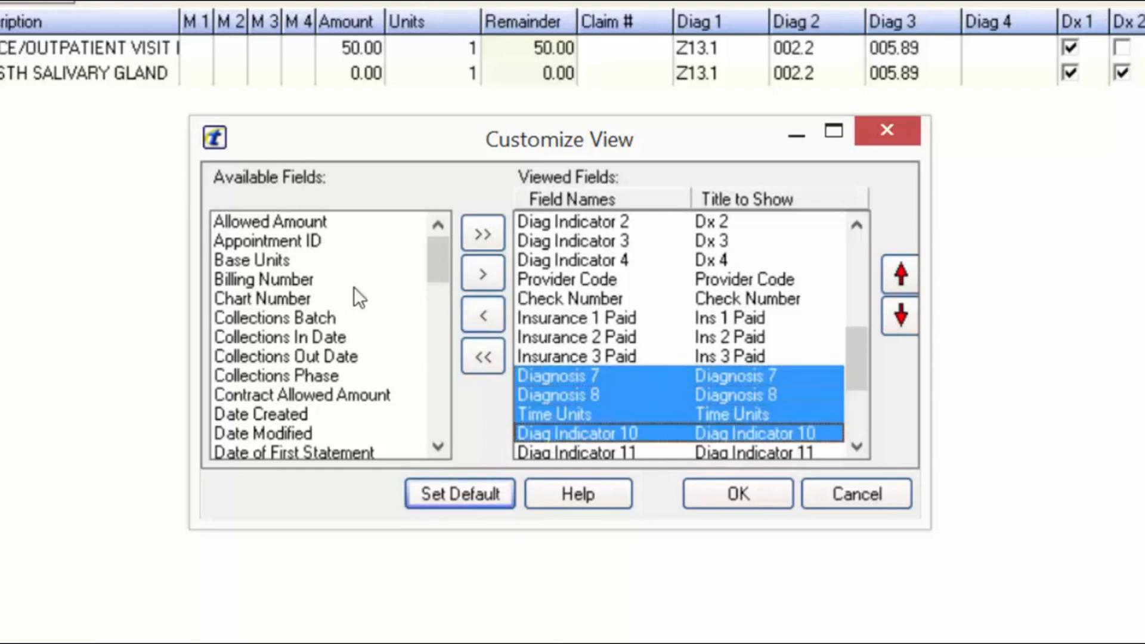
left_click(856, 447)
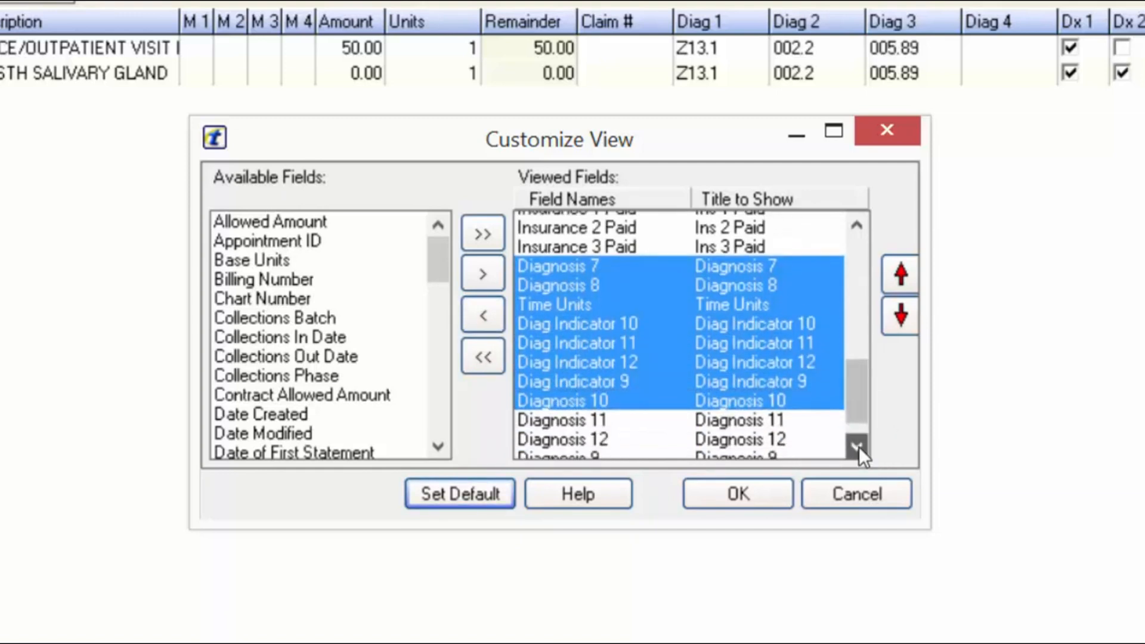
key("shift+Down")
key("shift+Down")
key("shift+Down")
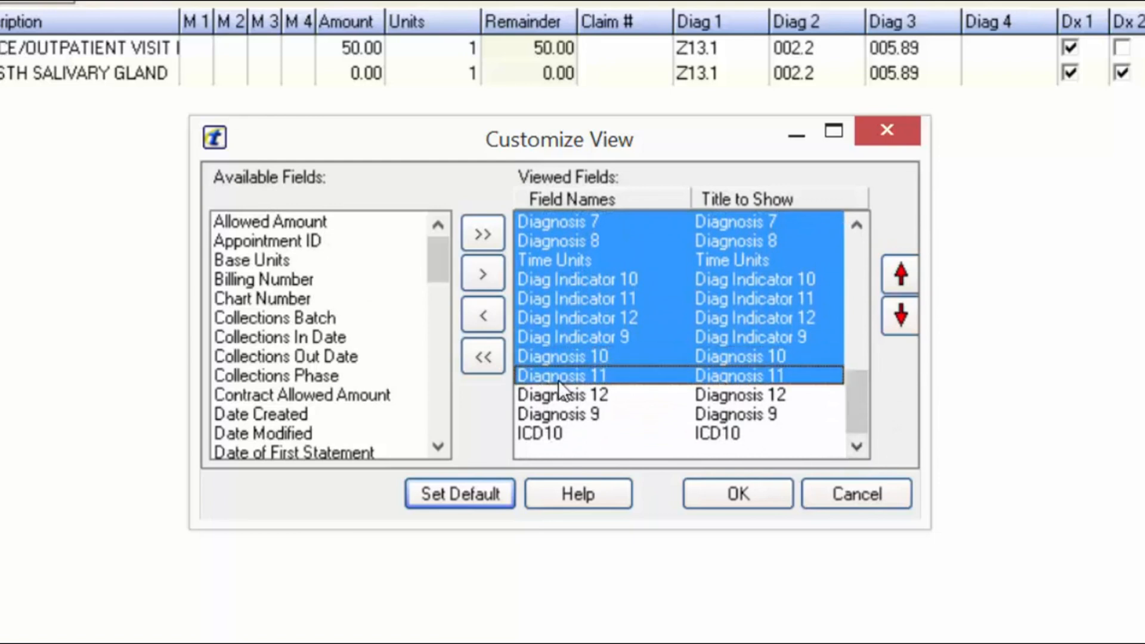
left_click(482, 316)
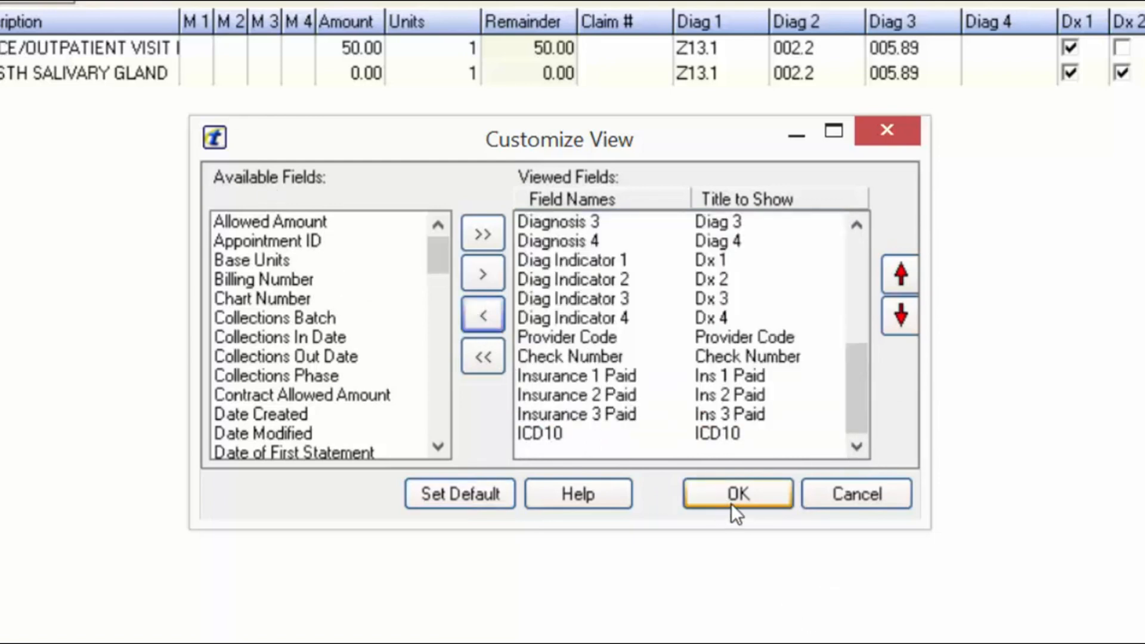
left_click(743, 490)
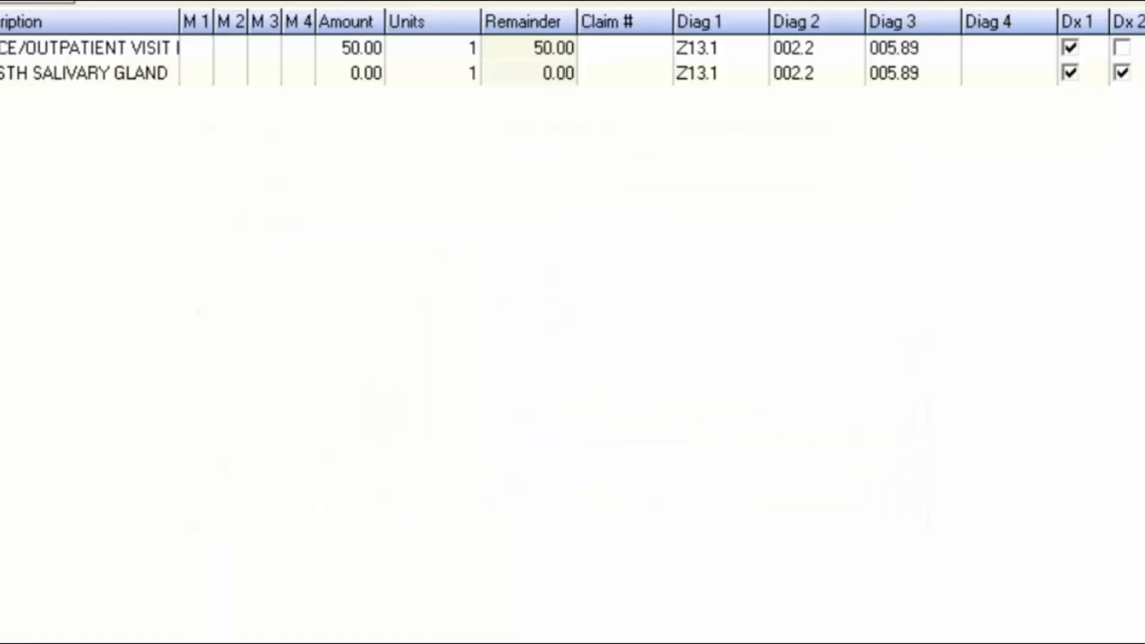
scroll(572, 322, "right", 3)
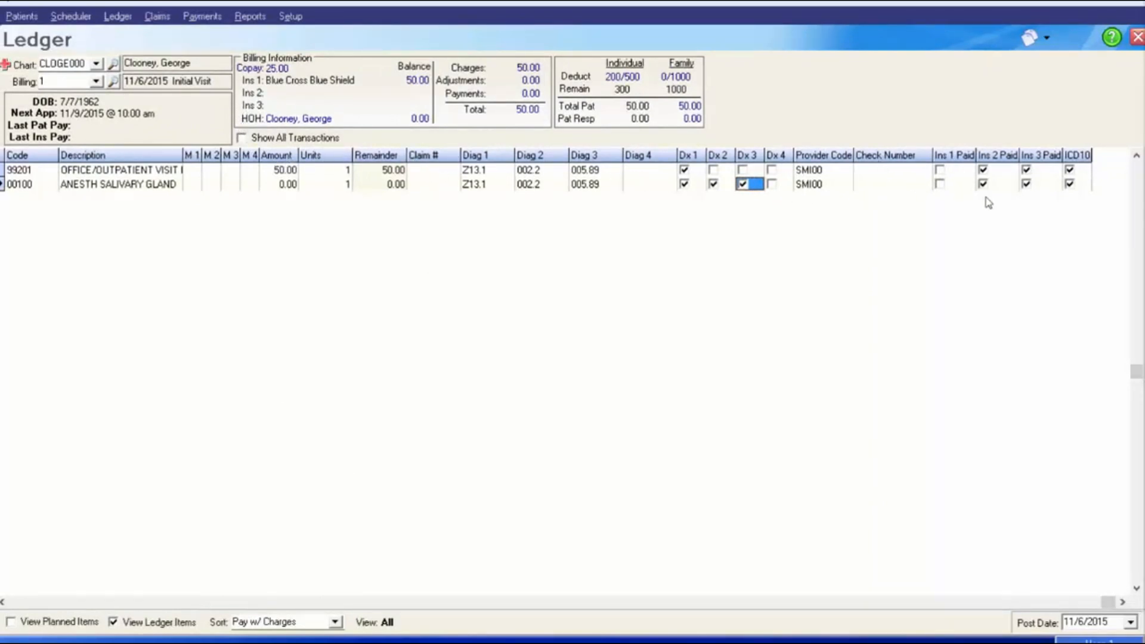
left_click_drag(910, 158, 313, 196)
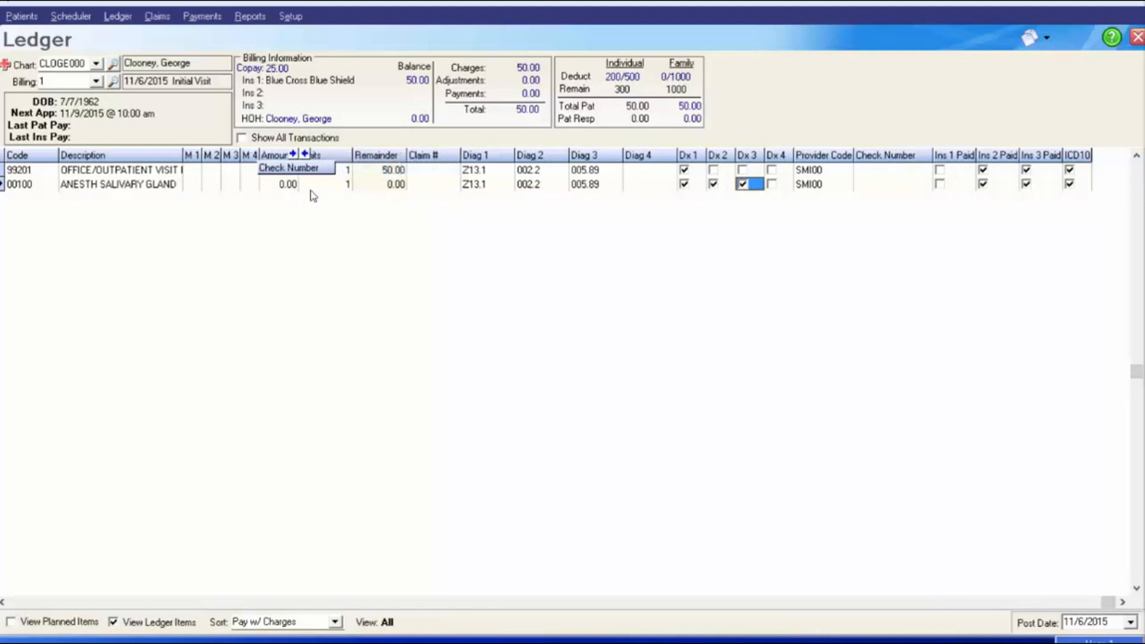
left_click_drag(223, 149, 224, 151)
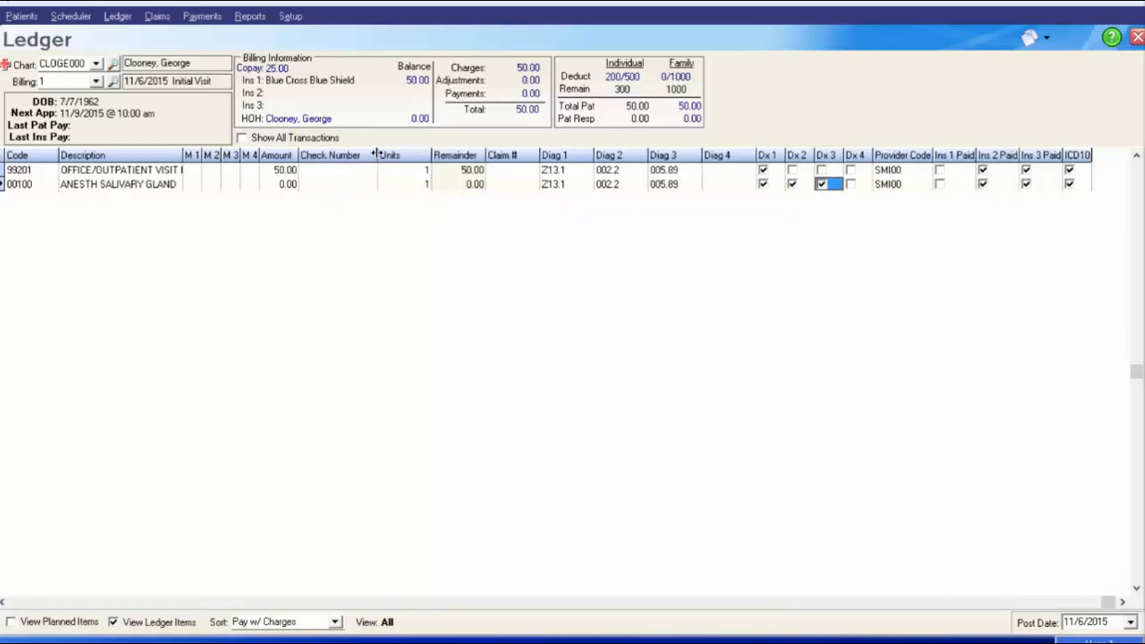
mouse_move(375, 154)
left_mouse_down()
mouse_move(362, 154)
mouse_move(402, 152)
mouse_move(391, 154)
left_mouse_up()
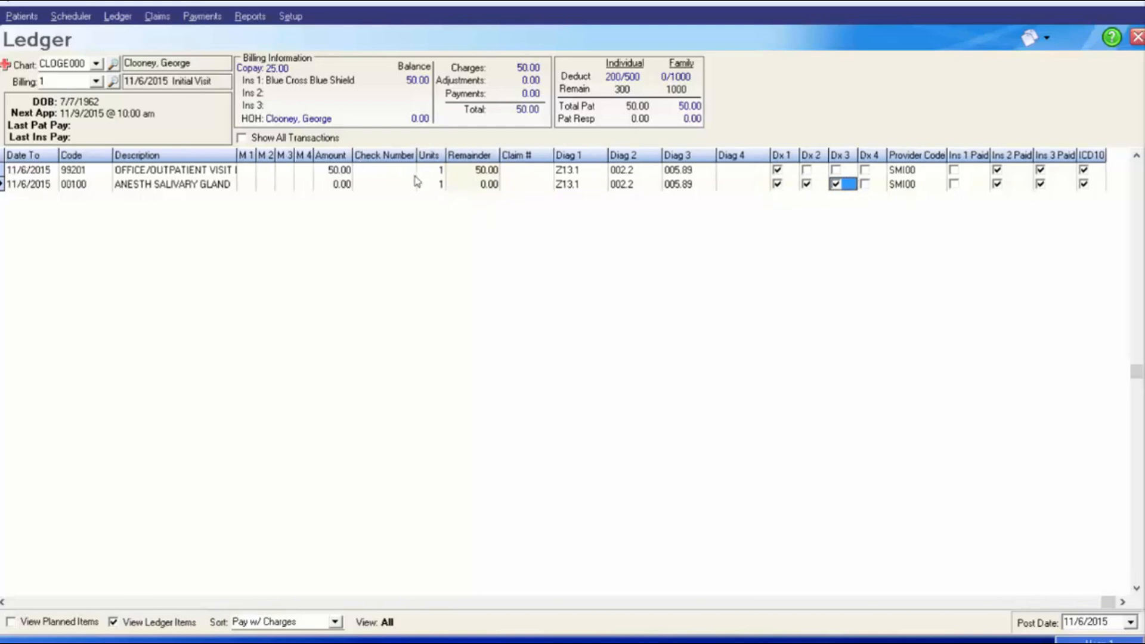
mouse_move(553, 154)
left_mouse_down()
mouse_move(539, 154)
mouse_move(588, 154)
mouse_move(571, 154)
left_mouse_up()
left_click_drag(680, 154, 728, 157)
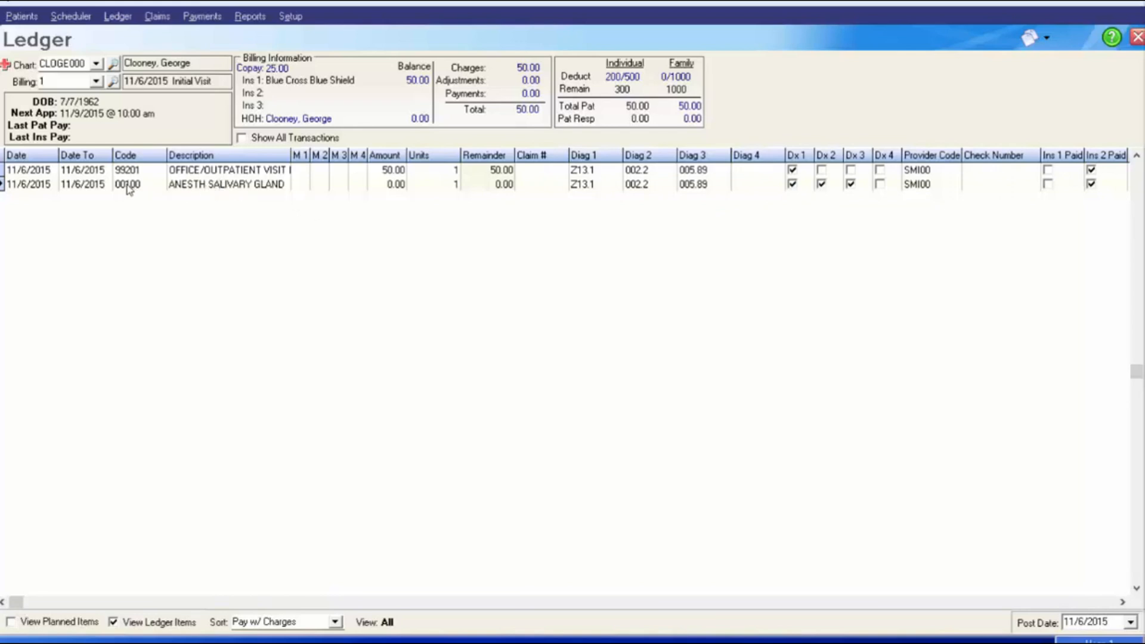
- Set the 00100 charge's fee to 100 and tick Do Not Bill Insurance and Do Not Bill Patient
double_click(232, 189)
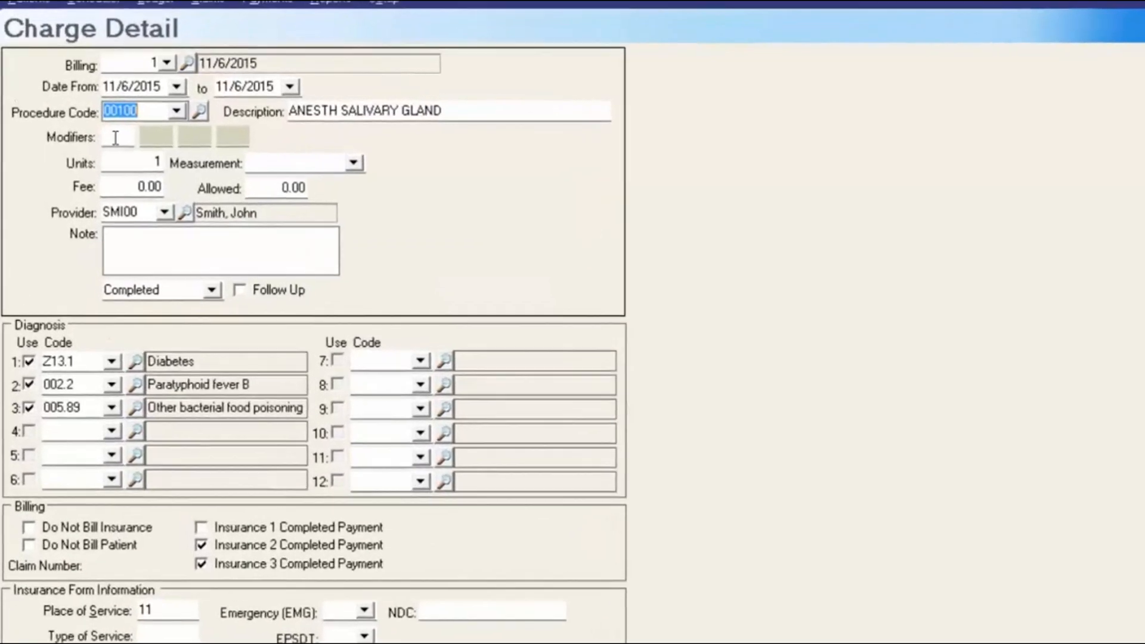
left_click(115, 138)
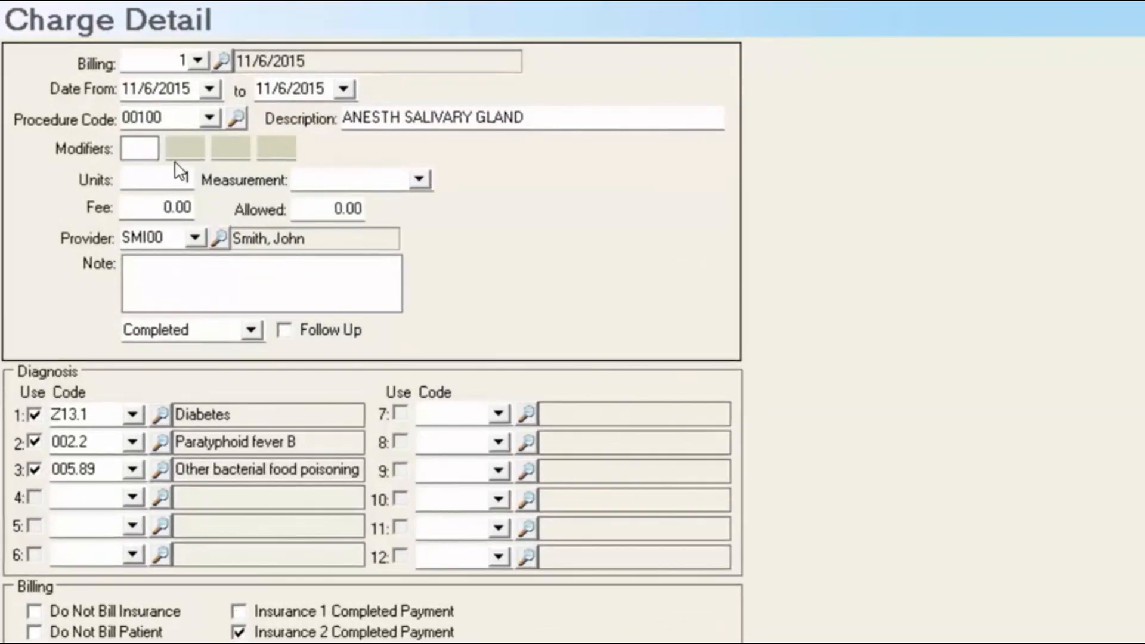
left_click(419, 179)
left_click_drag(171, 203, 60, 209)
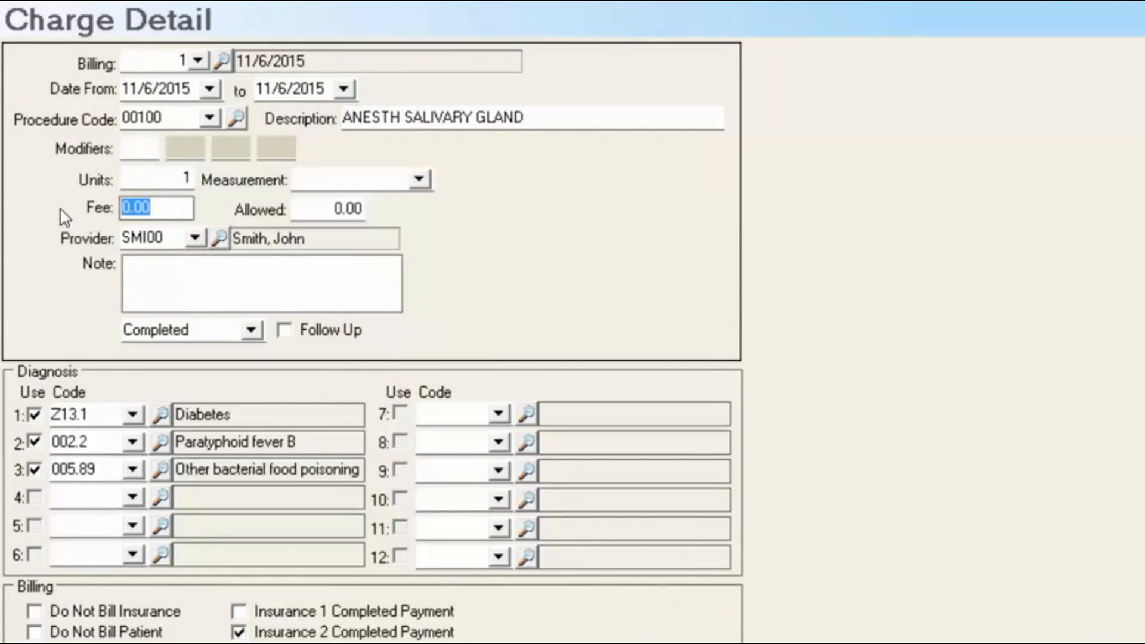
type("100")
left_click(43, 614)
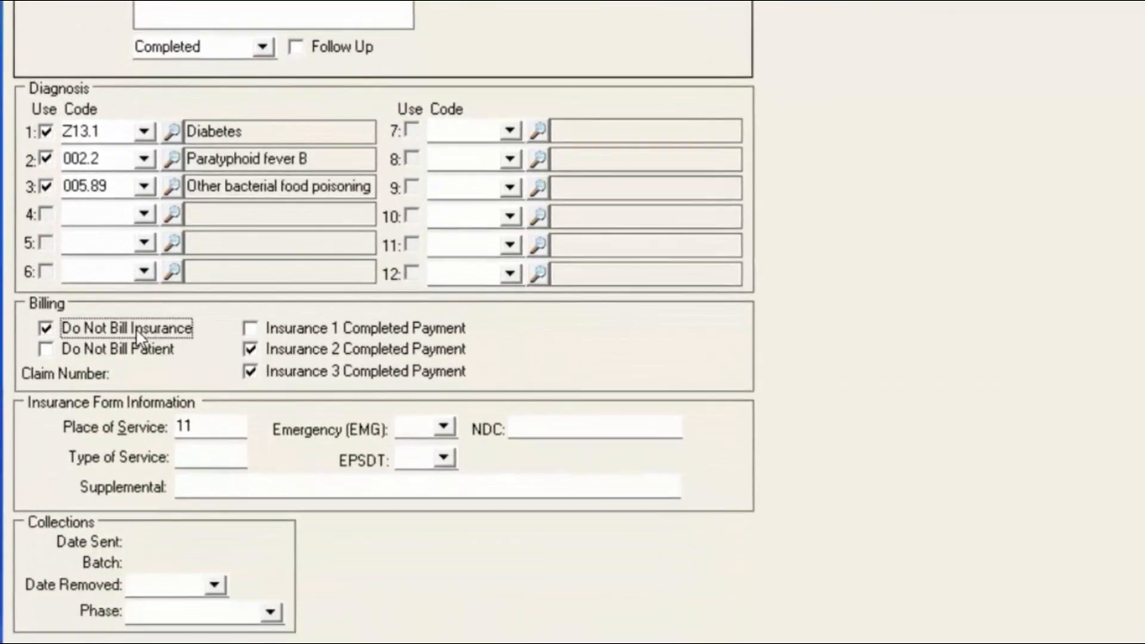
left_click(48, 351)
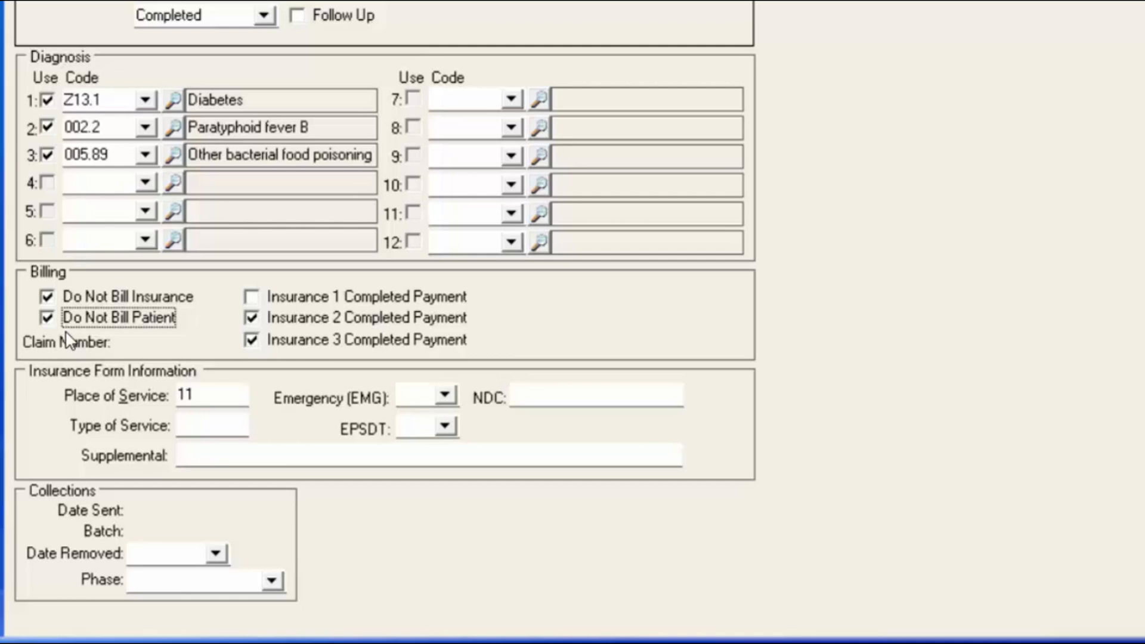
- Clear Do Not Bill Insurance on the charge and check the emergency and EPSDT choices without changing them
left_click(2, 0)
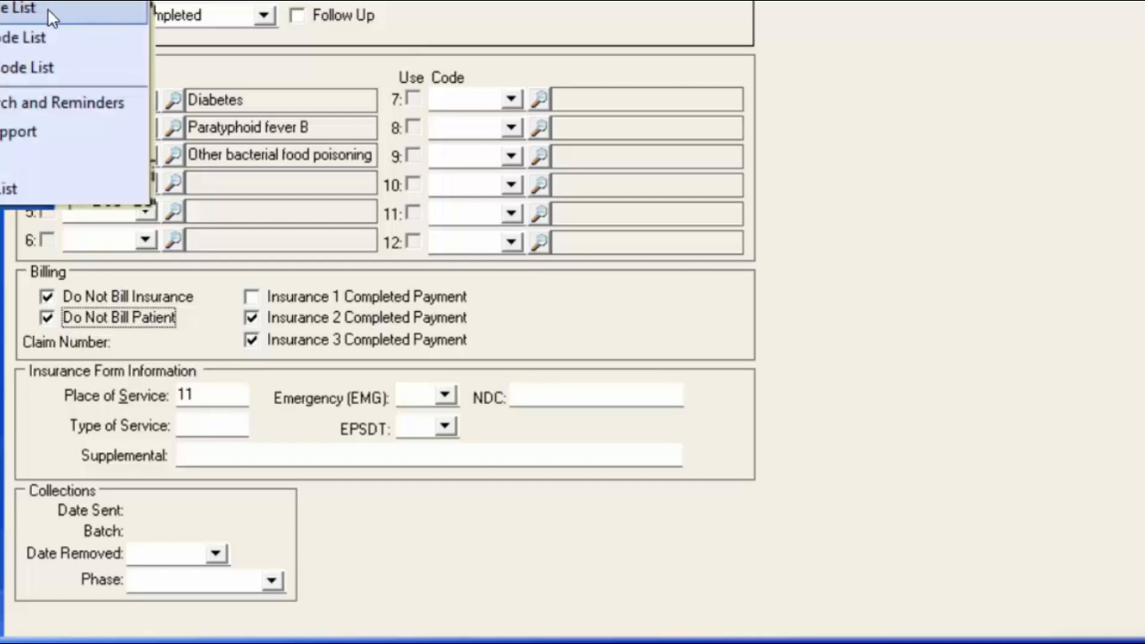
left_click(879, 25)
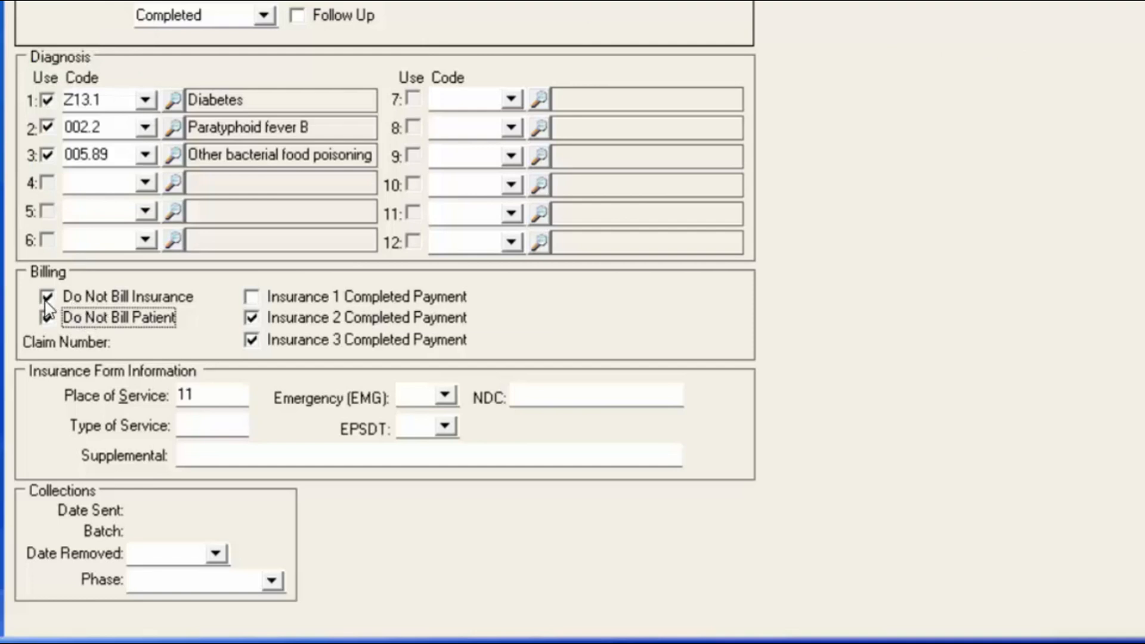
left_click(47, 296)
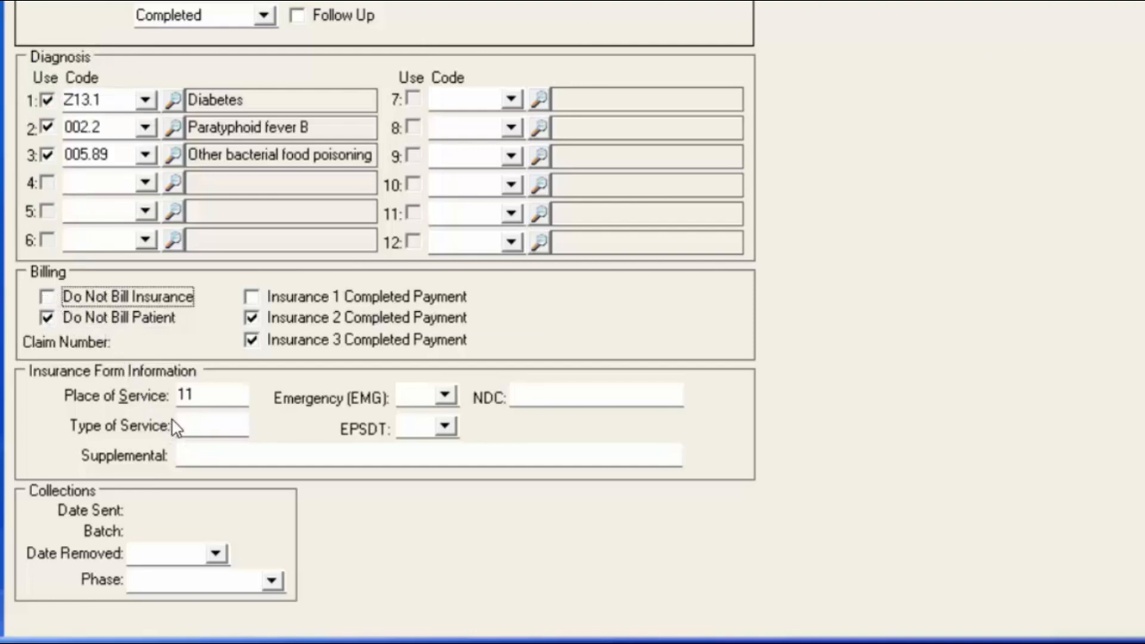
left_click(539, 394)
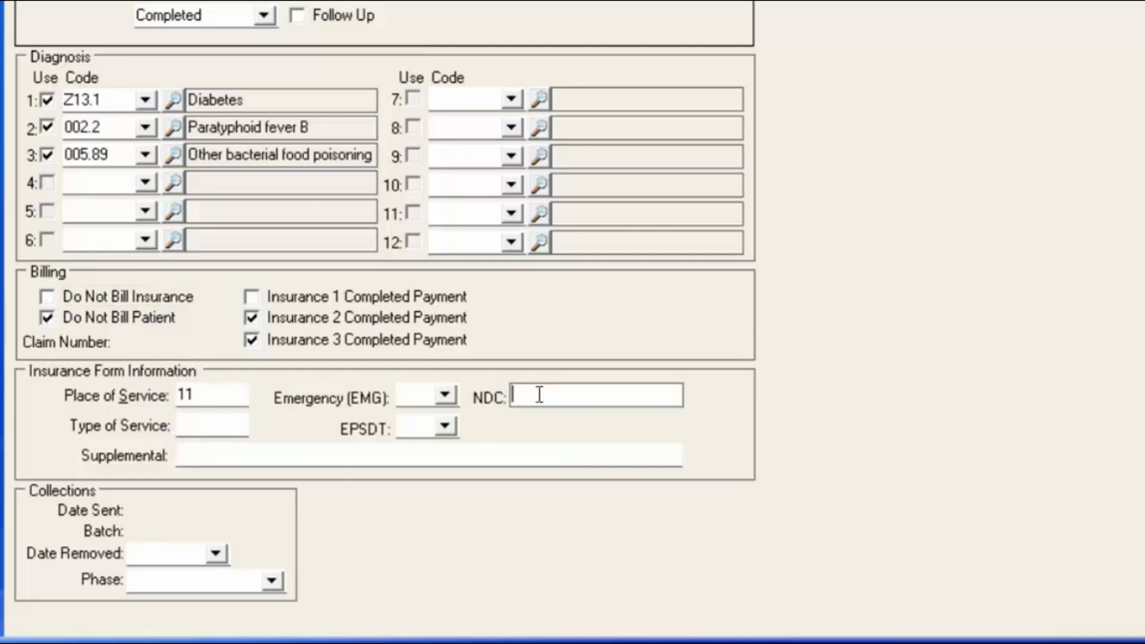
left_click(445, 396)
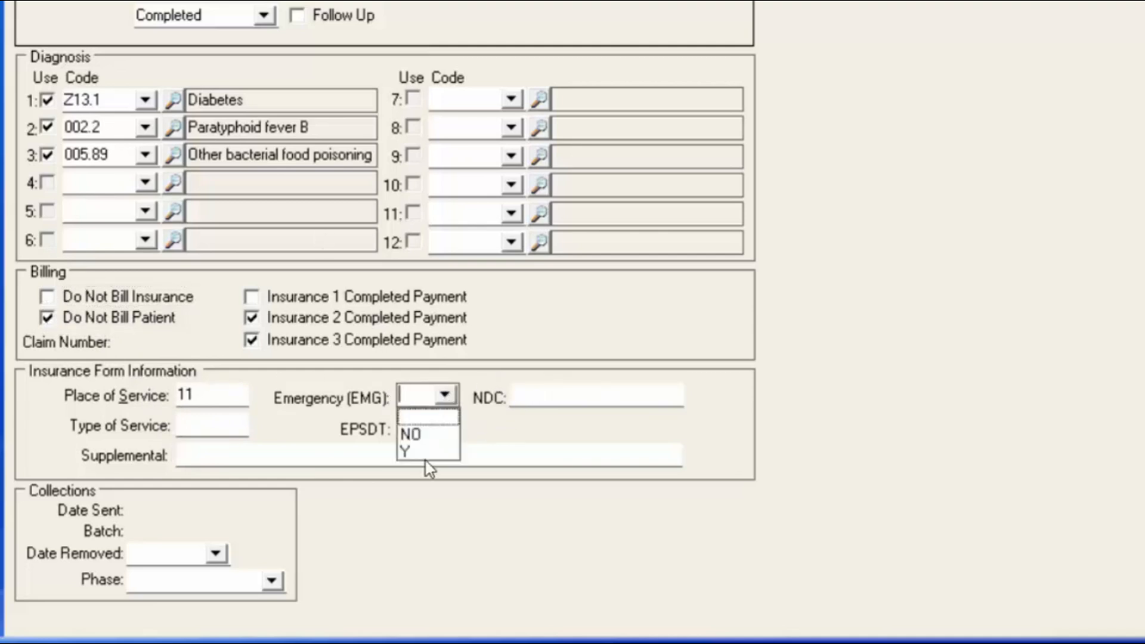
left_click(317, 263)
left_click(445, 429)
left_click(180, 258)
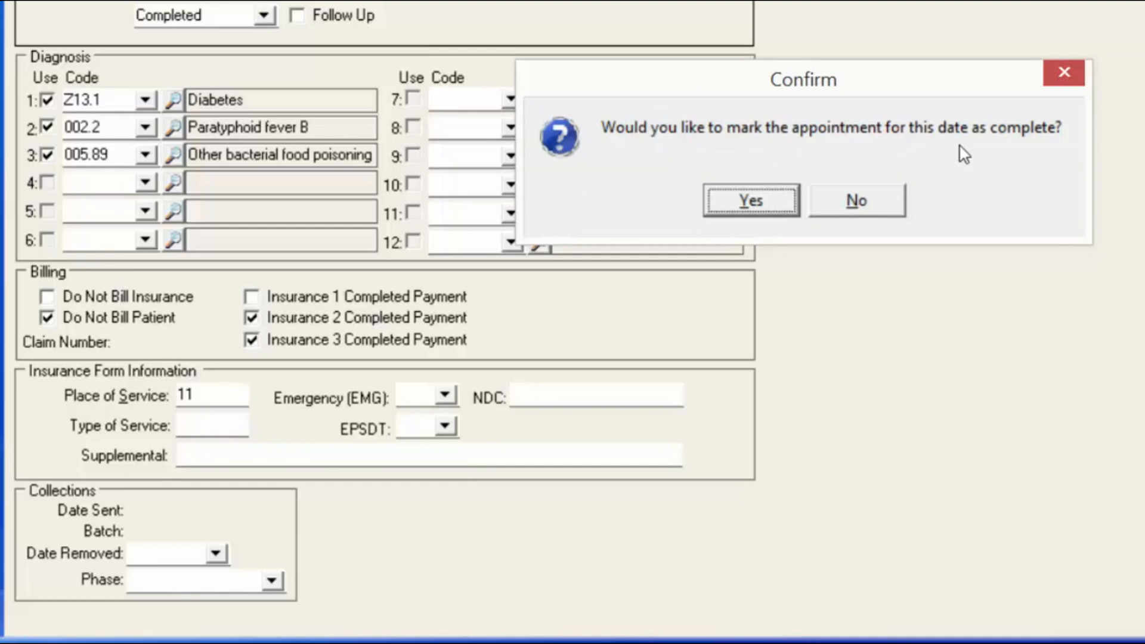
- Decline marking the appointment complete and review the 50.00 and 100.00 remainders in the ledger
left_click(845, 208)
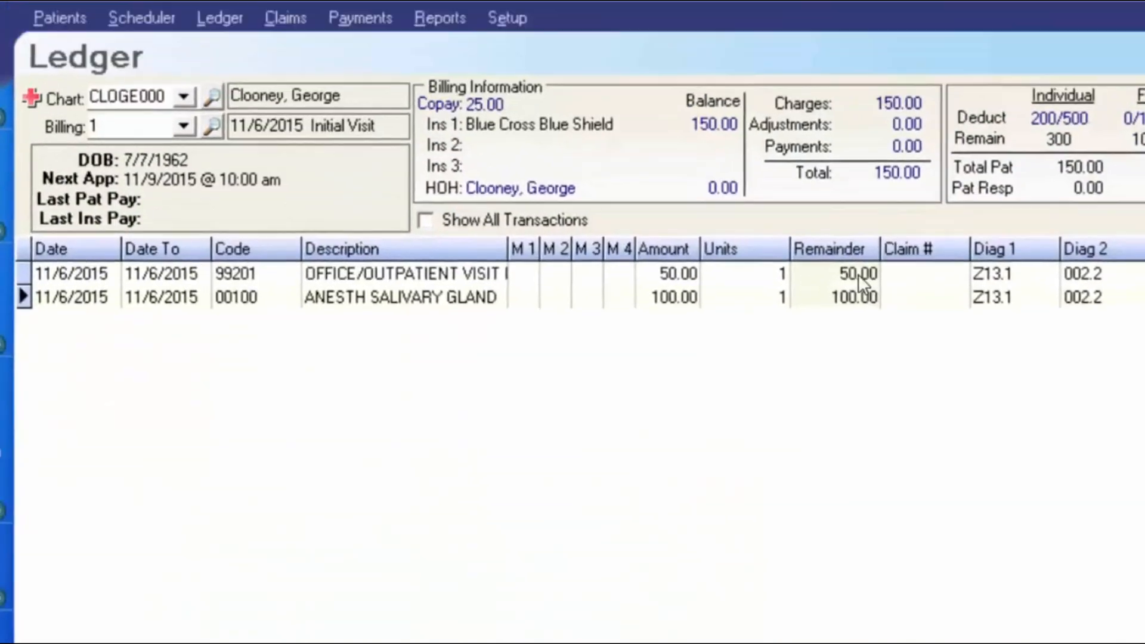
left_click(792, 225)
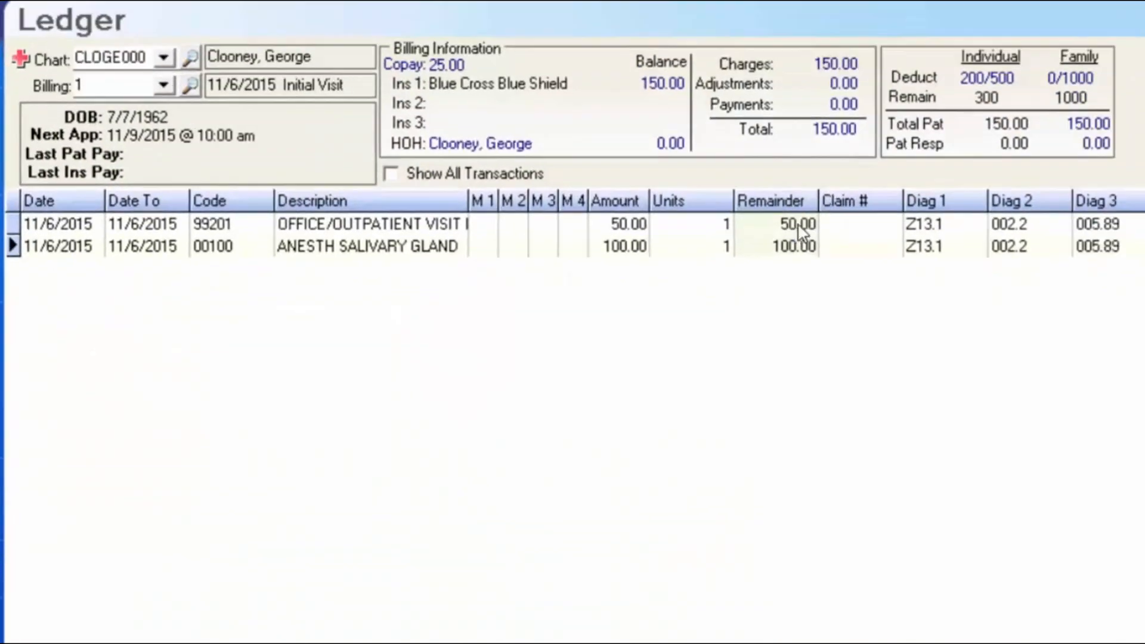
left_click(799, 244)
left_click(795, 224)
left_click(802, 245)
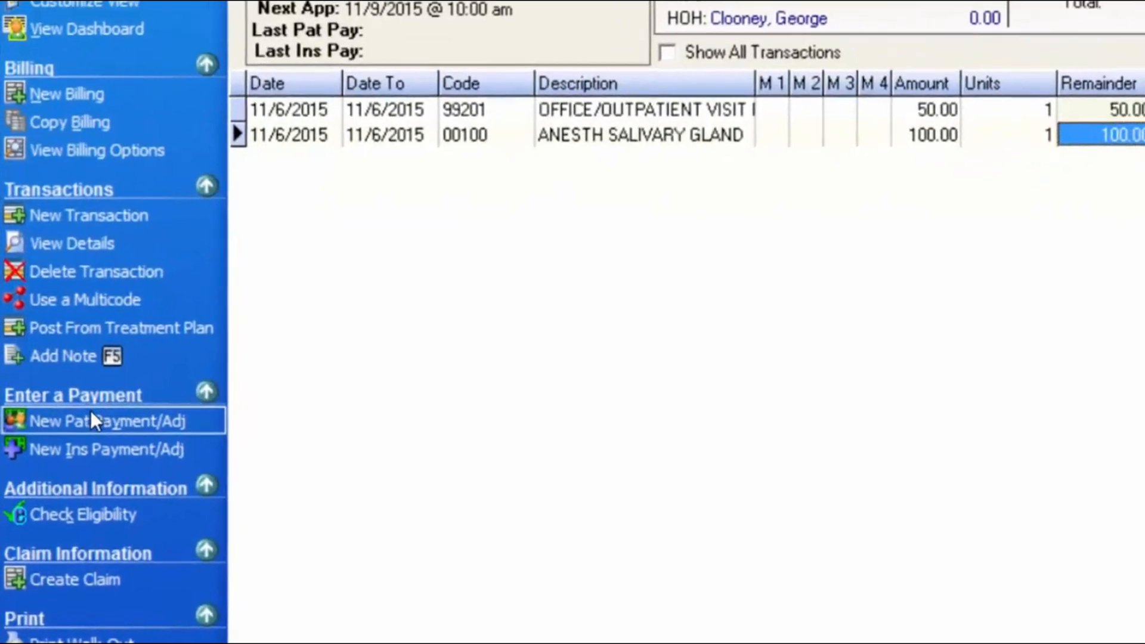
- Start a patient payment with payment code COPAY and deposit method Check
left_click(180, 386)
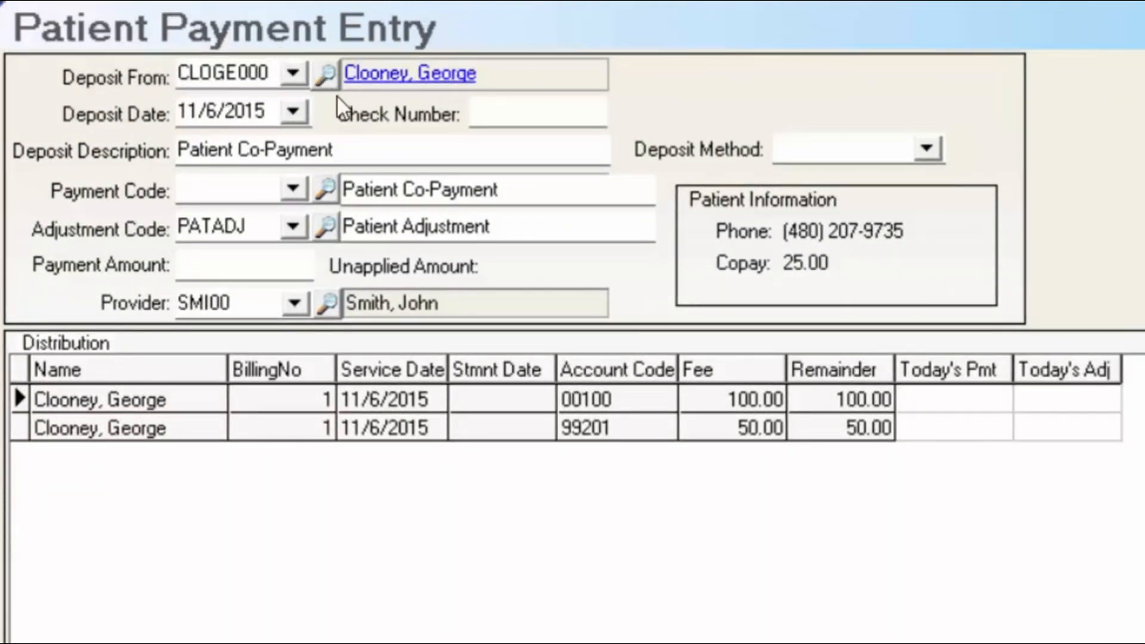
left_click(533, 114)
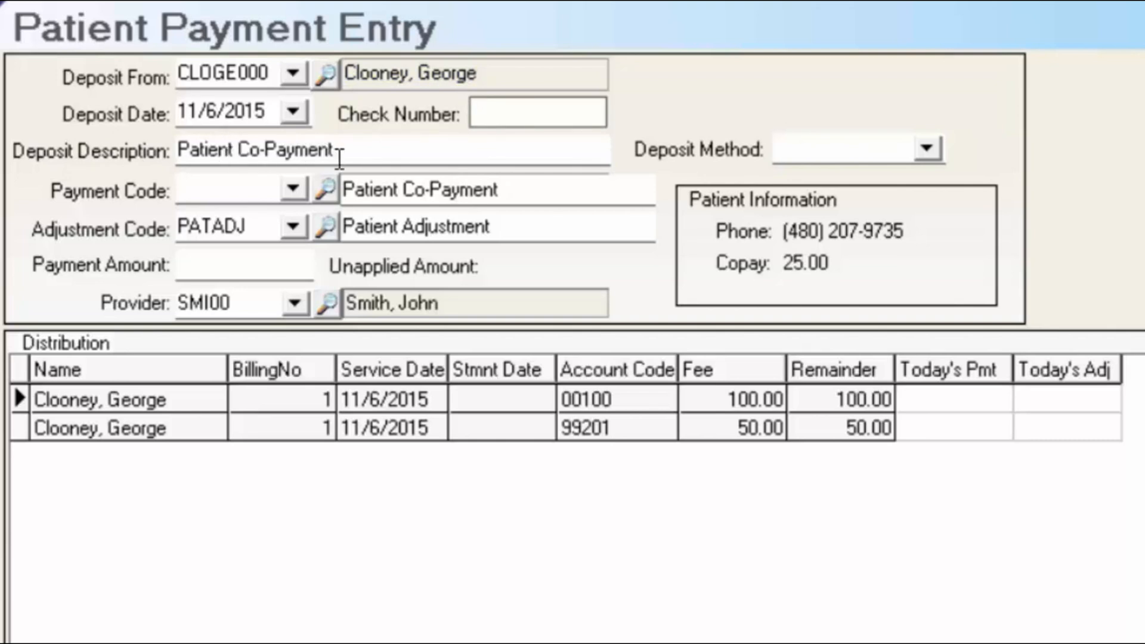
left_click(293, 188)
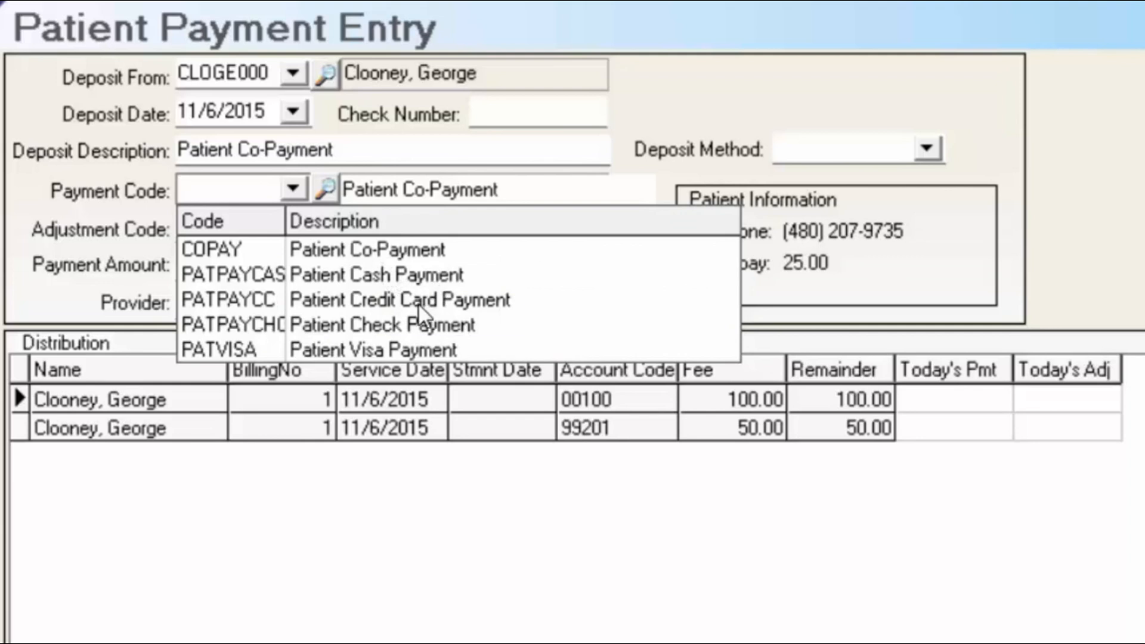
left_click(325, 250)
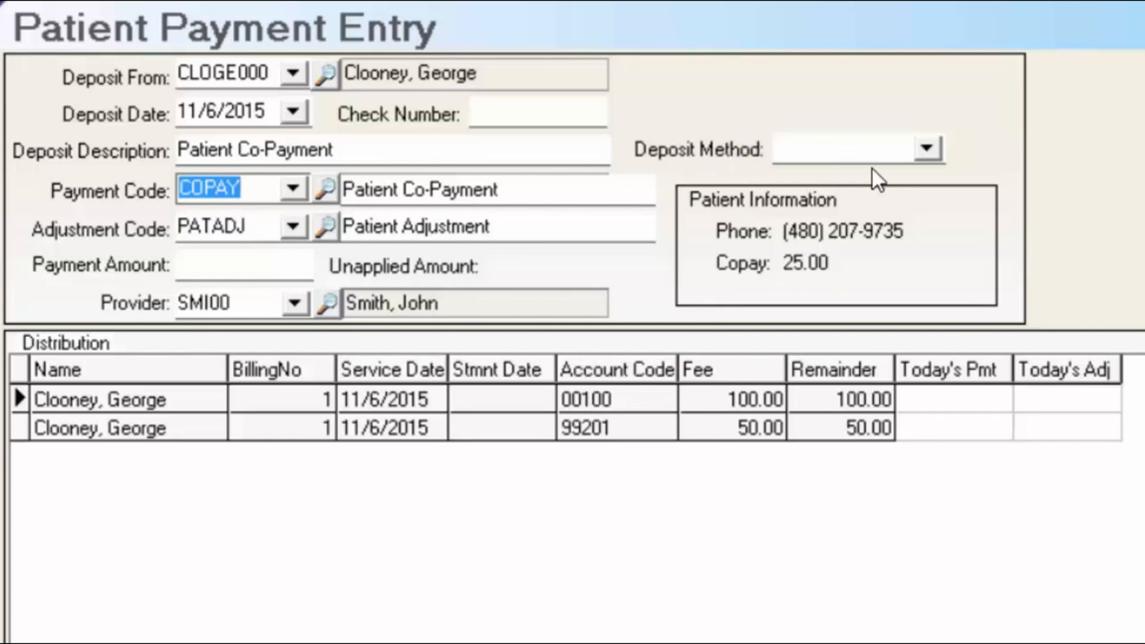
left_click(925, 149)
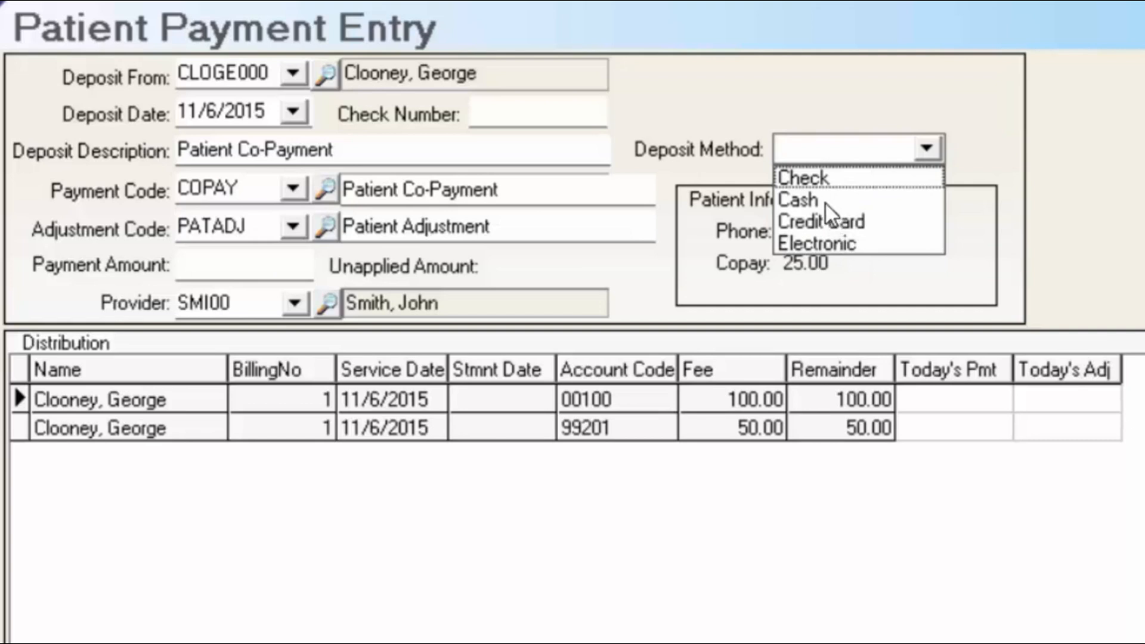
left_click(810, 175)
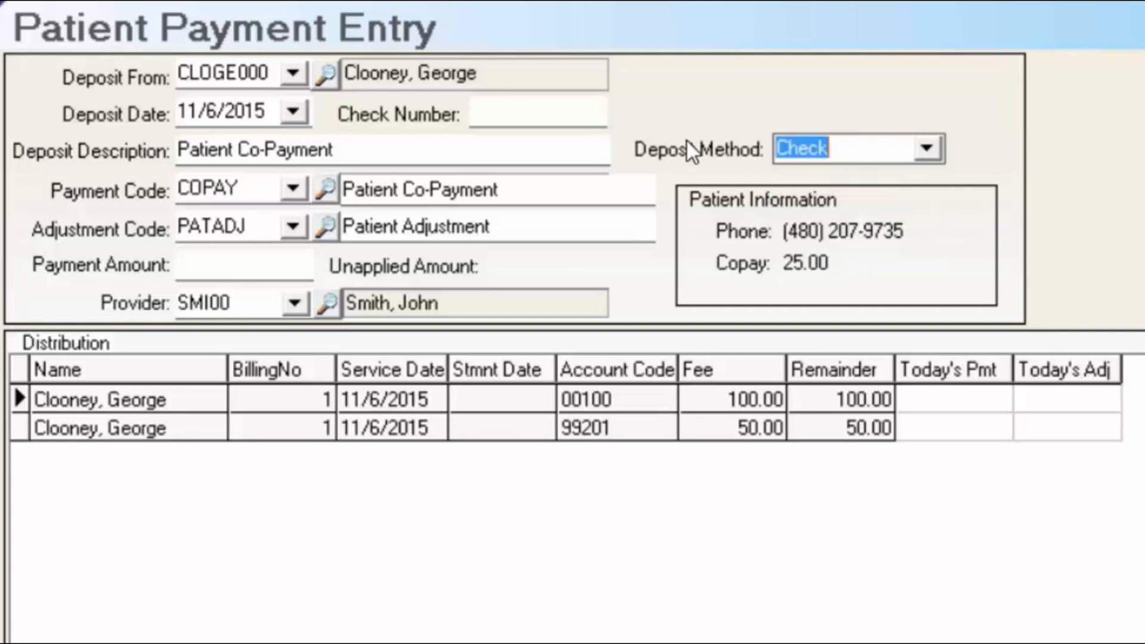
- Enter the check number and a payment amount of 25.00
left_click(530, 114)
type("12313")
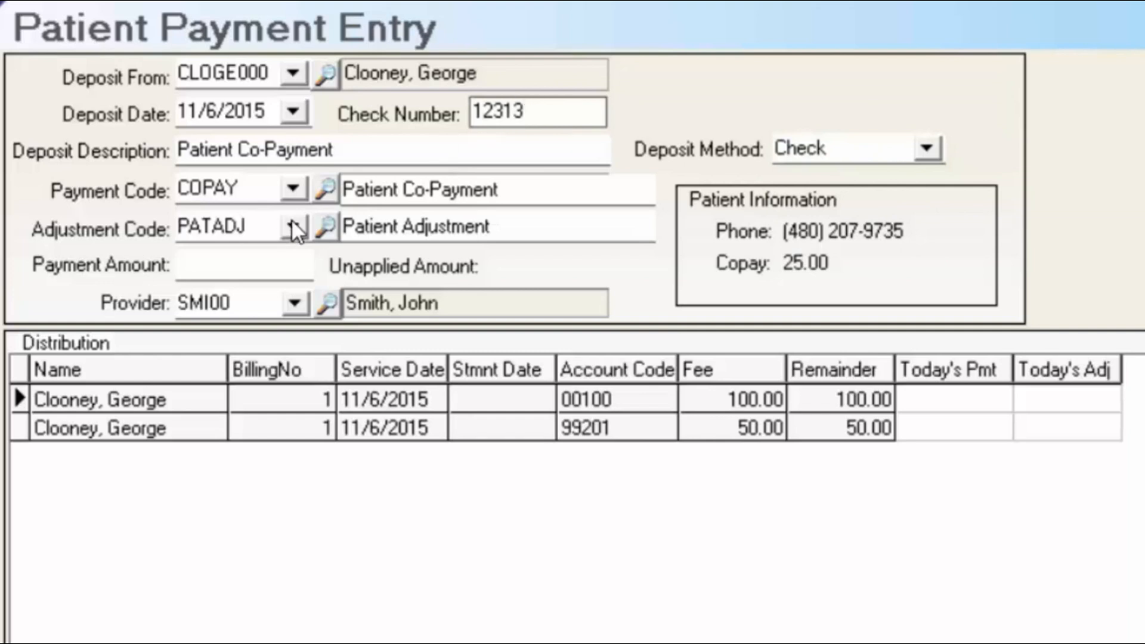
left_click(254, 261)
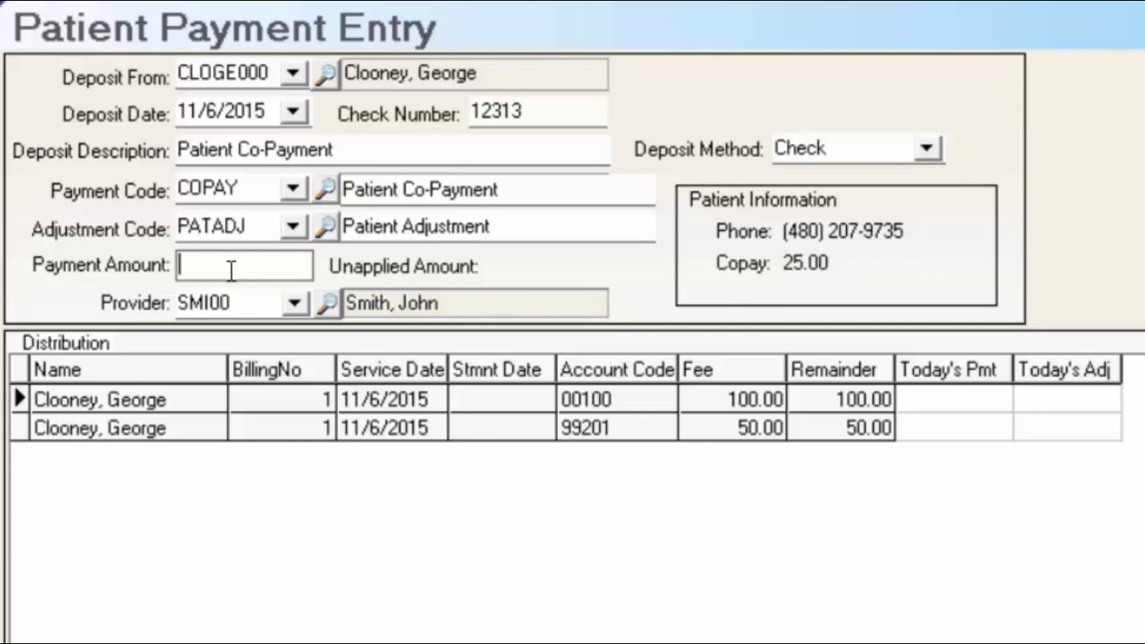
type("25.00")
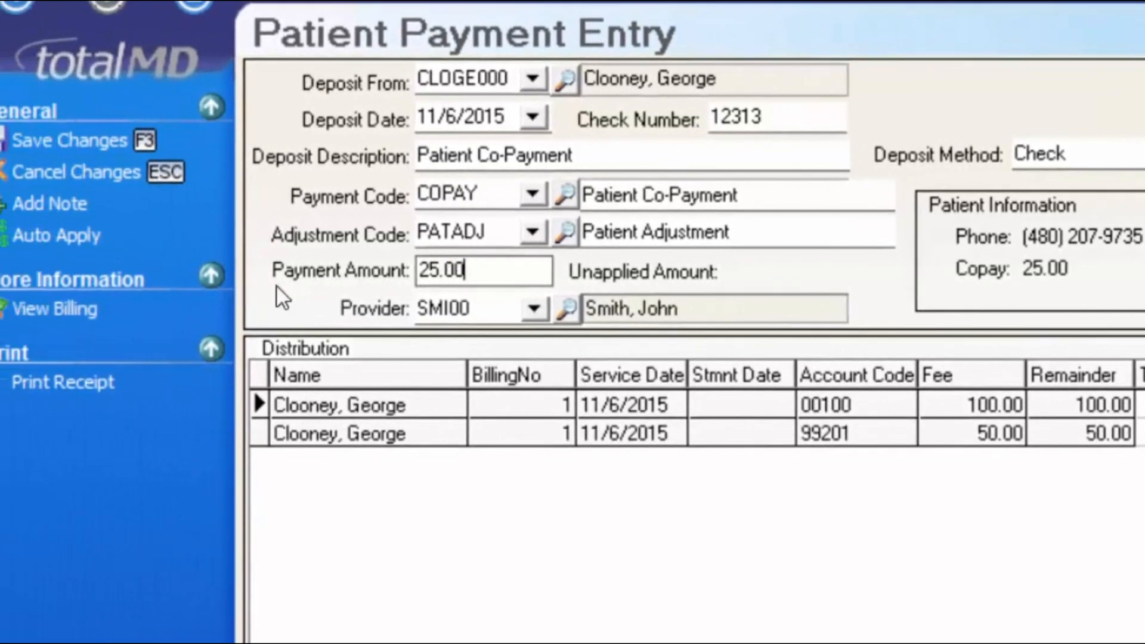
- Save the 25.00 copay and start a new blank 11/6/2015 charge row in the ledger
left_click(52, 133)
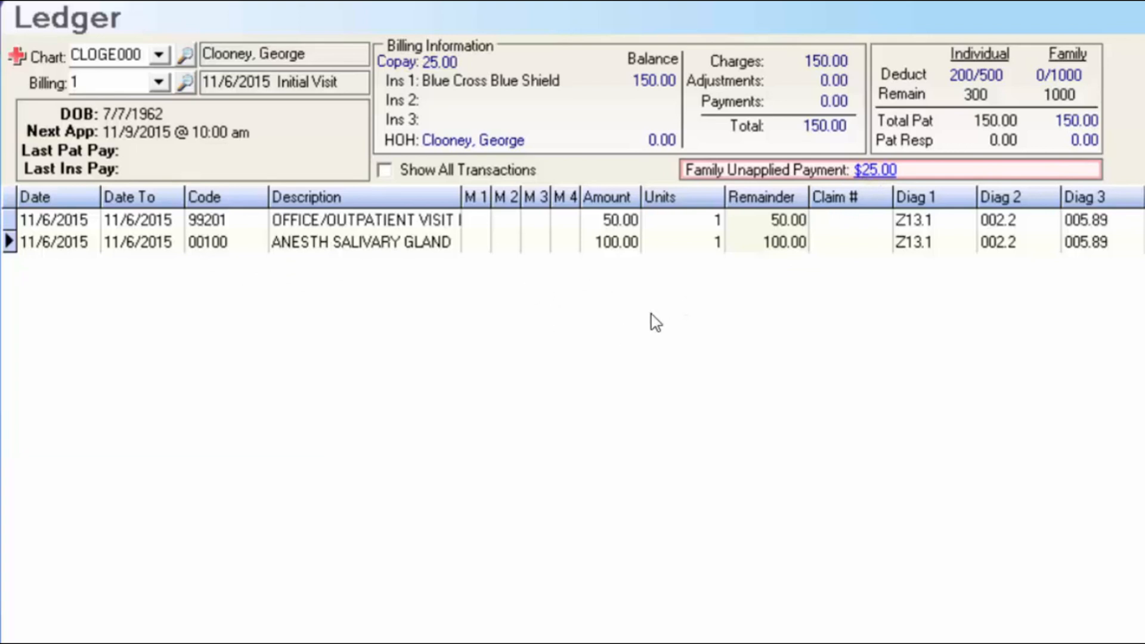
left_click(5, 357)
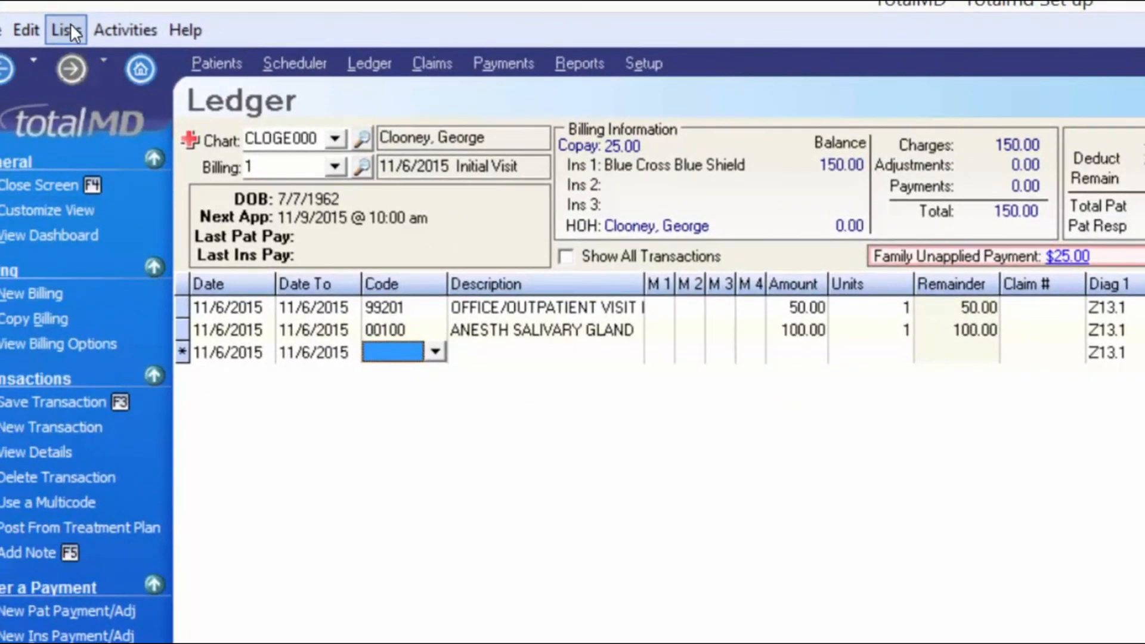
- Open the Service Code List from Lists, discarding the unsaved blank ledger row
left_click(69, 25)
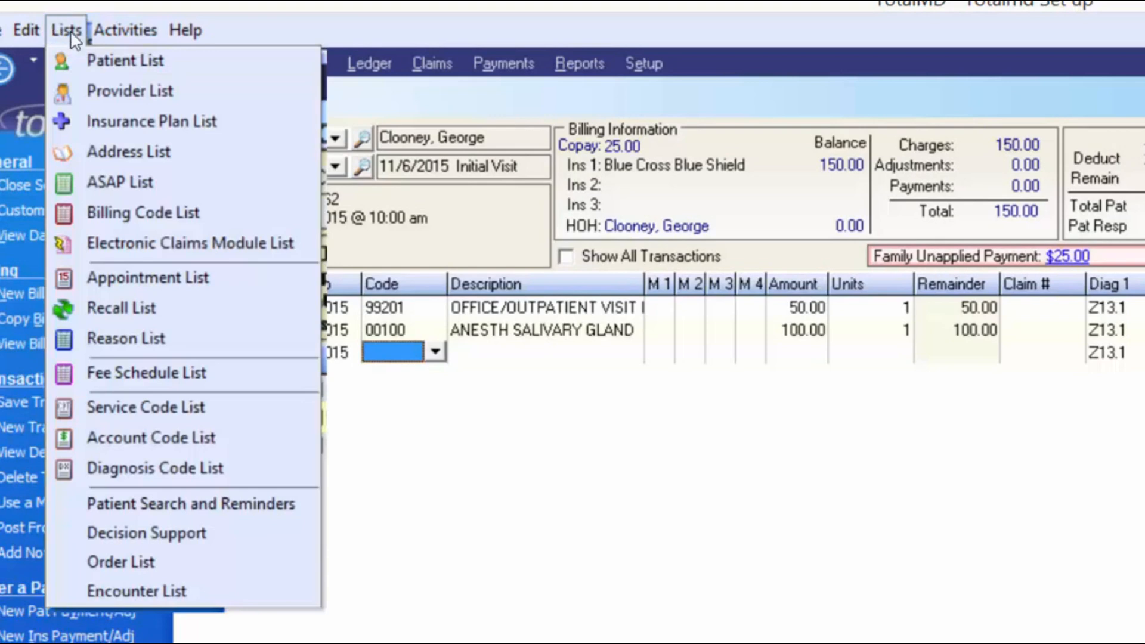
left_click(166, 337)
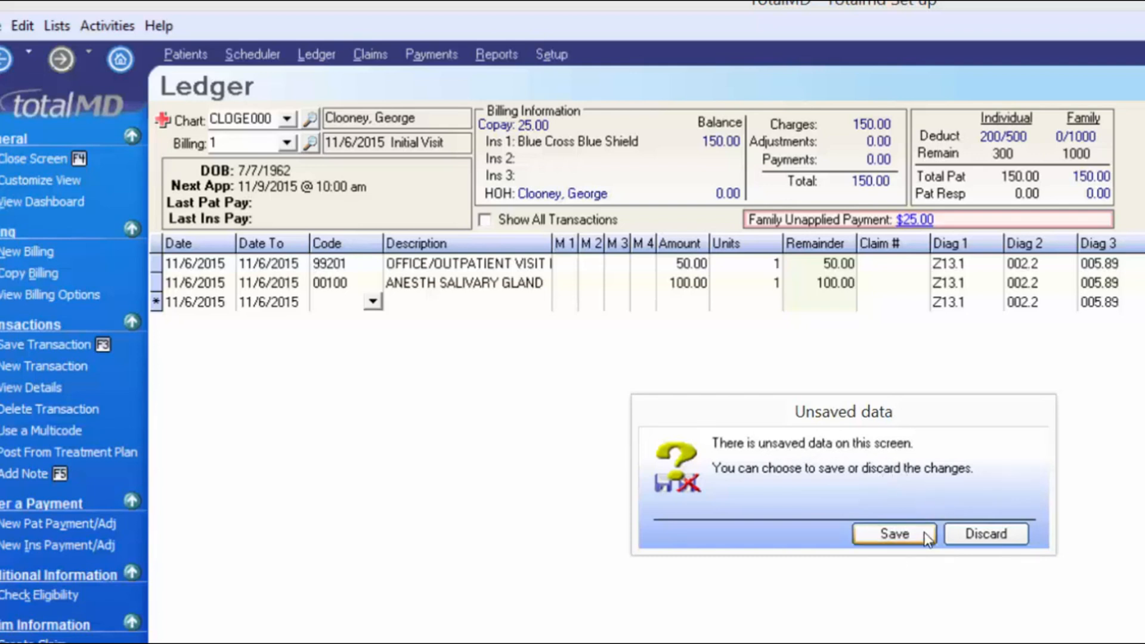
left_click(1004, 535)
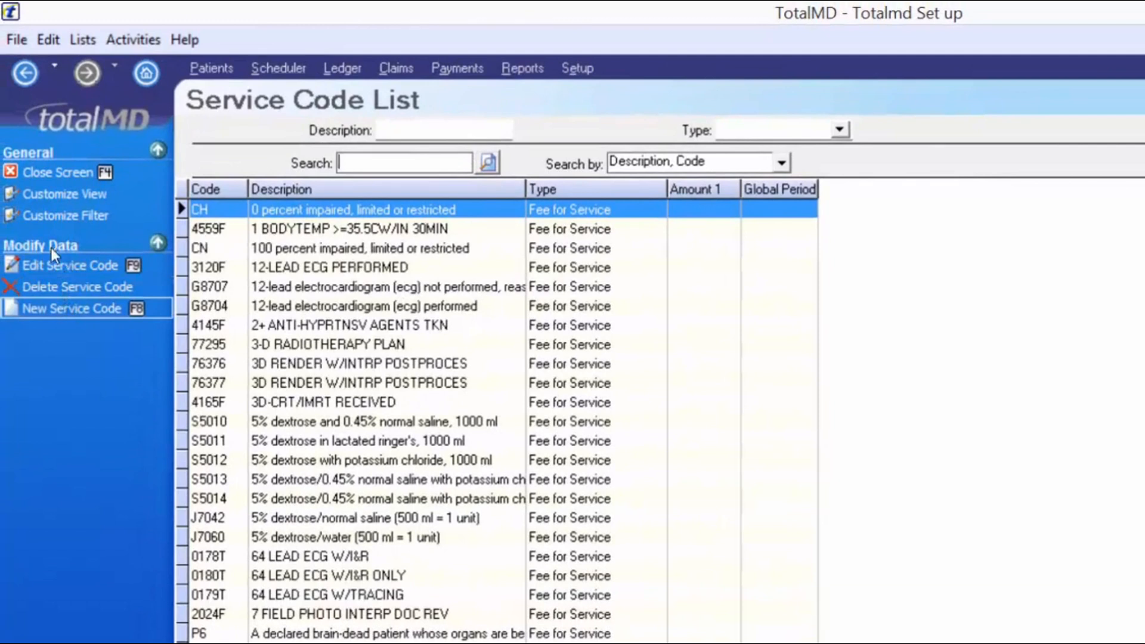
- Create a new service code PTCOPAY described as 'Patient charge for Co-Pay'
left_click(64, 308)
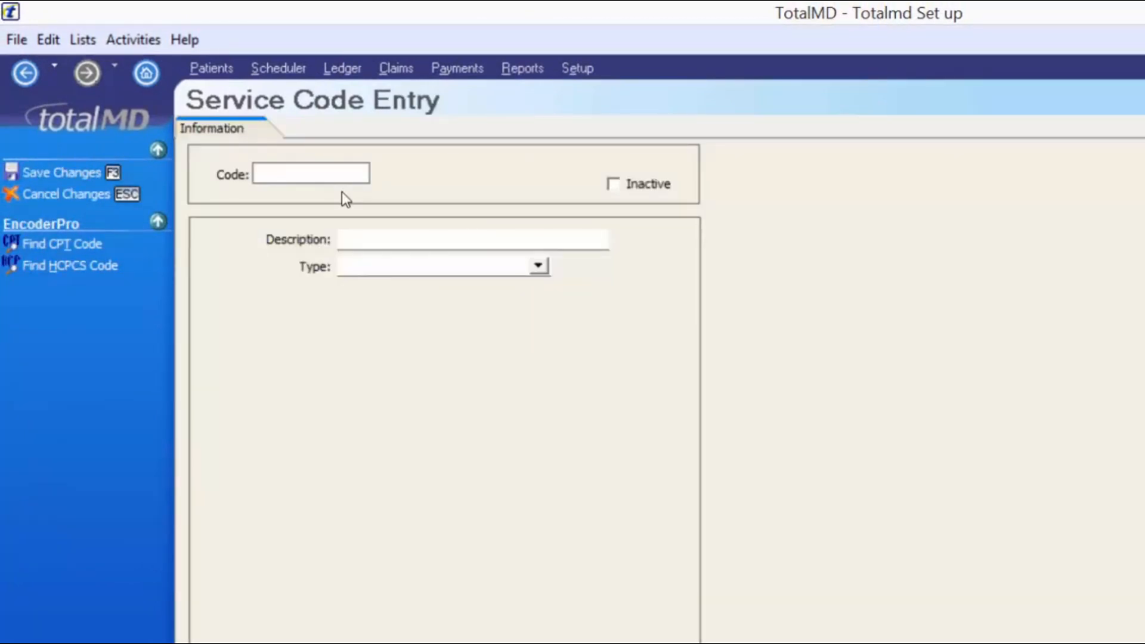
type("PTCOPAY")
key("Tab")
left_click(364, 237)
type("Patient charge for Co-Pay")
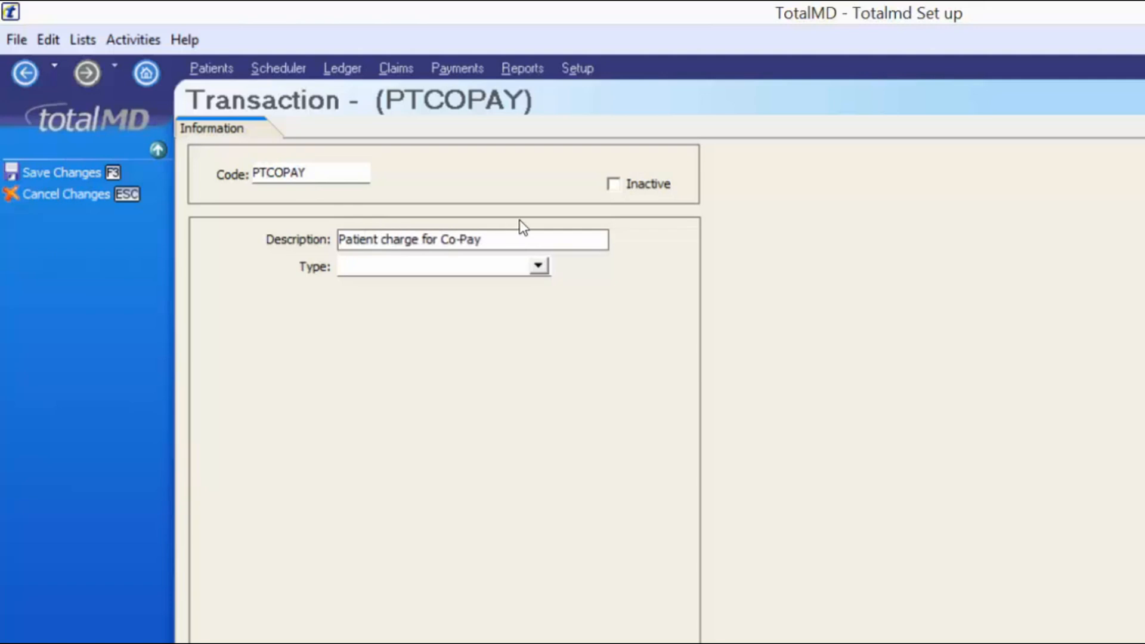
- Make PTCOPAY a Fee for Service in Hospital Visits, marked Do Not Bill Insurance, and save it
left_click(538, 266)
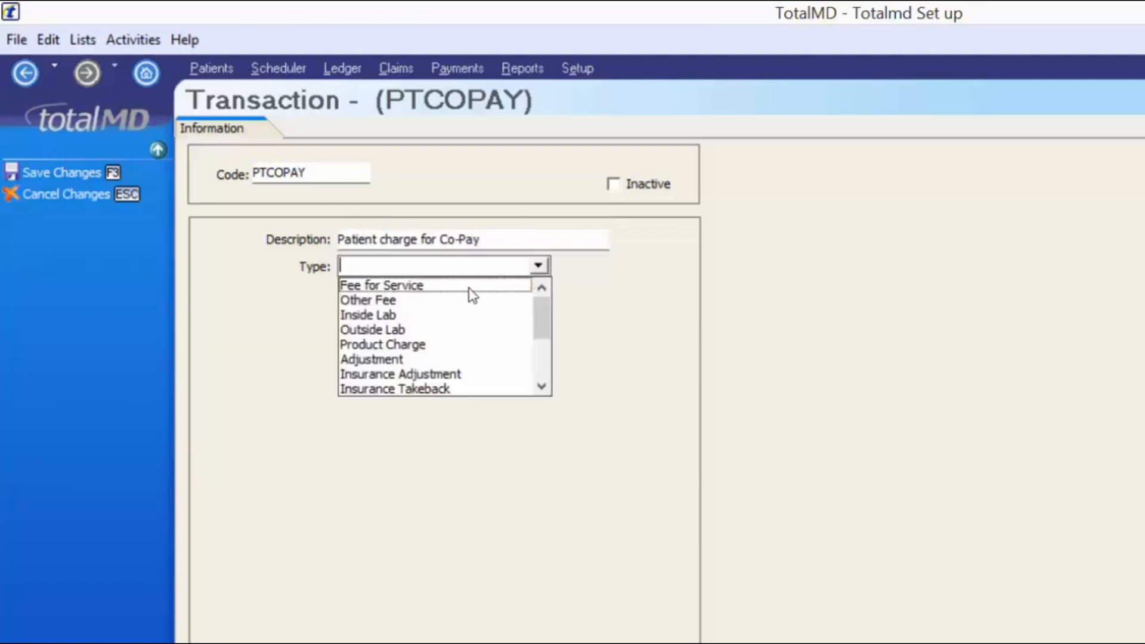
left_click(434, 287)
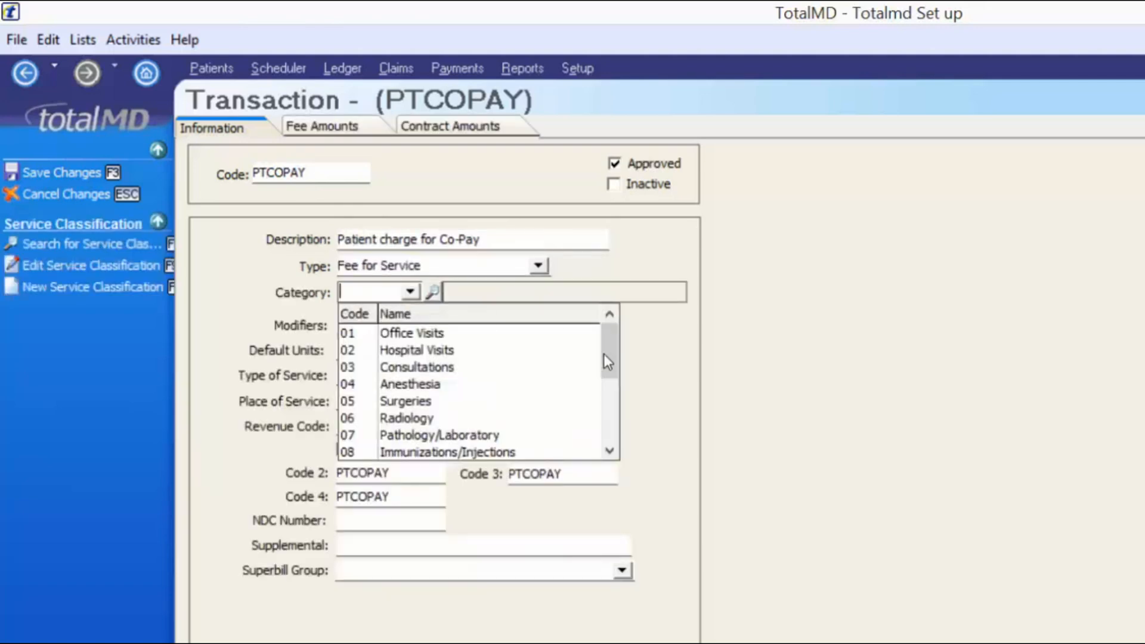
scroll(607, 363, "down", 1)
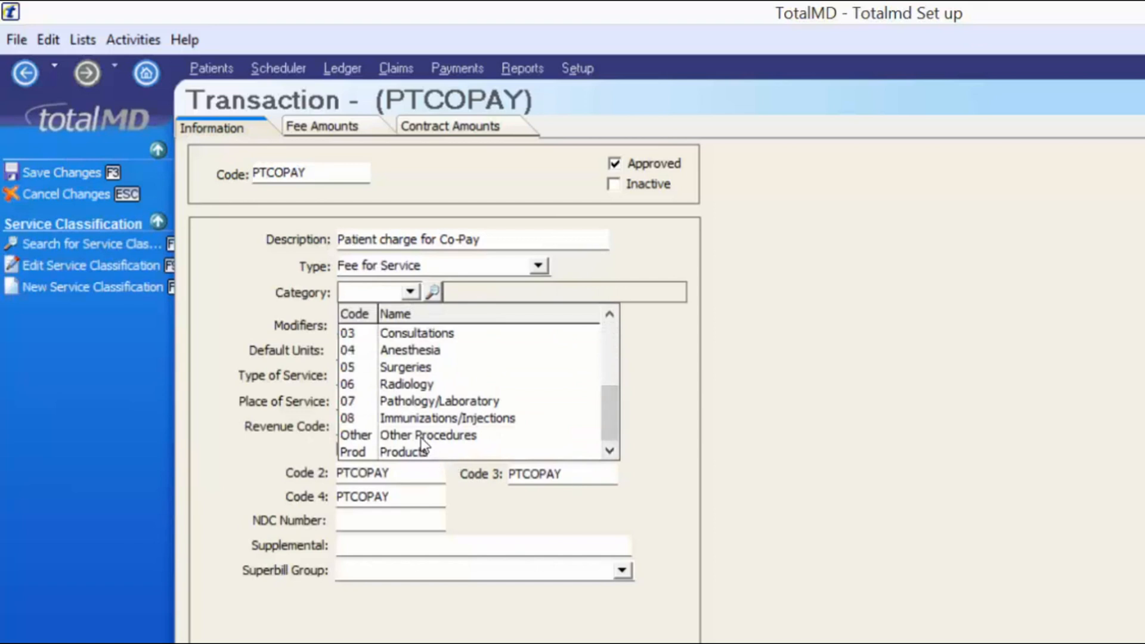
key("Return")
left_click(409, 291)
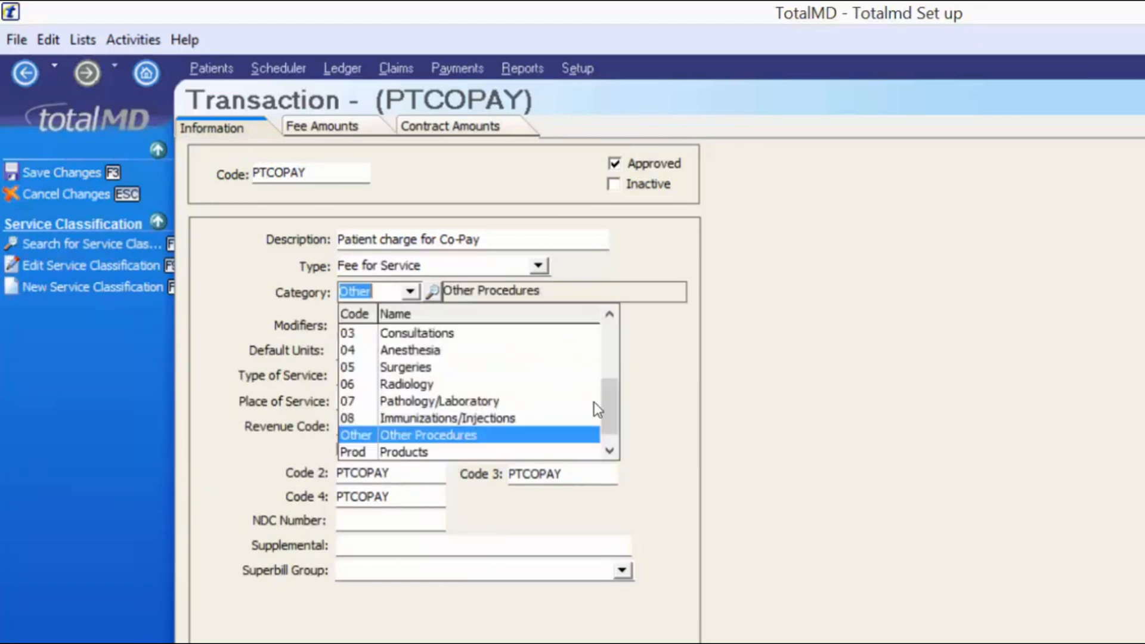
left_click_drag(616, 399, 615, 343)
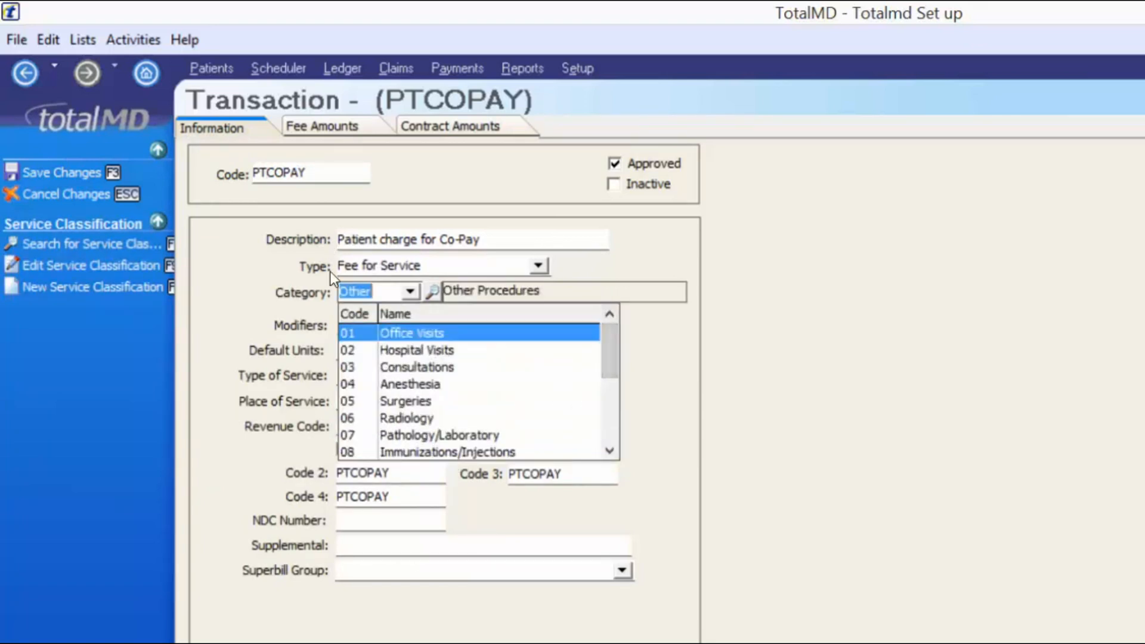
left_click(417, 350)
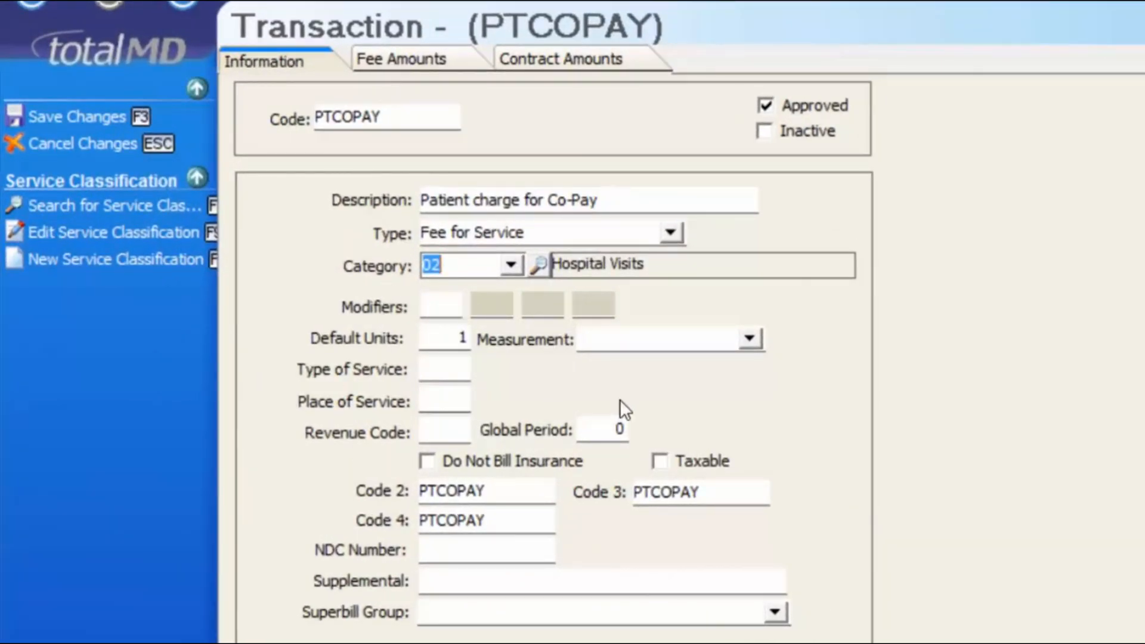
left_click(427, 460)
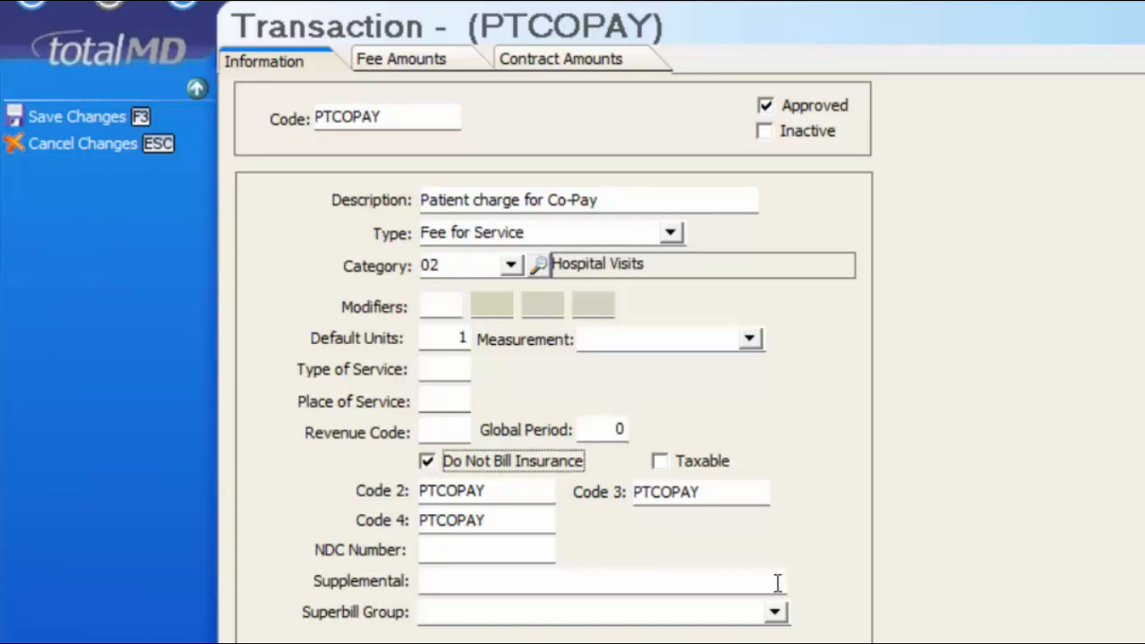
left_click(424, 60)
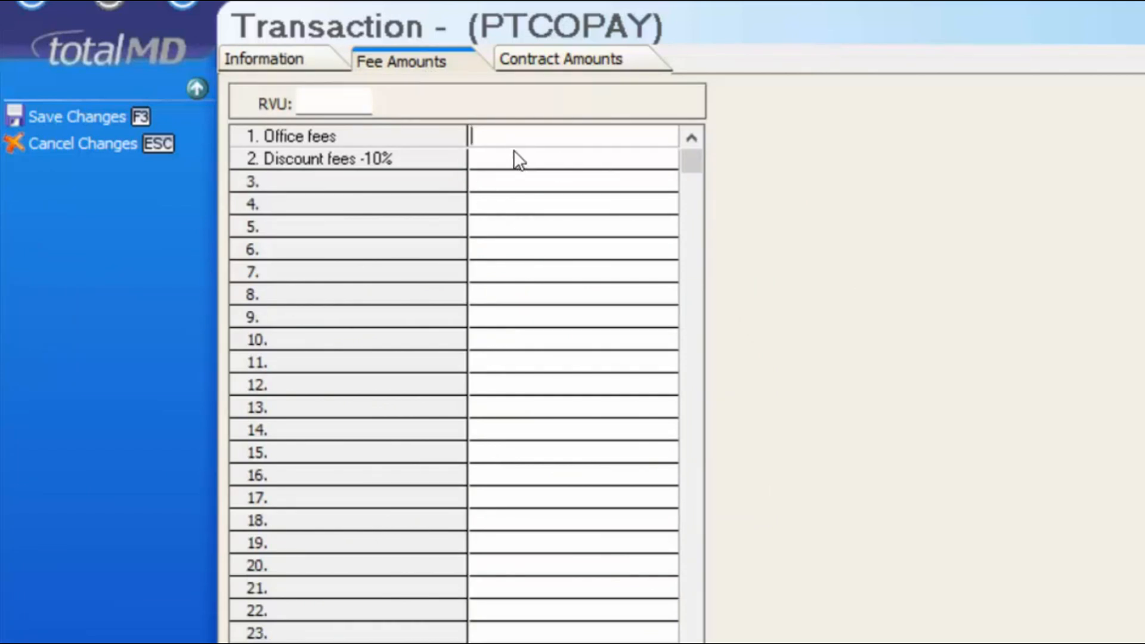
left_click(256, 58)
left_click(49, 116)
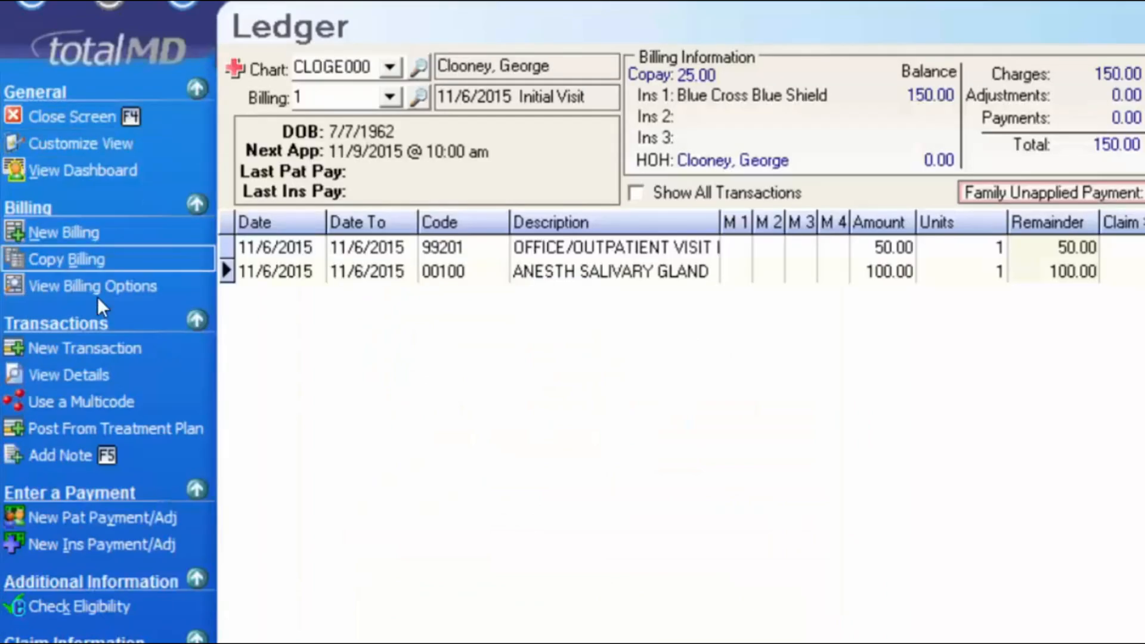
- Add a PTCOPAY ledger transaction of 25.00 and save it
left_click(55, 350)
key("Return")
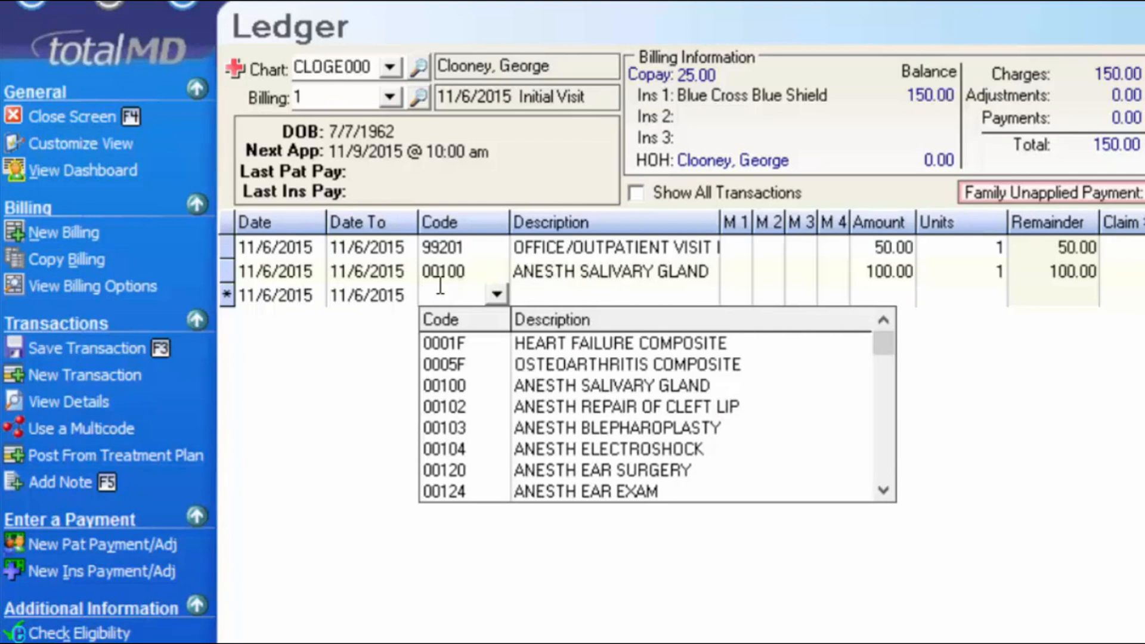
type("PTCO")
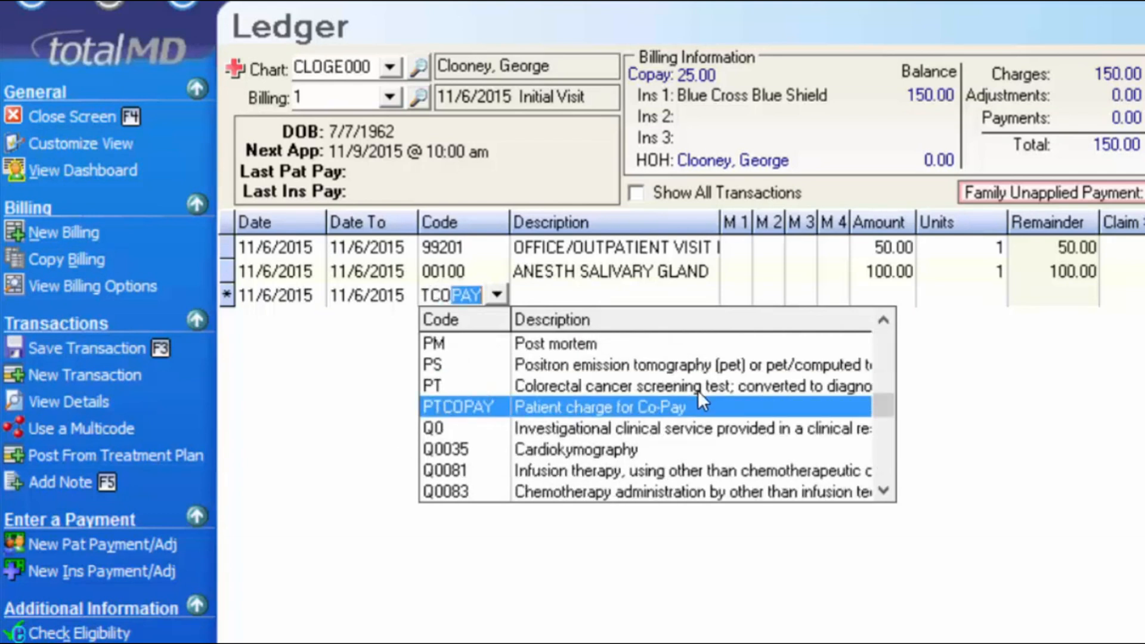
left_click(699, 408)
key("Tab")
key("Tab")
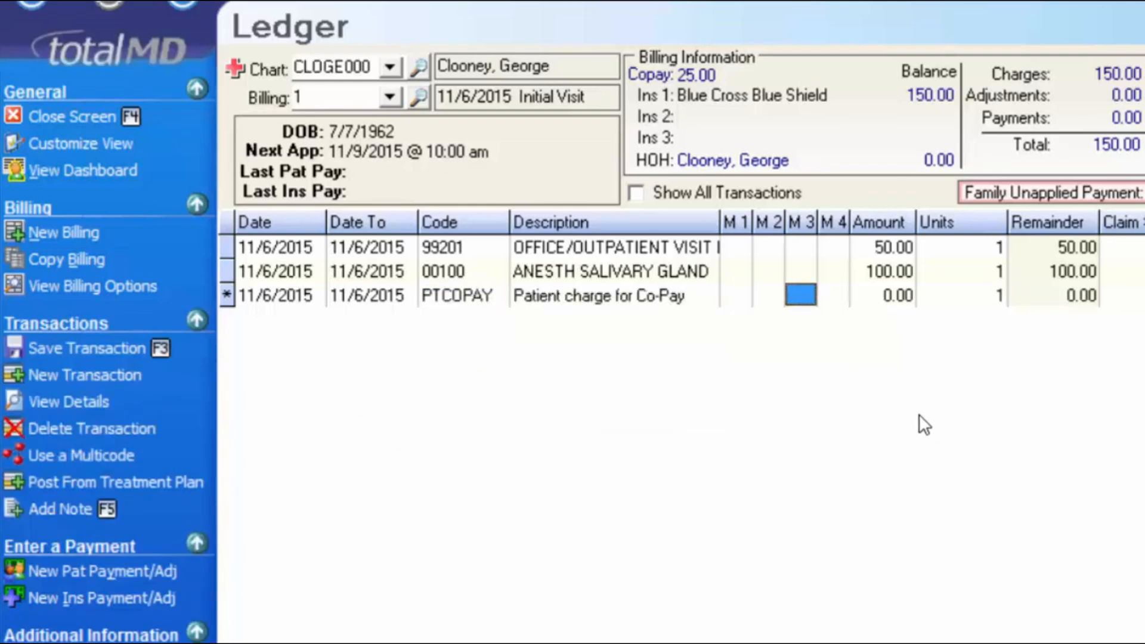
key("Tab")
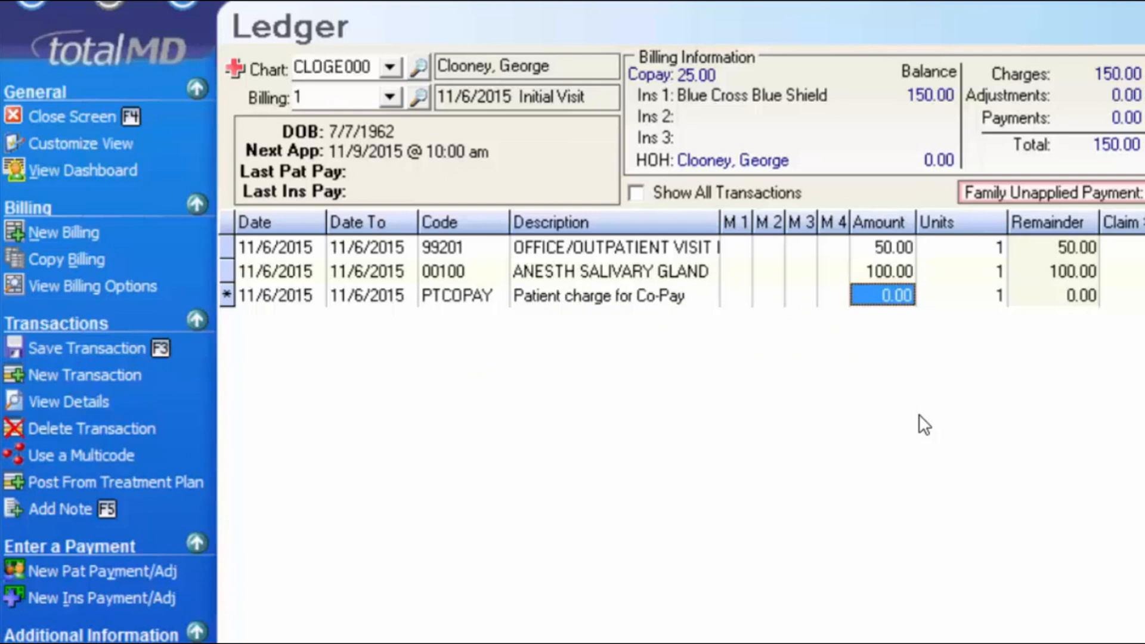
type("25.00")
key("Tab")
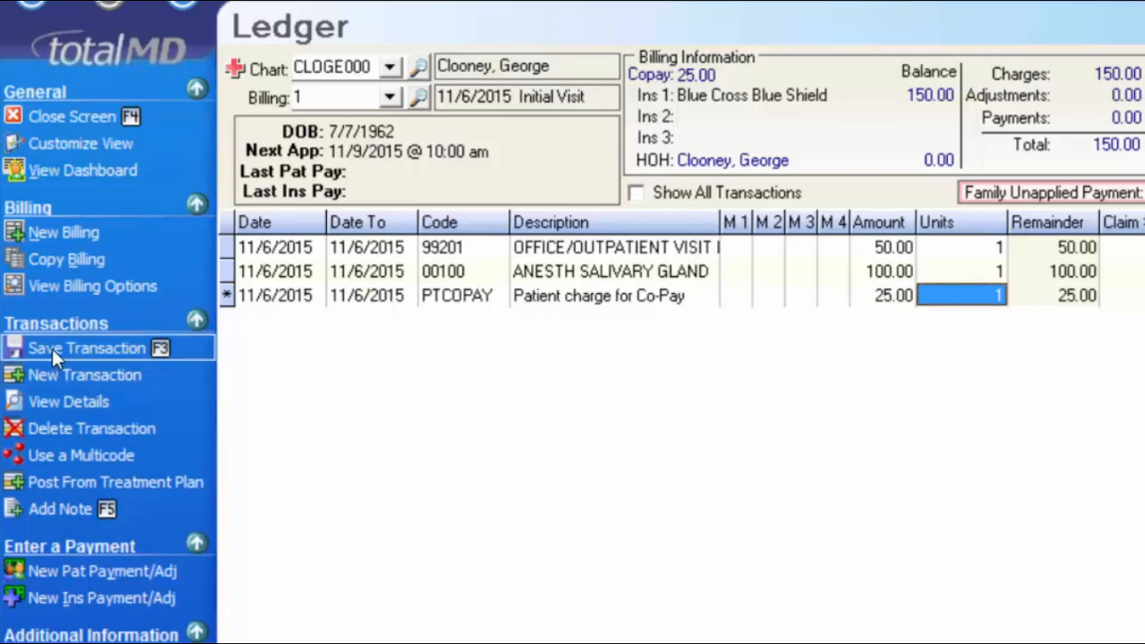
left_click(52, 348)
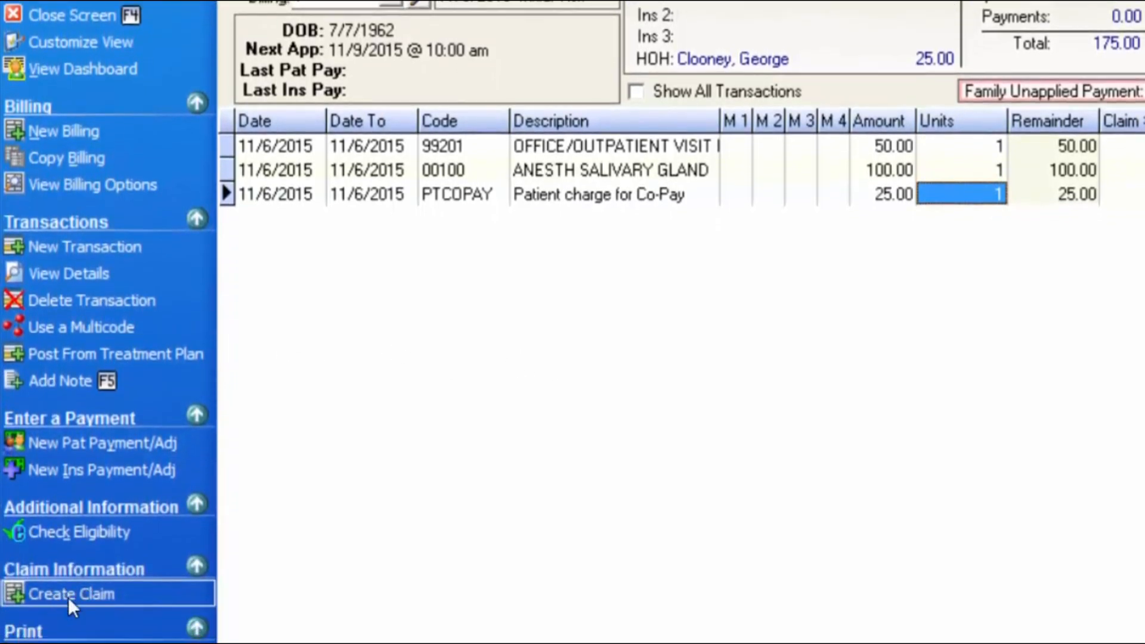
- Bill the 2 eligible transactions on a new claim and view its CMS-1500 form
left_click(68, 594)
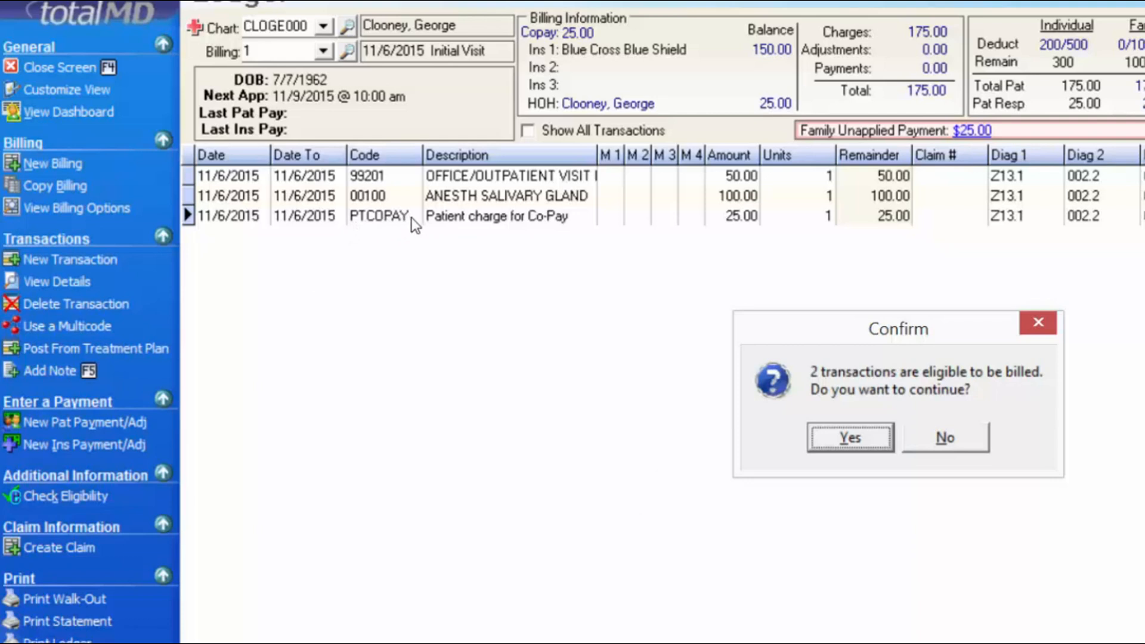
left_click(861, 435)
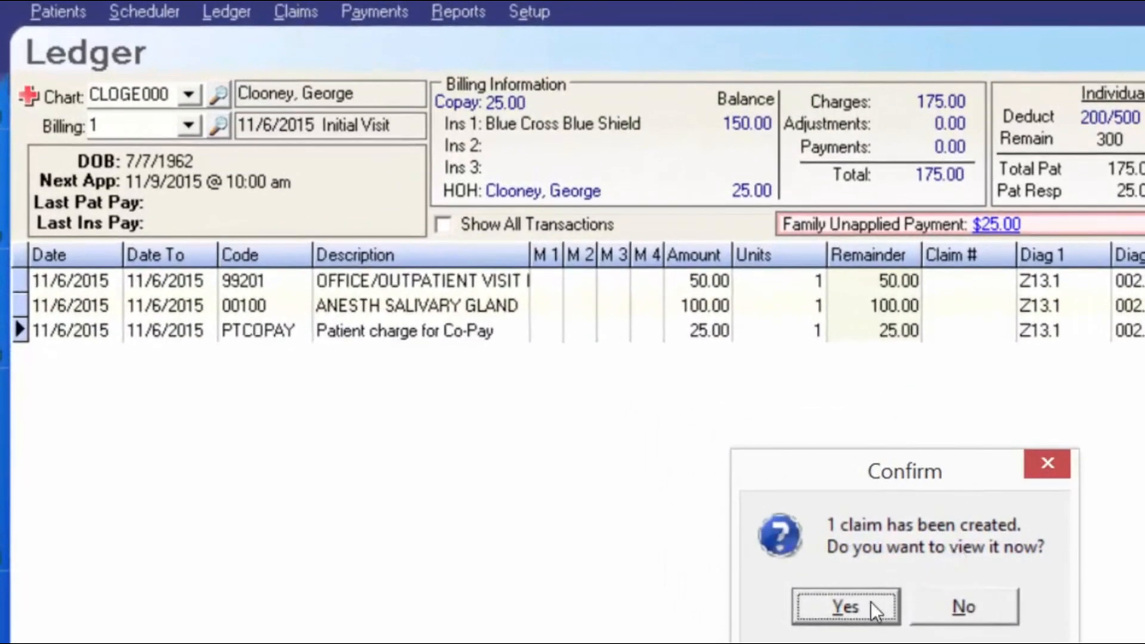
left_click(871, 602)
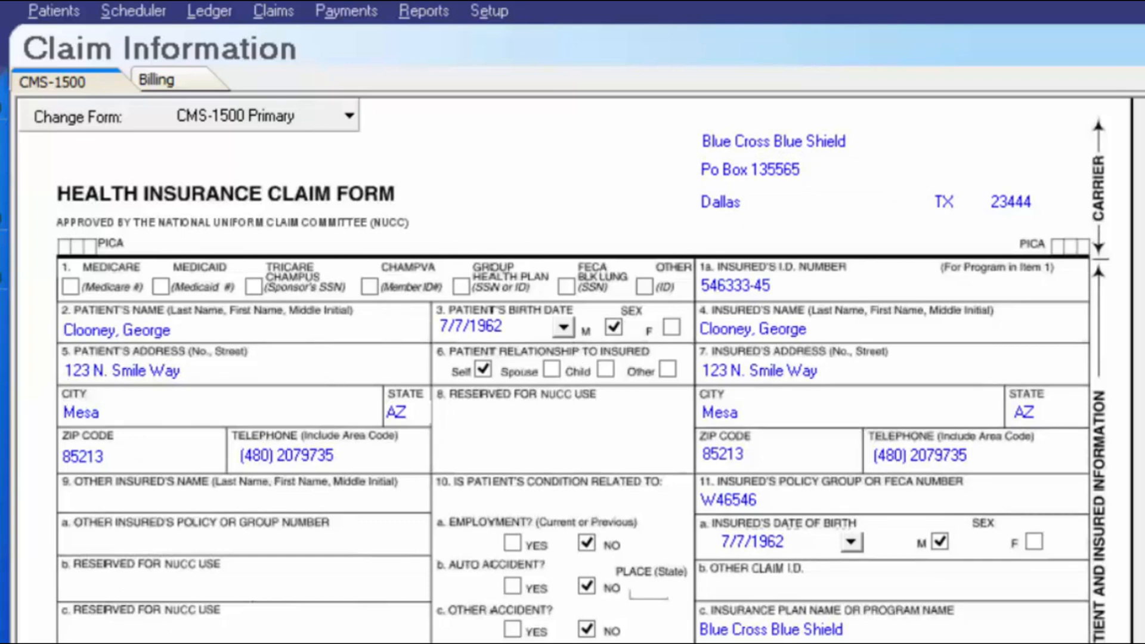
- Review the claim's diagnosis Z13.1 and service lines, then view its Billing details
scroll(564, 370, "down", 10)
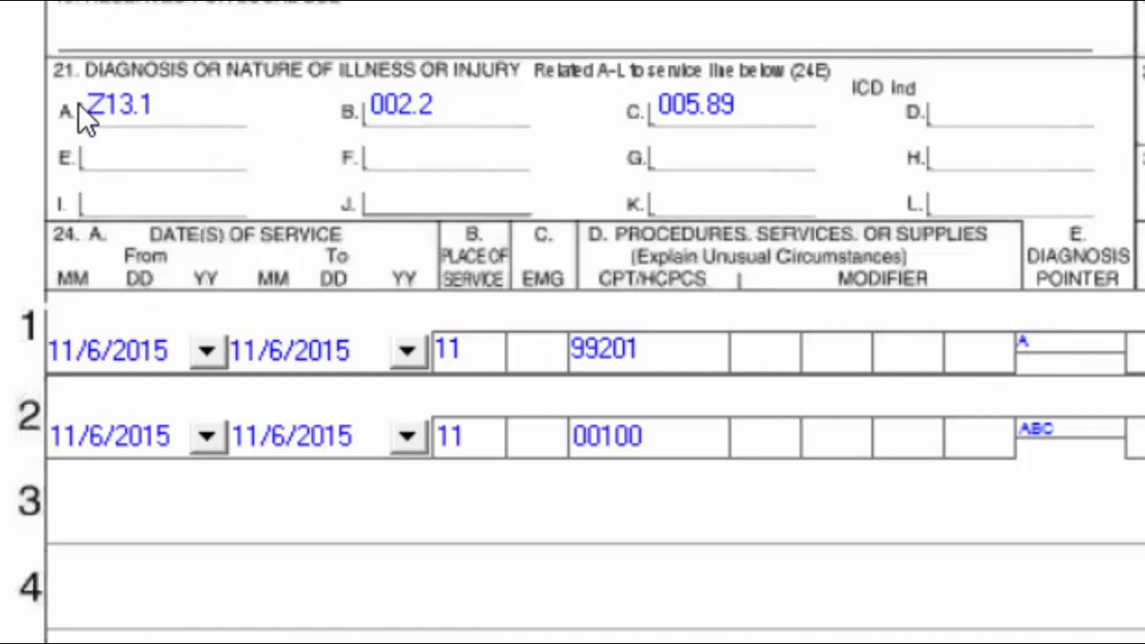
left_click(123, 104)
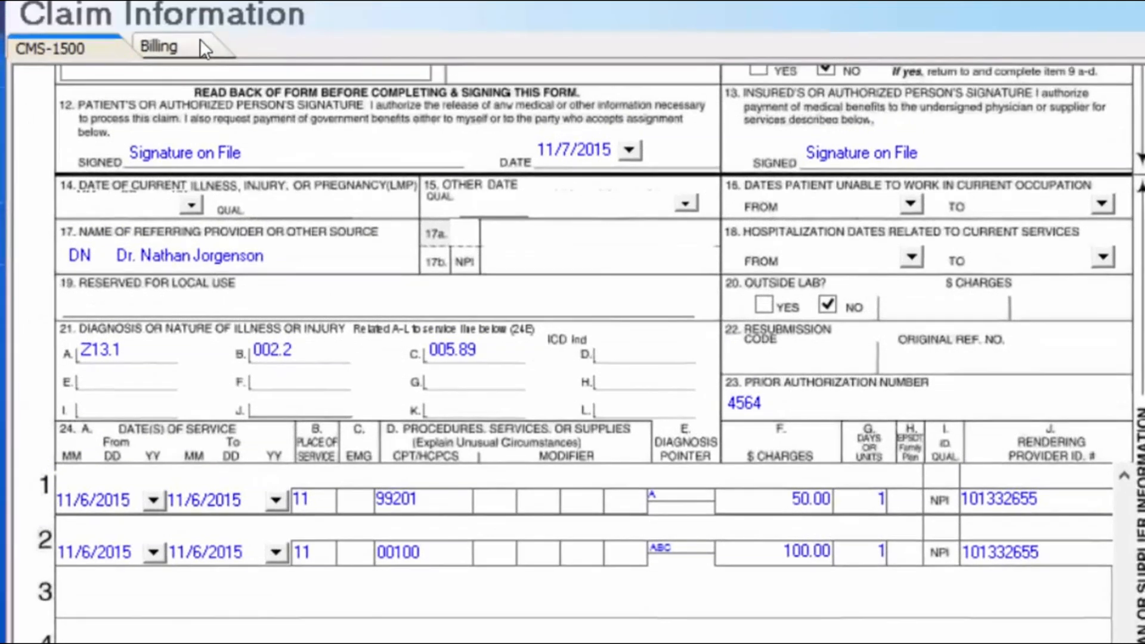
left_click(199, 45)
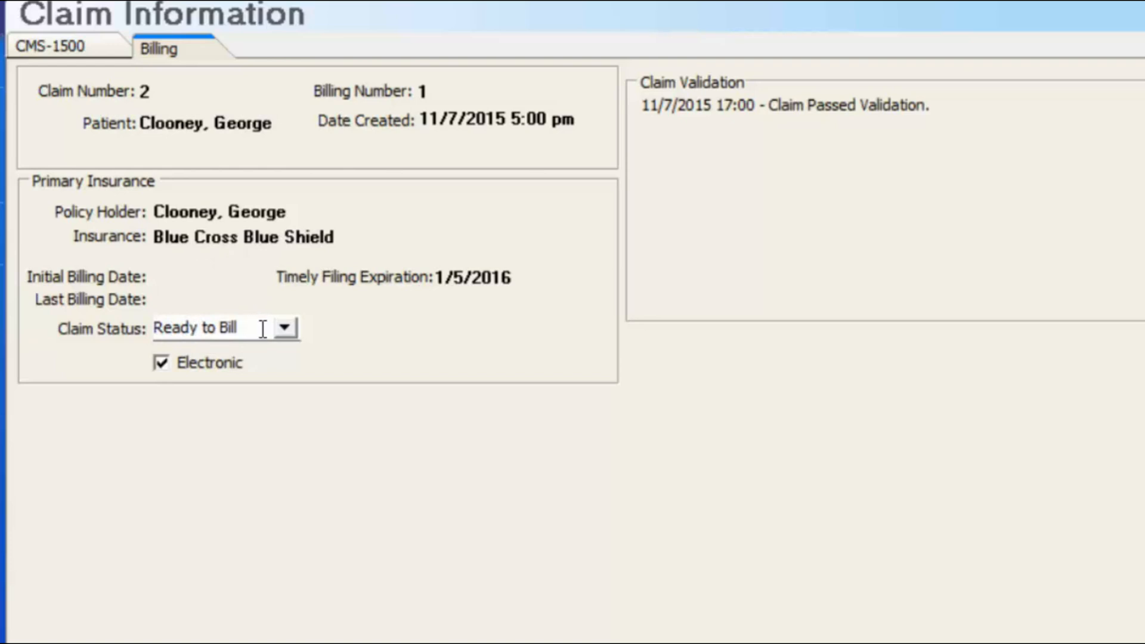
left_click(284, 327)
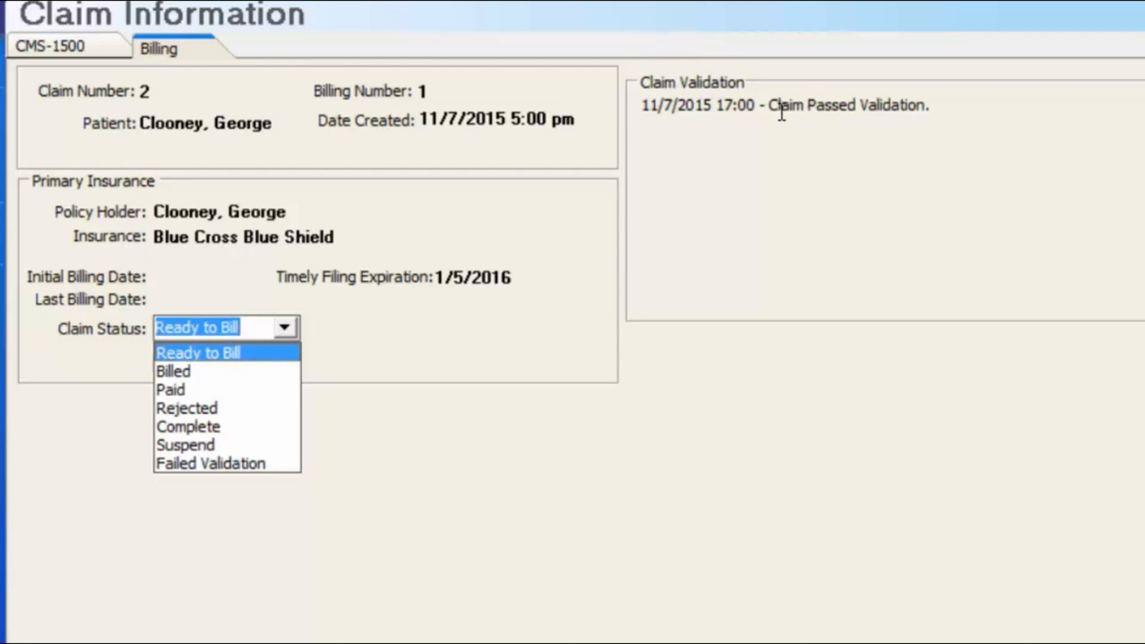
left_click_drag(779, 105, 885, 136)
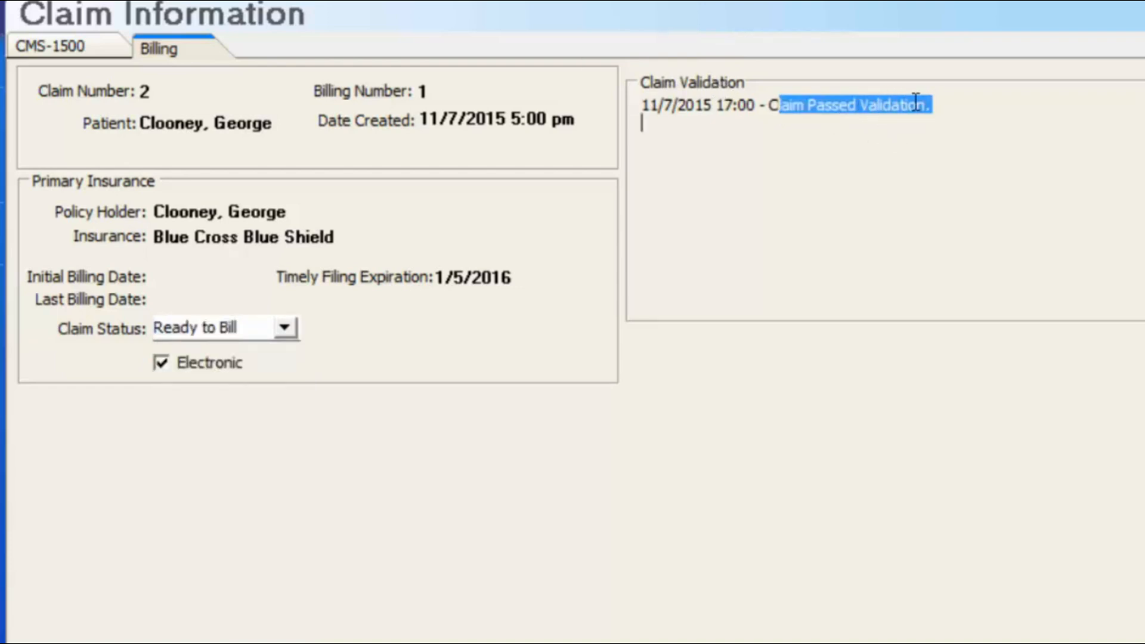
left_click(770, 107)
key("shift+End")
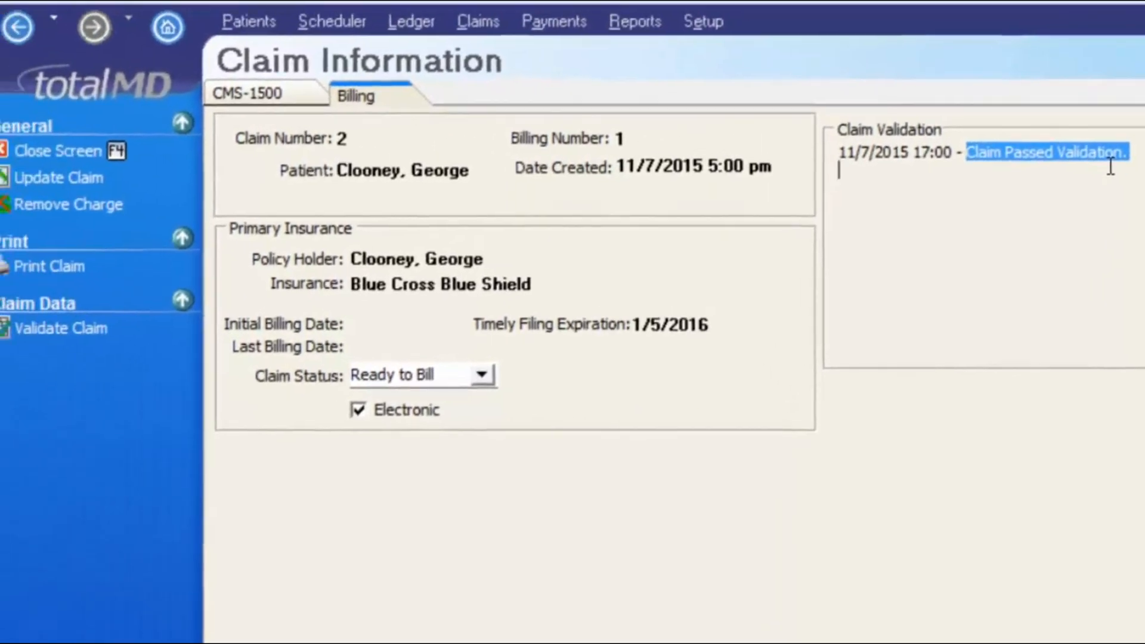
left_click(269, 102)
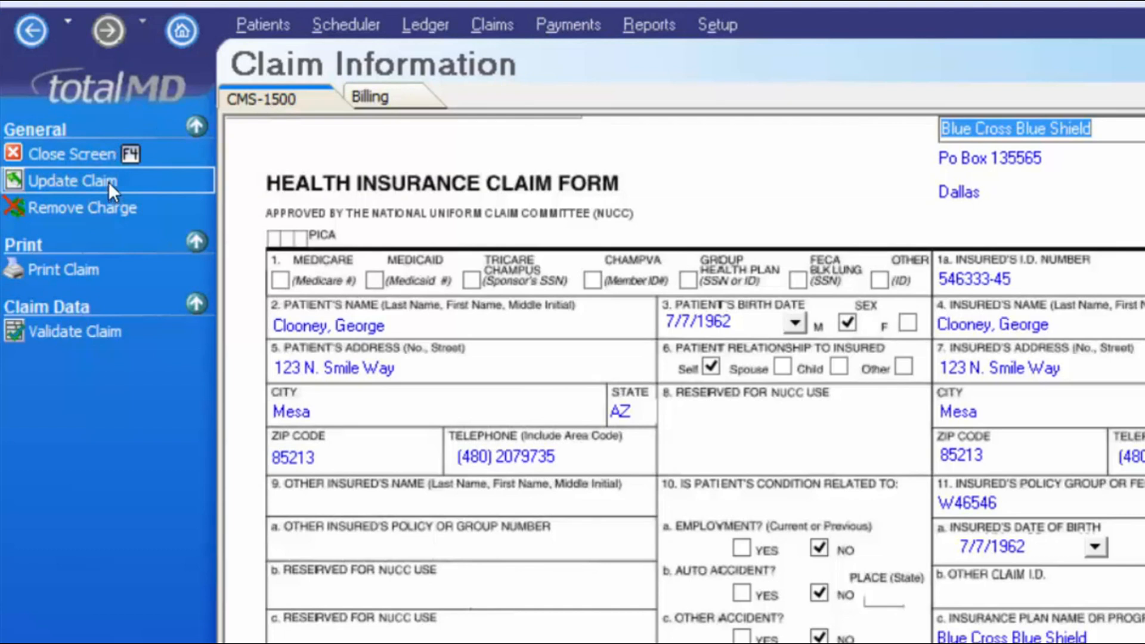
left_click(377, 97)
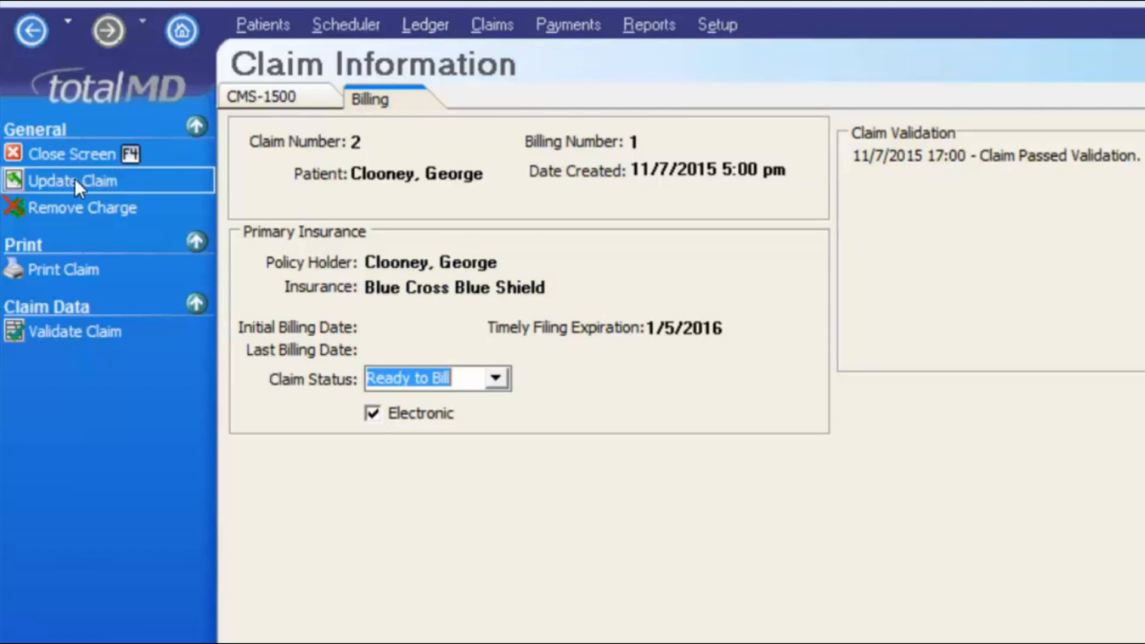
- Update the claim and open the $25.00 Family Unapplied Payment batch entry
left_click(113, 181)
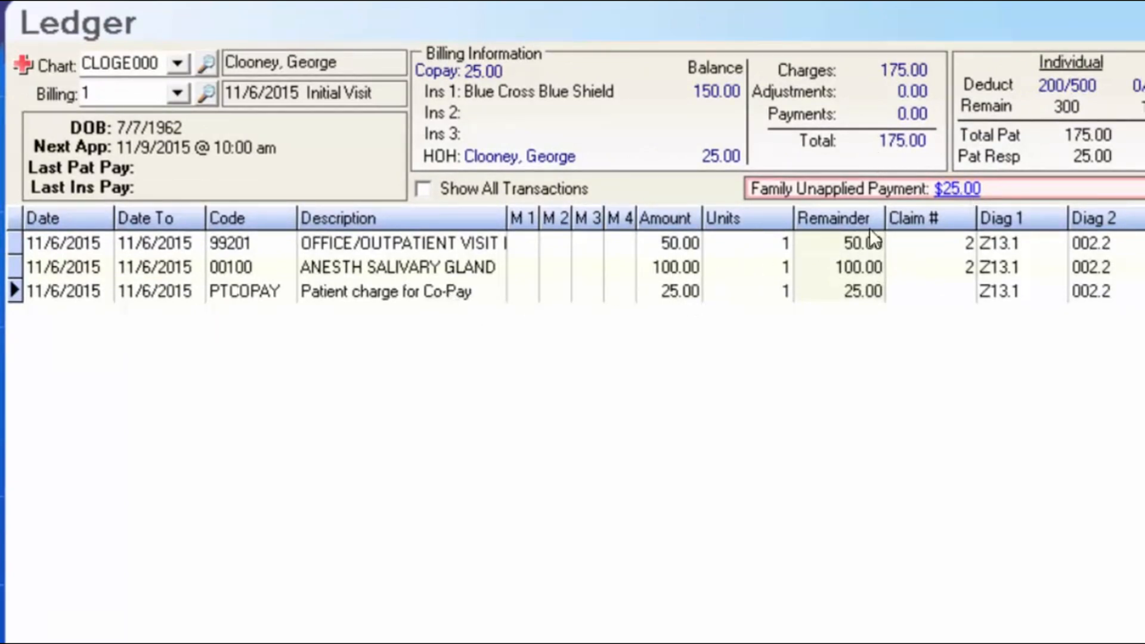
left_click(958, 196)
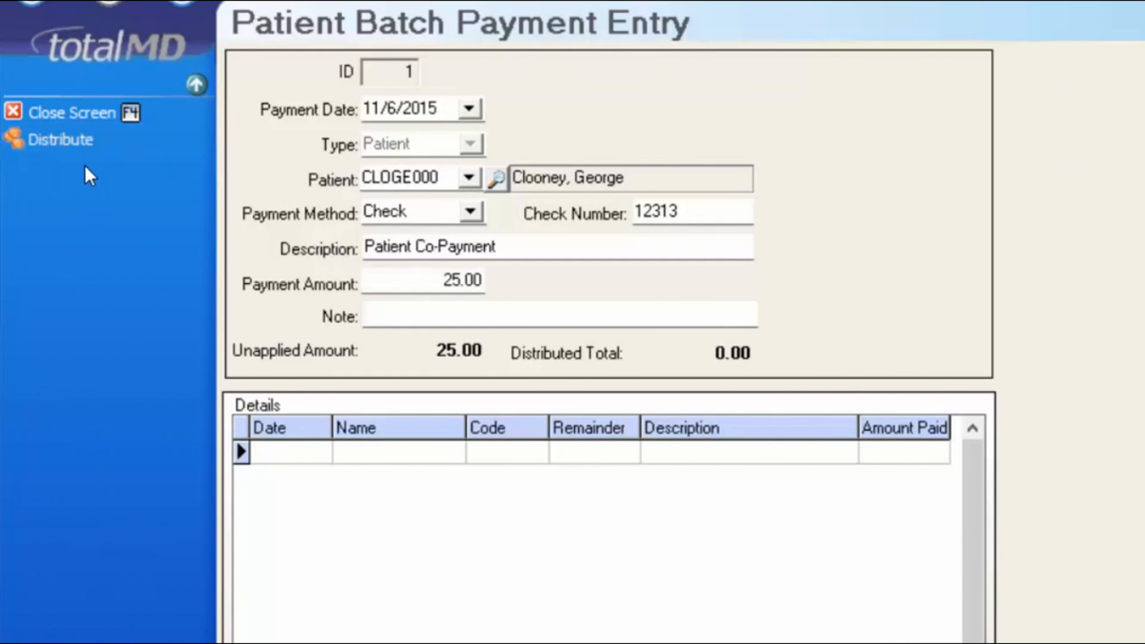
- Distribute the payment, applying 25.00 to the PTCOPAY line
left_click(76, 141)
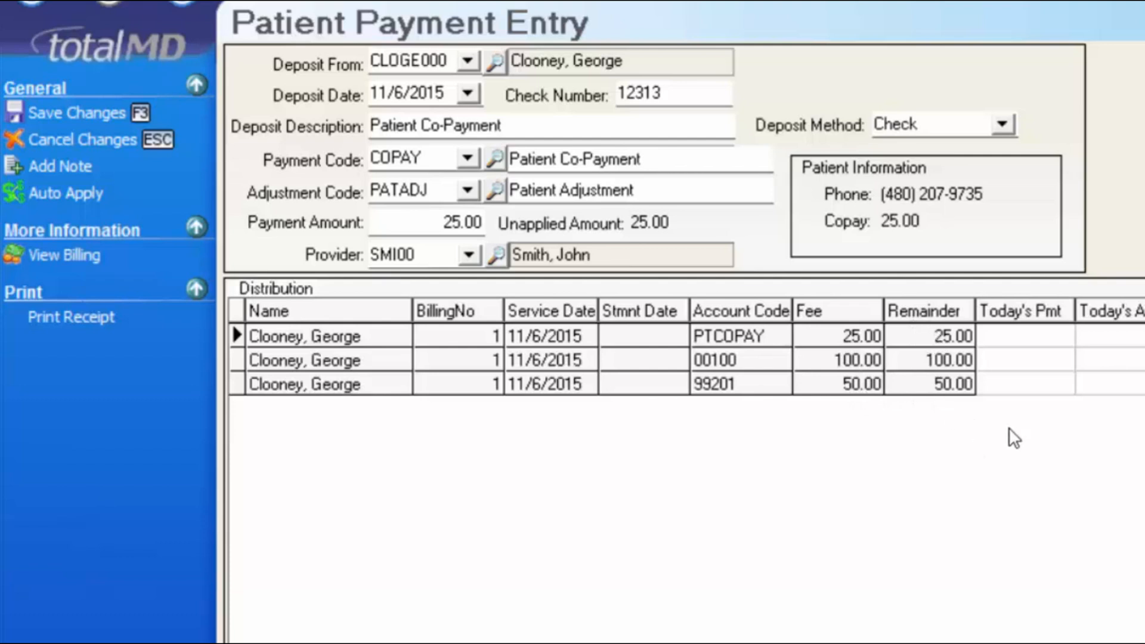
left_click(1036, 340)
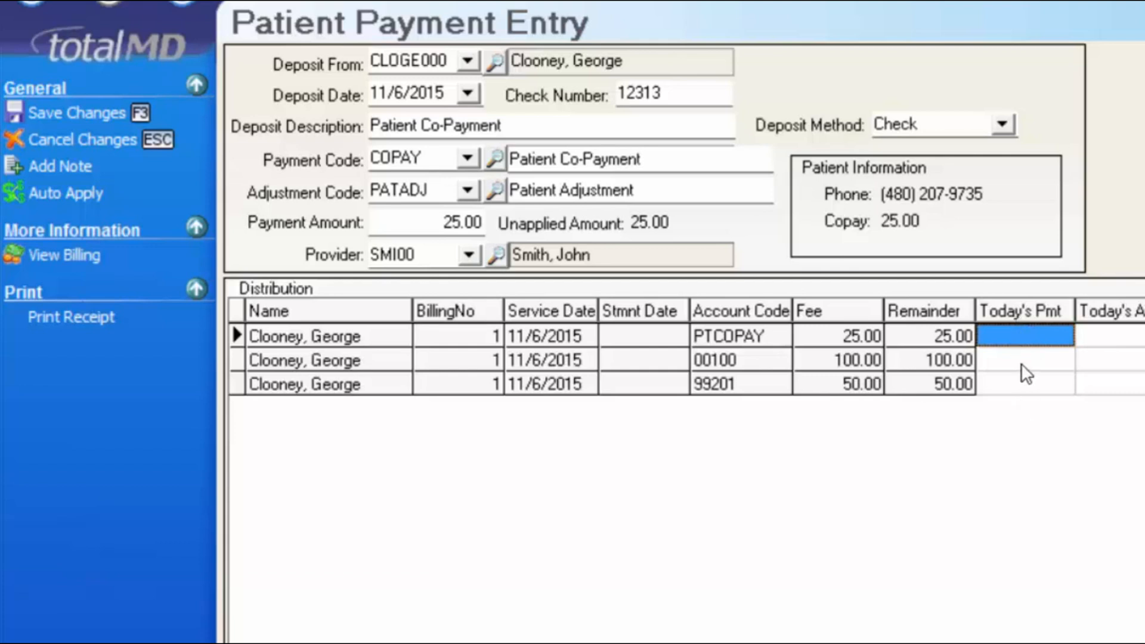
left_click(1028, 337)
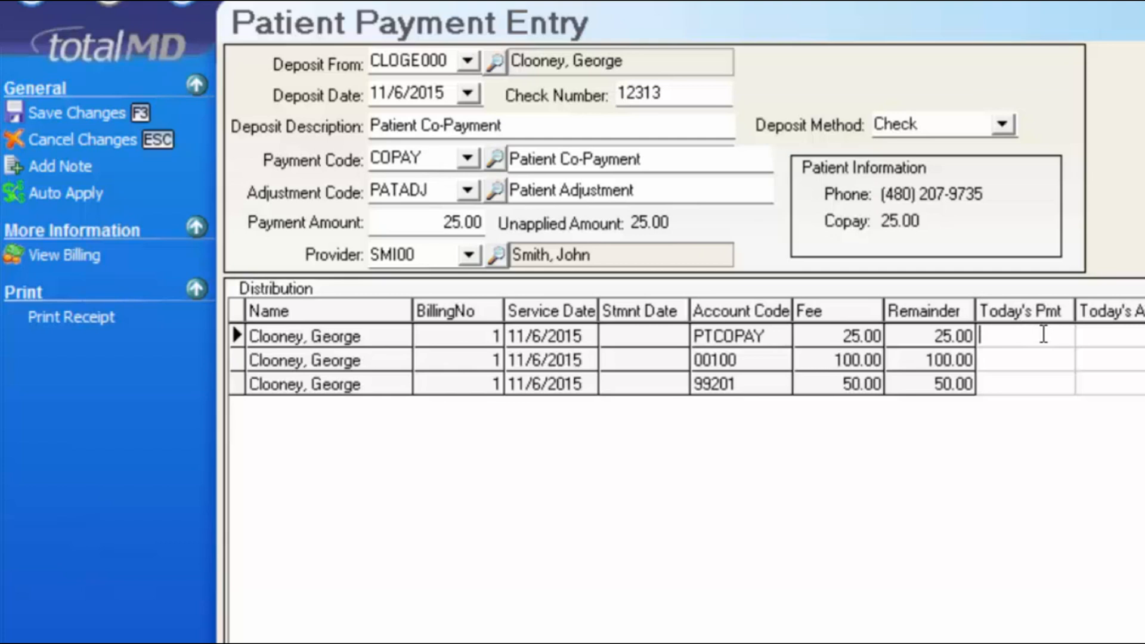
type("25")
key("Return")
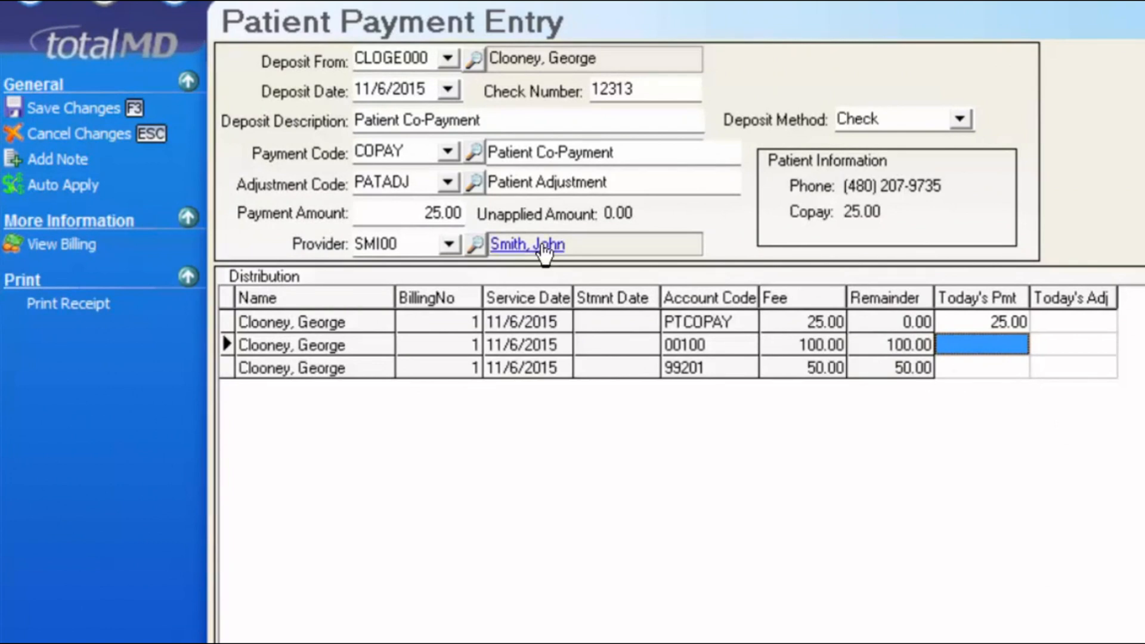
- Enter a 5.00 PATADJ adjustment on the 00100 line
left_click(448, 182)
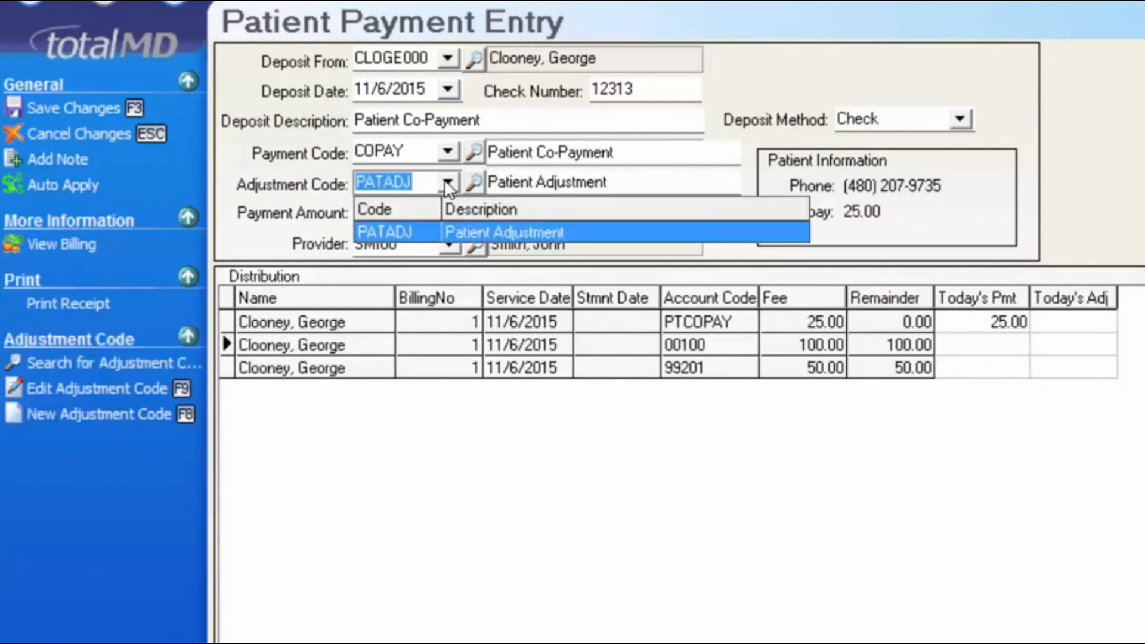
left_click(448, 233)
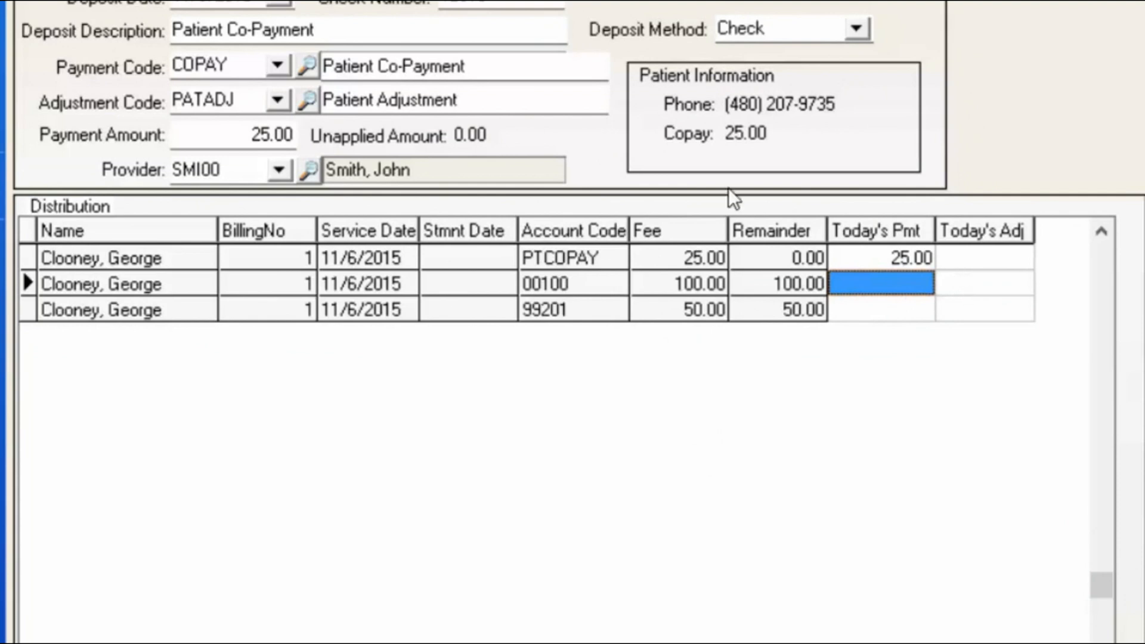
key("Tab")
type("5.00")
key("Return")
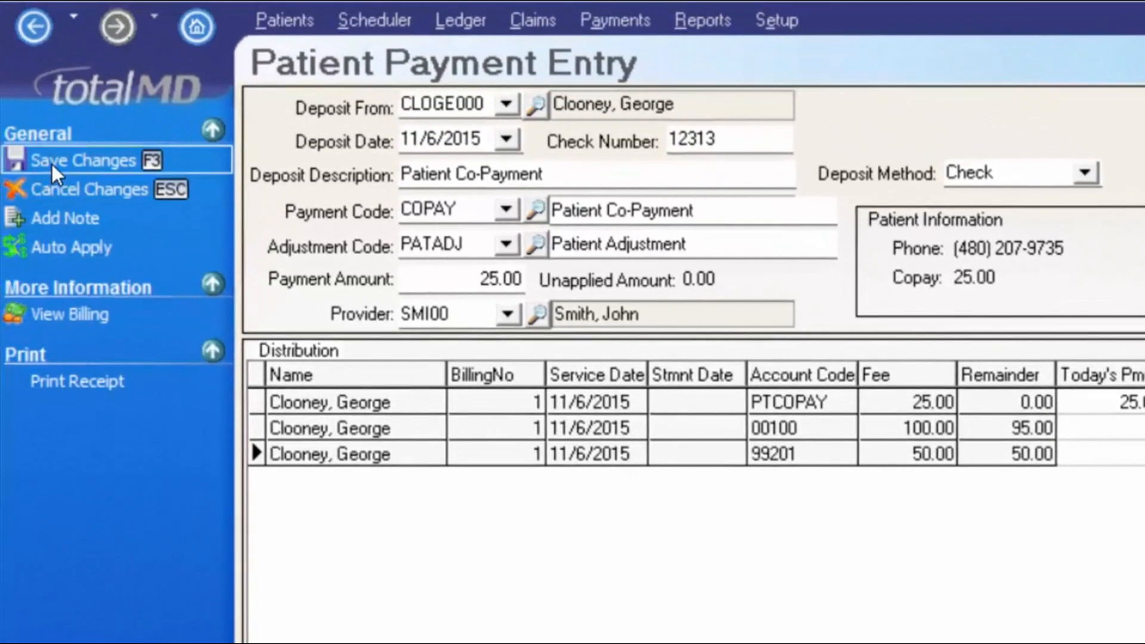
- Save the payment distribution and close the Patient Batch Payment Entry screen
left_click(51, 160)
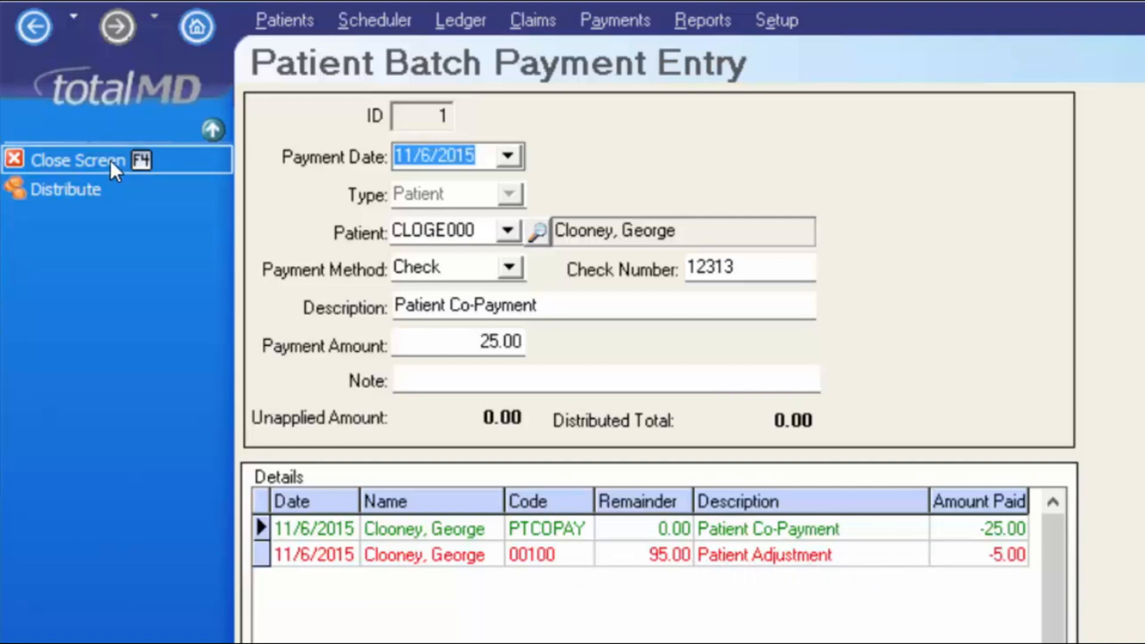
left_click(114, 164)
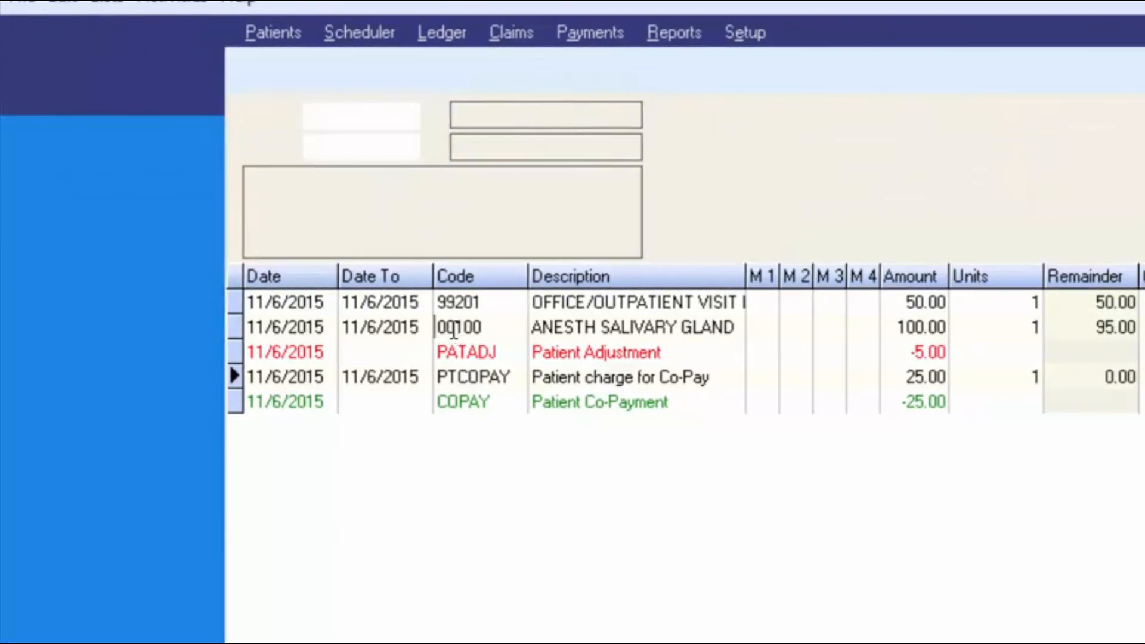
left_click(453, 330)
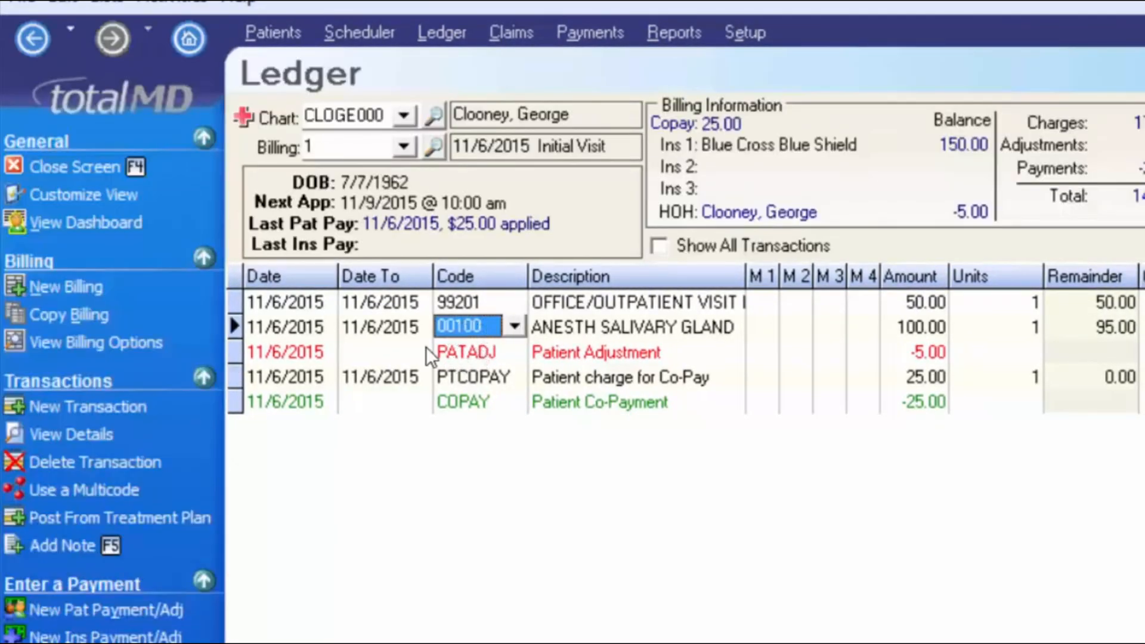
left_click(464, 357)
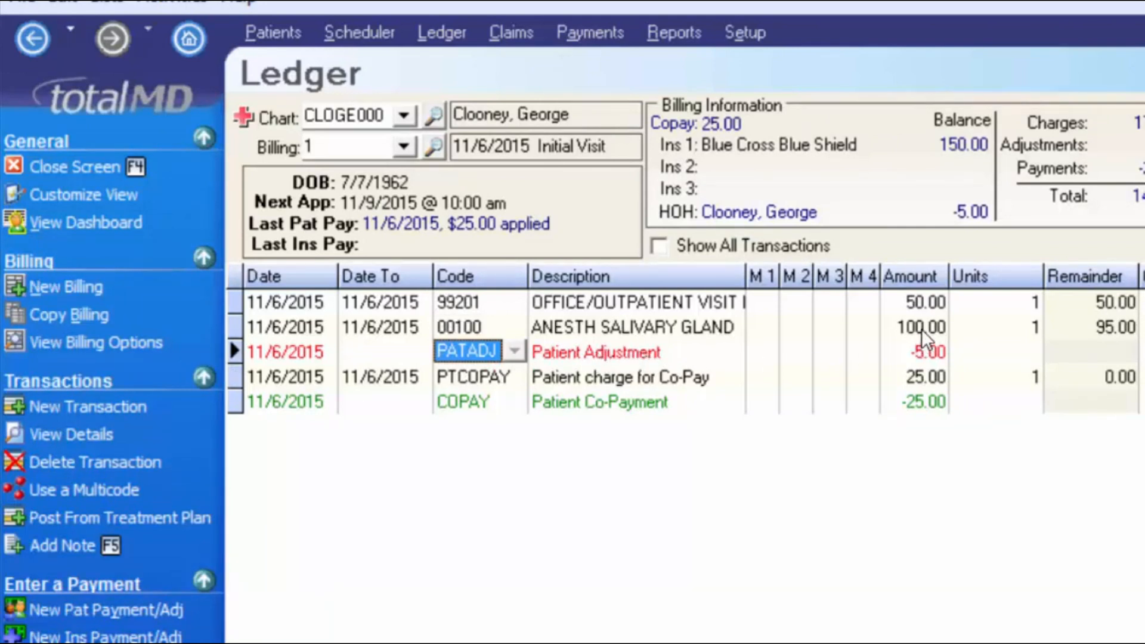
left_click(924, 356)
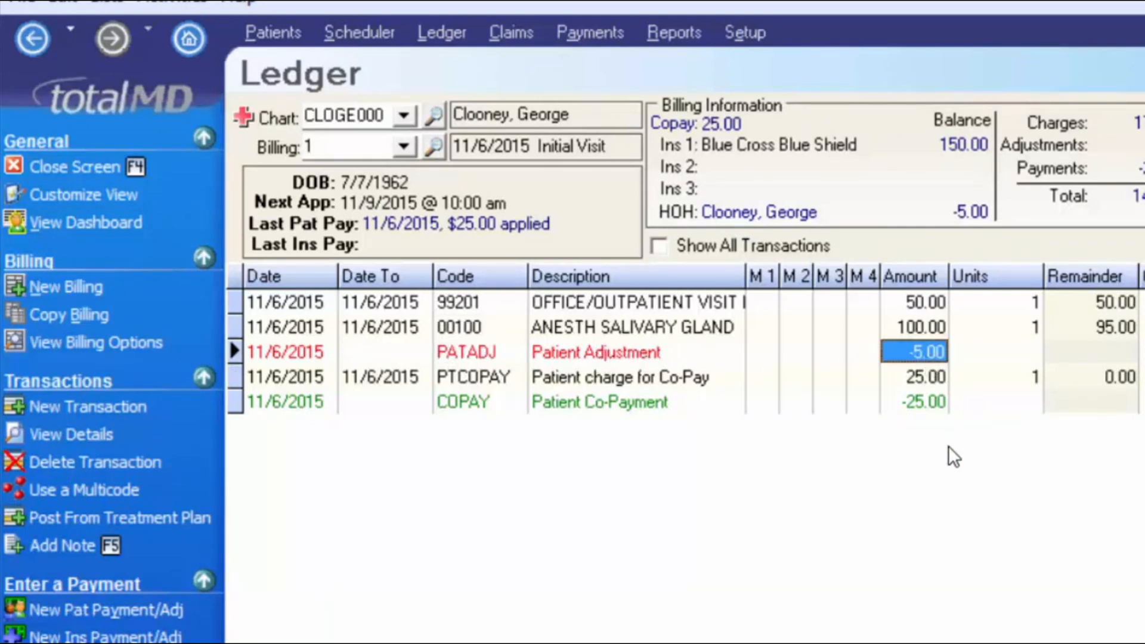
left_click(1110, 330)
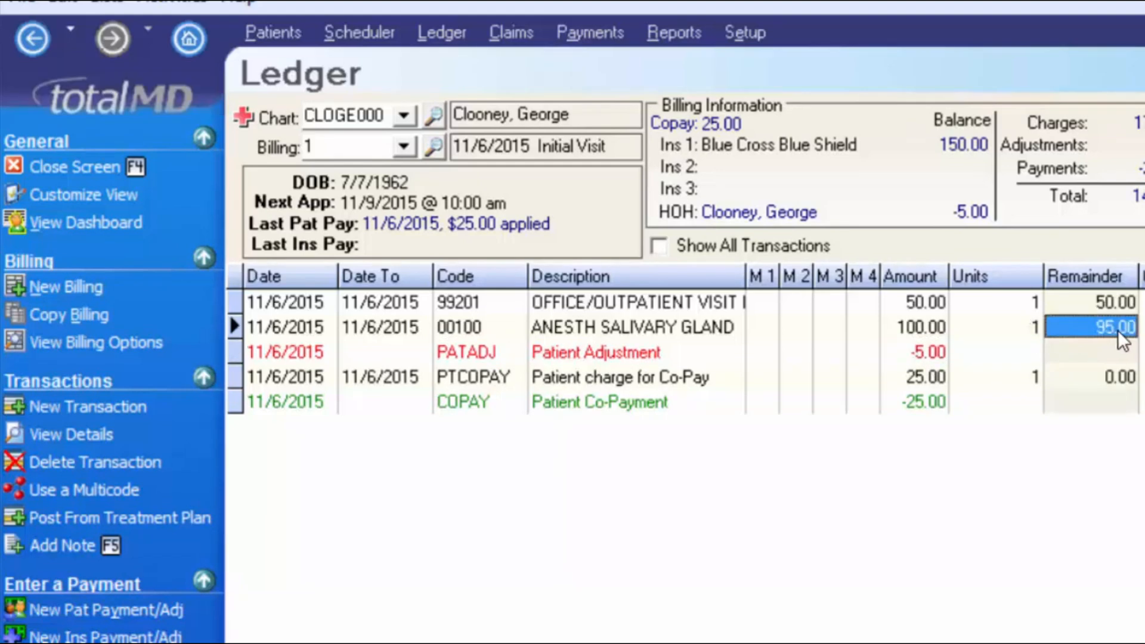
left_click(584, 381)
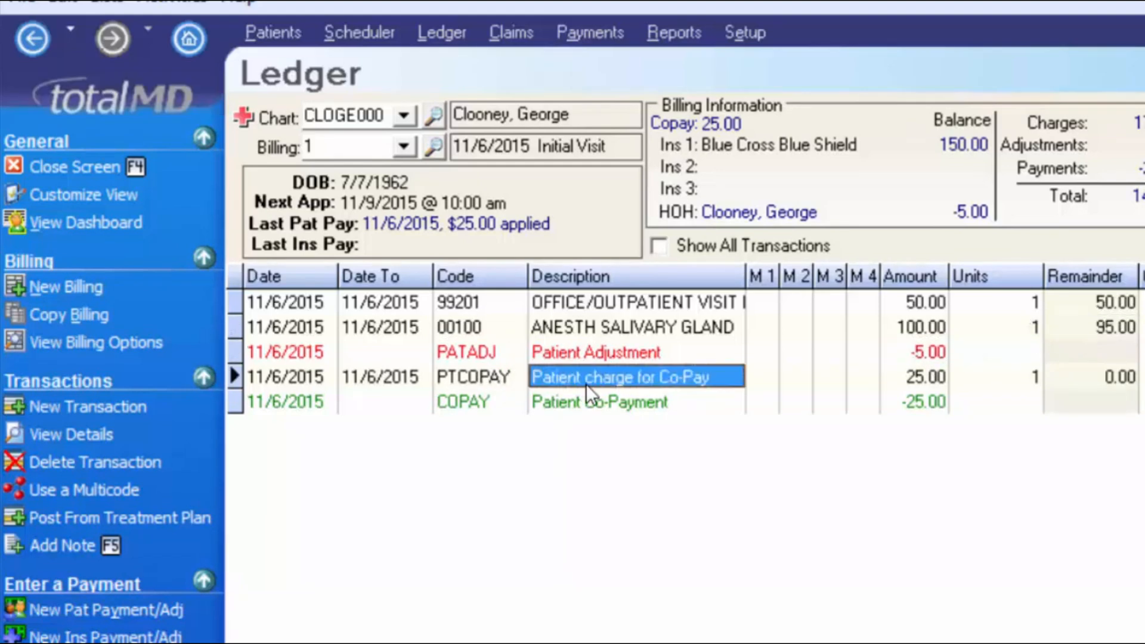
left_click(600, 402)
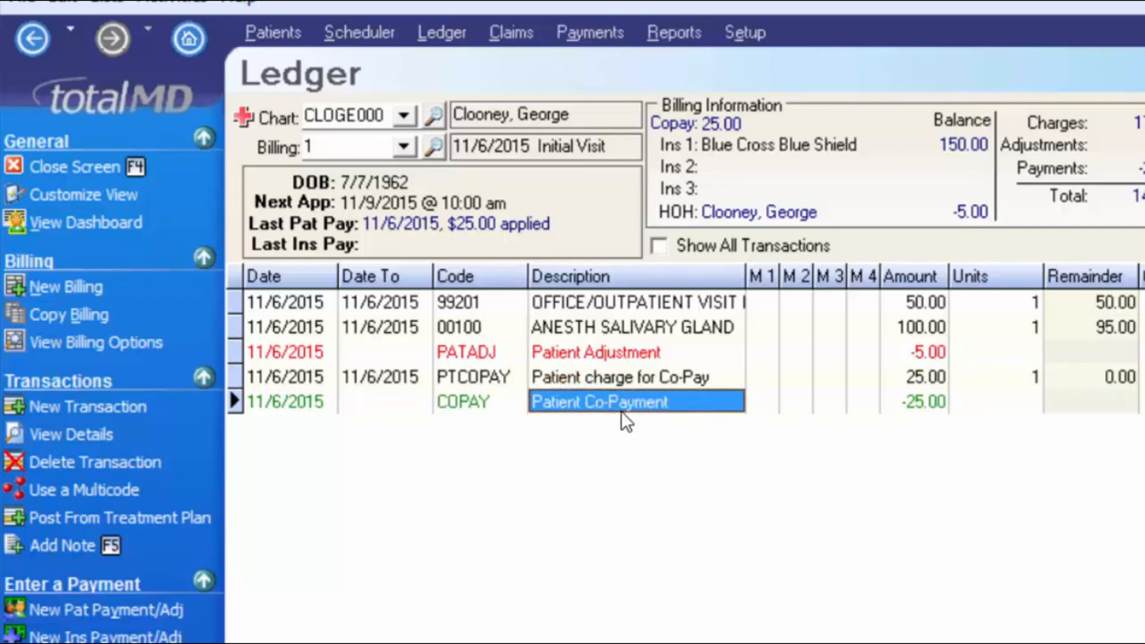
left_click(923, 405)
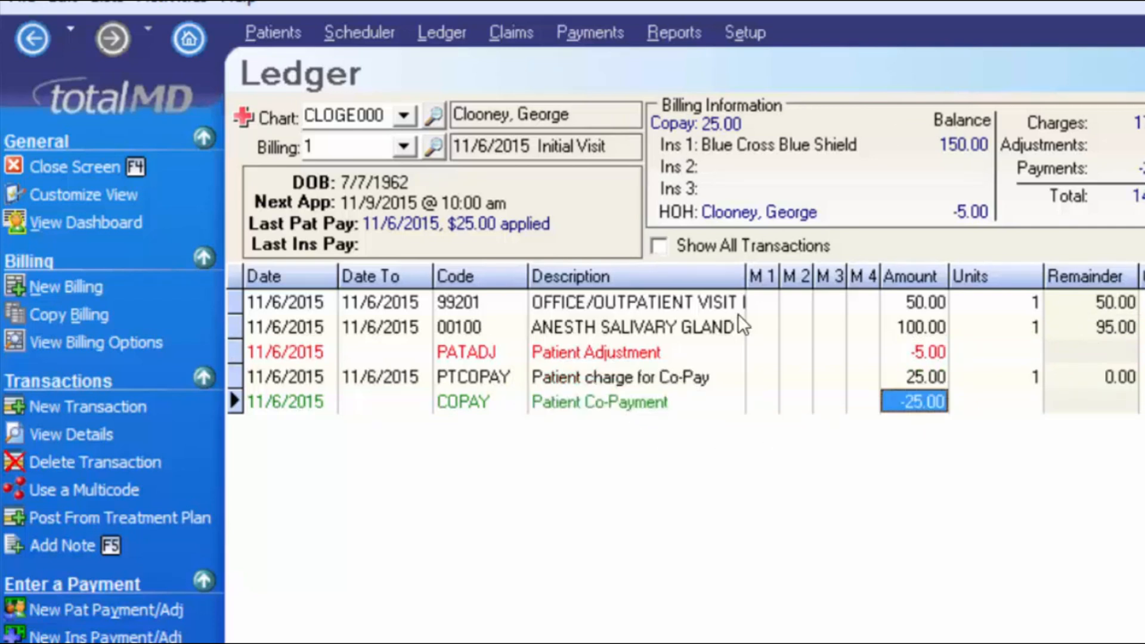
left_click(1118, 377)
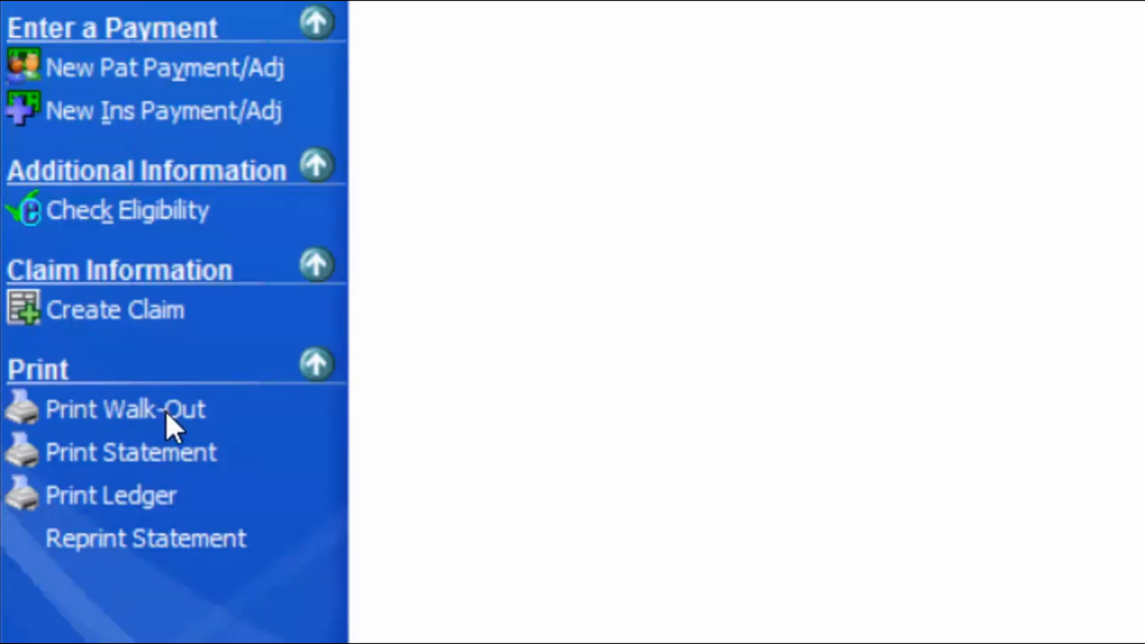
- Print-preview a Walkout Receipt statement showing the 25.00 patient co-payment
left_click(207, 448)
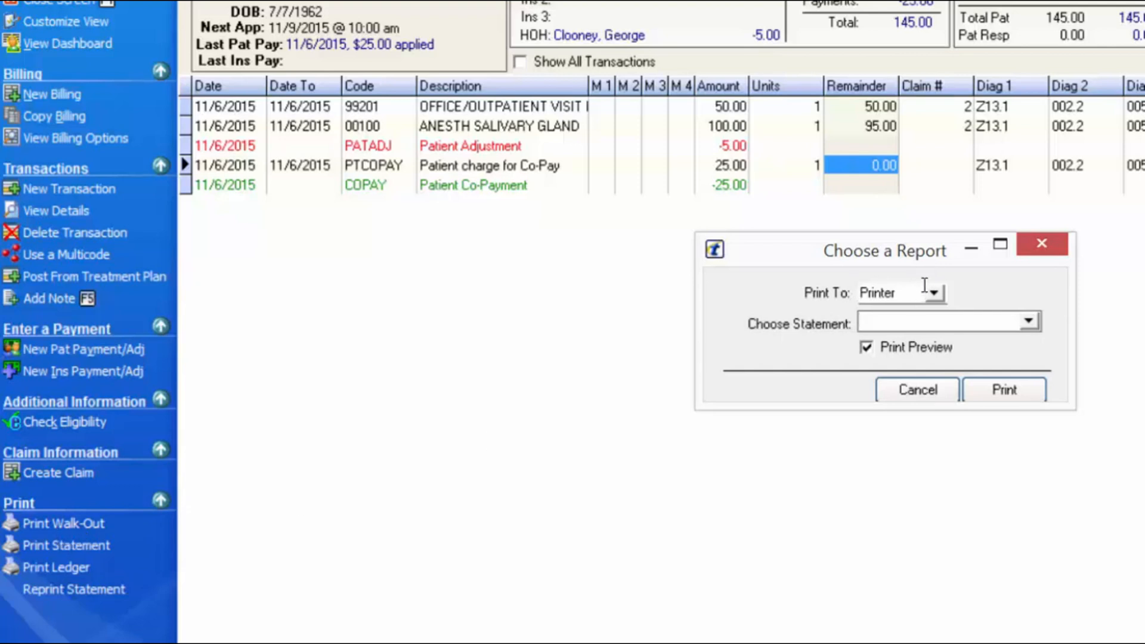
left_click(1030, 325)
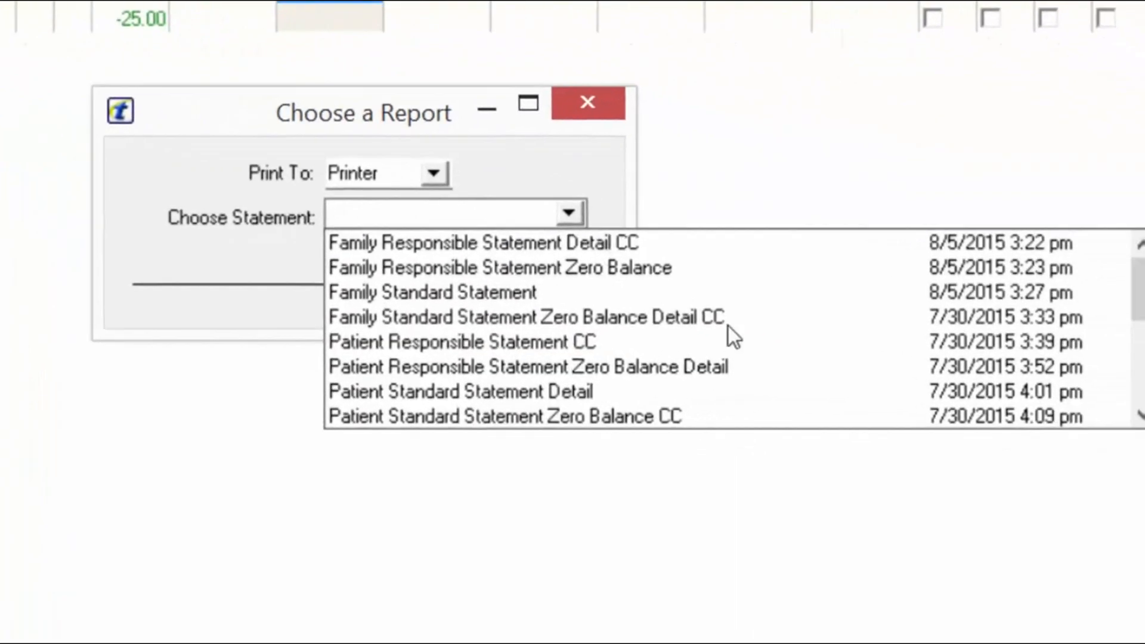
scroll(742, 269, "down", 1)
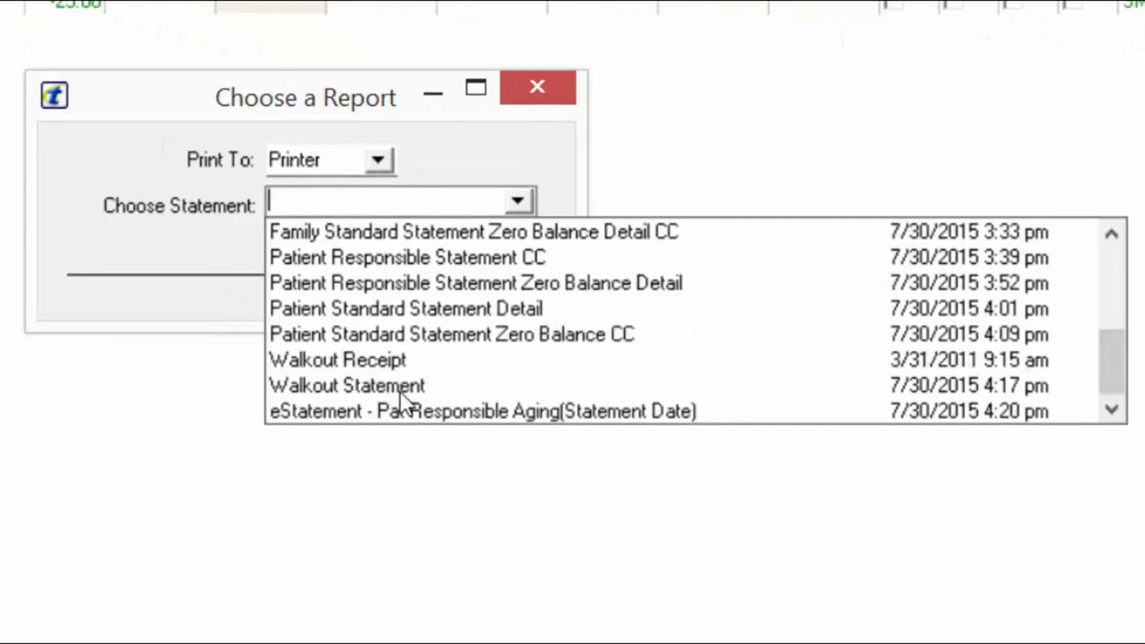
left_click(366, 359)
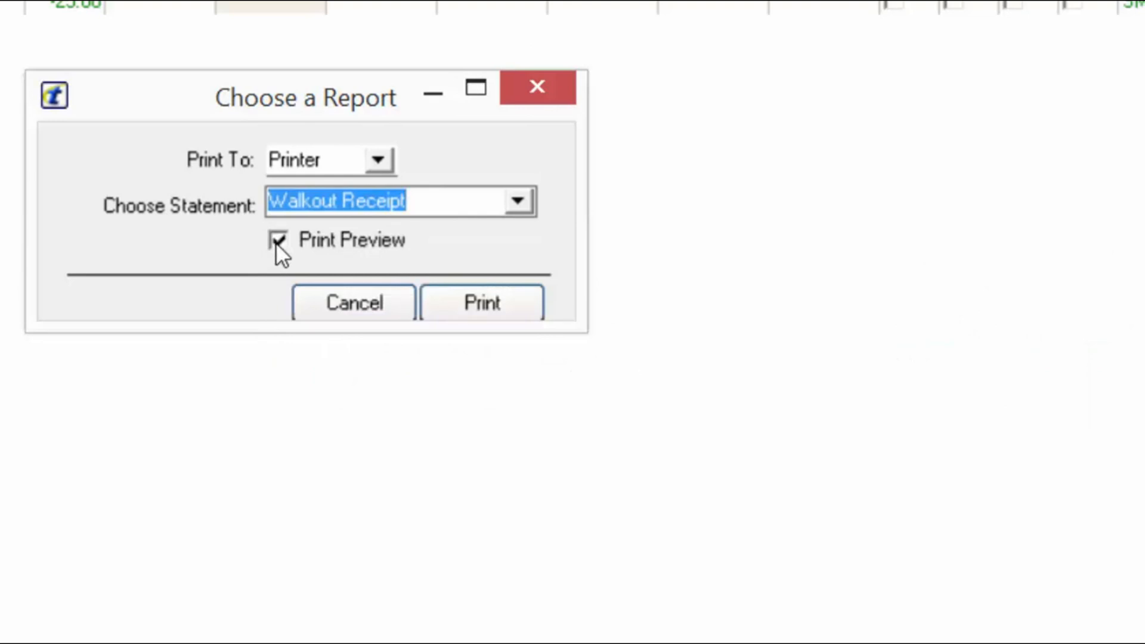
left_click(484, 304)
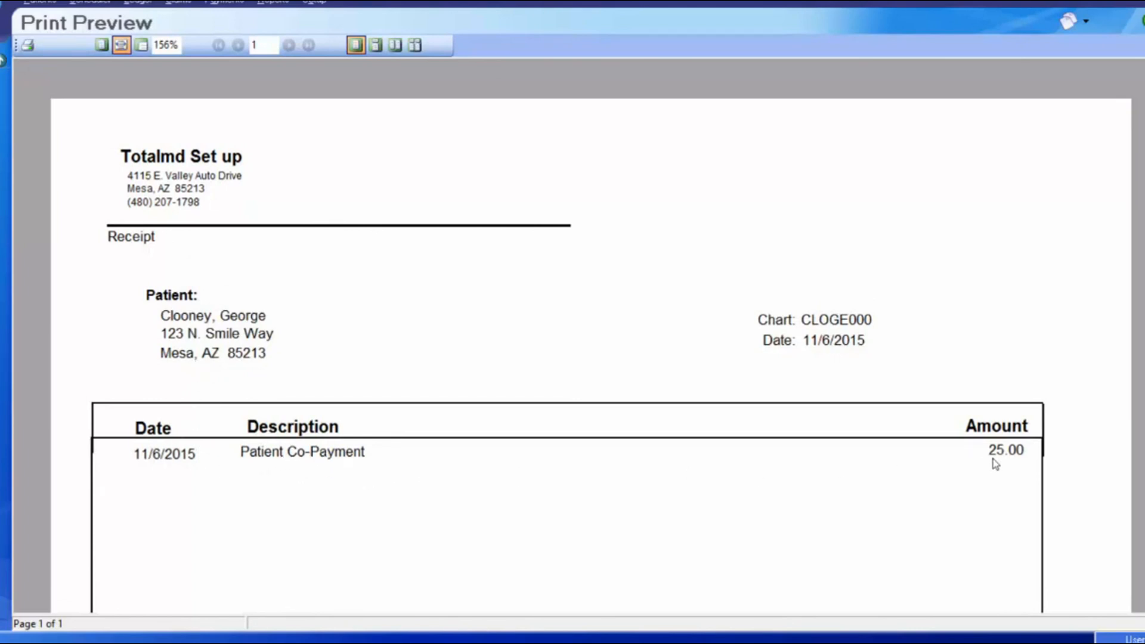
- Look through the receipt preview, then print the walkout receipt
scroll(992, 459, "down", 3)
scroll(790, 410, "down", 3)
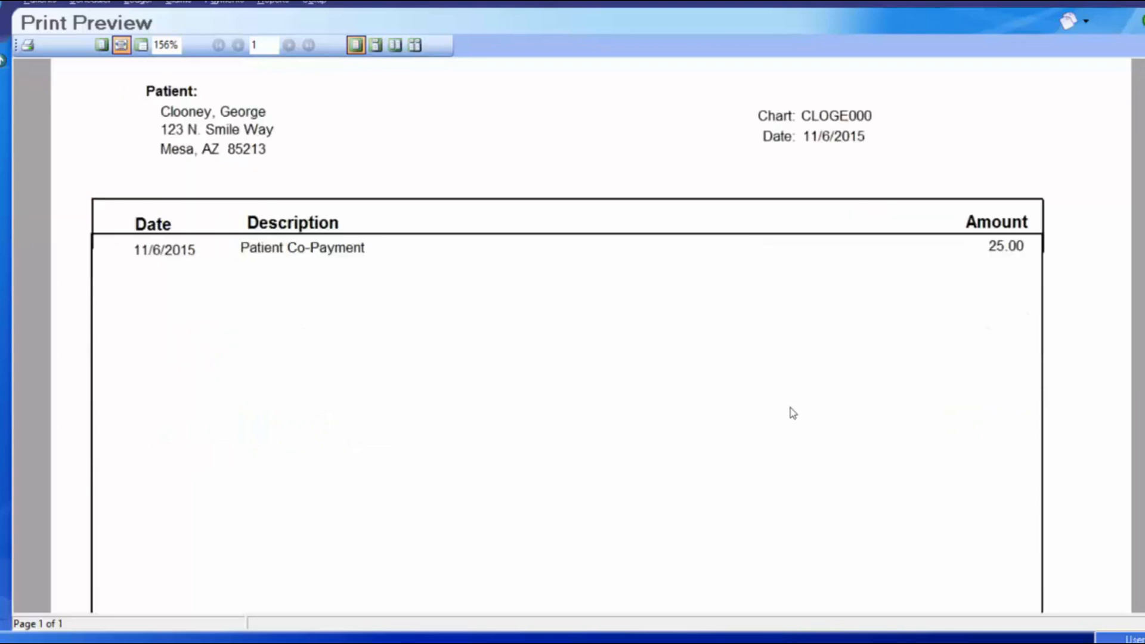
scroll(789, 410, "down", 3)
scroll(789, 411, "down", 3)
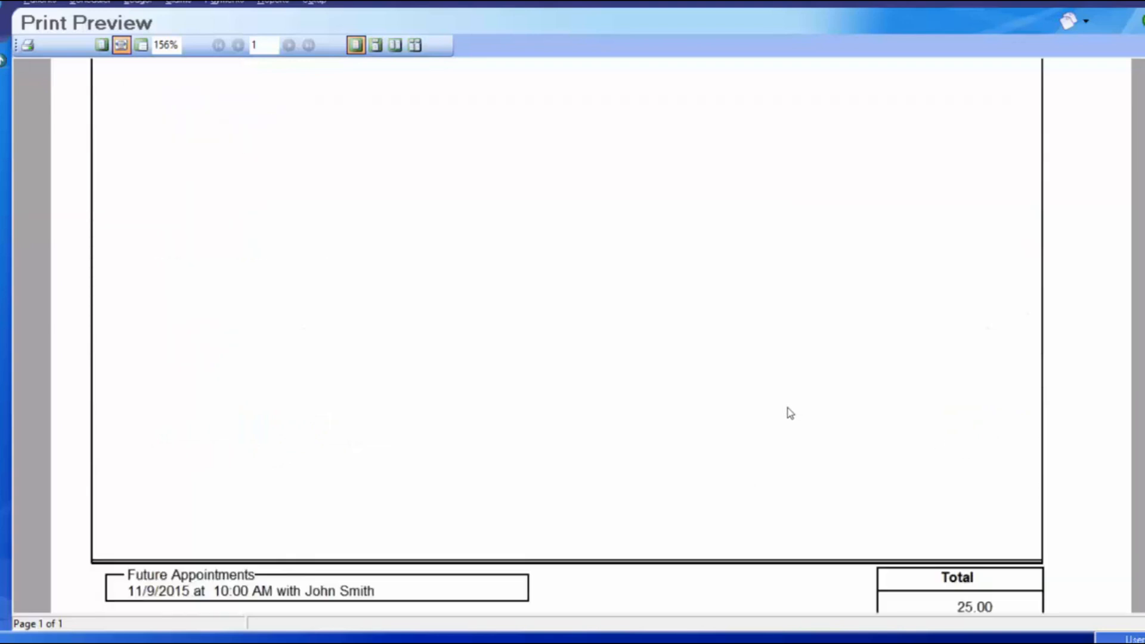
scroll(785, 404, "down", 3)
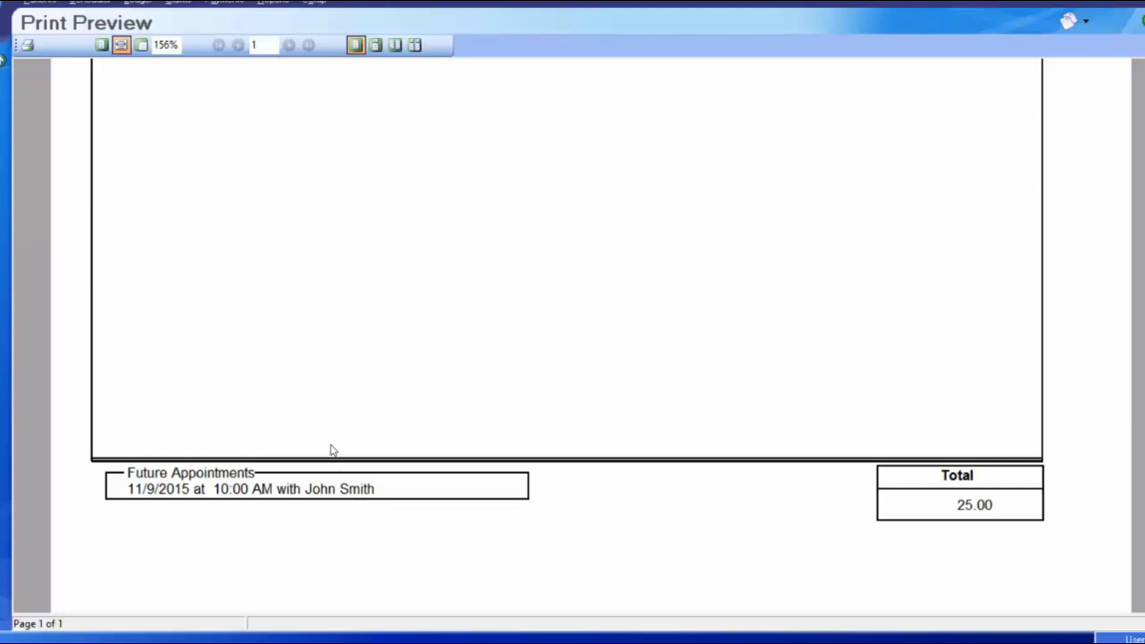
scroll(352, 463, "up", 10)
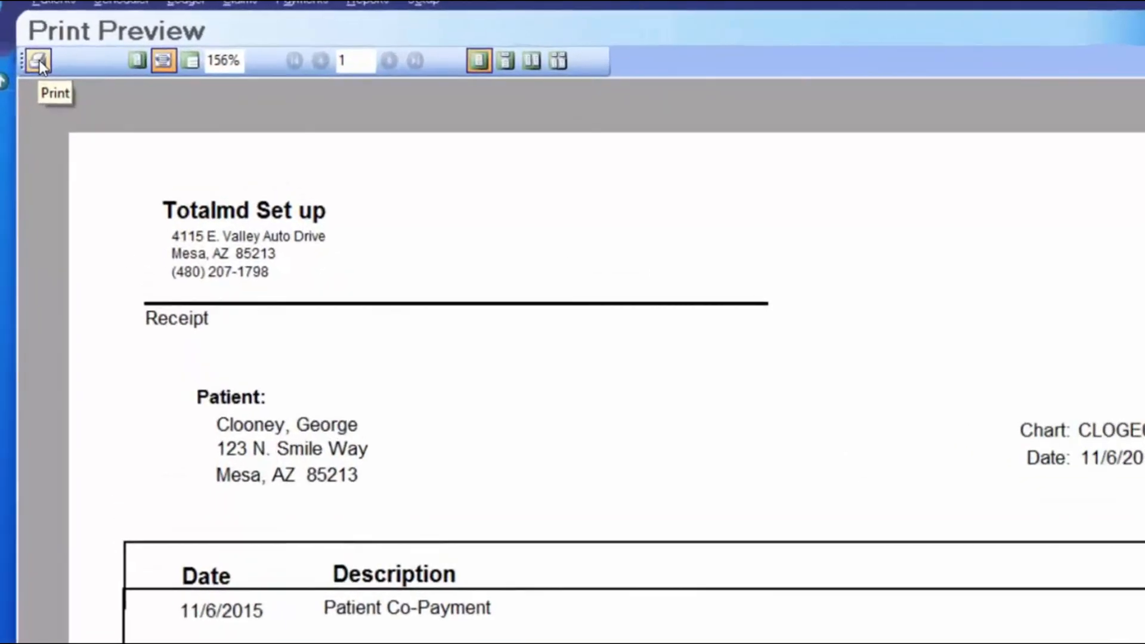
left_click(44, 70)
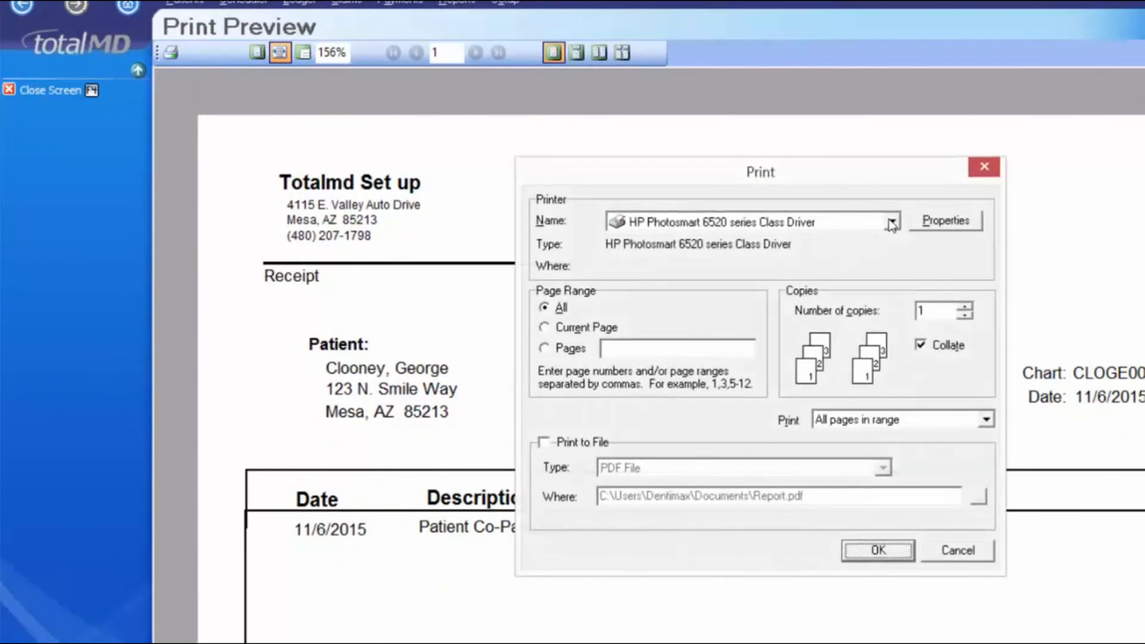
left_click(878, 550)
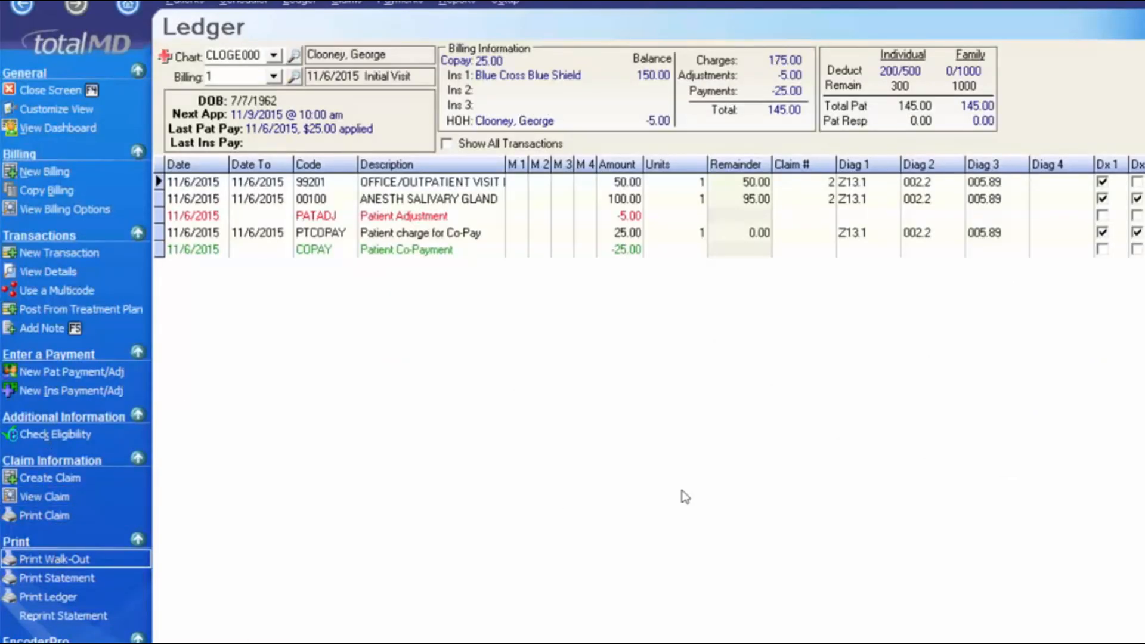
- Preview the Walkout Statement and review its 11/6/2015 lines: charges 175.00, pay/adj -30.00, total 145.00
left_click(62, 558)
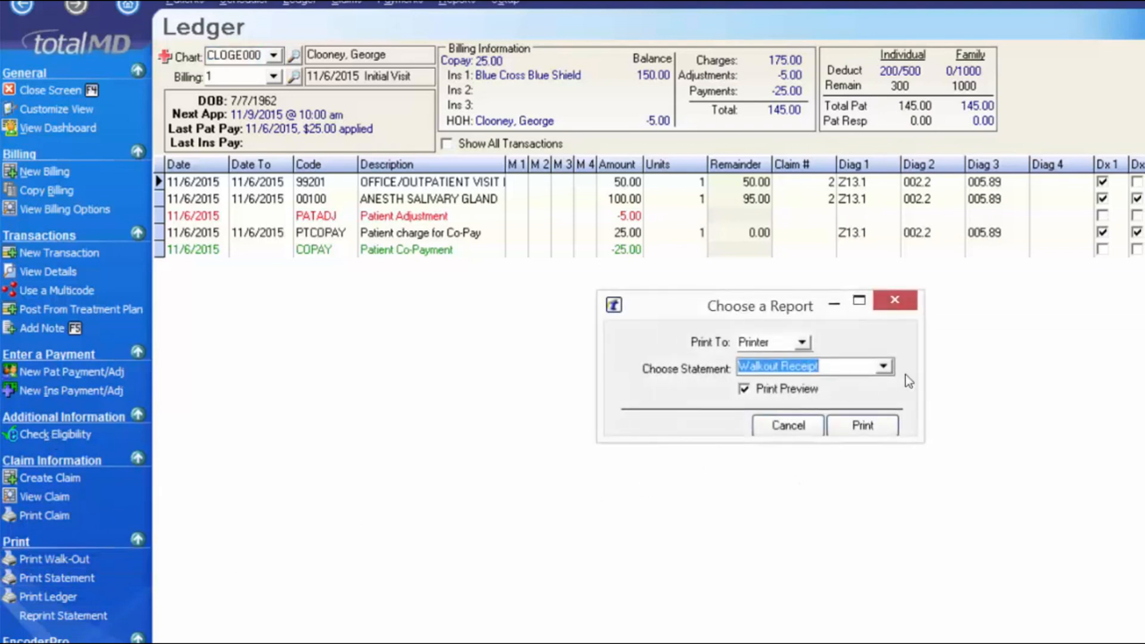
left_click(883, 366)
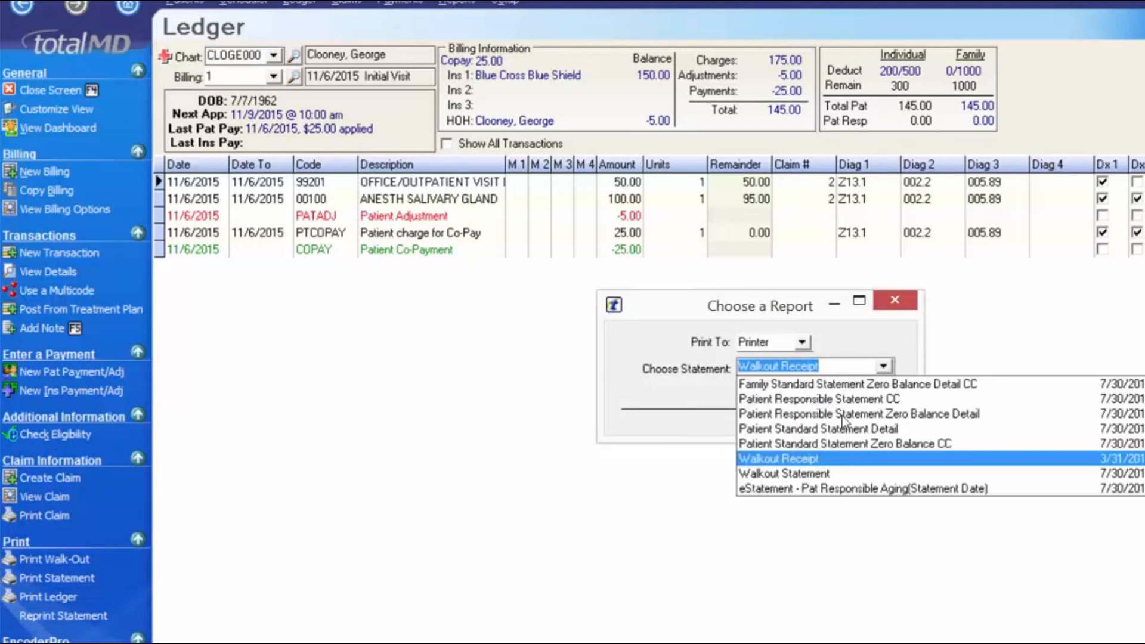
left_click(785, 480)
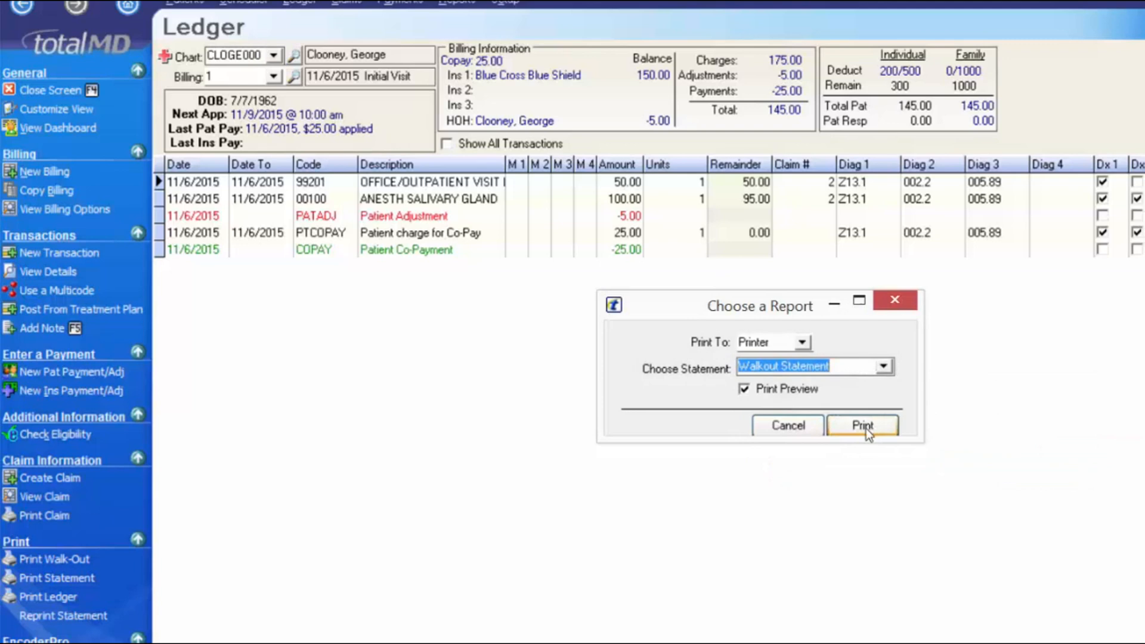
left_click(863, 428)
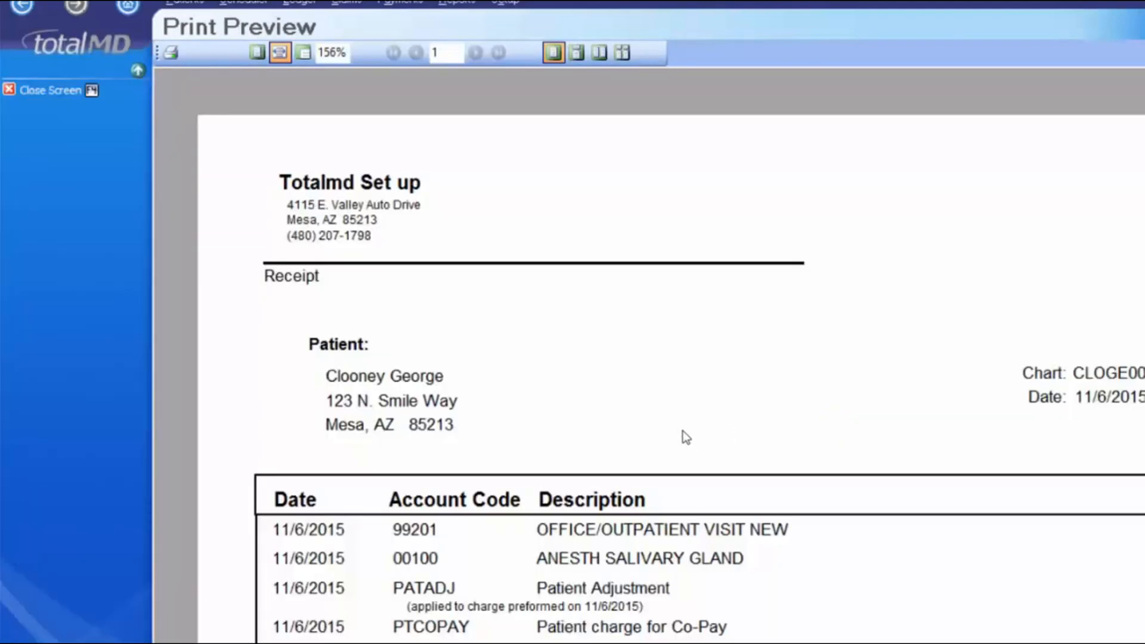
scroll(410, 531, "down", 3)
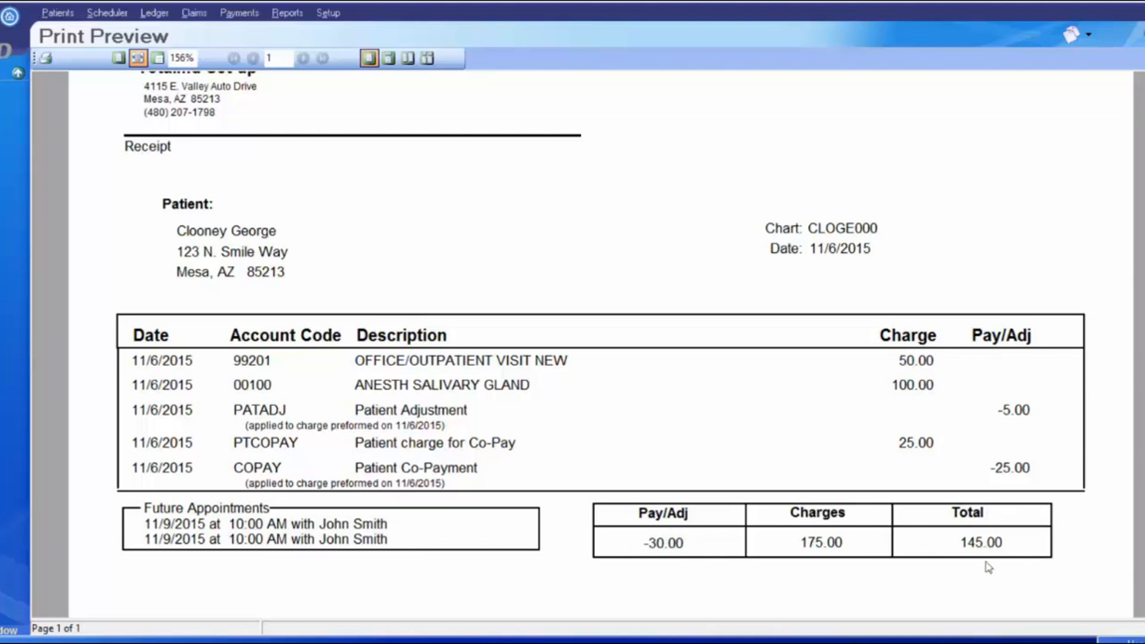
scroll(966, 551, "down", 3)
scroll(940, 539, "up", 3)
scroll(966, 548, "up", 1)
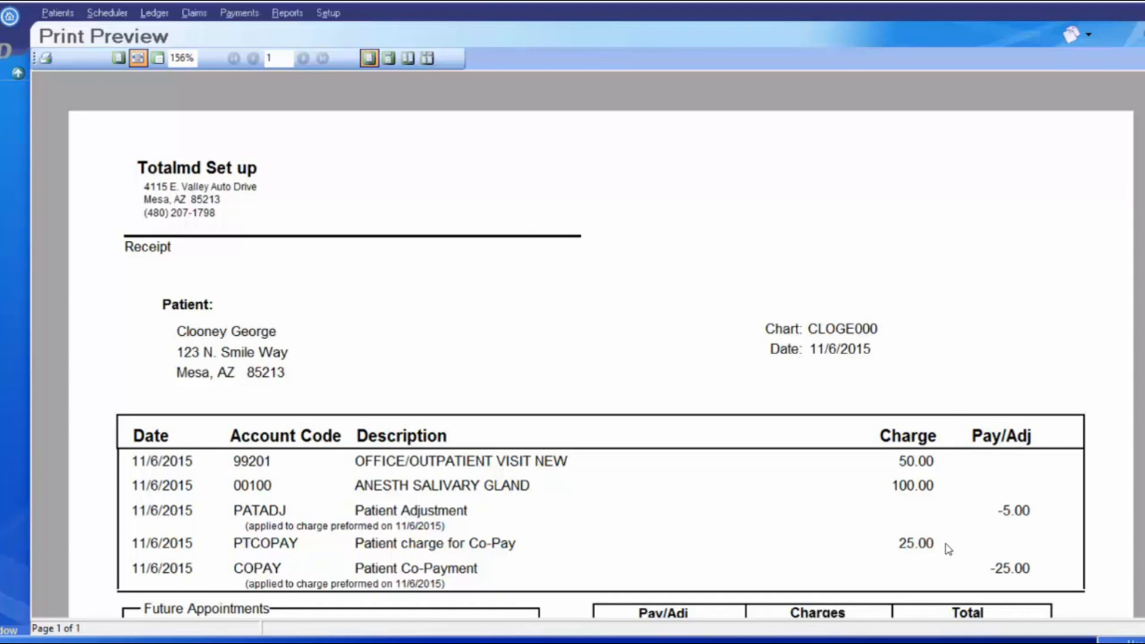
- Close the statement preview and open the patient's 11/6/2015 9:30 AM Exam Room 1 appointment
left_click(46, 58)
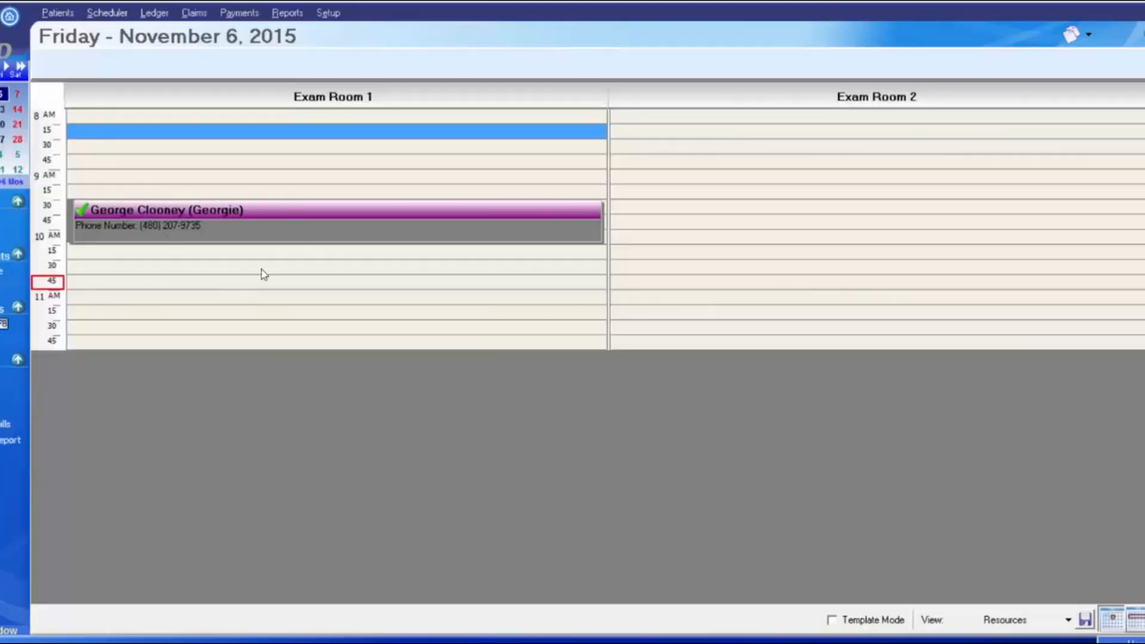
left_click(250, 238)
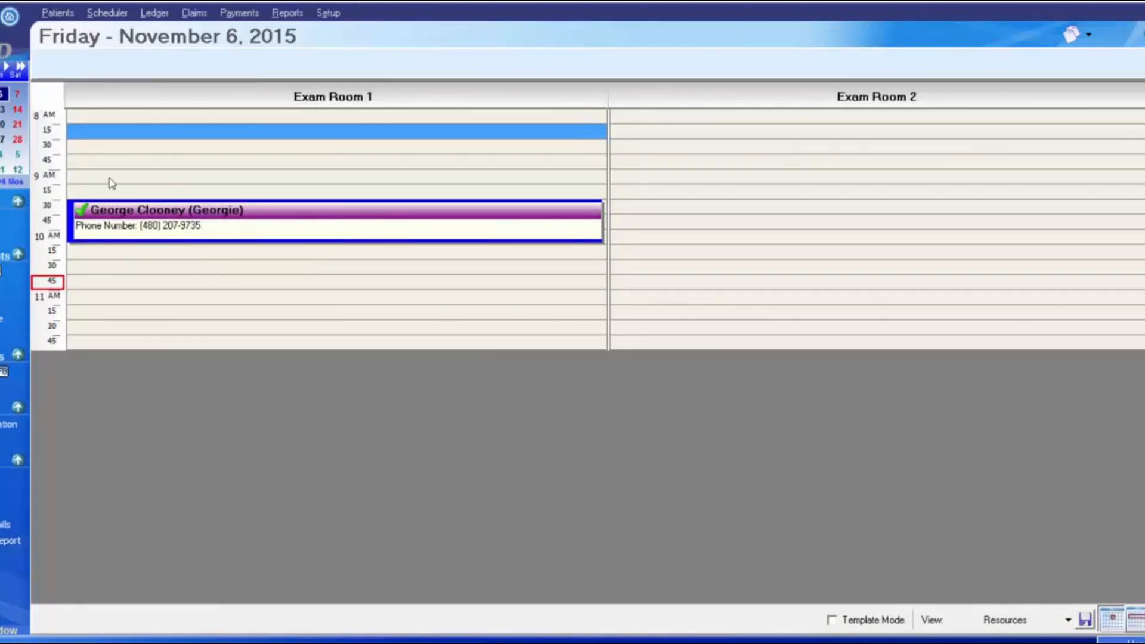
double_click(161, 221)
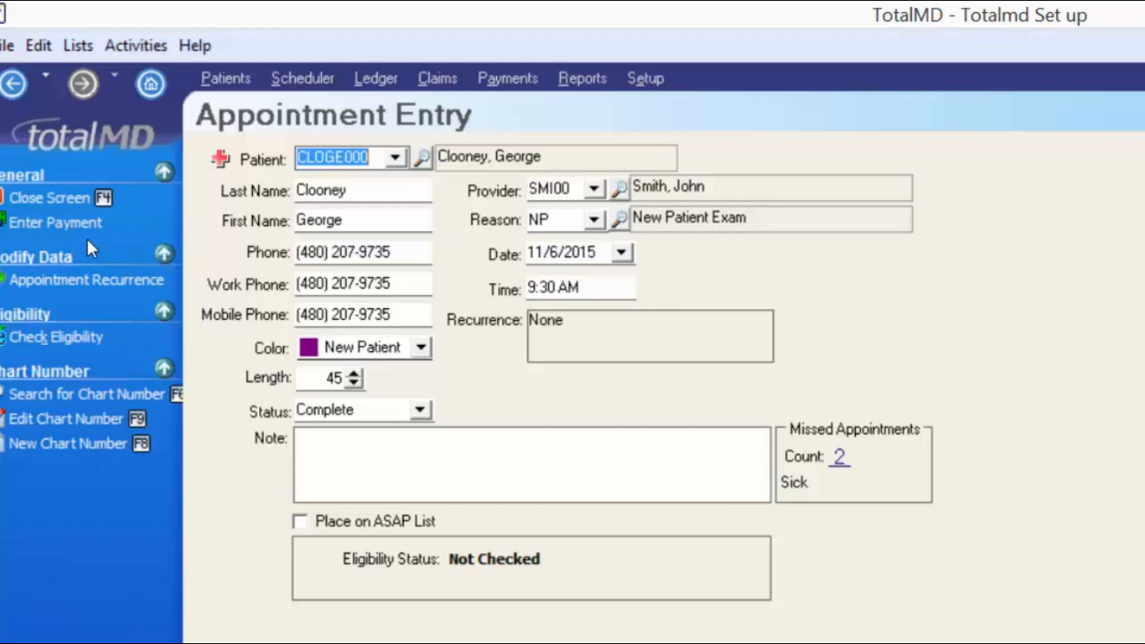
- Start a co-payment entry for the appointment and set its receipt type to Walkout Receipt
left_click(58, 221)
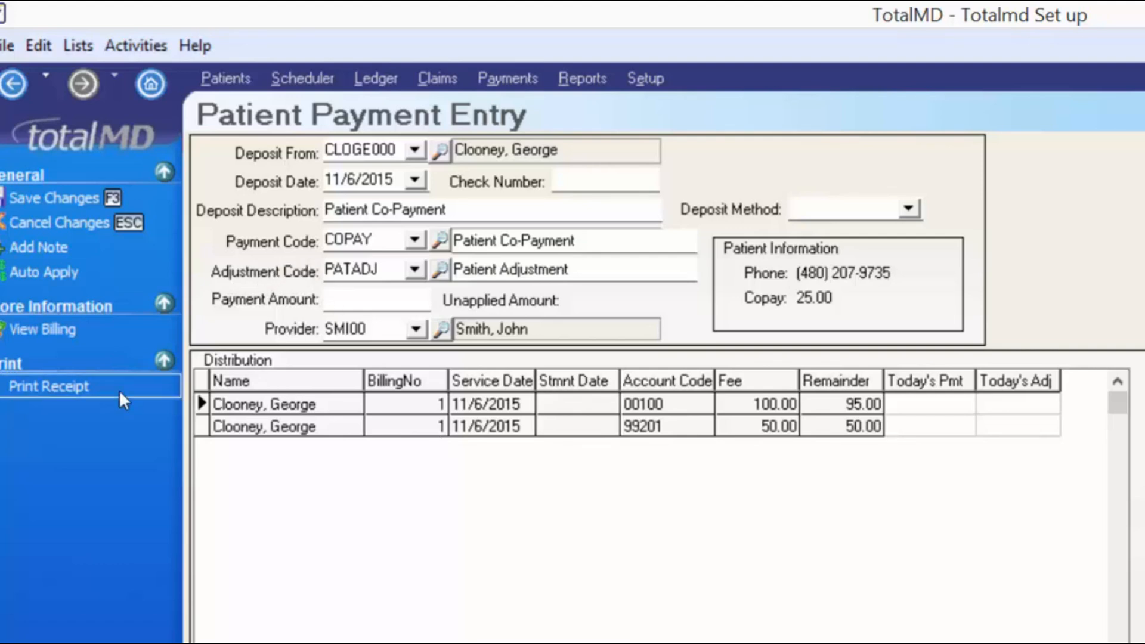
left_click(63, 384)
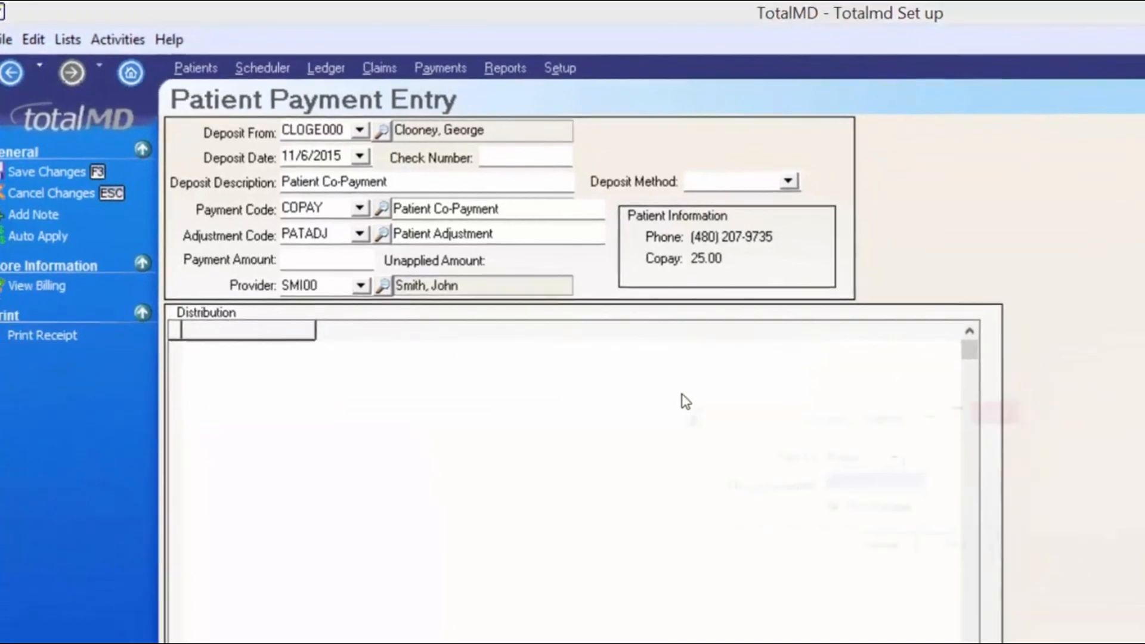
left_click(952, 468)
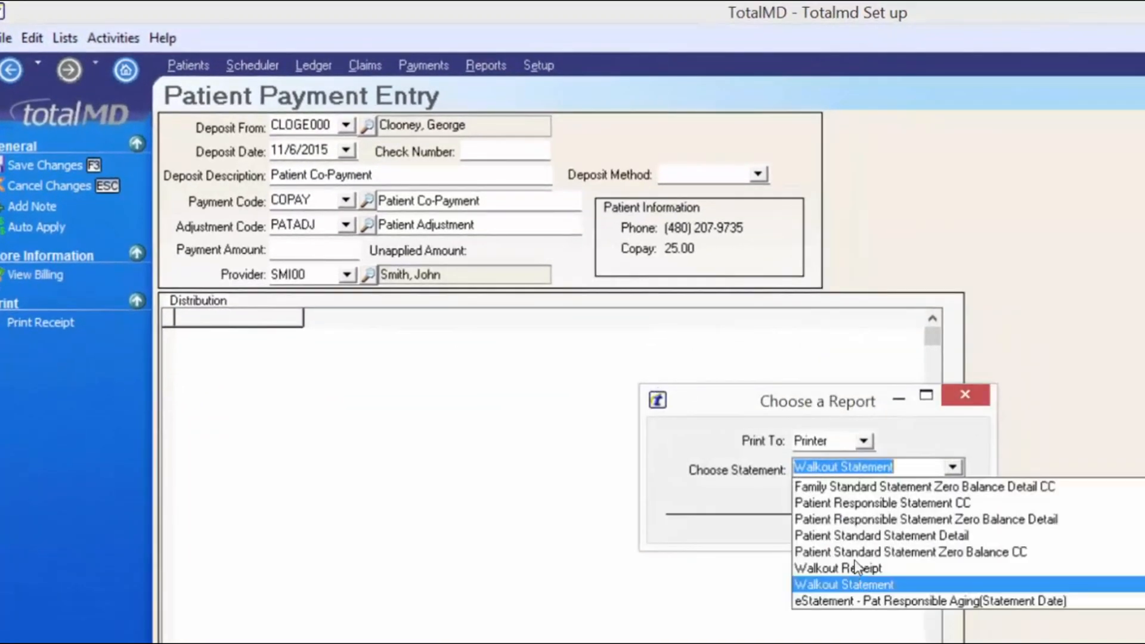
left_click(840, 567)
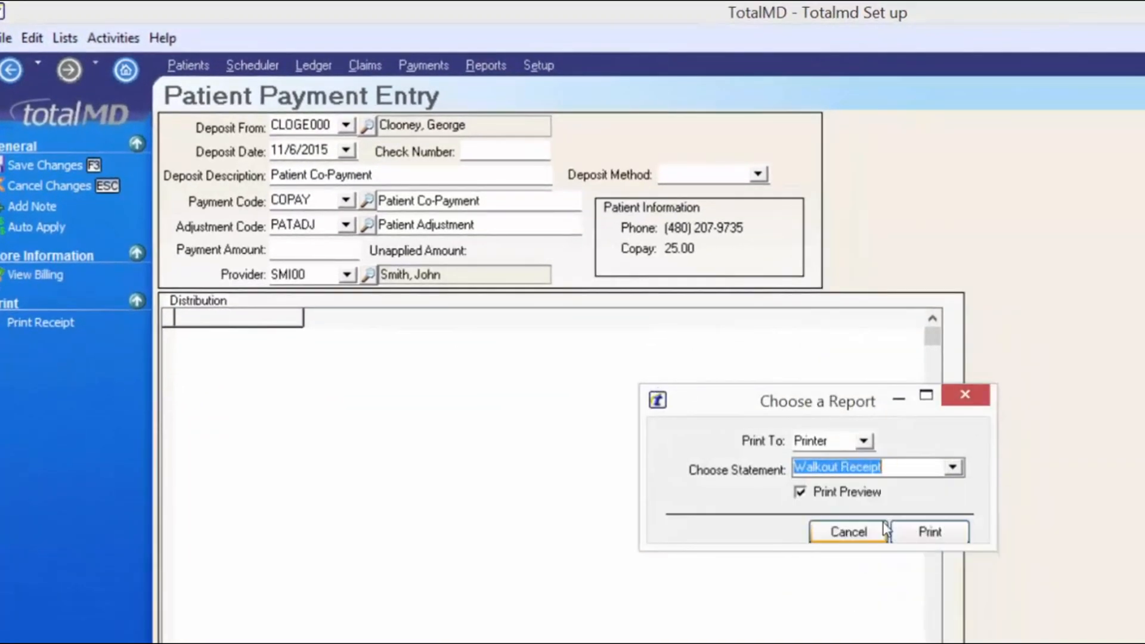
left_click(952, 467)
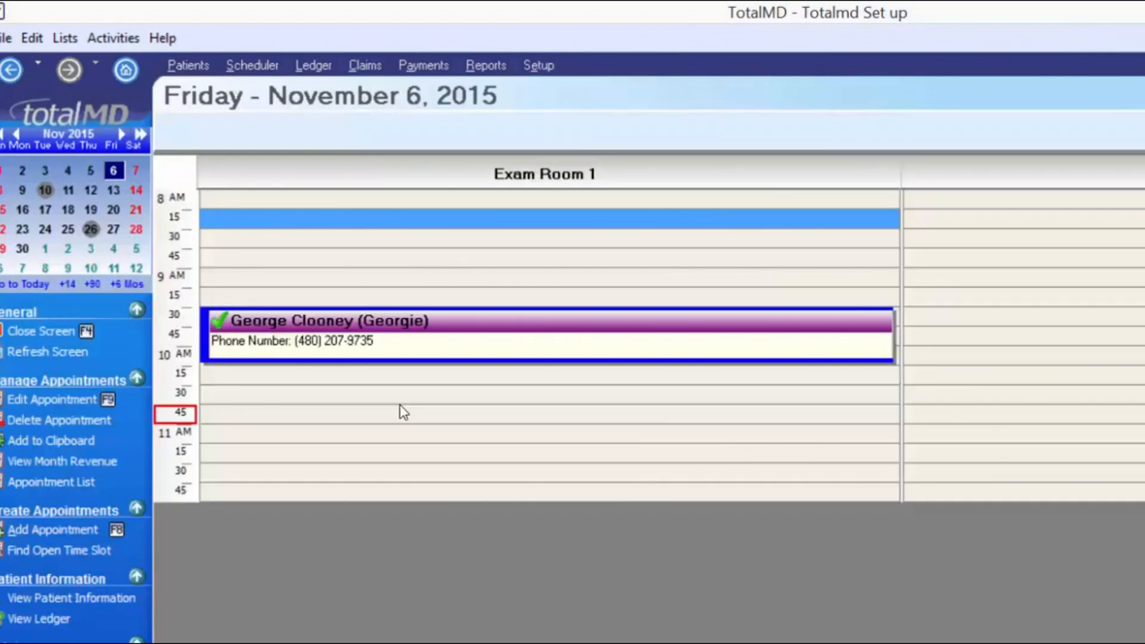